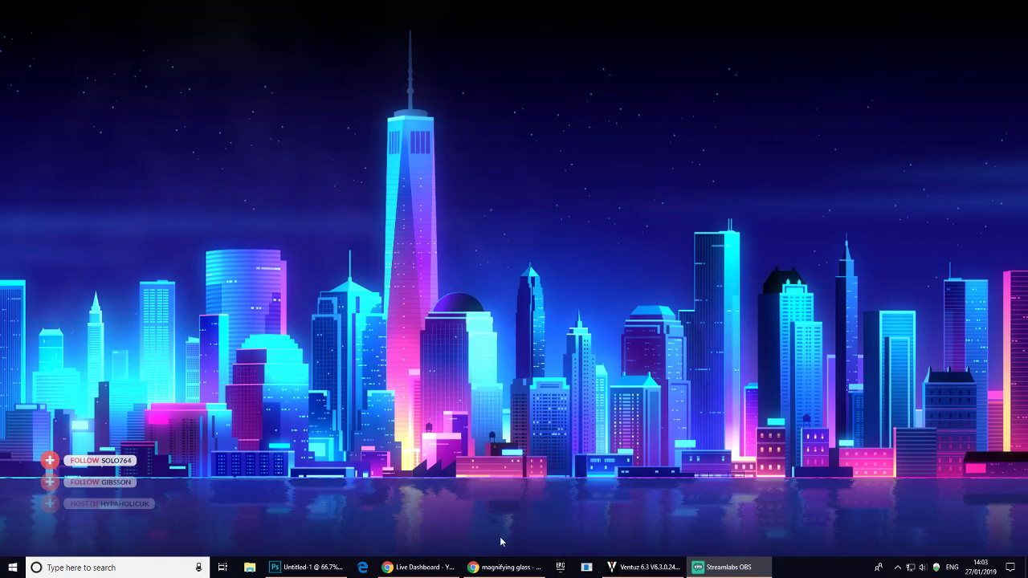
# - In the Chrome image results, open the silver magnifying glass with a gold-trimmed handle from VectorStock and copy the picture
pyautogui.click(506, 567)
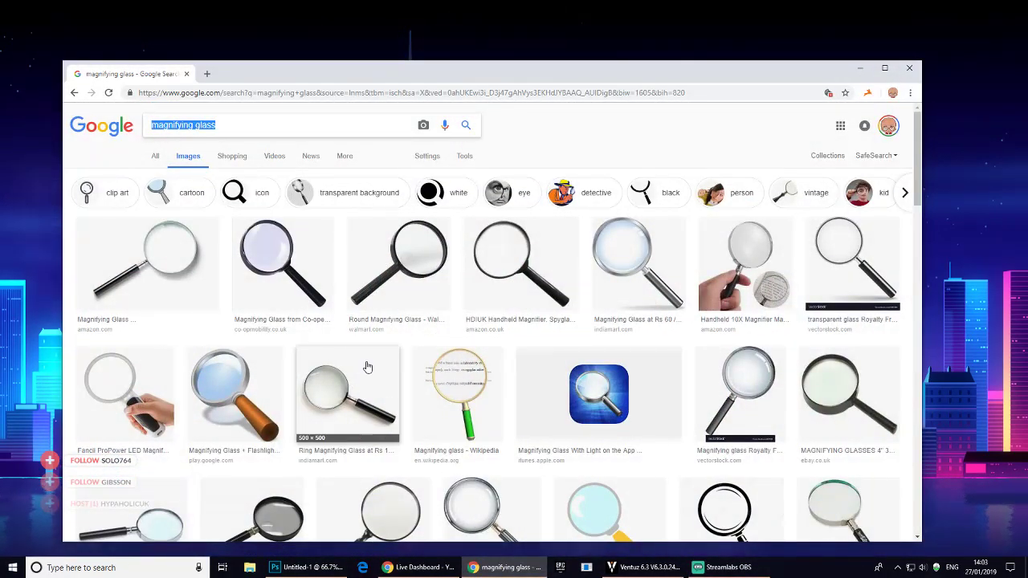
pyautogui.scroll(-1, 403, 421)
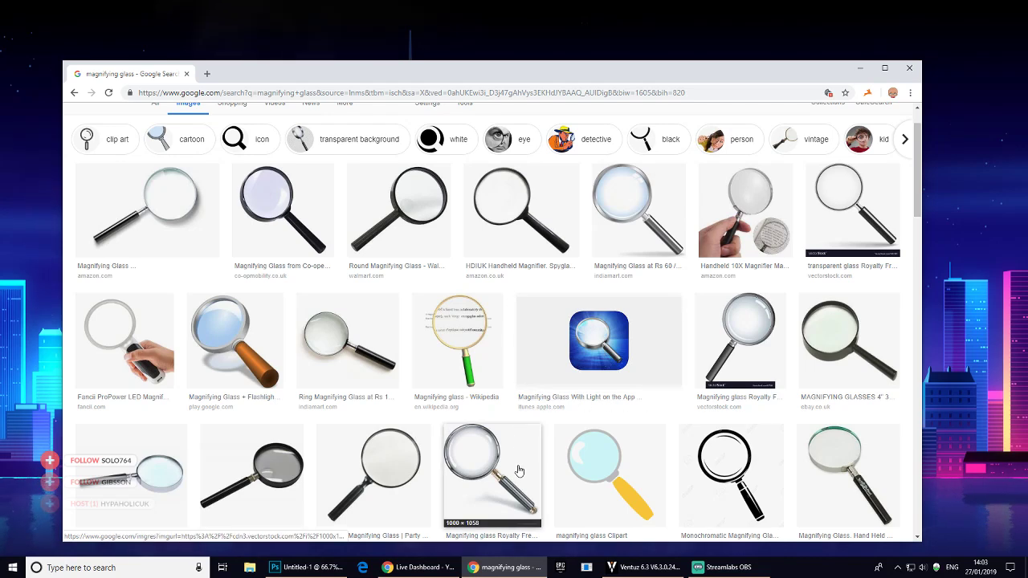
pyautogui.click(492, 470)
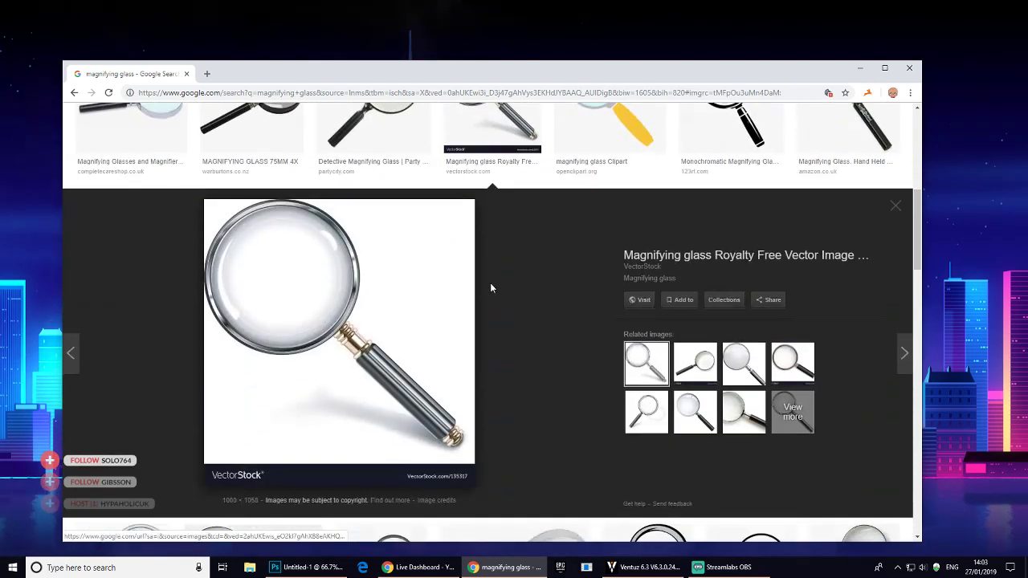
pyautogui.scroll(2, 458, 408)
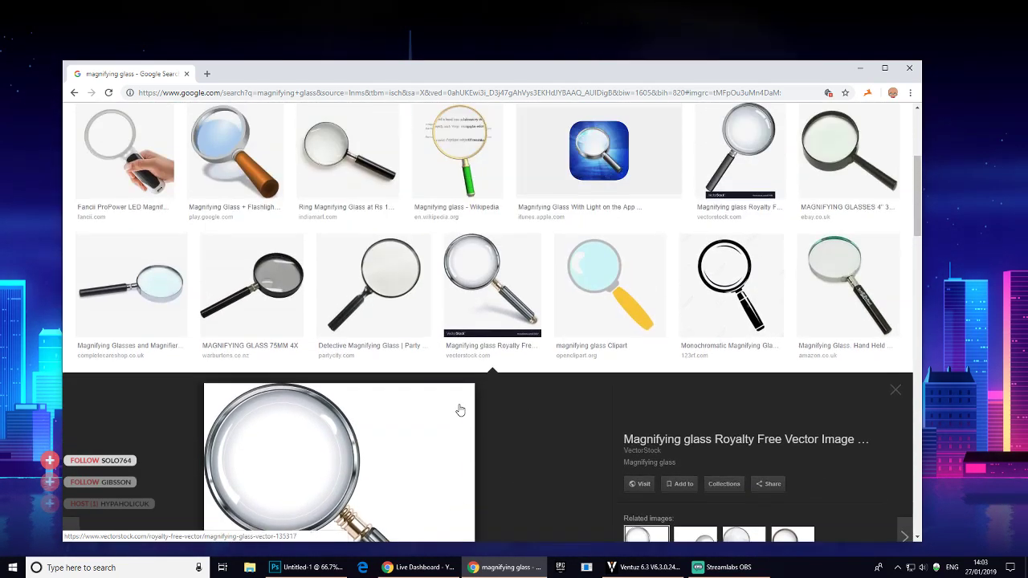
pyautogui.scroll(-4, 338, 329)
pyautogui.scroll(2, 285, 343)
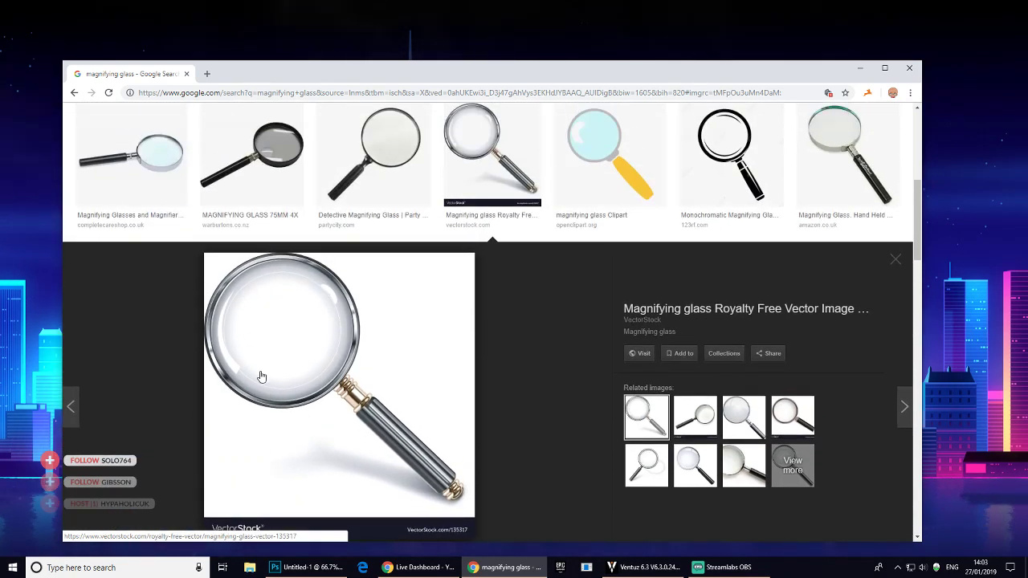
pyautogui.rightClick(328, 352)
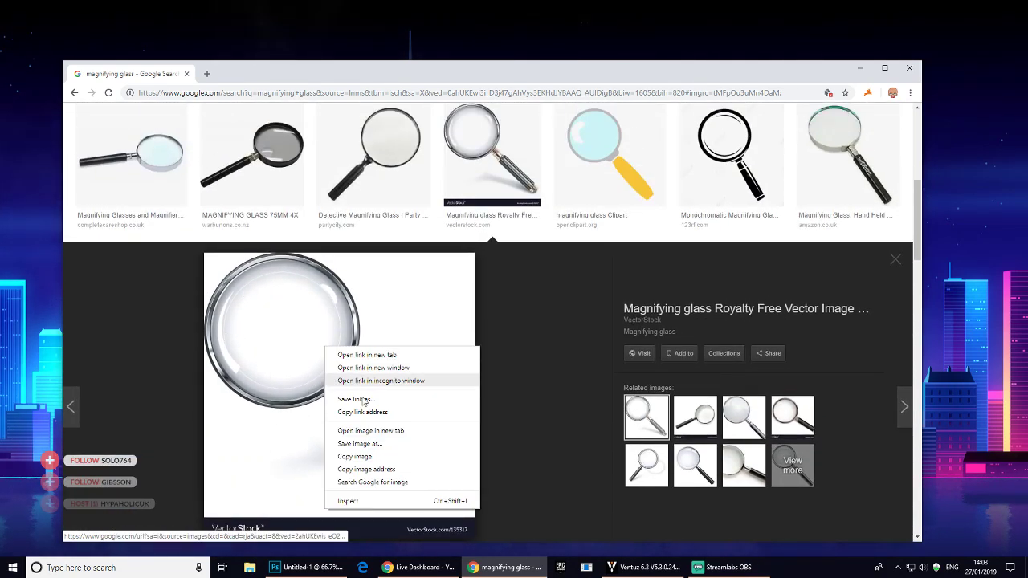
pyautogui.click(375, 455)
# - Switch to Photoshop, close the open untitled document, and create a new square document with a white background
pyautogui.click(313, 566)
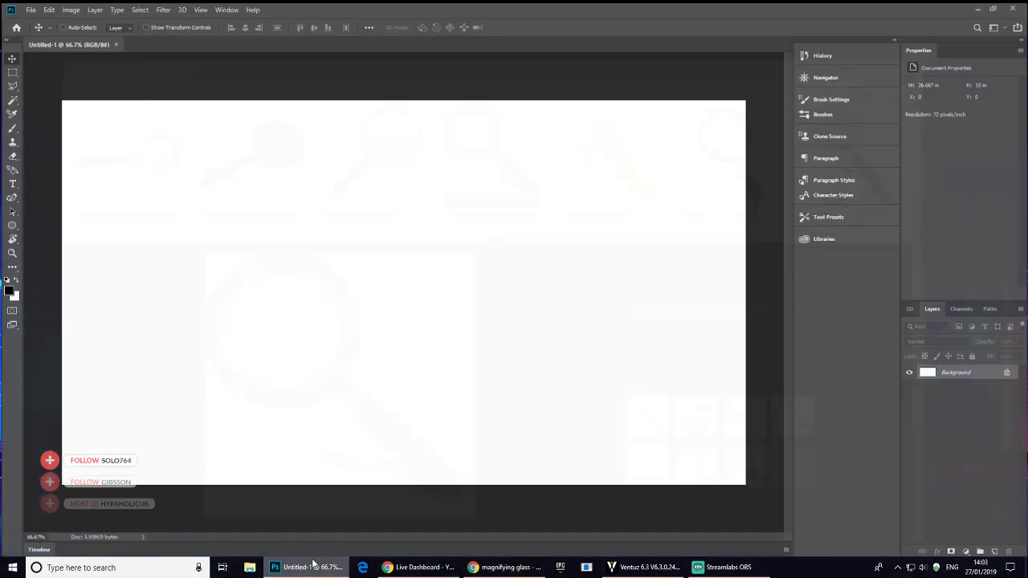
pyautogui.click(114, 42)
pyautogui.click(28, 8)
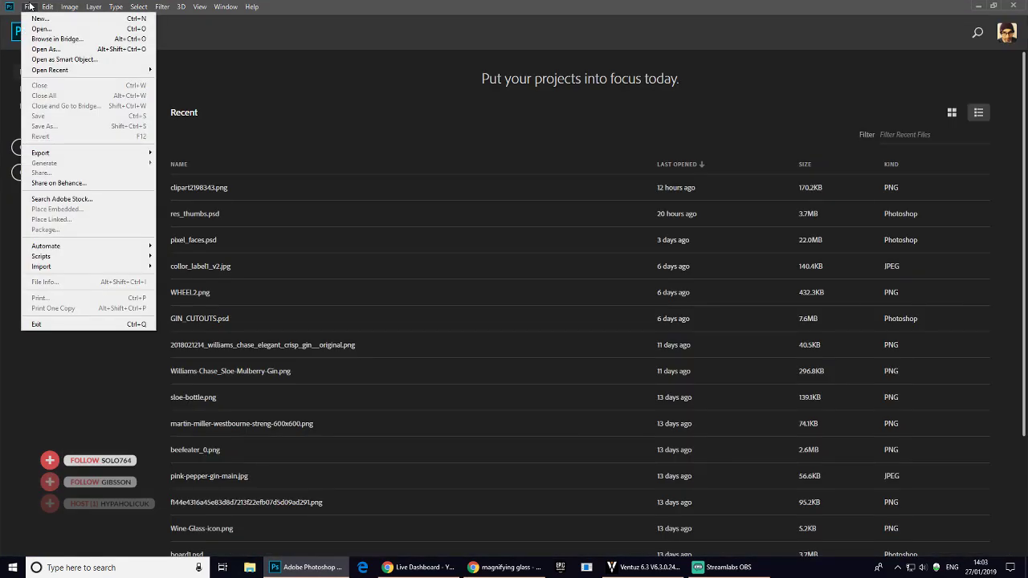
pyautogui.click(30, 5)
pyautogui.click(48, 148)
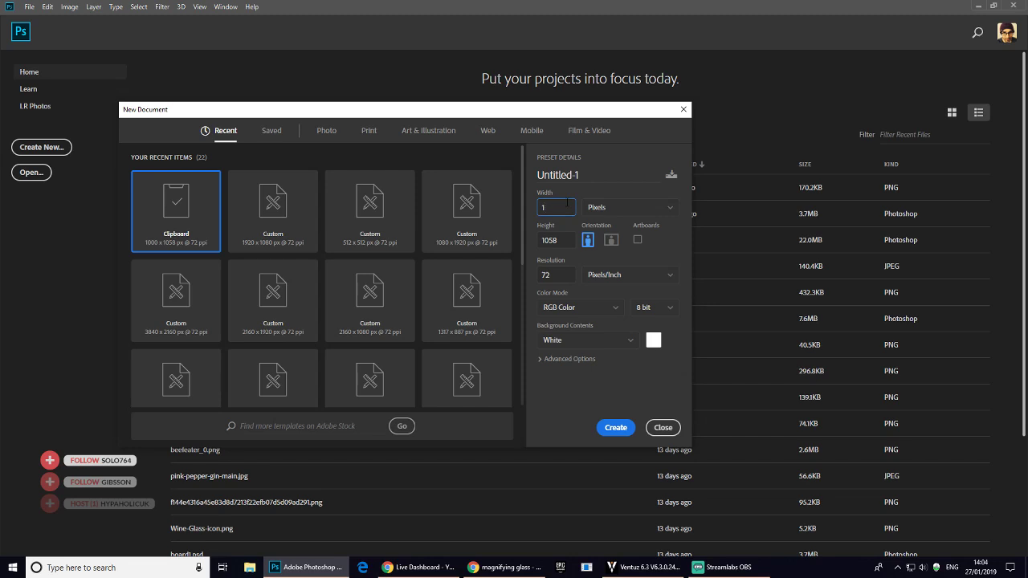
pyautogui.press('Tab')
pyautogui.press('Return')
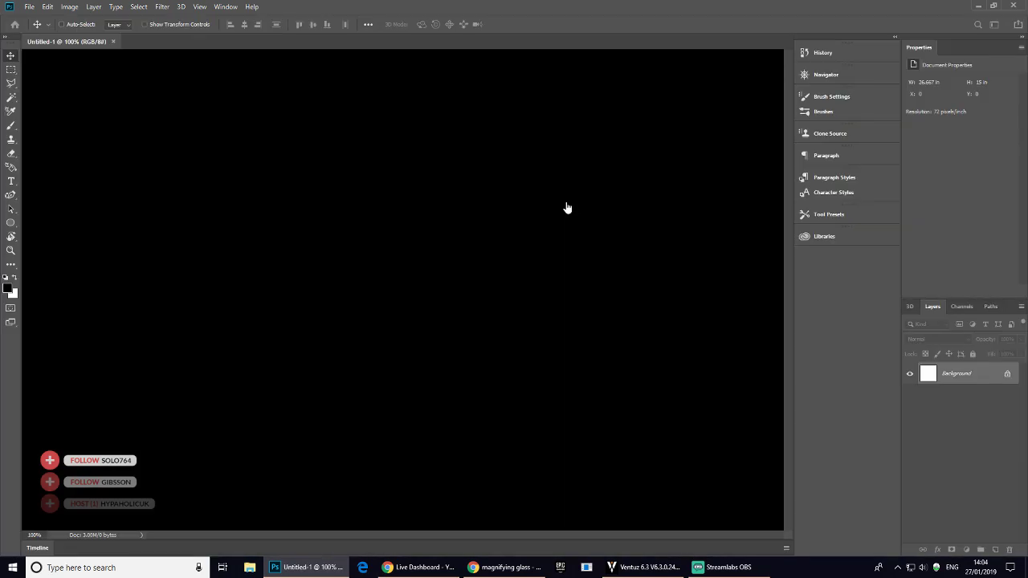
# - Paste the copied magnifying glass and reposition it so the whole glass and handle fit inside the canvas
pyautogui.hotkey('ctrl', 'v')
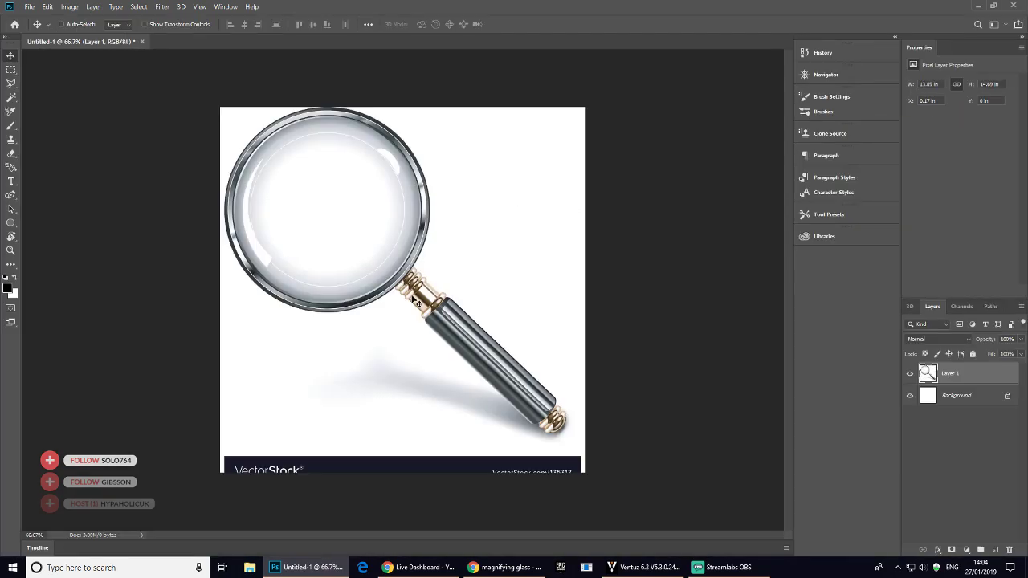
pyautogui.moveTo(361, 308); pyautogui.dragTo(371, 318)
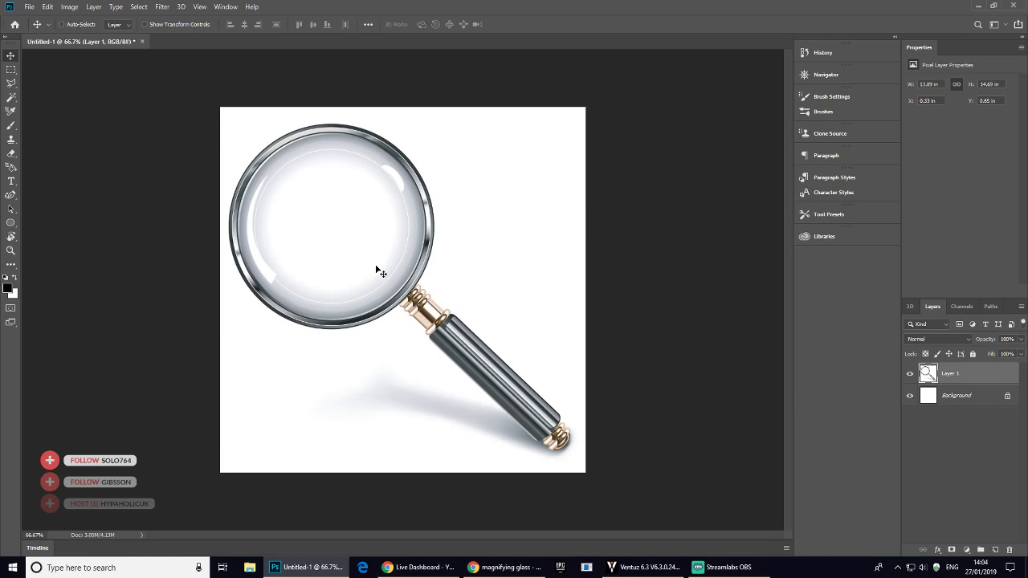
# - Remove the white areas around the magnifying glass with the Magic Wand and hide the Background layer
pyautogui.press('w')
pyautogui.click(368, 358)
pyautogui.press('Delete')
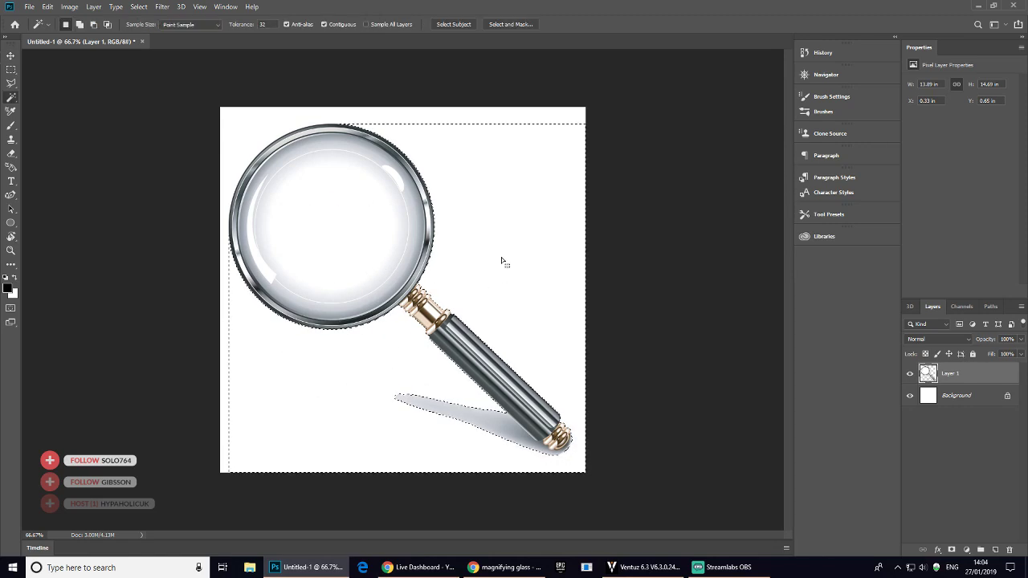
pyautogui.hotkey('ctrl', 'z')
pyautogui.hotkey('ctrl', 'z')
pyautogui.click(272, 123)
pyautogui.click(909, 396)
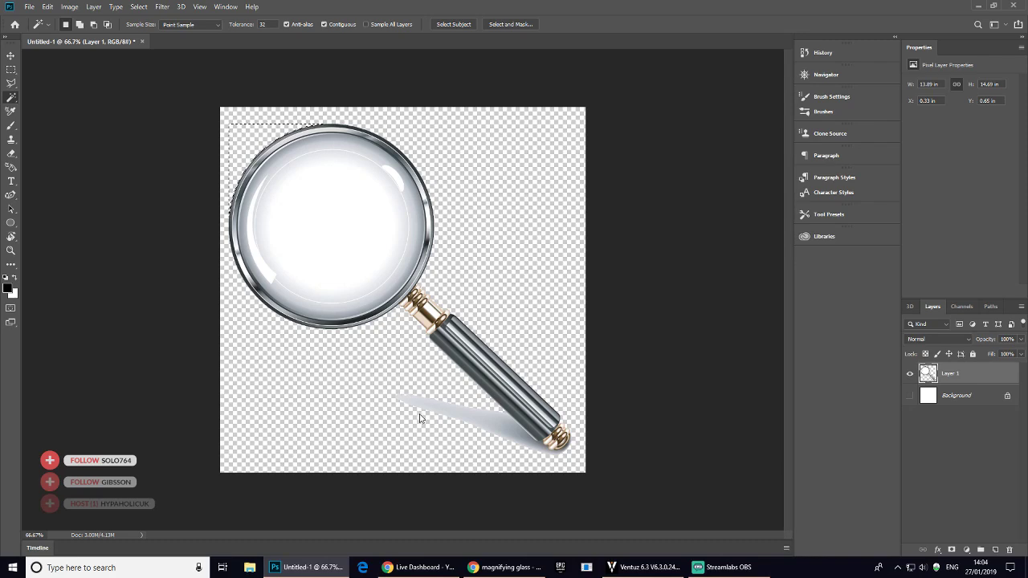
# - Delete the grey shadow areas beneath the handle using Magic Wand selections
pyautogui.hotkey('ctrl', 's')
pyautogui.click(465, 330)
pyautogui.click(484, 422)
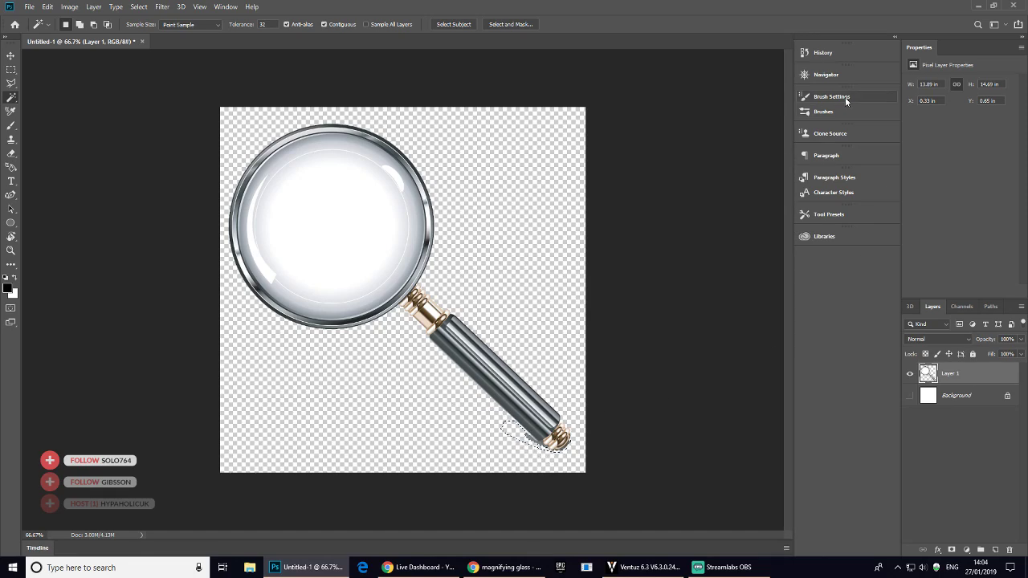
# - Clear the shadow selection around the lower end of the handle, working close up at 800%
pyautogui.click(824, 77)
pyautogui.click(823, 75)
pyautogui.click(822, 76)
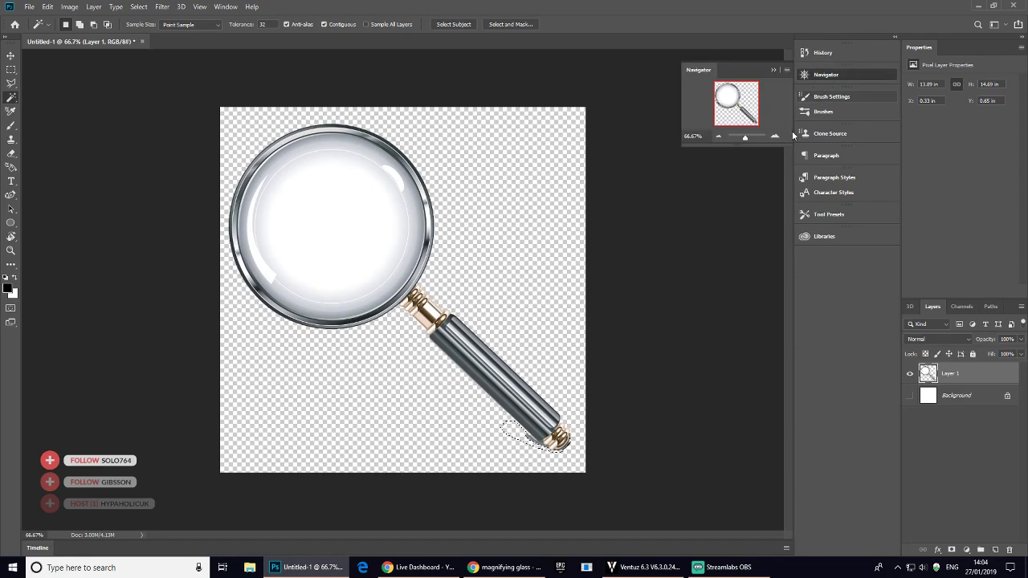
pyautogui.moveTo(745, 138); pyautogui.dragTo(769, 140)
pyautogui.moveTo(637, 321); pyautogui.dragTo(323, 90)
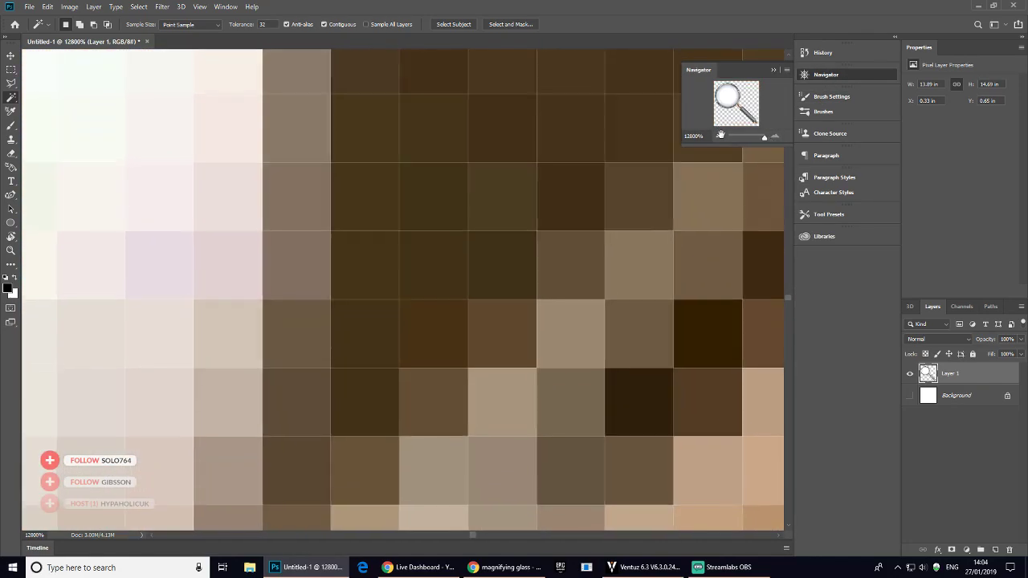
pyautogui.click(719, 137)
pyautogui.click(719, 137)
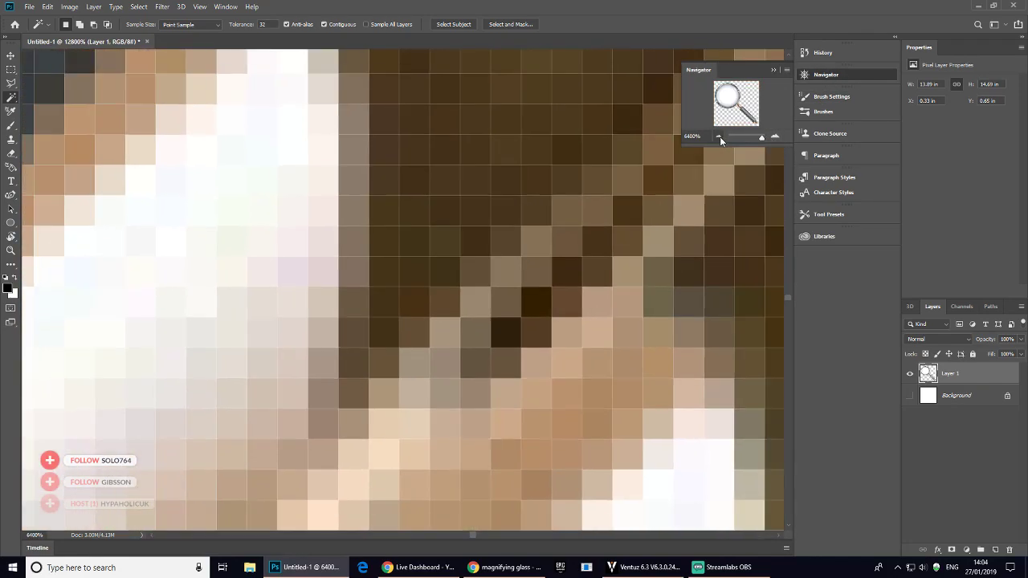
pyautogui.click(719, 138)
pyautogui.click(719, 139)
pyautogui.click(720, 138)
pyautogui.moveTo(642, 313); pyautogui.dragTo(319, 96)
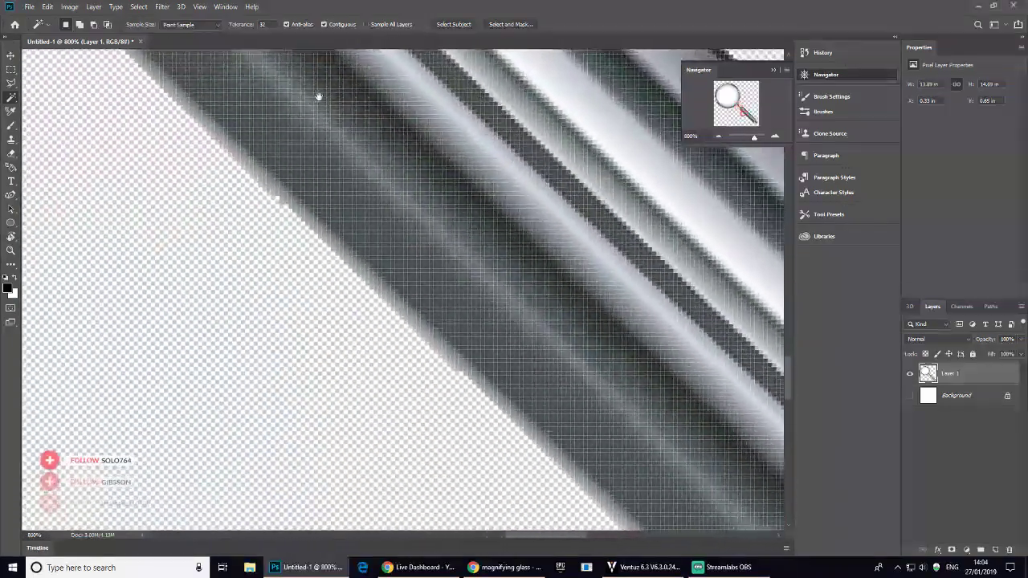
pyautogui.moveTo(530, 356); pyautogui.dragTo(576, 296)
pyautogui.moveTo(479, 168); pyautogui.dragTo(513, 326)
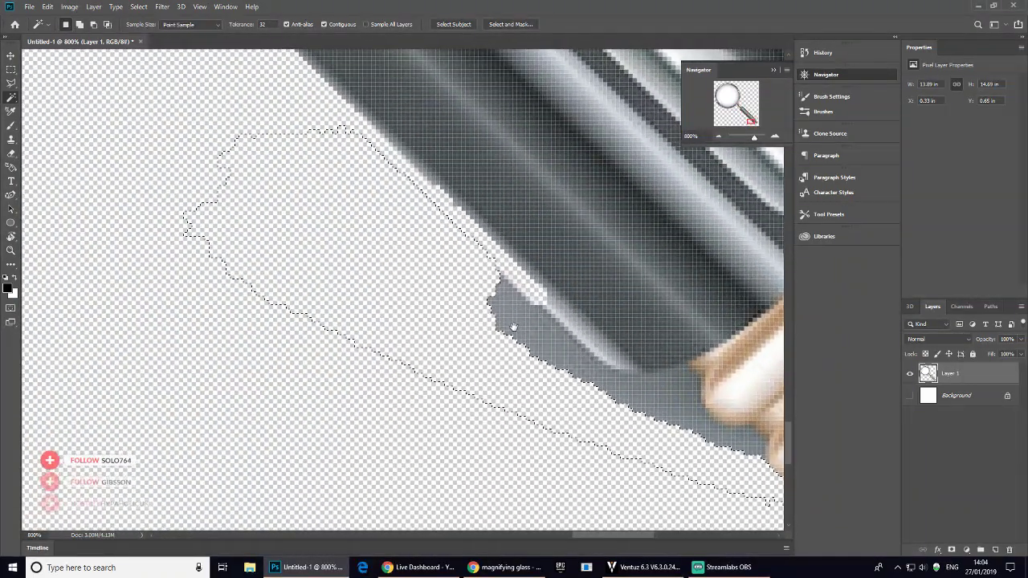
pyautogui.hotkey('ctrl', 'd')
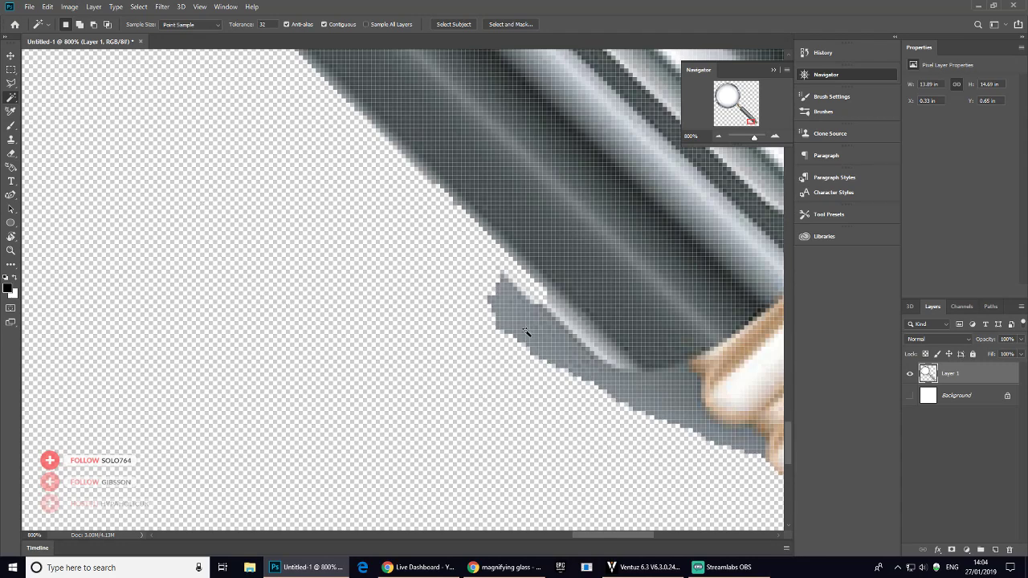
# - Erase the leftover shadow and white fringe along the lower edge of the dark handle with a small Eraser brush
pyautogui.press('e')
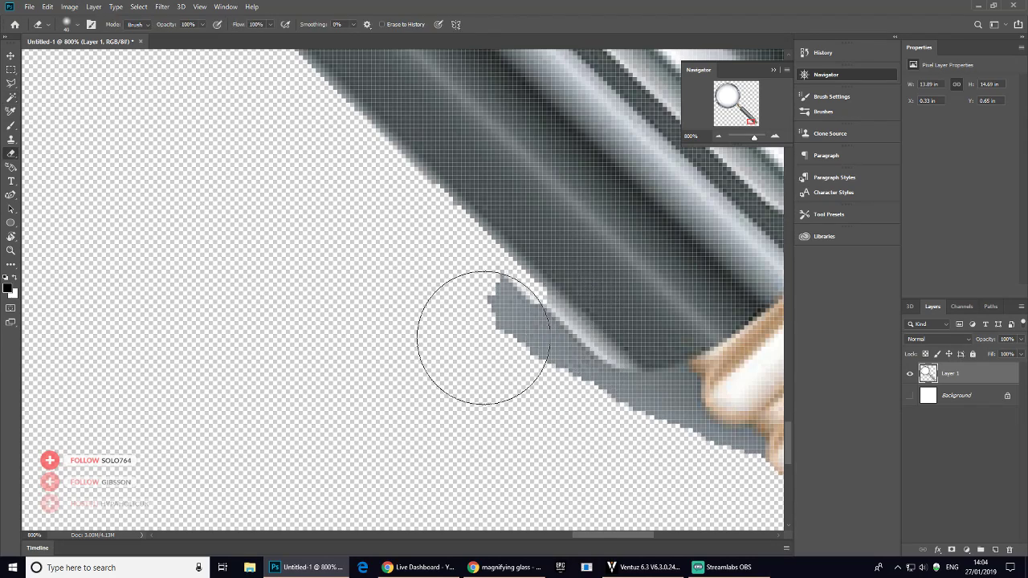
pyautogui.press('[')
pyautogui.press('[')
pyautogui.press('[')
pyautogui.press('[')
pyautogui.press('[')
pyautogui.press('[')
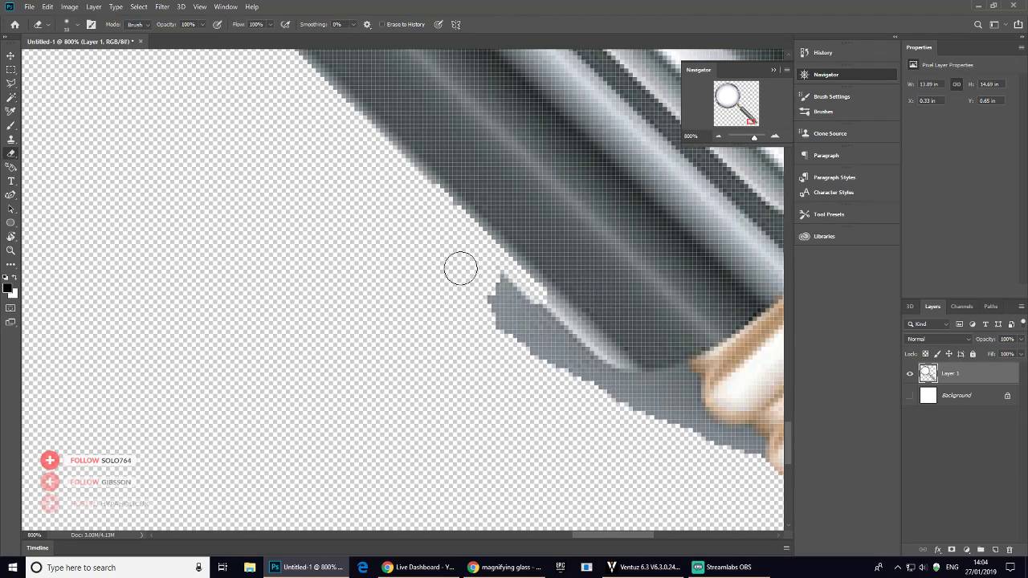
pyautogui.press(']')
pyautogui.press(']')
pyautogui.press(']')
pyautogui.moveTo(460, 268)
pyautogui.mouseDown()
pyautogui.moveTo(541, 386)
pyautogui.moveTo(454, 278)
pyautogui.moveTo(666, 447)
pyautogui.moveTo(466, 267)
pyautogui.moveTo(342, 124)
pyautogui.moveTo(315, 129)
pyautogui.mouseUp()
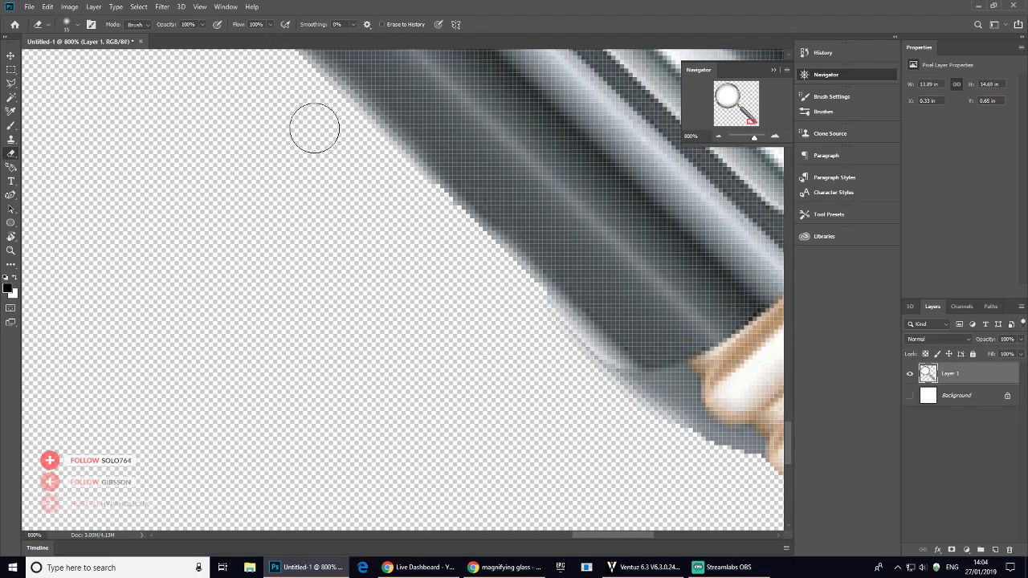
pyautogui.moveTo(580, 383)
pyautogui.mouseDown()
pyautogui.moveTo(656, 415)
pyautogui.moveTo(679, 390)
pyautogui.moveTo(635, 385)
pyautogui.moveTo(554, 332)
pyautogui.mouseUp()
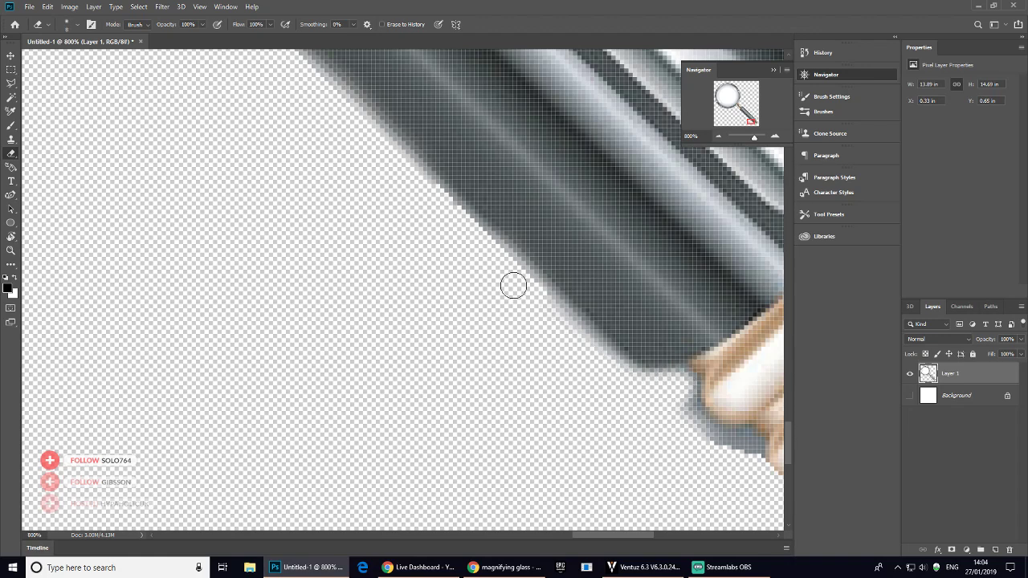
pyautogui.moveTo(513, 286)
pyautogui.mouseDown()
pyautogui.moveTo(637, 381)
pyautogui.moveTo(422, 198)
pyautogui.moveTo(690, 468)
pyautogui.mouseUp()
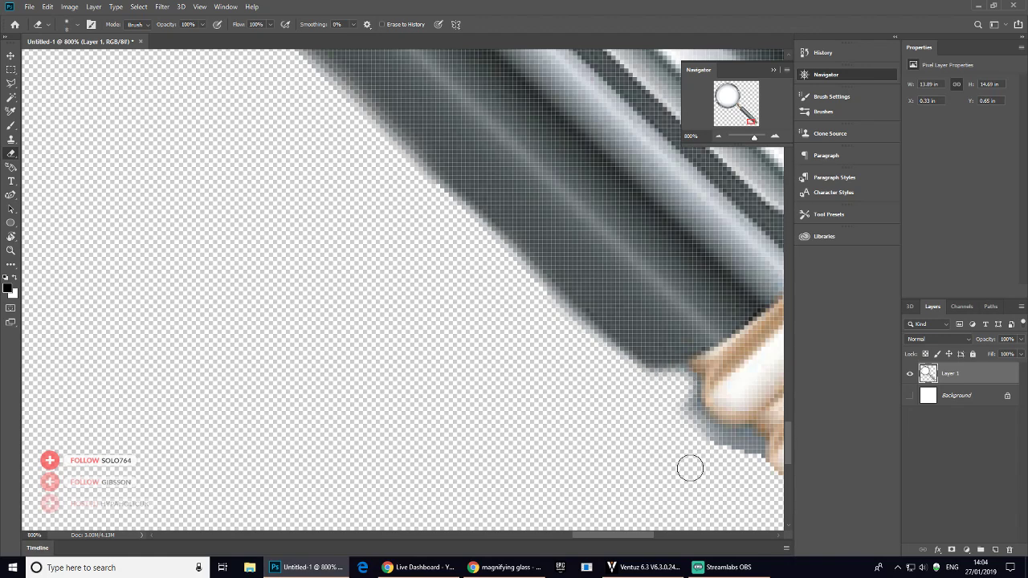
# - Erase the remaining grey shadow around the gold cap at the end of the handle
pyautogui.moveTo(672, 398)
pyautogui.mouseDown()
pyautogui.moveTo(680, 383)
pyautogui.moveTo(684, 404)
pyautogui.moveTo(720, 441)
pyautogui.moveTo(690, 409)
pyautogui.moveTo(755, 436)
pyautogui.moveTo(753, 469)
pyautogui.moveTo(536, 397)
pyautogui.mouseUp()
pyautogui.moveTo(623, 427); pyautogui.dragTo(438, 443)
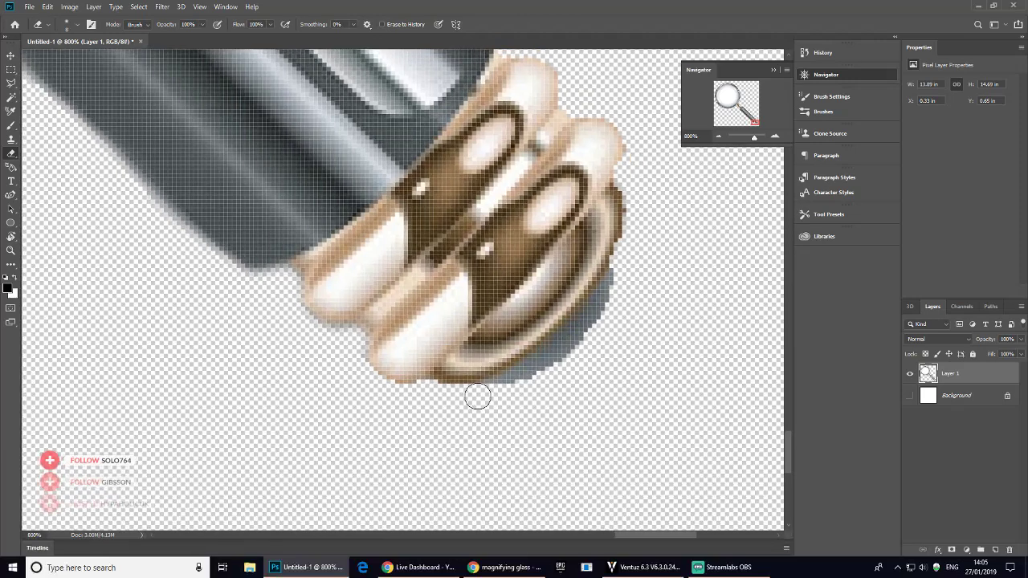
pyautogui.moveTo(477, 397)
pyautogui.mouseDown()
pyautogui.moveTo(635, 289)
pyautogui.moveTo(560, 383)
pyautogui.moveTo(576, 372)
pyautogui.mouseUp()
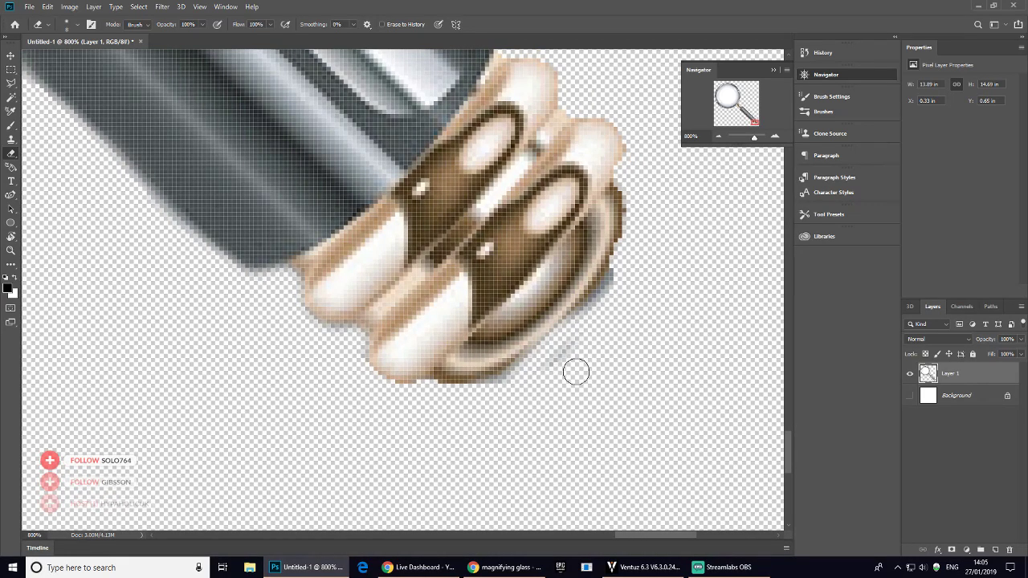
pyautogui.moveTo(633, 265)
pyautogui.mouseDown()
pyautogui.moveTo(587, 333)
pyautogui.moveTo(493, 409)
pyautogui.moveTo(631, 253)
pyautogui.mouseUp()
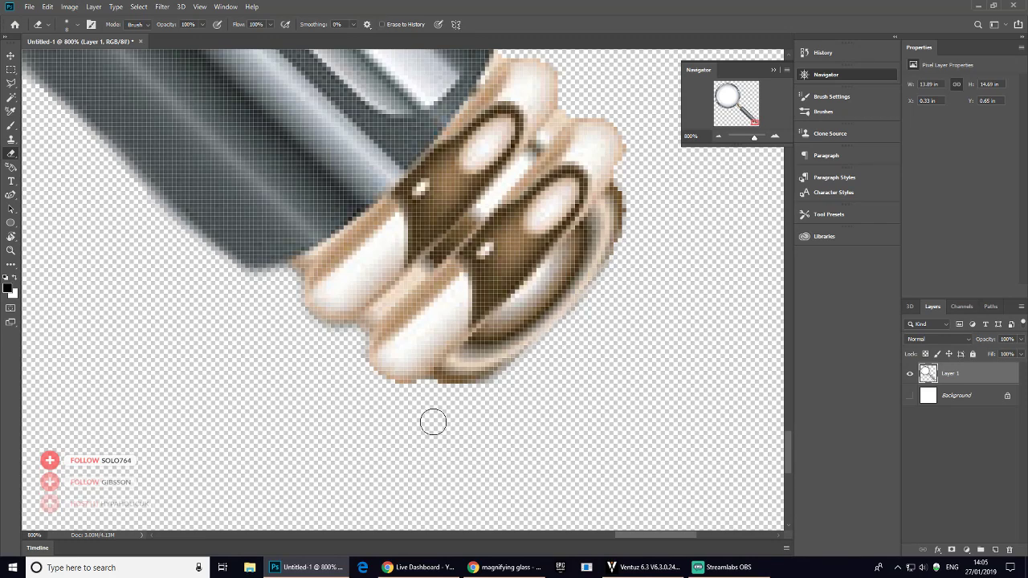
pyautogui.moveTo(423, 392)
pyautogui.mouseDown()
pyautogui.moveTo(454, 399)
pyautogui.moveTo(511, 378)
pyautogui.mouseUp()
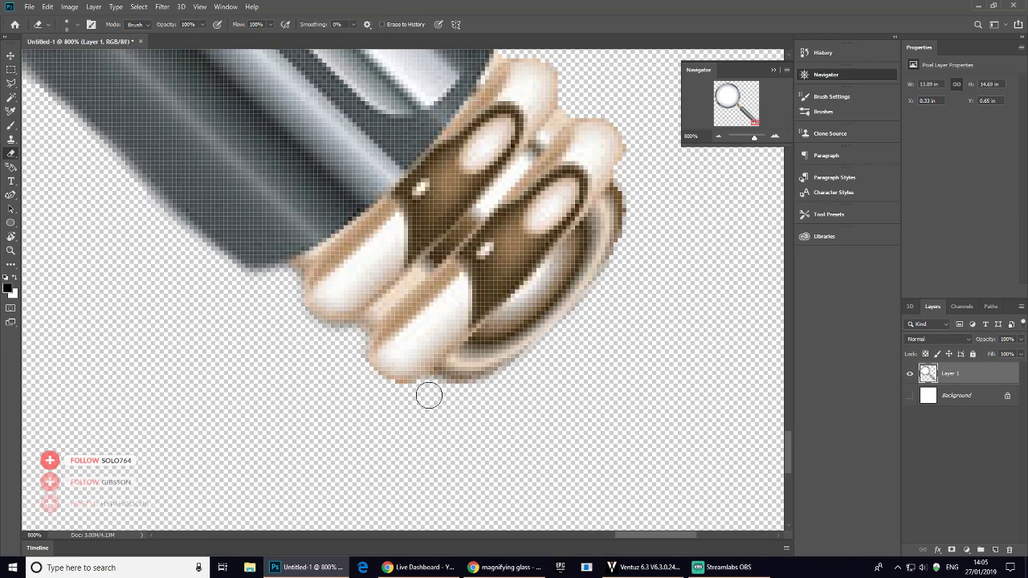
pyautogui.moveTo(428, 395)
pyautogui.mouseDown()
pyautogui.moveTo(383, 385)
pyautogui.moveTo(356, 340)
pyautogui.moveTo(319, 335)
pyautogui.moveTo(291, 283)
pyautogui.moveTo(300, 287)
pyautogui.mouseUp()
pyautogui.moveTo(278, 324); pyautogui.dragTo(374, 363)
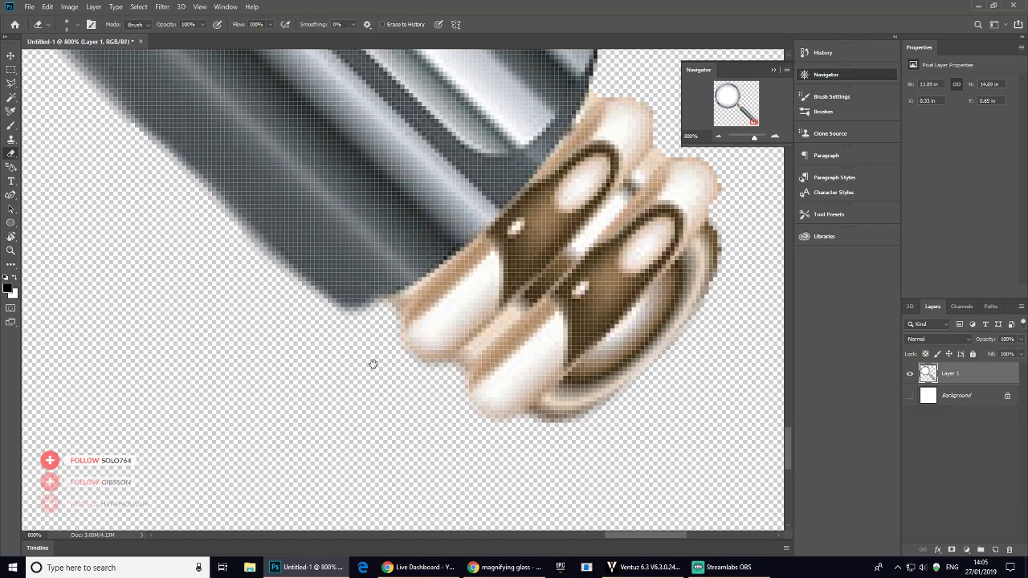
# - Save the image as MAGGLASS in D3D/DDS format in the ECO folder on the Desktop, accepting the DDS export options
pyautogui.click(717, 137)
pyautogui.click(717, 137)
pyautogui.click(718, 138)
pyautogui.click(719, 139)
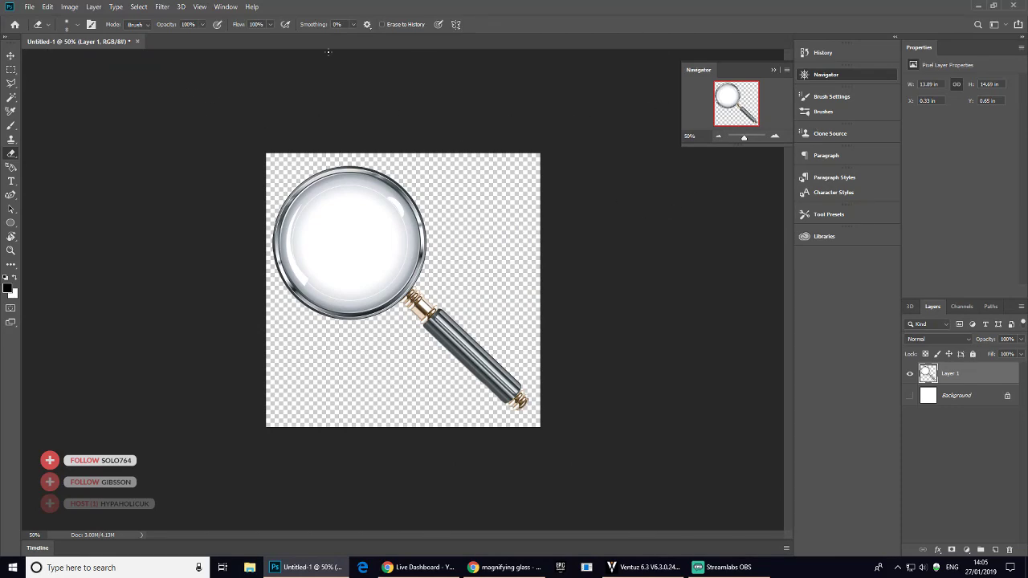
pyautogui.hotkey('ctrl', 'shift', 's')
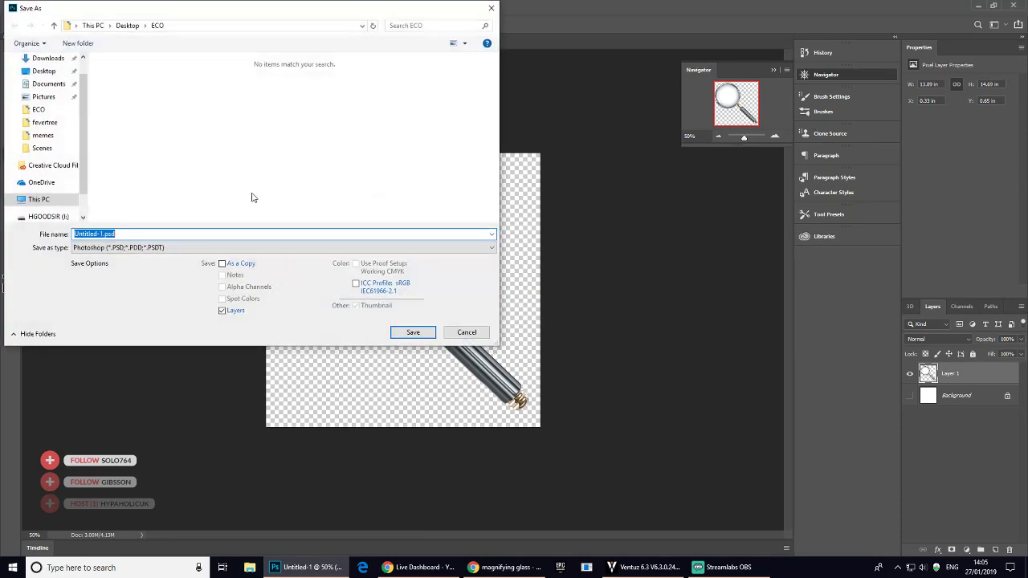
pyautogui.click(120, 248)
pyautogui.click(101, 291)
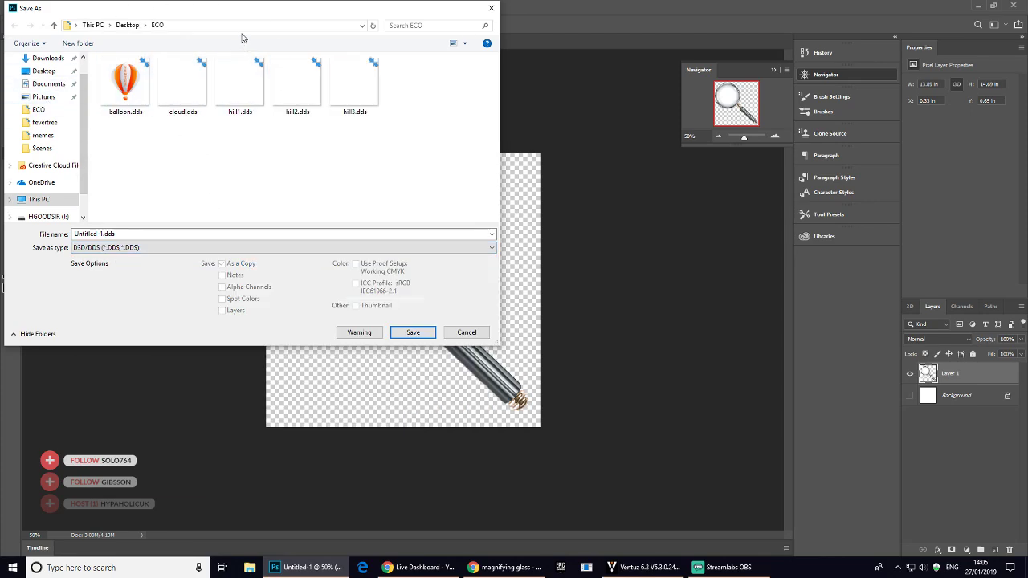
pyautogui.moveTo(224, 3); pyautogui.dragTo(370, 59)
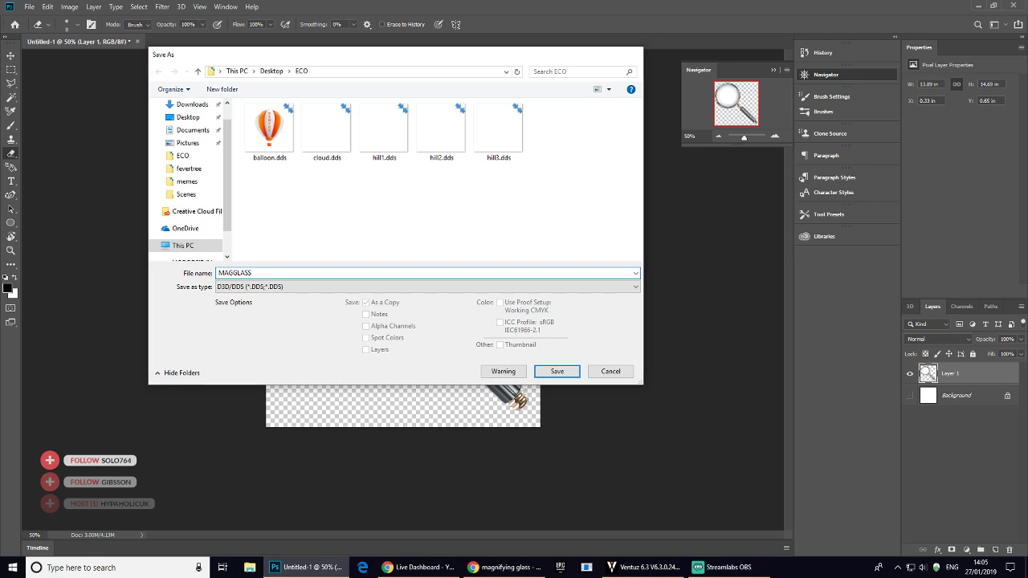
pyautogui.press('Return')
pyautogui.click(583, 147)
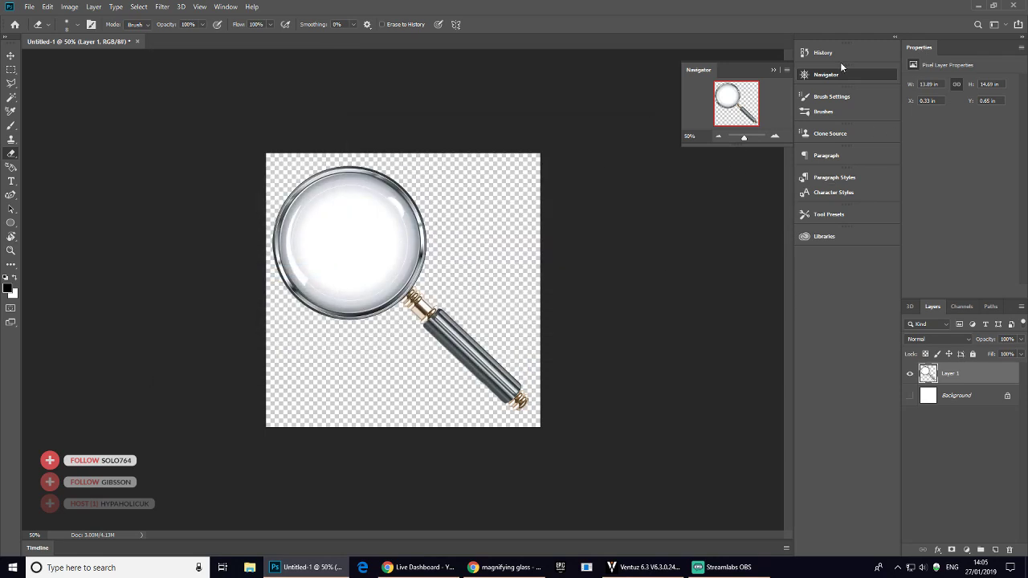
pyautogui.click(1015, 10)
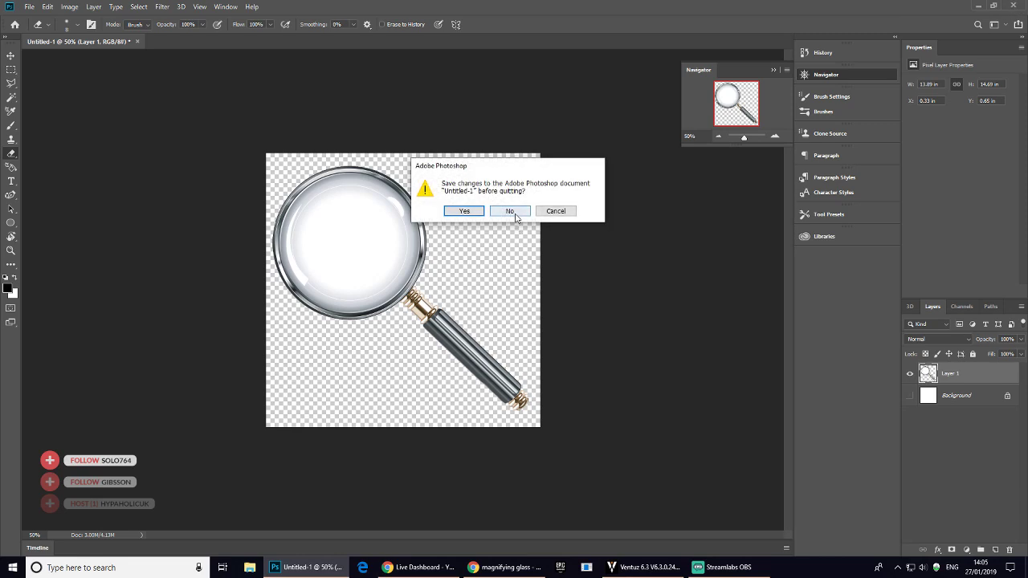
pyautogui.click(545, 213)
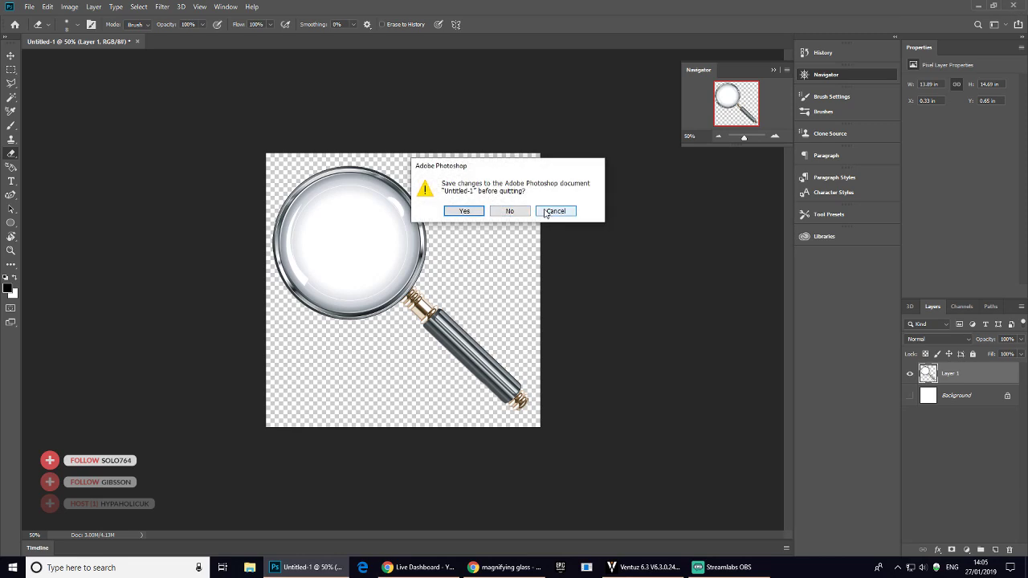
pyautogui.click(545, 212)
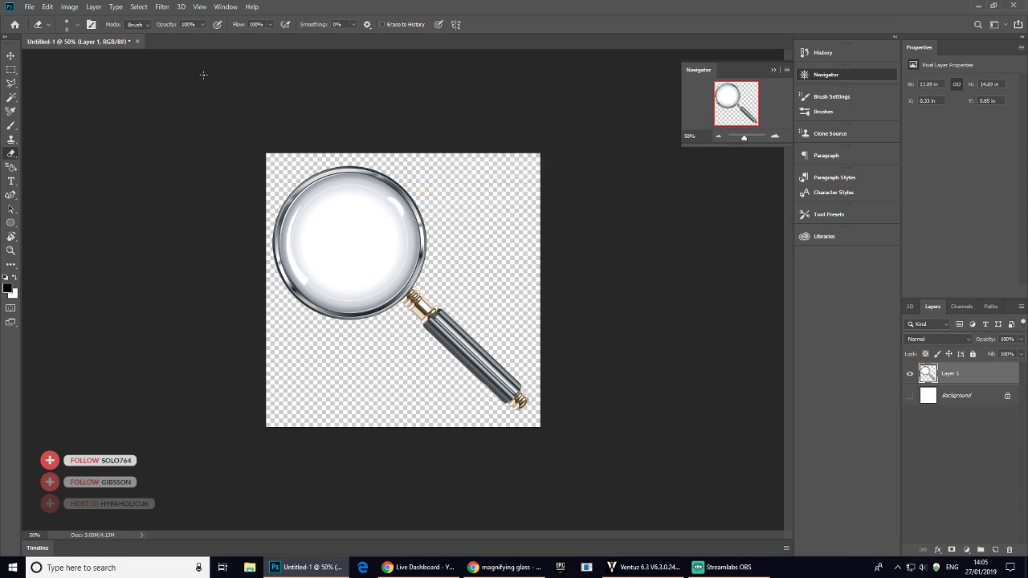
# - Switch to Ventuz and add an Axis node under the 3D layer in the hierarchy
pyautogui.click(976, 6)
pyautogui.press('super+d')
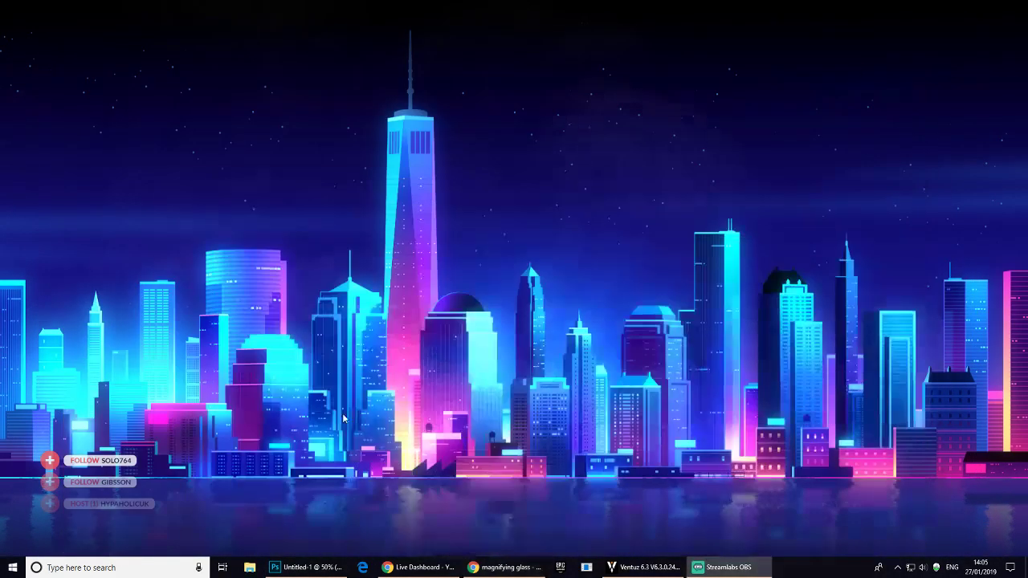
pyautogui.click(642, 567)
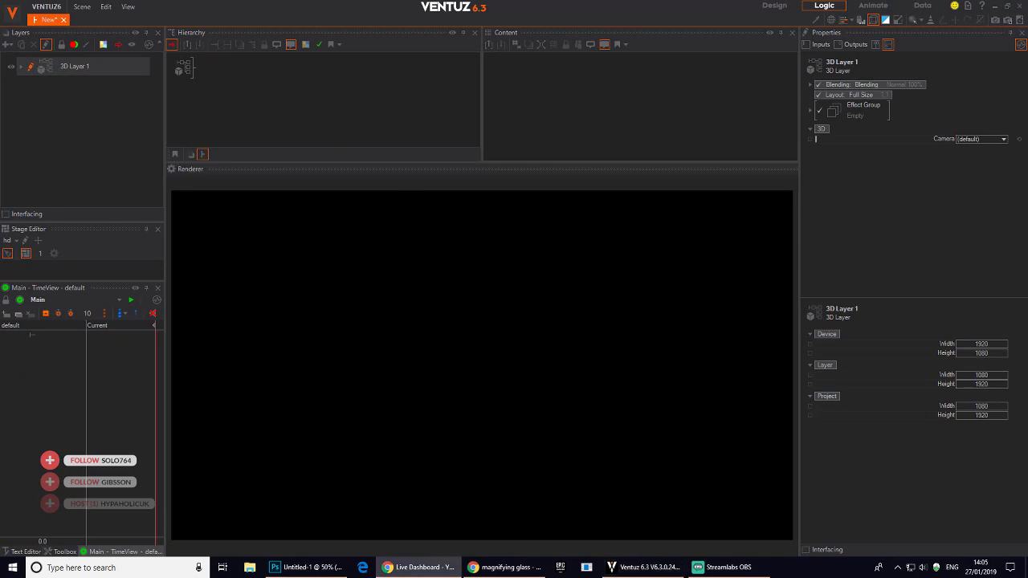
pyautogui.click(268, 92)
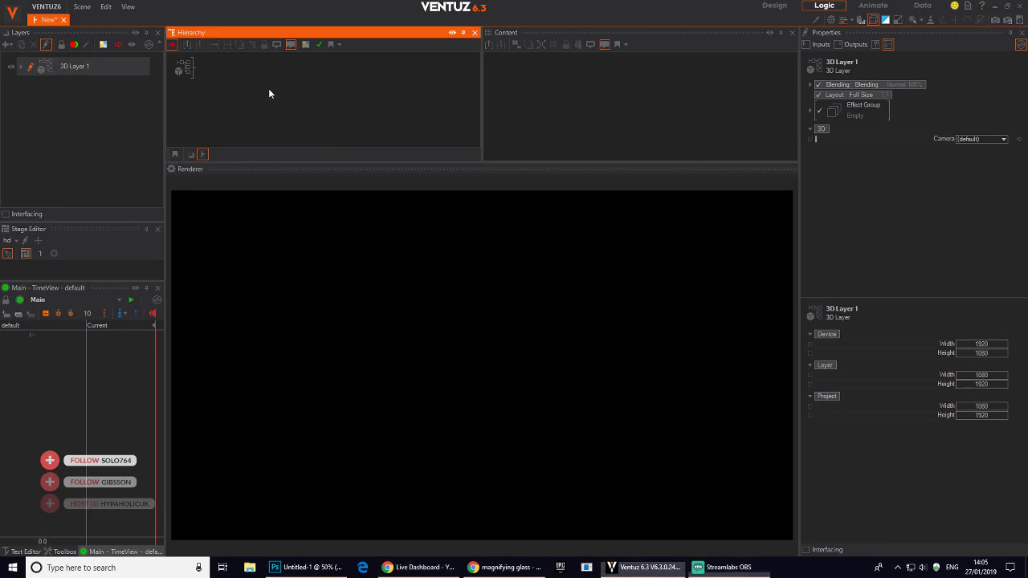
pyautogui.doubleClick(268, 91)
pyautogui.write('ax')
pyautogui.click(281, 129)
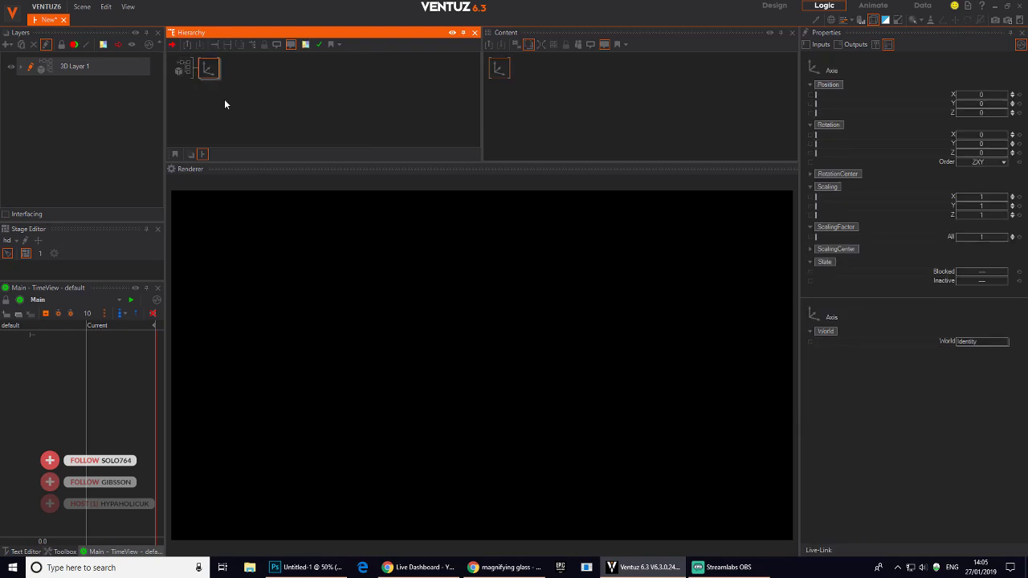
# - Add a white unlit color material node after the Axis in the hierarchy
pyautogui.doubleClick(239, 111)
pyautogui.write('col')
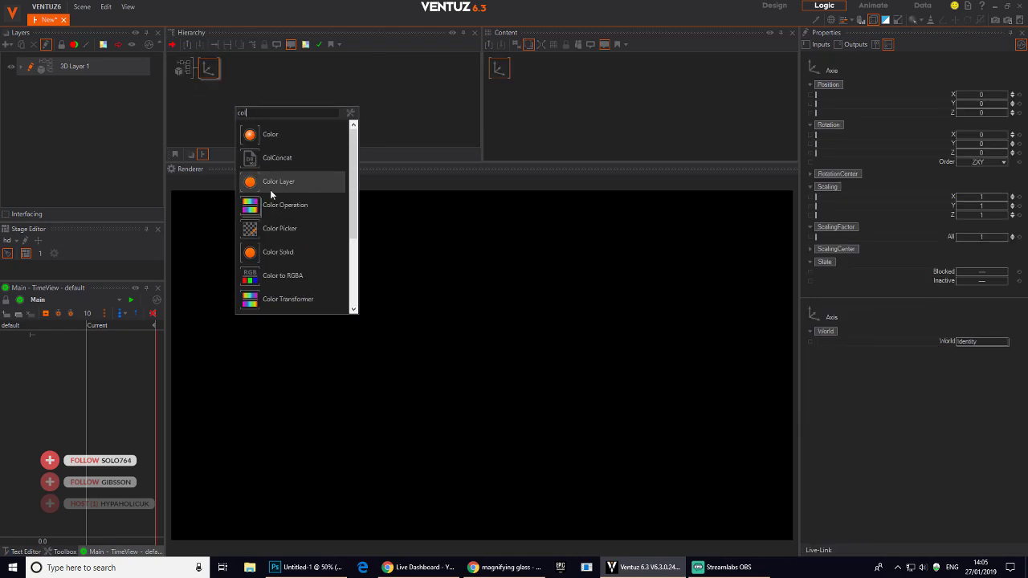
pyautogui.moveTo(247, 268); pyautogui.dragTo(246, 97)
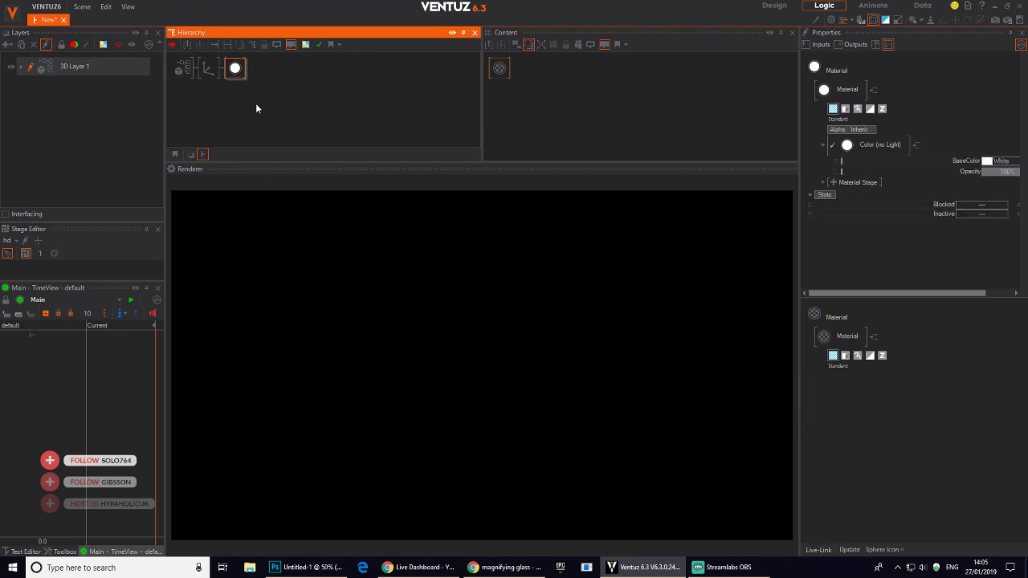
# - Add a Rectangle after the material and enlarge it by setting the Axis's overall scaling factor to 17.4
pyautogui.doubleClick(255, 103)
pyautogui.write('re')
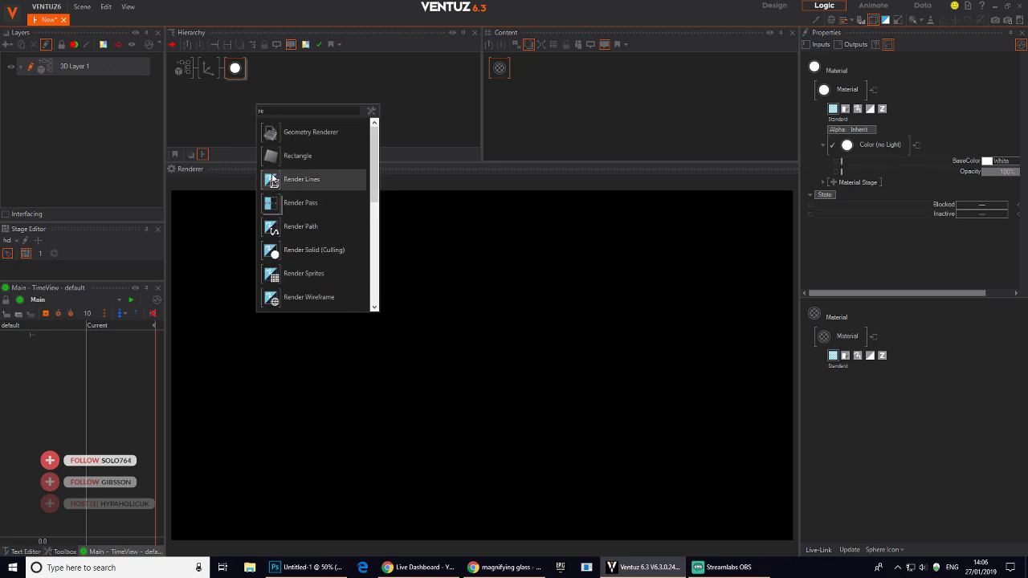
pyautogui.click(298, 156)
pyautogui.click(208, 68)
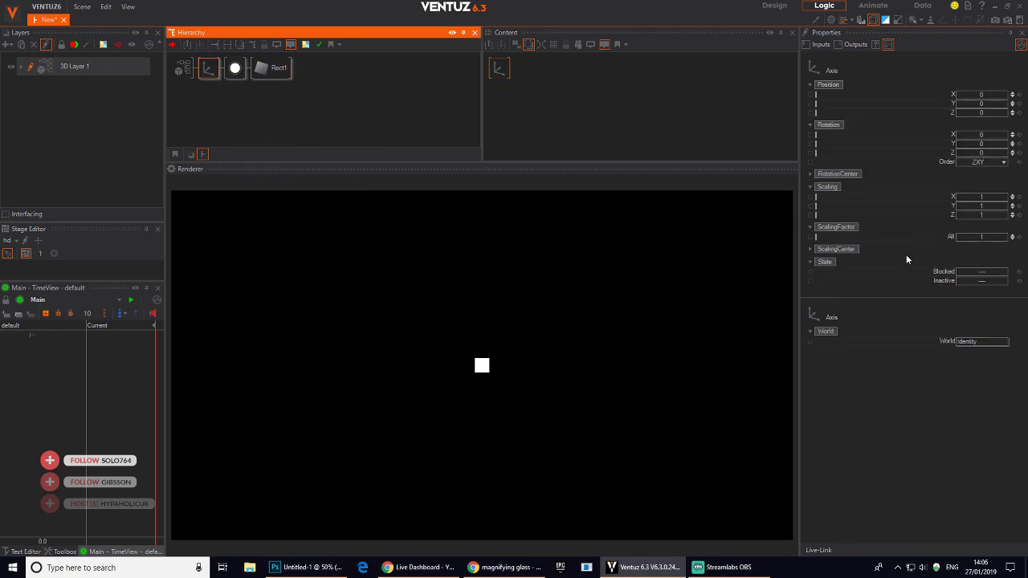
pyautogui.moveTo(989, 238); pyautogui.dragTo(1020, 238)
# - Add a Base + Alpha texture stage to the rectangle's material
pyautogui.click(234, 67)
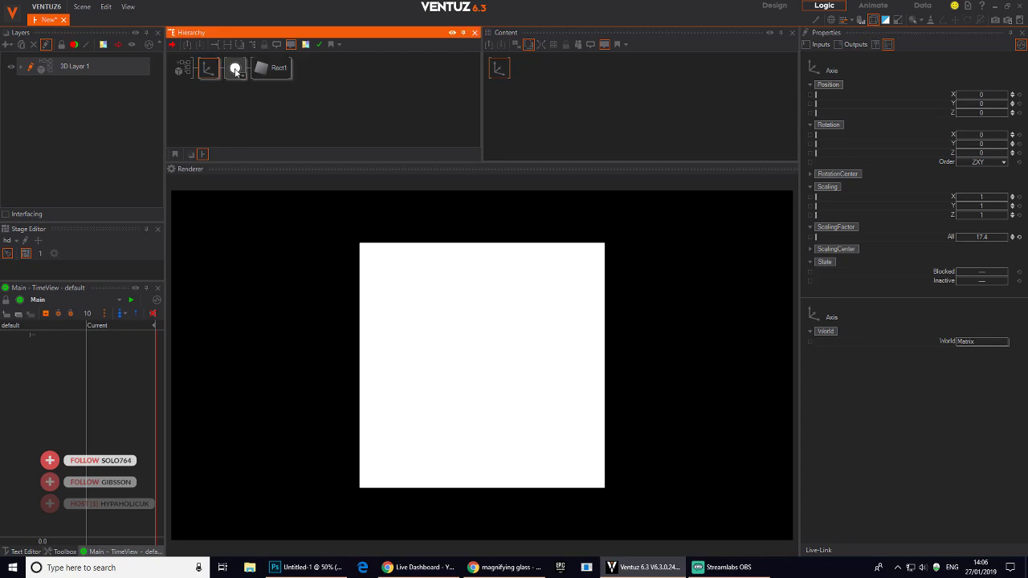
pyautogui.click(838, 182)
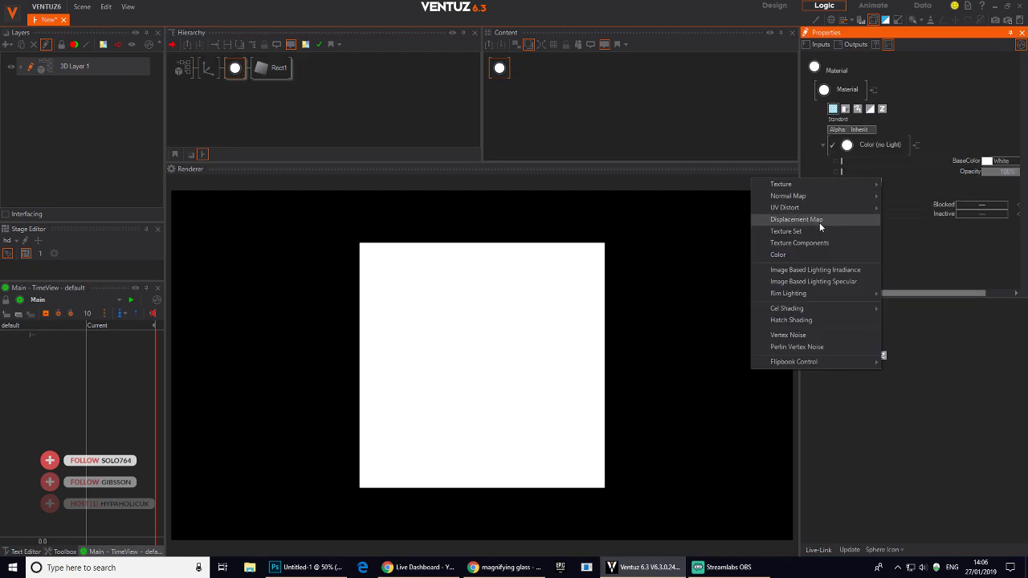
pyautogui.moveTo(852, 190)
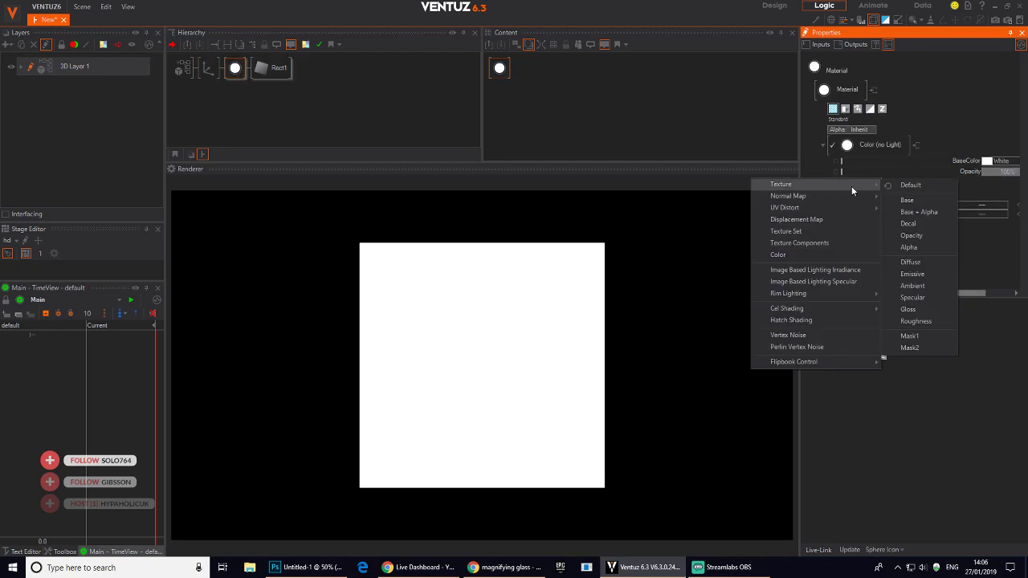
pyautogui.click(926, 209)
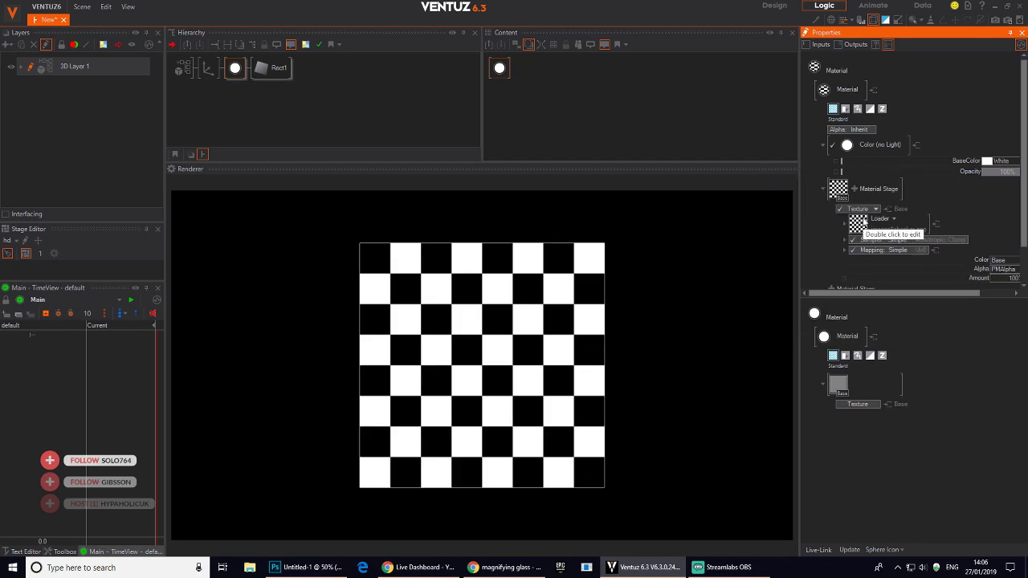
# - Load MAGGLASS.dds from the Desktop's ECO folder as the material's texture image
pyautogui.click(857, 224)
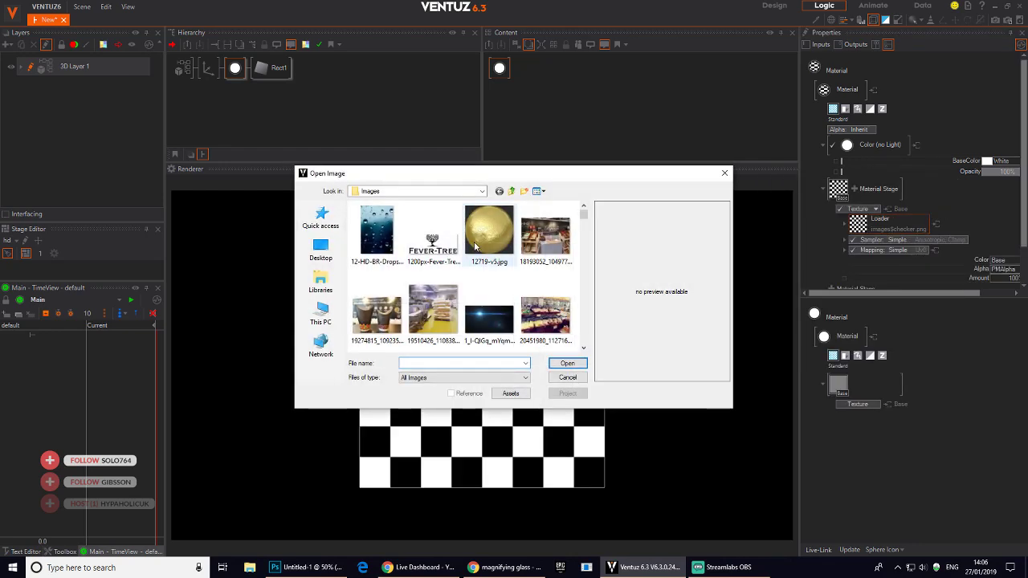
pyautogui.click(320, 249)
pyautogui.scroll(-3, 562, 249)
pyautogui.scroll(3, 575, 239)
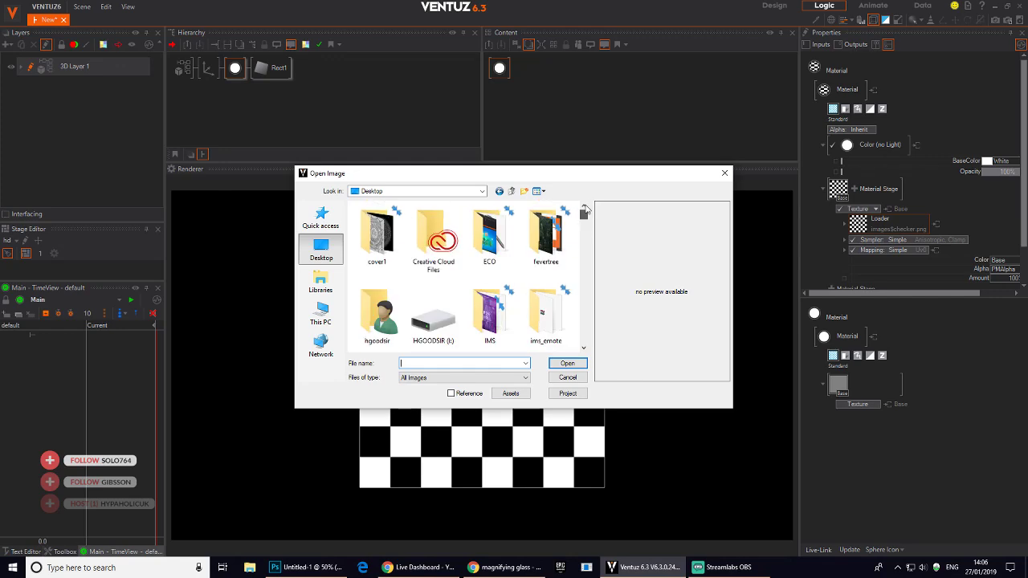
pyautogui.doubleClick(500, 238)
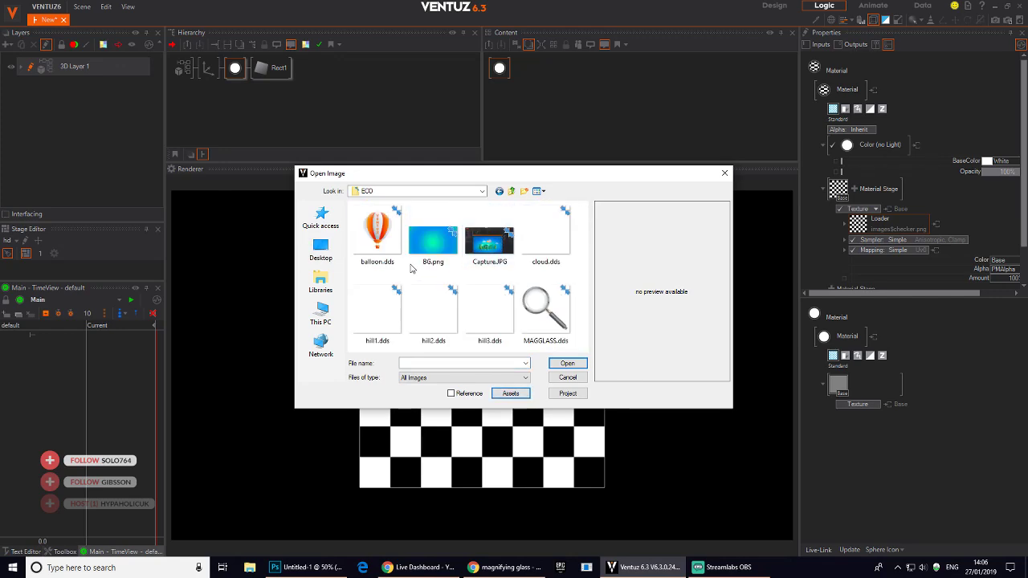
pyautogui.click(546, 309)
pyautogui.click(576, 362)
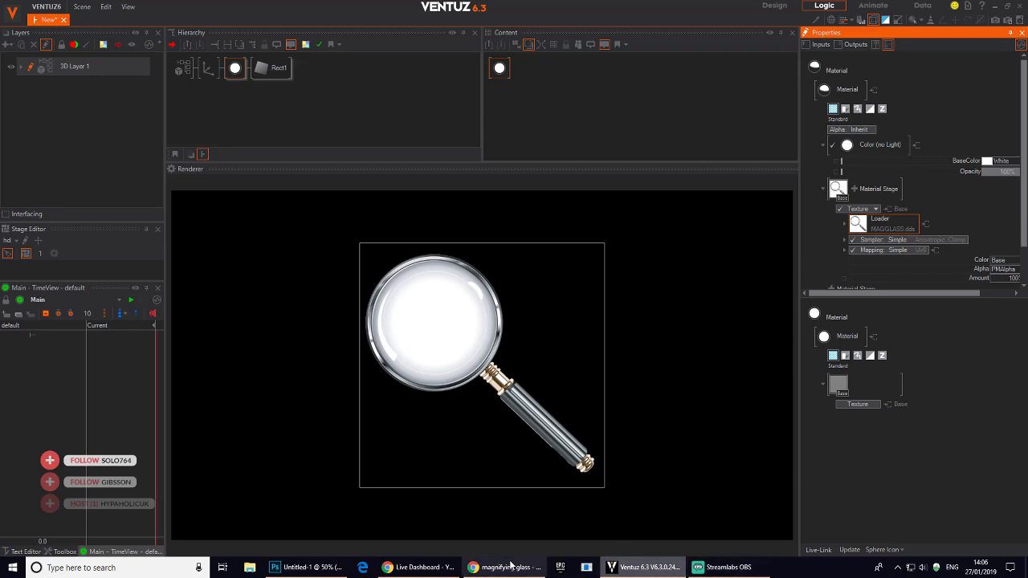
# - Switch back to Photoshop and delete the white and grey lens interior using Magic Wand selections, leaving nothing selected
pyautogui.click(329, 568)
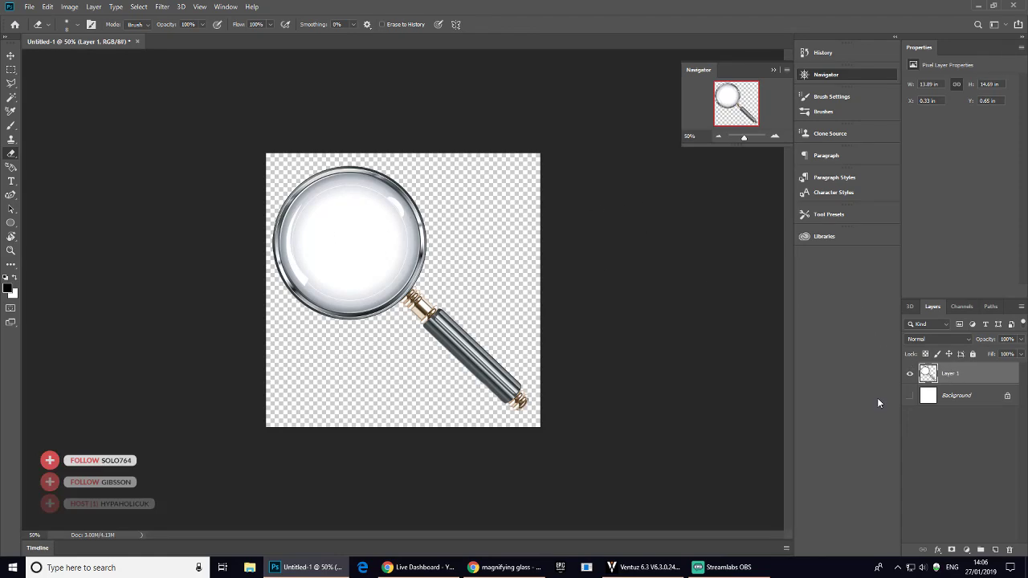
pyautogui.press('w')
pyautogui.click(337, 255)
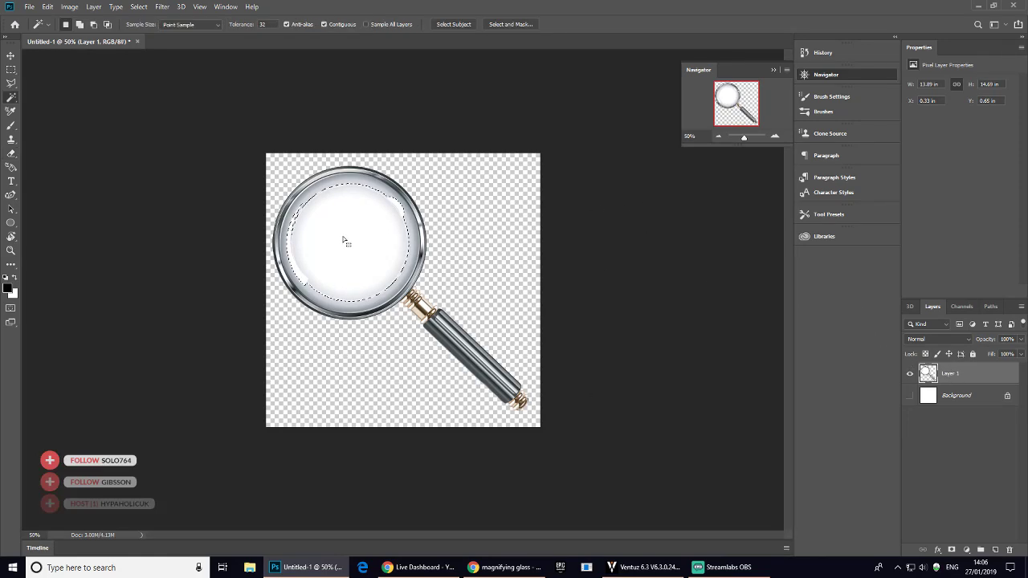
pyautogui.press('Delete')
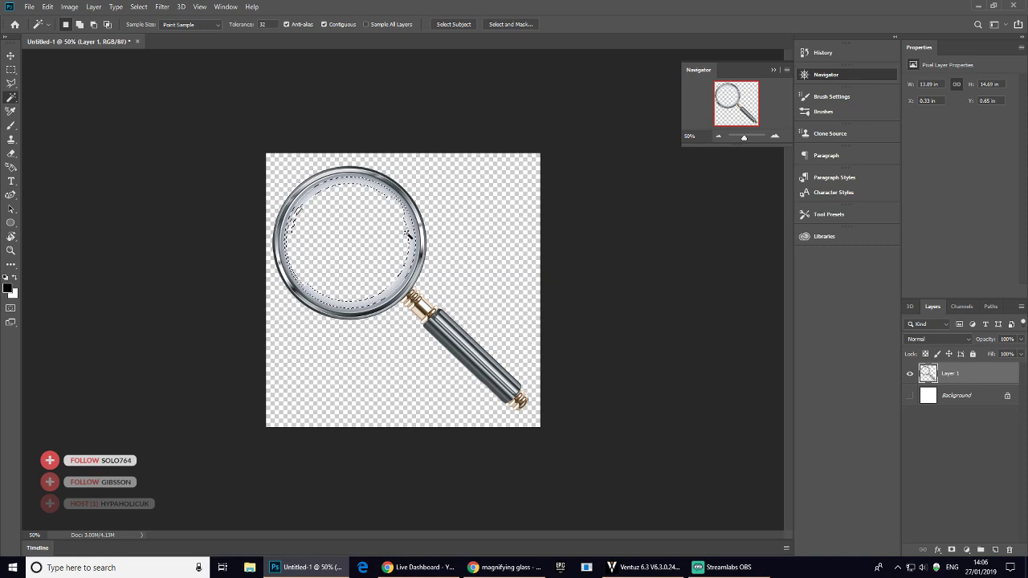
pyautogui.press('Delete')
pyautogui.click(304, 219)
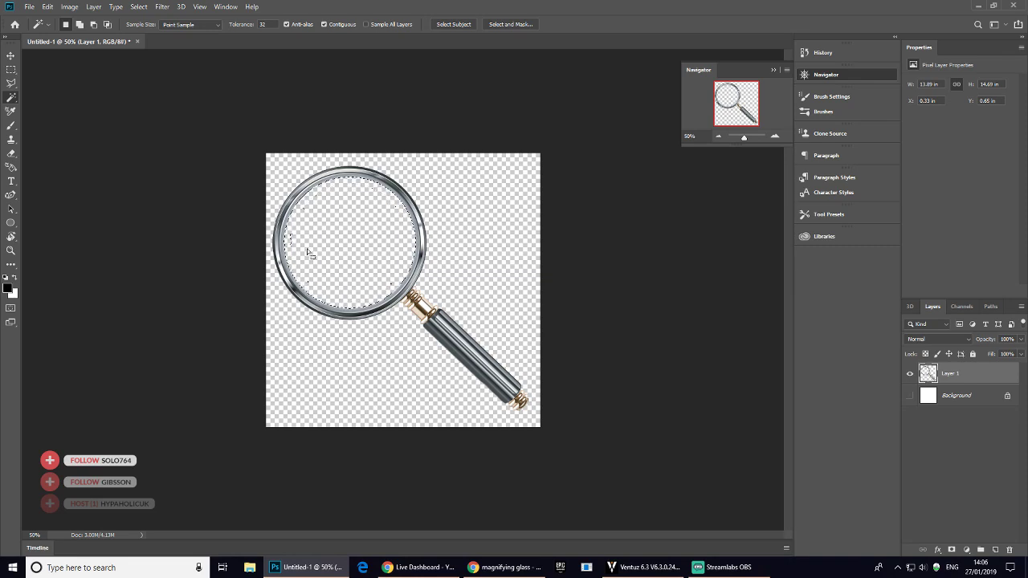
pyautogui.hotkey('ctrl', 'd')
# - Show the Background layer and fill it with black using the Paint Bucket
pyautogui.click(774, 136)
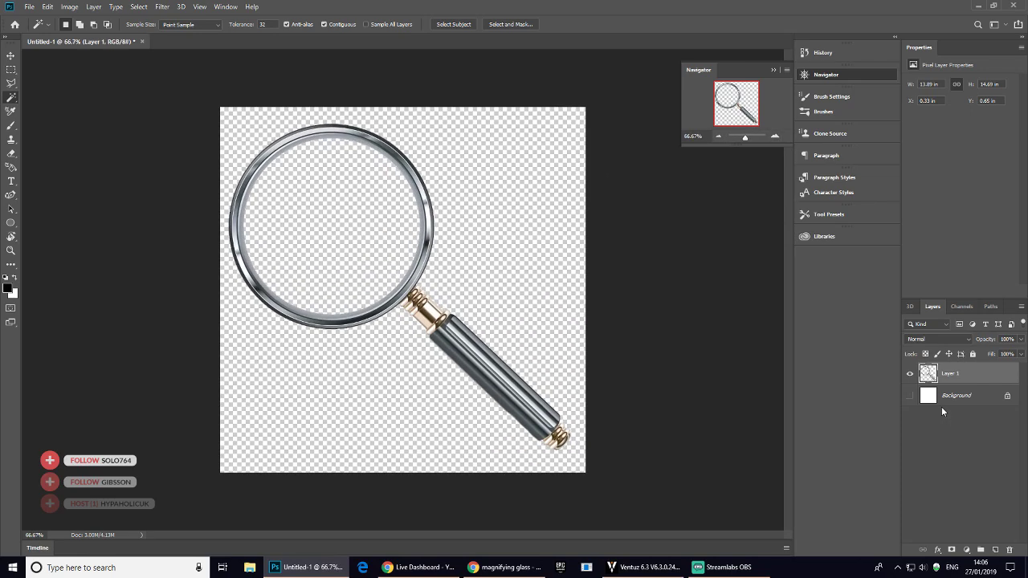
pyautogui.click(909, 395)
pyautogui.click(909, 395)
pyautogui.click(954, 398)
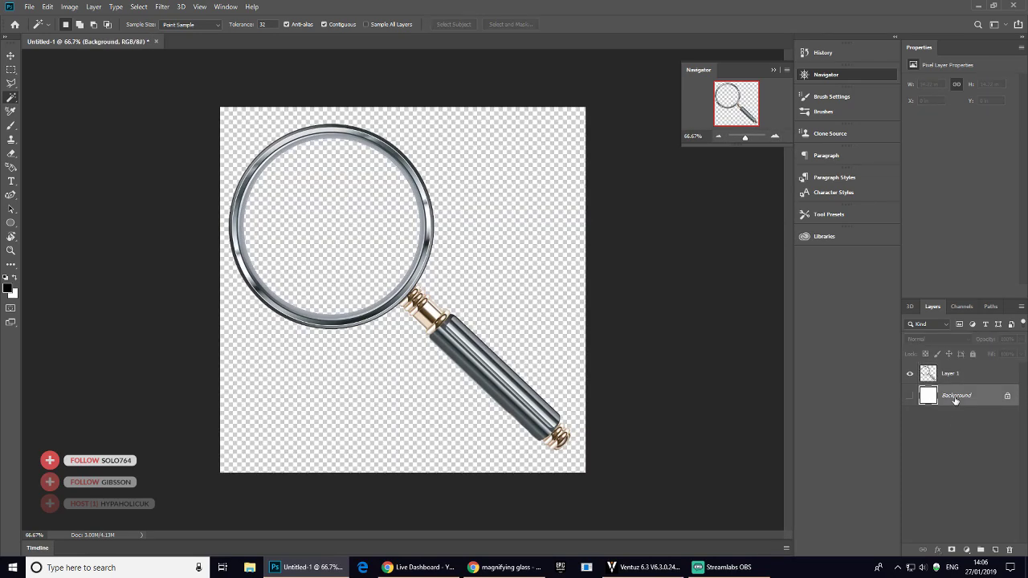
pyautogui.press('g')
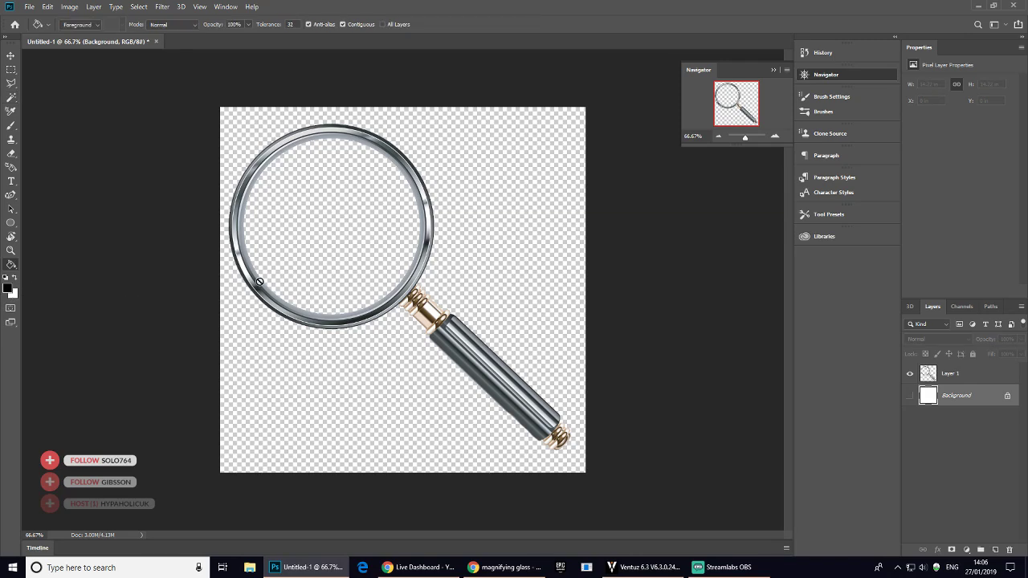
pyautogui.click(301, 338)
pyautogui.press('Return')
pyautogui.click(512, 389)
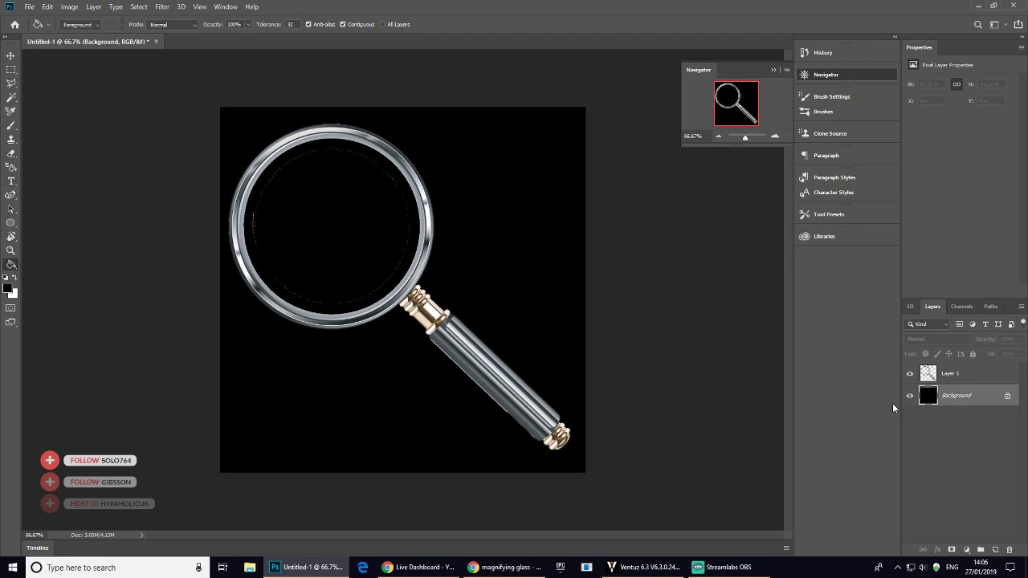
# - Erase the stray specks along the upper and right sides of the lens interior on Layer 1 with an enlarged eraser
pyautogui.press('e')
pyautogui.click(960, 373)
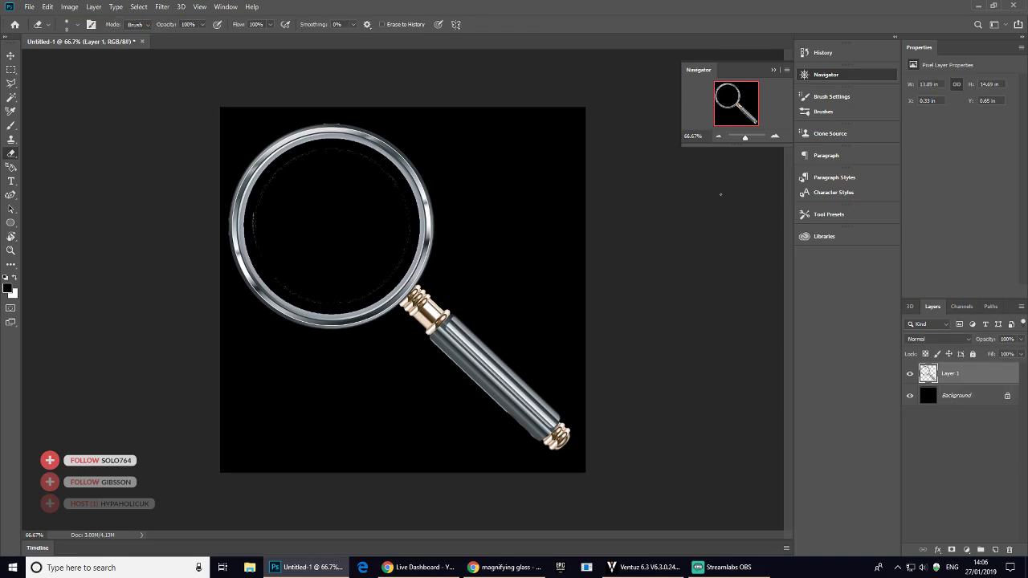
pyautogui.doubleClick(773, 138)
pyautogui.moveTo(314, 179); pyautogui.dragTo(518, 384)
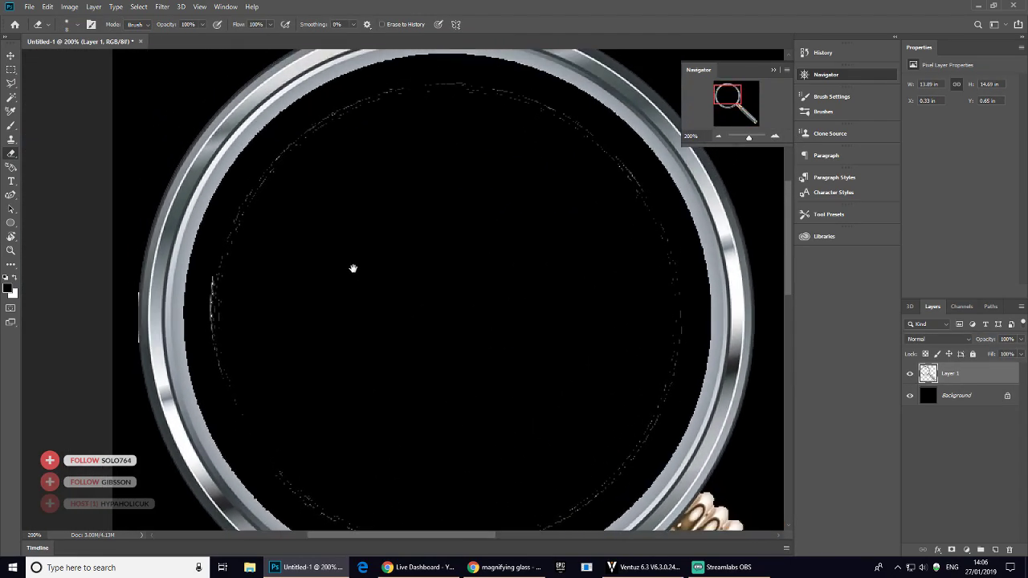
pyautogui.moveTo(353, 268); pyautogui.dragTo(356, 269)
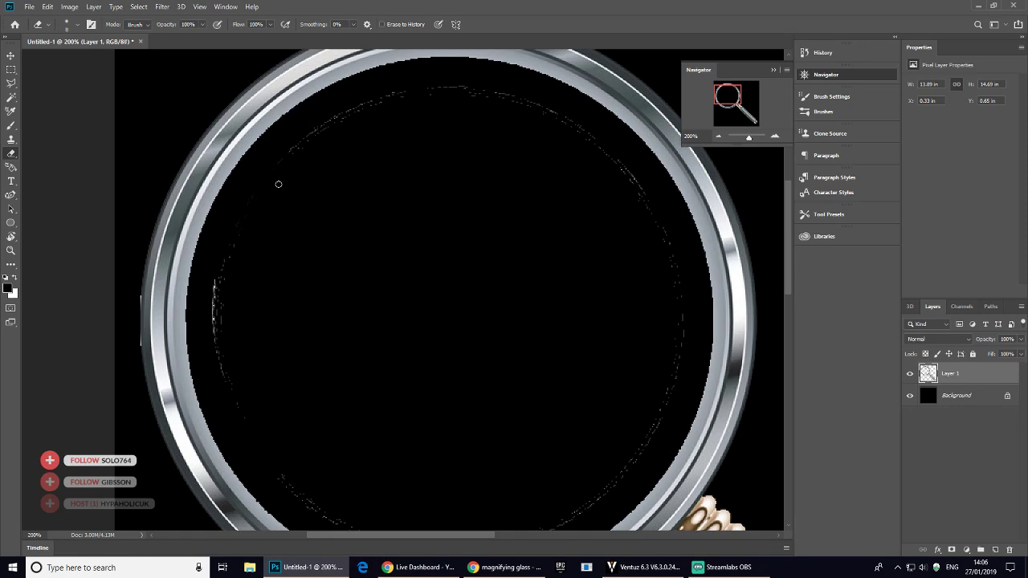
pyautogui.press(']')
pyautogui.press(']')
pyautogui.press(']')
pyautogui.press(']')
pyautogui.press(']')
pyautogui.press(']')
pyautogui.press(']')
pyautogui.press(']')
pyautogui.press(']')
pyautogui.press(']')
pyautogui.press(']')
pyautogui.press(']')
pyautogui.press(']')
pyautogui.press('[')
pyautogui.press('[')
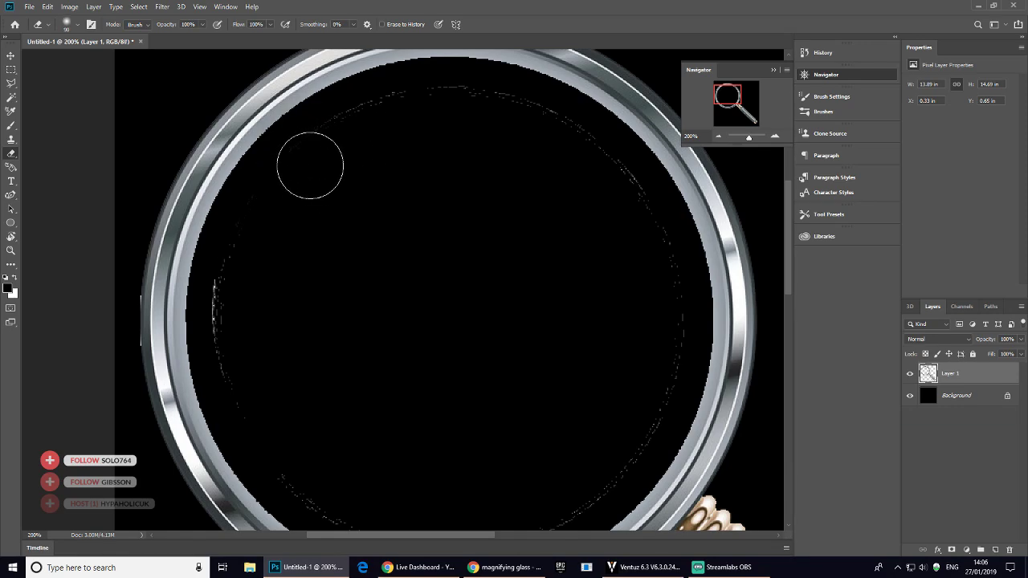
pyautogui.moveTo(310, 165); pyautogui.dragTo(433, 108)
pyautogui.moveTo(543, 135)
pyautogui.mouseDown()
pyautogui.moveTo(631, 225)
pyautogui.moveTo(619, 211)
pyautogui.moveTo(656, 307)
pyautogui.moveTo(649, 291)
pyautogui.moveTo(649, 374)
pyautogui.mouseUp()
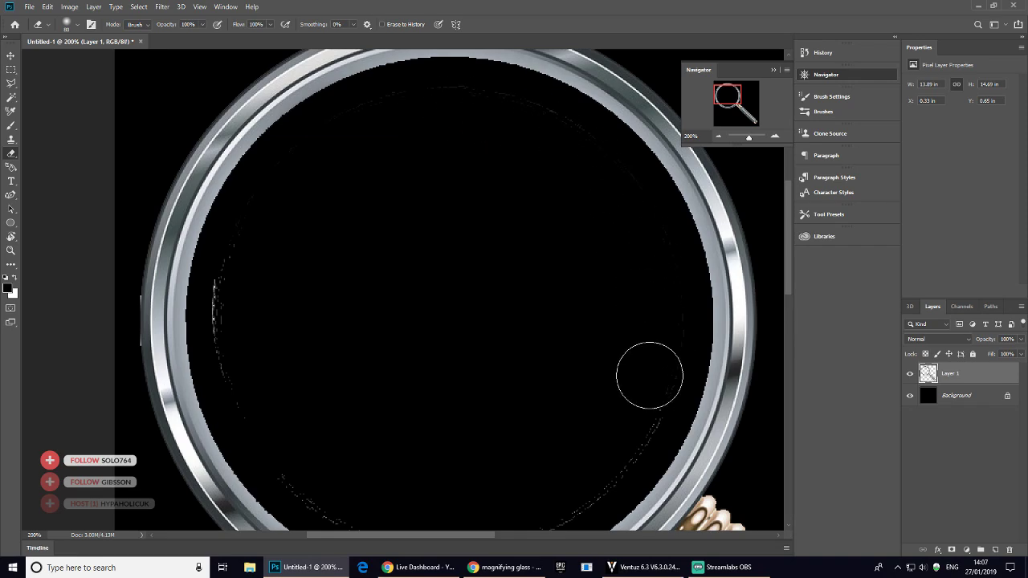
# - Erase the remaining specks along the lower and left sides of the lens interior with a smaller eraser
pyautogui.moveTo(562, 395); pyautogui.dragTo(564, 332)
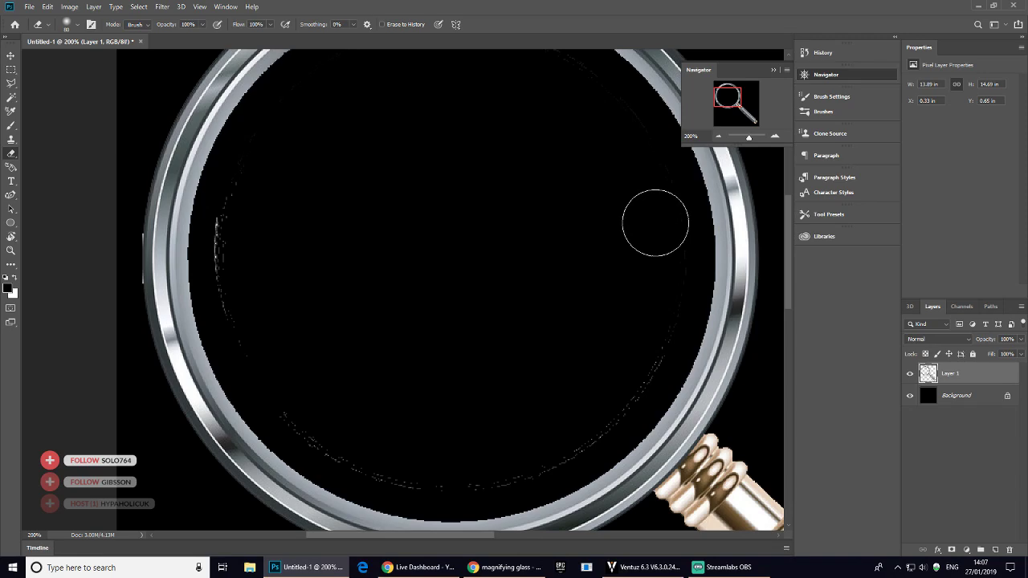
pyautogui.press('[')
pyautogui.press('[')
pyautogui.press('[')
pyautogui.moveTo(663, 280)
pyautogui.mouseDown()
pyautogui.moveTo(607, 415)
pyautogui.moveTo(456, 468)
pyautogui.moveTo(578, 444)
pyautogui.moveTo(427, 469)
pyautogui.moveTo(605, 443)
pyautogui.moveTo(333, 436)
pyautogui.moveTo(248, 328)
pyautogui.moveTo(234, 207)
pyautogui.moveTo(218, 232)
pyautogui.mouseUp()
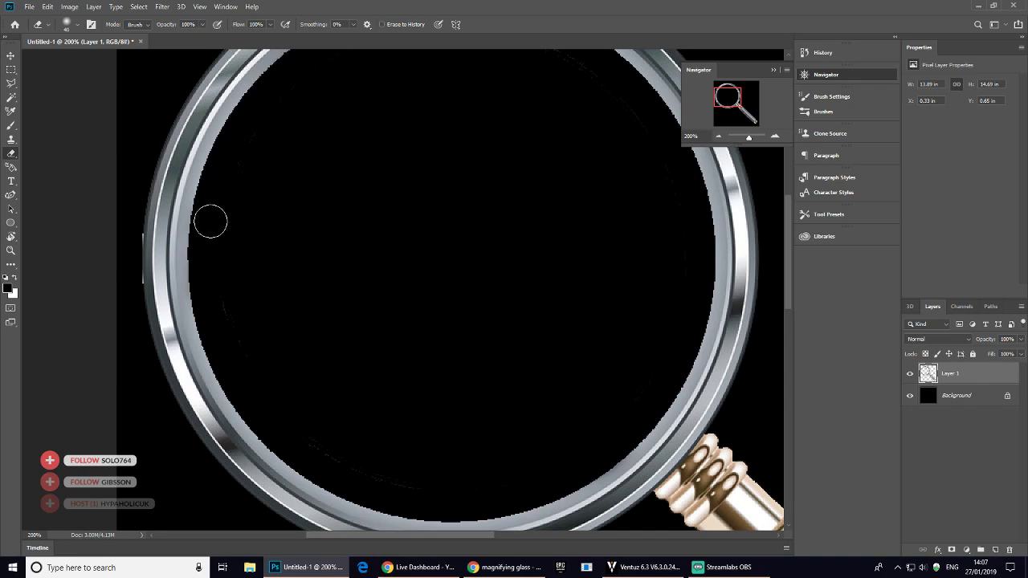
pyautogui.press('[')
pyautogui.moveTo(205, 180); pyautogui.dragTo(201, 227)
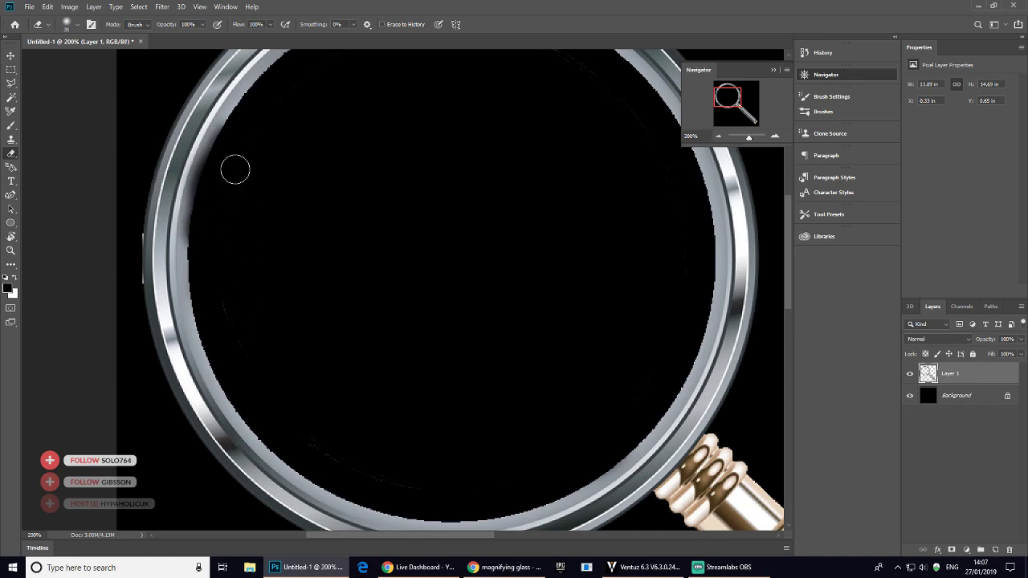
# - Clear the jagged inner edge of the lens ring using a circular Elliptical Marquee selection, leaving nothing selected
pyautogui.click(718, 137)
pyautogui.click(718, 137)
pyautogui.click(718, 137)
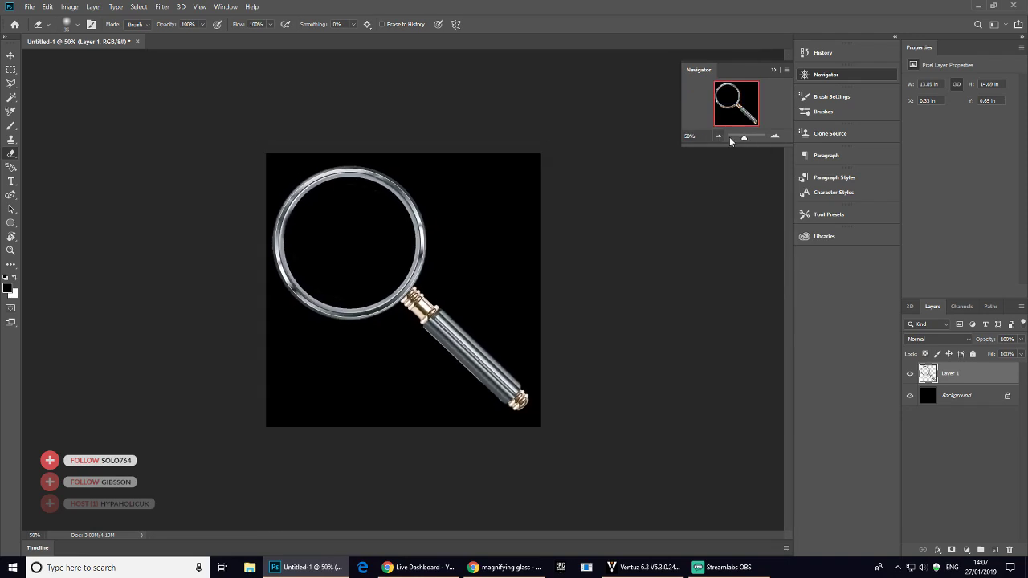
pyautogui.rightClick(11, 69)
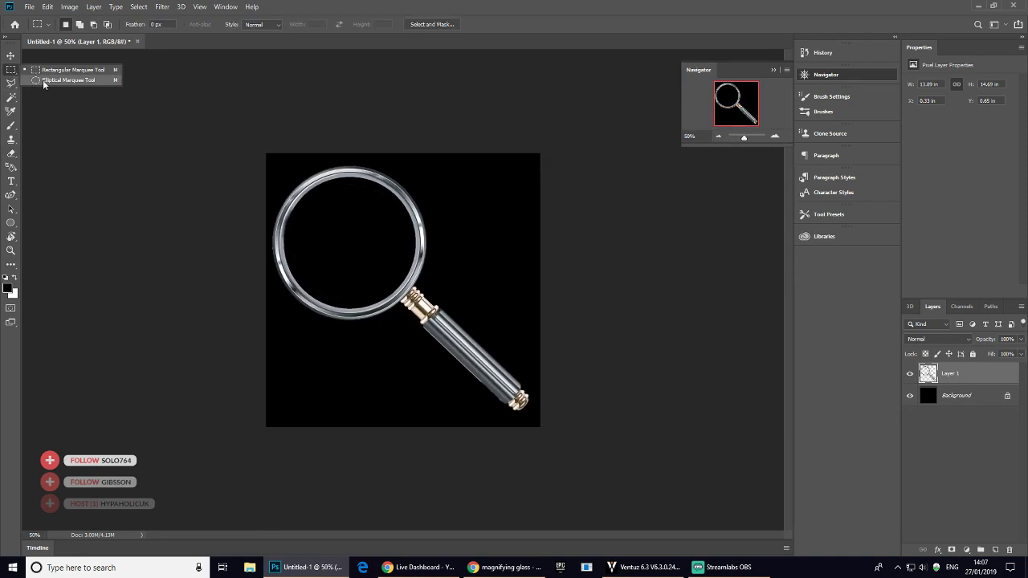
pyautogui.click(43, 79)
pyautogui.moveTo(291, 181); pyautogui.dragTo(386, 288)
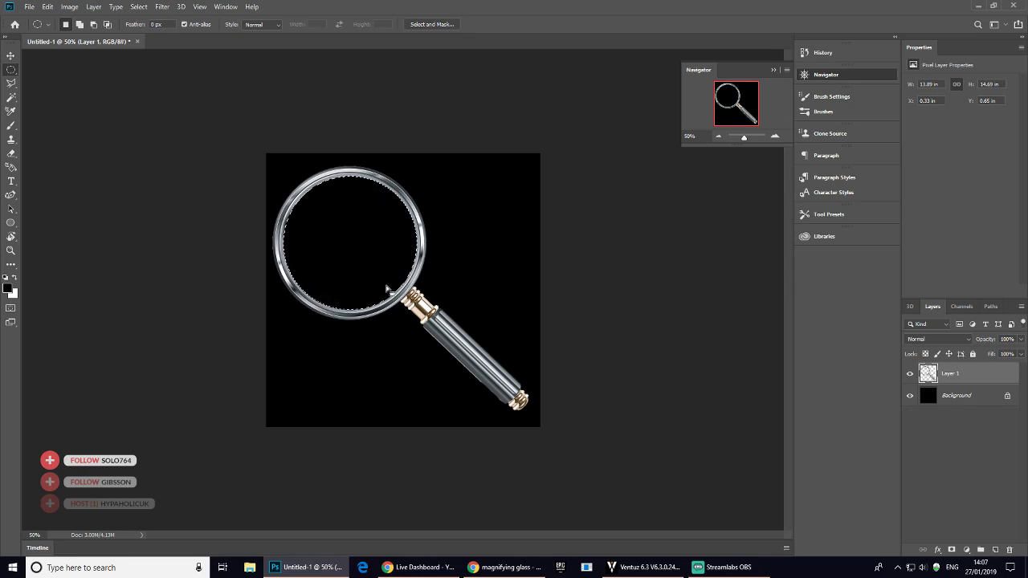
pyautogui.hotkey('ctrl', 'd')
# - Erase the stray white line on the outer left edge of the ring with a small eraser, redoing the stroke once
pyautogui.click(719, 138)
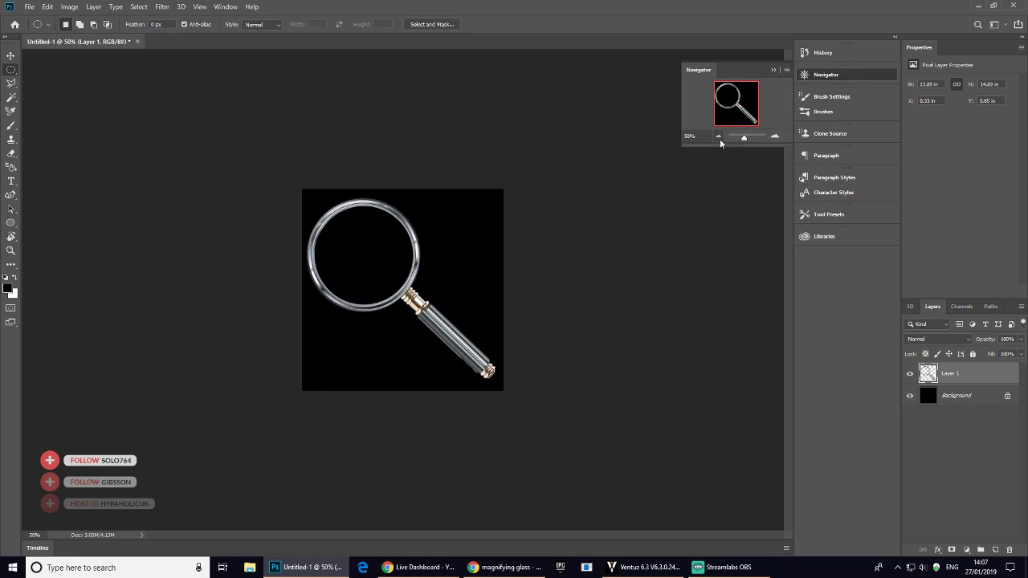
pyautogui.click(719, 138)
pyautogui.click(777, 138)
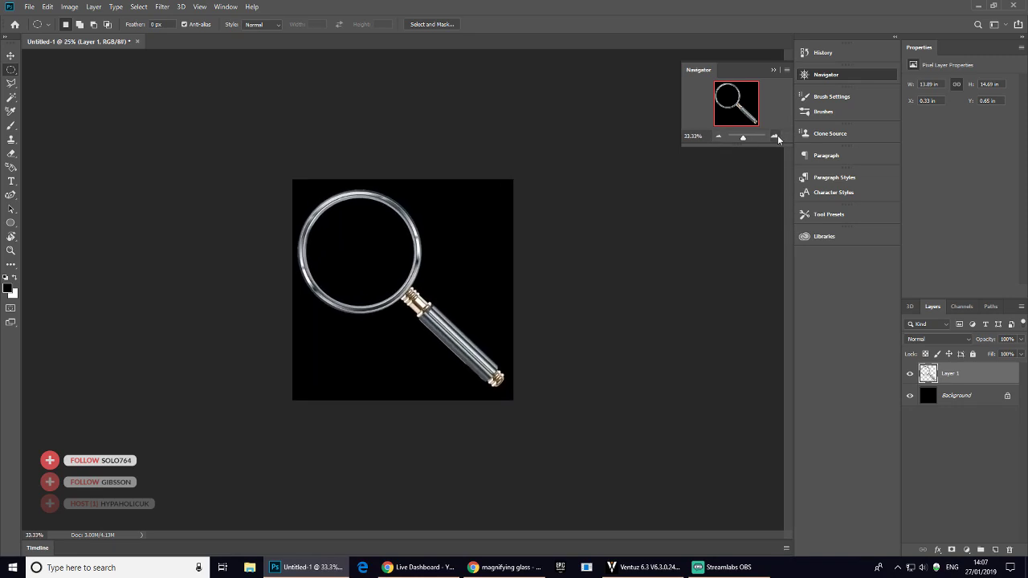
pyautogui.click(776, 138)
pyautogui.click(776, 137)
pyautogui.click(776, 137)
pyautogui.click(776, 137)
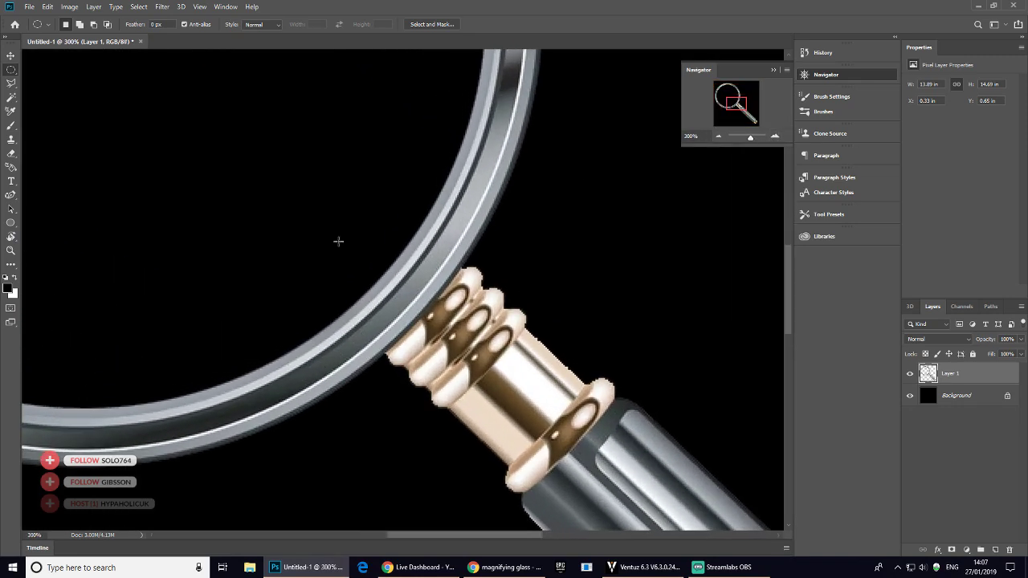
pyautogui.moveTo(195, 185); pyautogui.dragTo(528, 356)
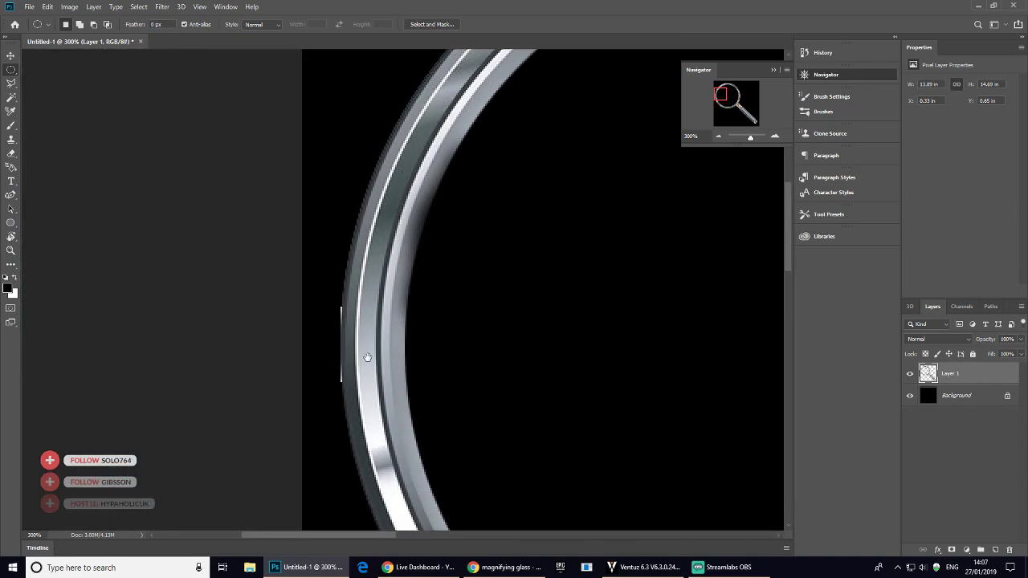
pyautogui.press('e')
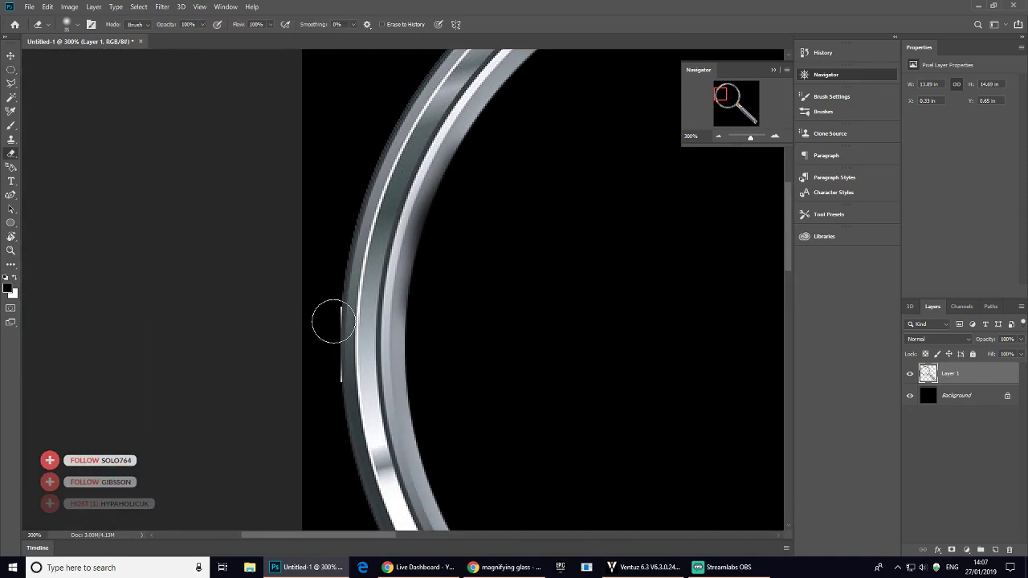
pyautogui.press('[')
pyautogui.press('[')
pyautogui.moveTo(337, 345); pyautogui.dragTo(354, 231)
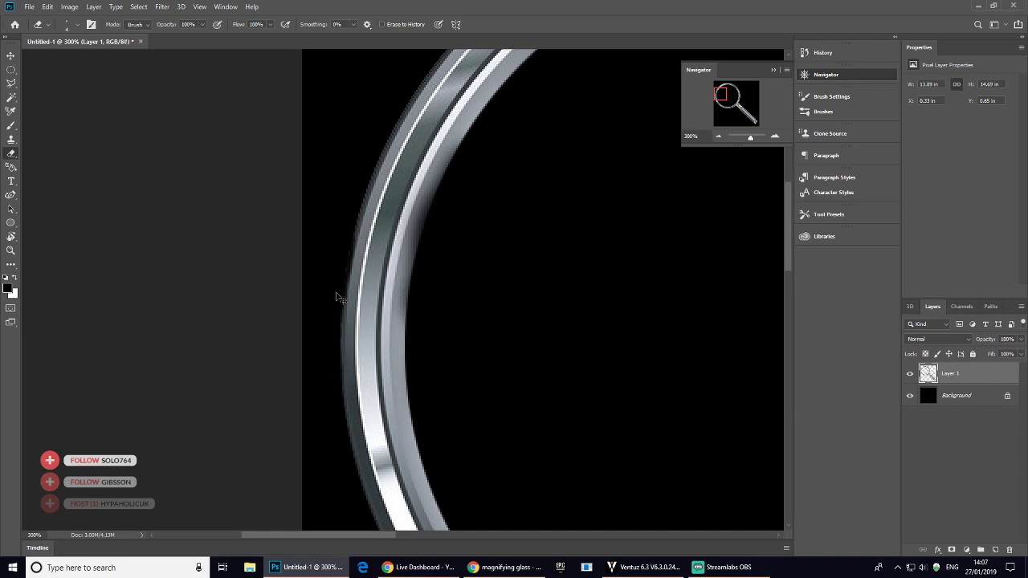
pyautogui.hotkey('ctrl', 'z')
pyautogui.moveTo(341, 379); pyautogui.dragTo(343, 338)
# - Trim the leftover fringe along the handle's lower-left edge and near its end using Polygonal Lasso selections, leaving nothing selected
pyautogui.click(718, 137)
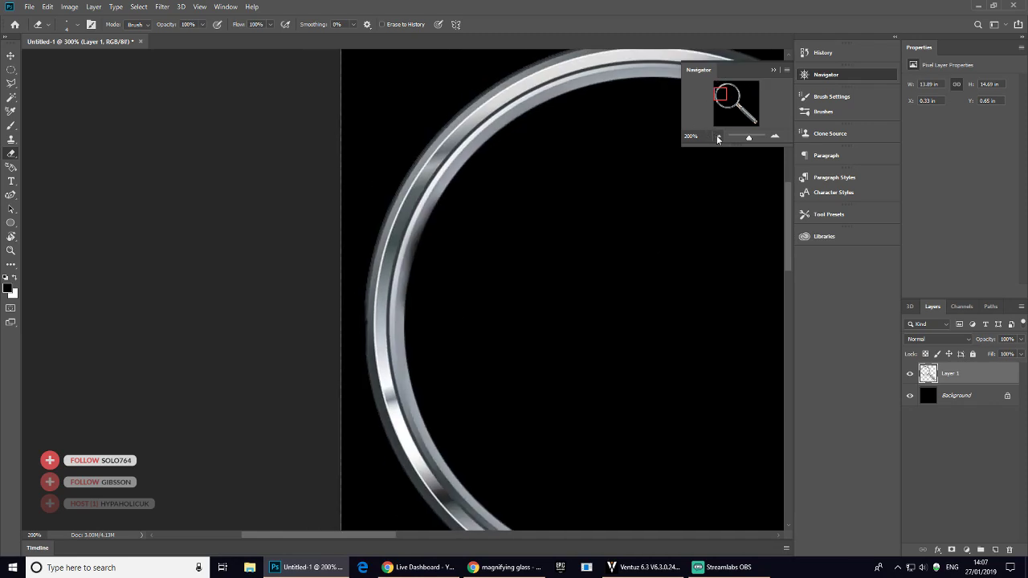
pyautogui.click(718, 138)
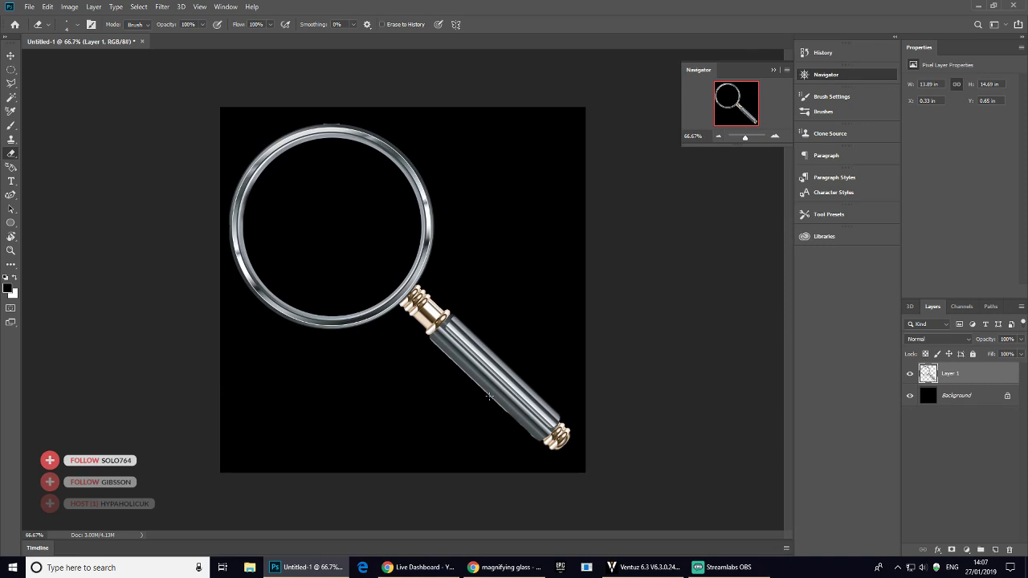
pyautogui.click(11, 82)
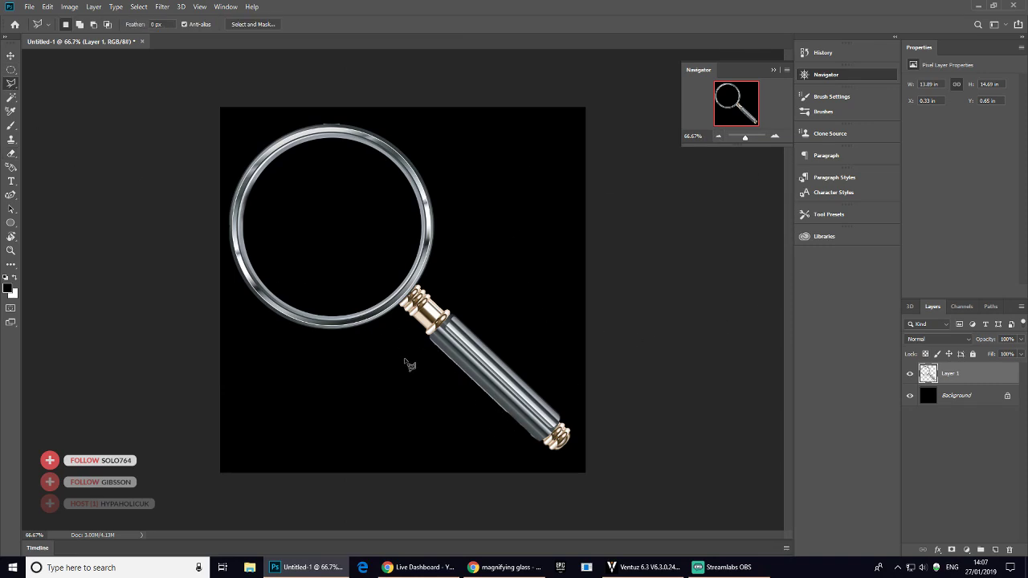
pyautogui.click(430, 336)
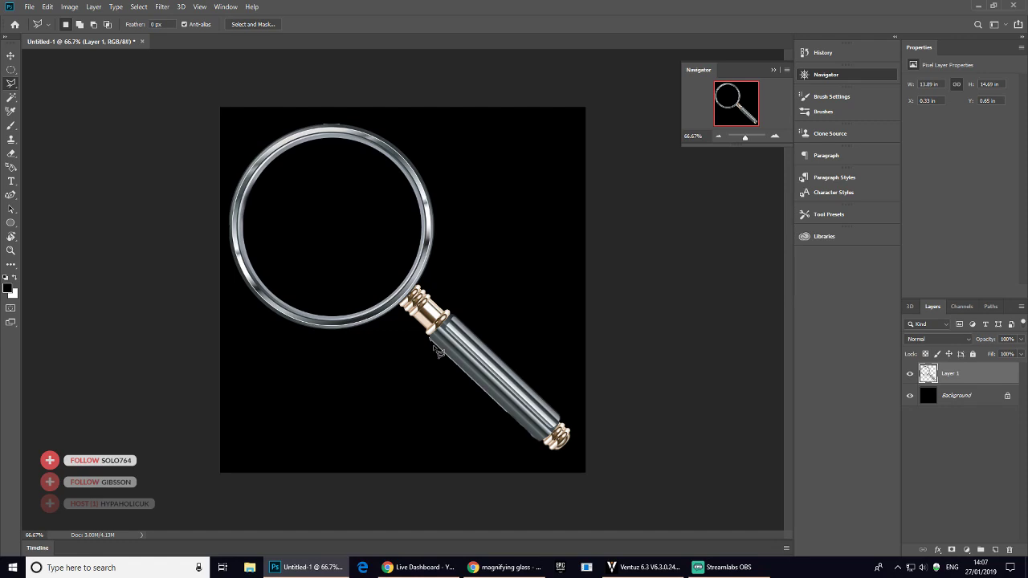
pyautogui.click(520, 431)
pyautogui.click(482, 449)
pyautogui.doubleClick(341, 368)
pyautogui.press('Delete')
pyautogui.hotkey('ctrl', 'd')
pyautogui.click(525, 431)
pyautogui.click(526, 443)
pyautogui.click(522, 426)
pyautogui.doubleClick(494, 429)
pyautogui.hotkey('ctrl', 'd')
# - Erase the stray pixels on the outer top edge of the magnifying glass ring
pyautogui.click(775, 137)
pyautogui.click(775, 137)
pyautogui.moveTo(337, 166)
pyautogui.mouseDown()
pyautogui.moveTo(438, 264)
pyautogui.moveTo(473, 390)
pyautogui.mouseUp()
pyautogui.press('e')
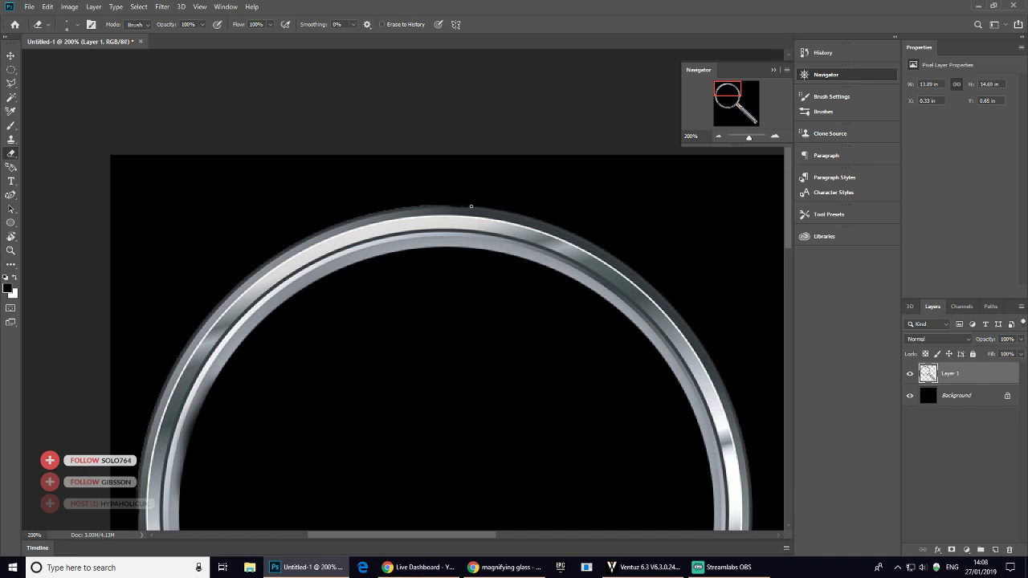
pyautogui.click(717, 136)
pyautogui.click(718, 136)
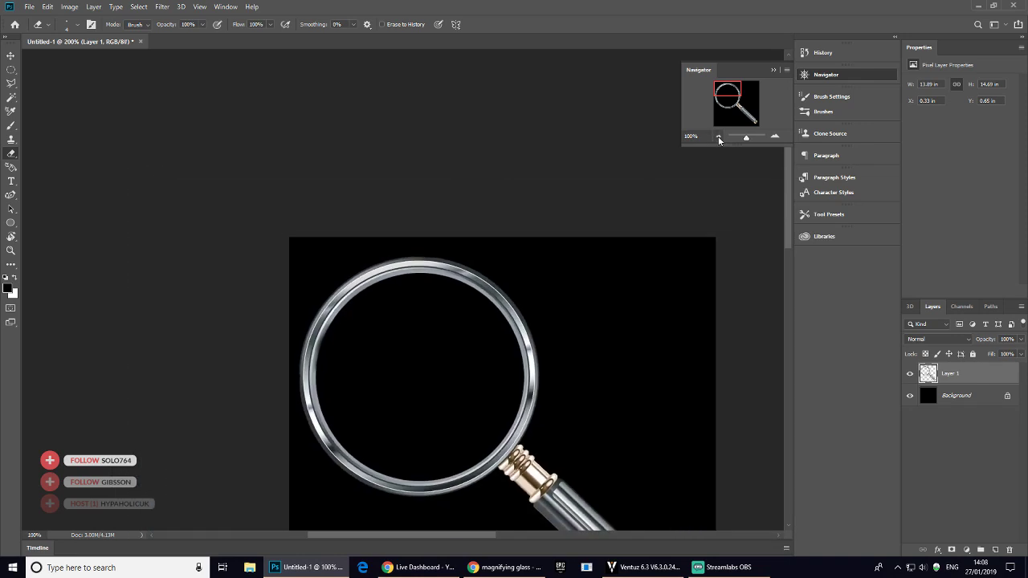
pyautogui.click(718, 136)
# - Hide the Background layer and save the image as D3D/DDS over MAGGLASS.dds in the ECO folder, using DXT5, 2D Texture and no MIP maps
pyautogui.click(910, 395)
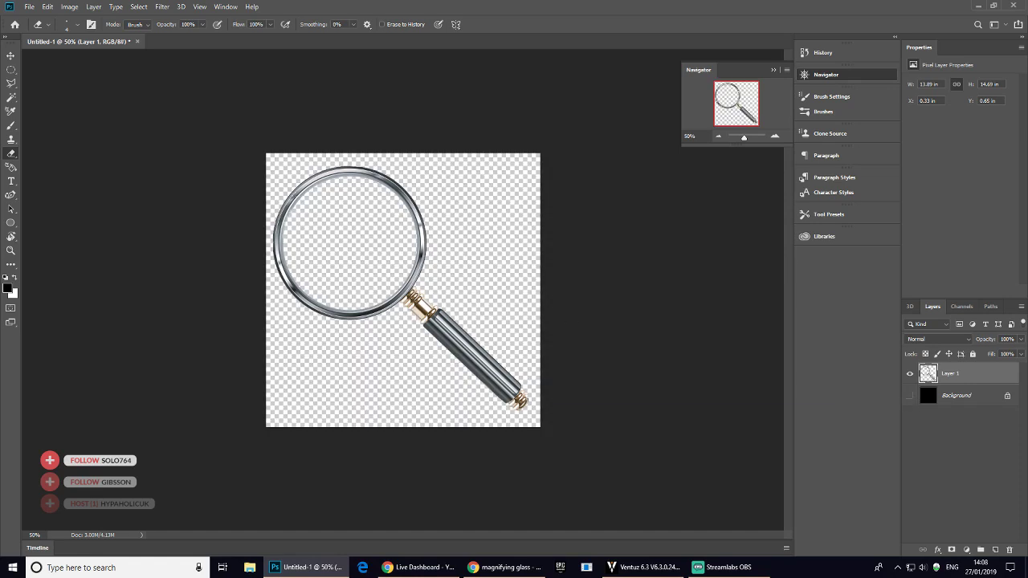
pyautogui.click(8, 55)
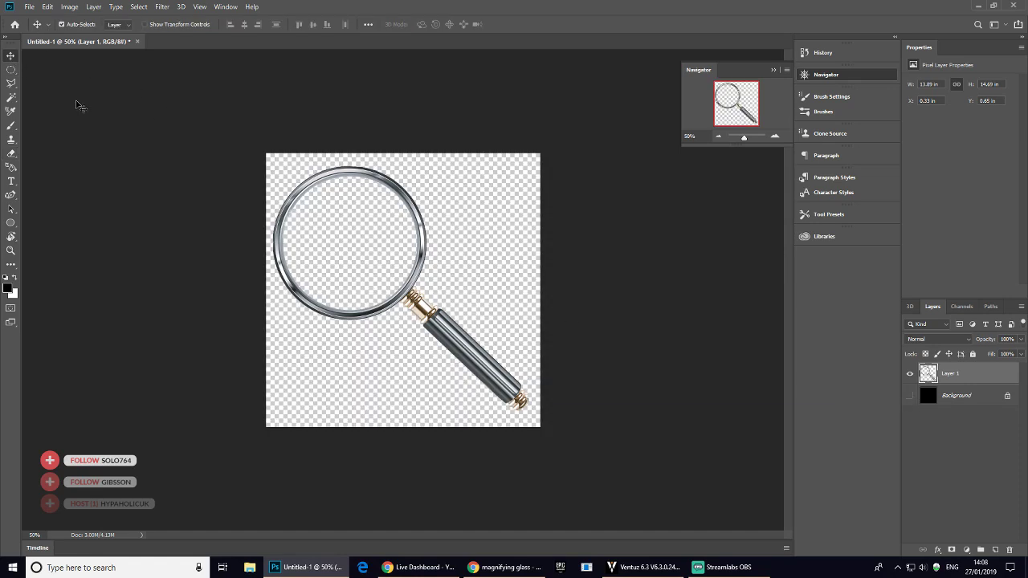
pyautogui.hotkey('ctrl', 'shift', 's')
pyautogui.click(248, 286)
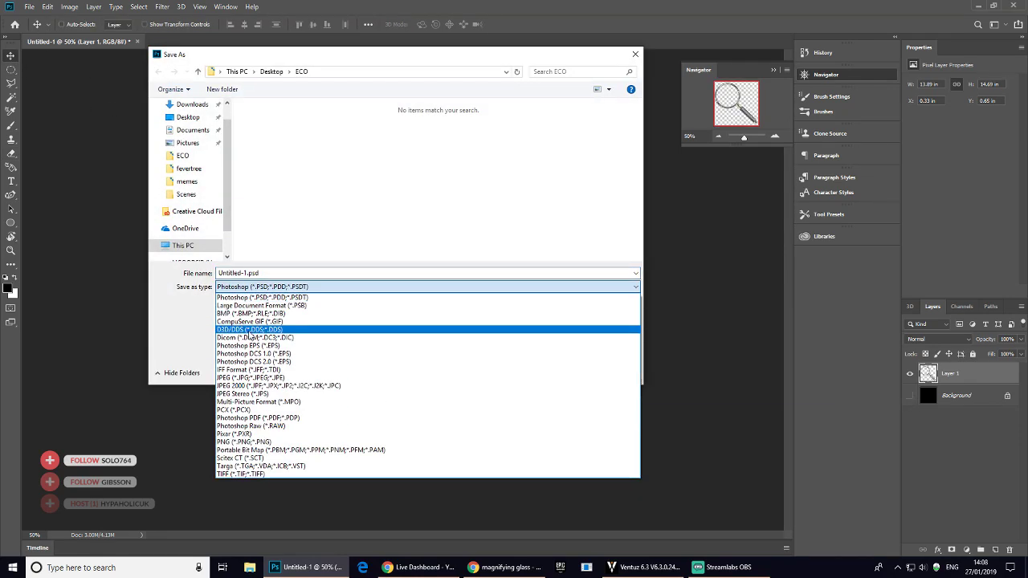
pyautogui.click(250, 336)
pyautogui.click(556, 130)
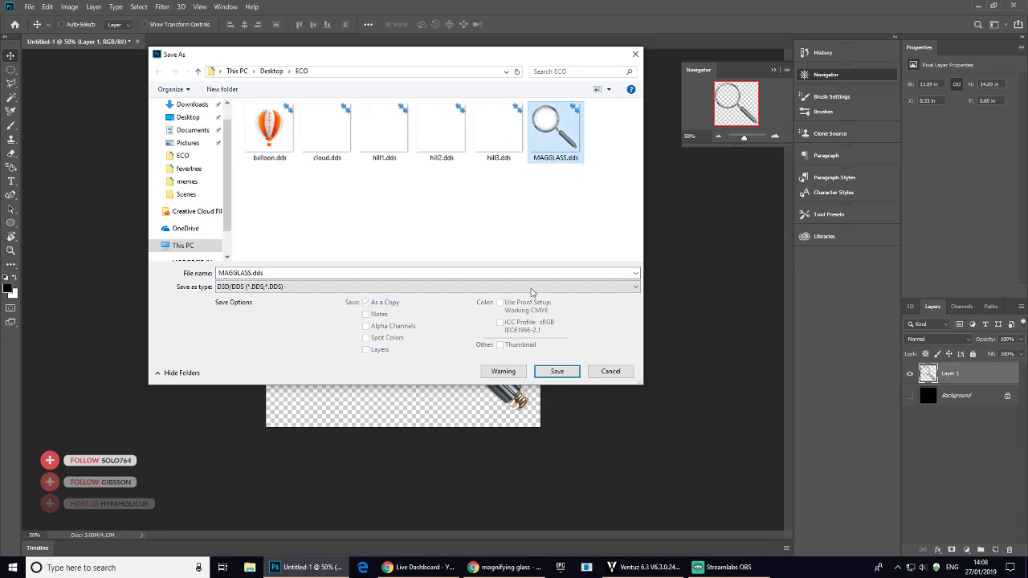
pyautogui.click(557, 371)
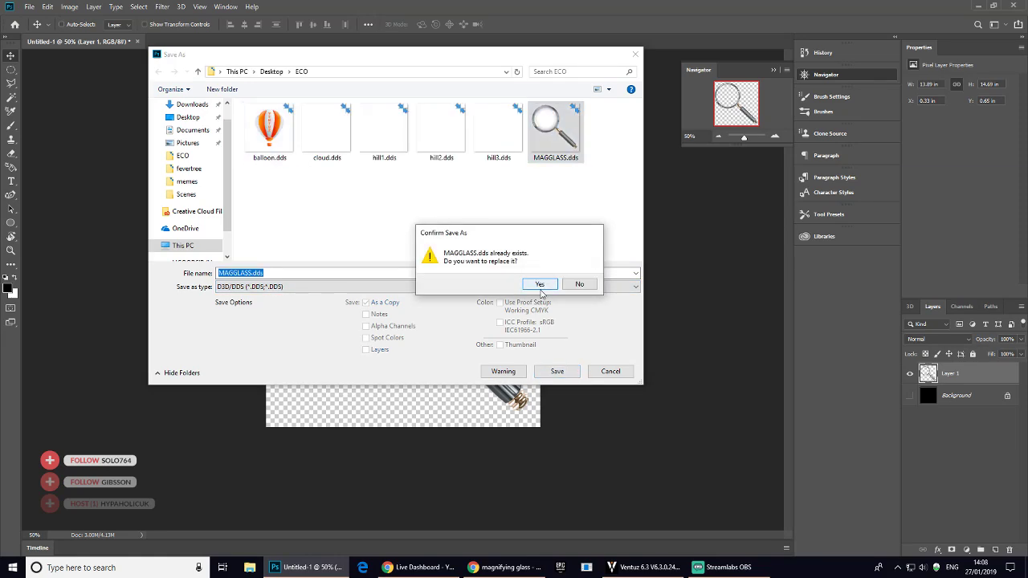
pyautogui.click(540, 284)
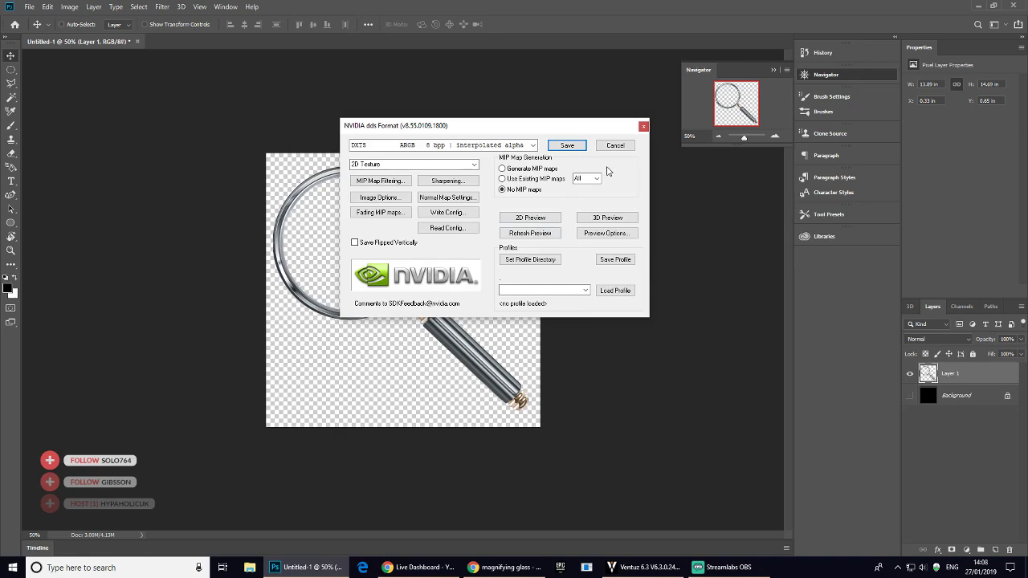
pyautogui.click(570, 145)
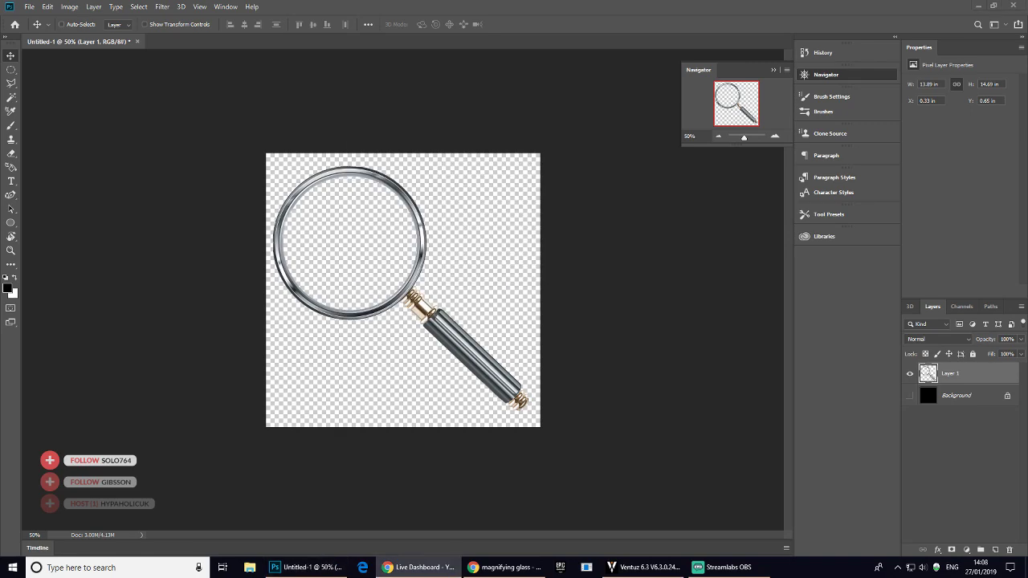
# - Switch to Chrome and search Google for "nvidia dds" in a new browser window
pyautogui.hotkey('ctrl', 't')
pyautogui.moveTo(0, 56); pyautogui.dragTo(240, 52)
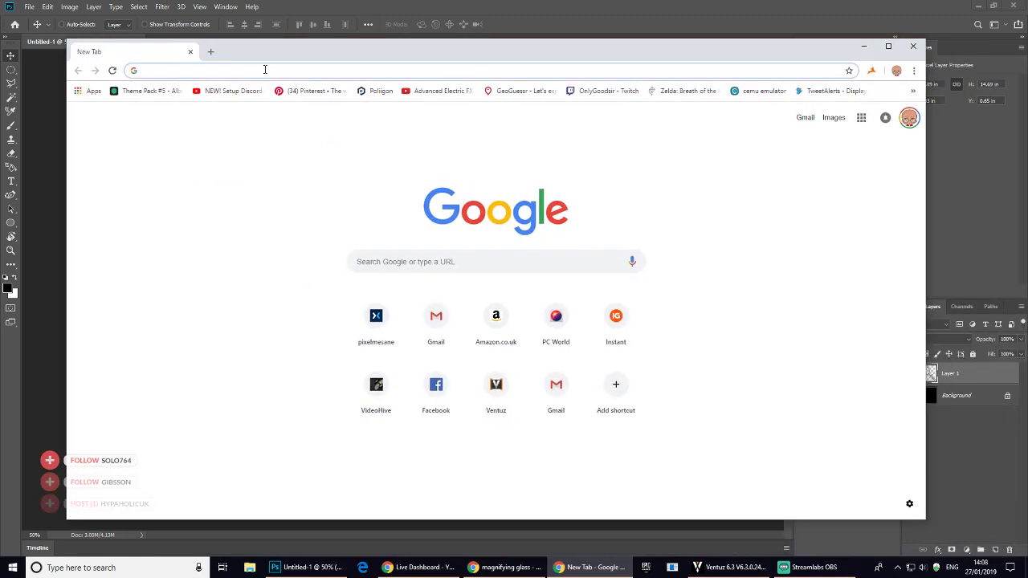
pyautogui.write('nvidai')
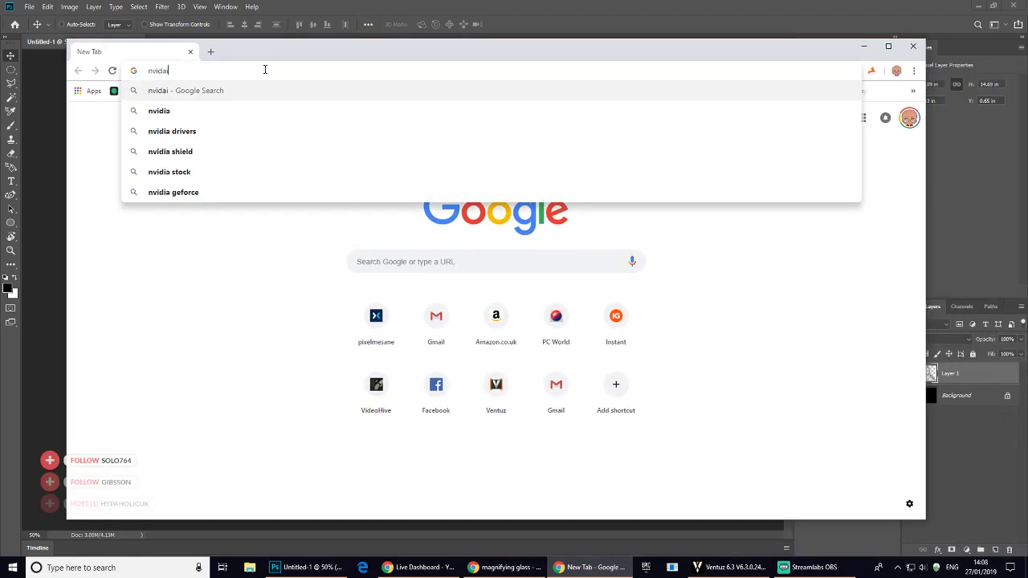
pyautogui.write(' dds')
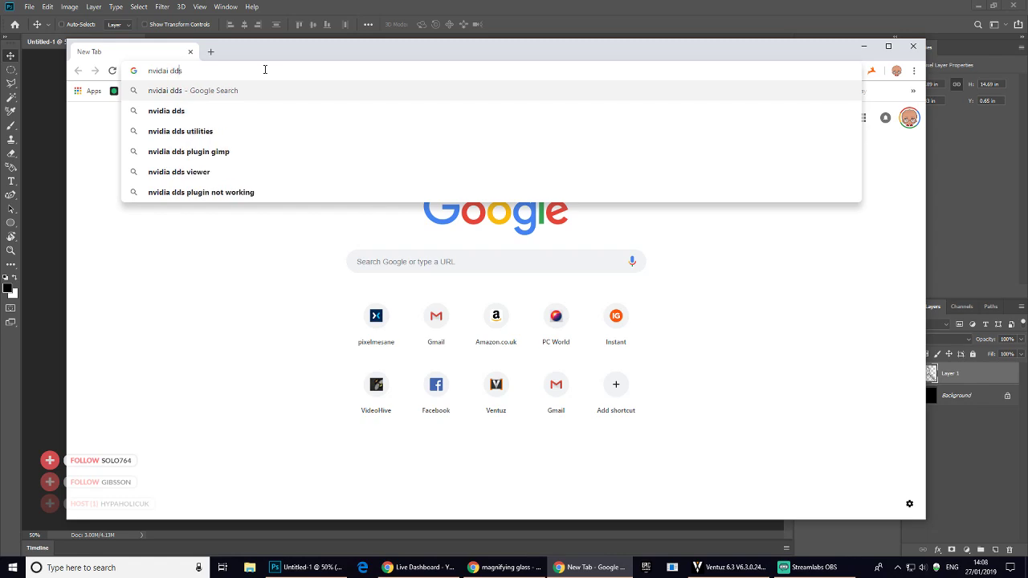
pyautogui.press('Down')
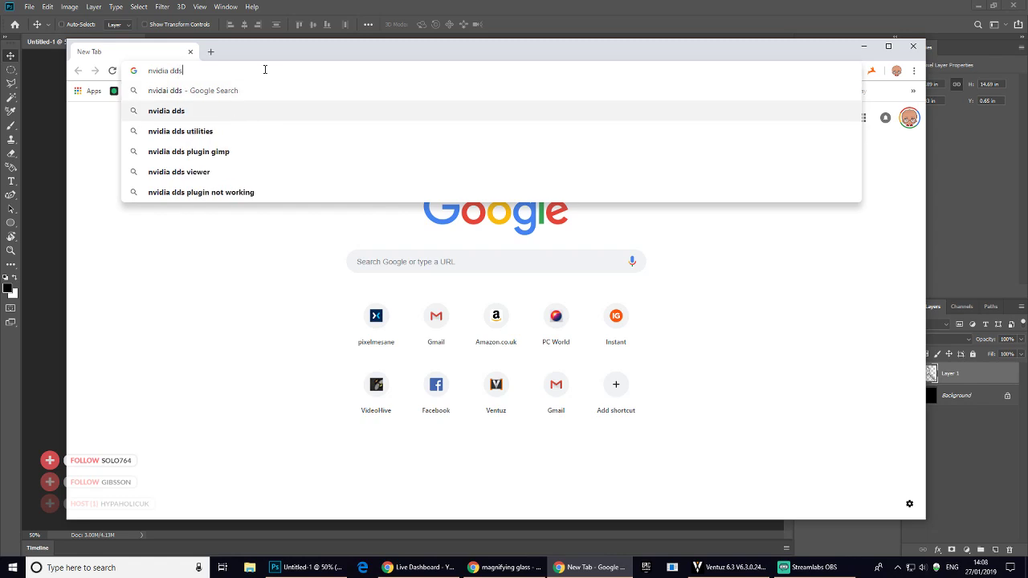
pyautogui.press('Return')
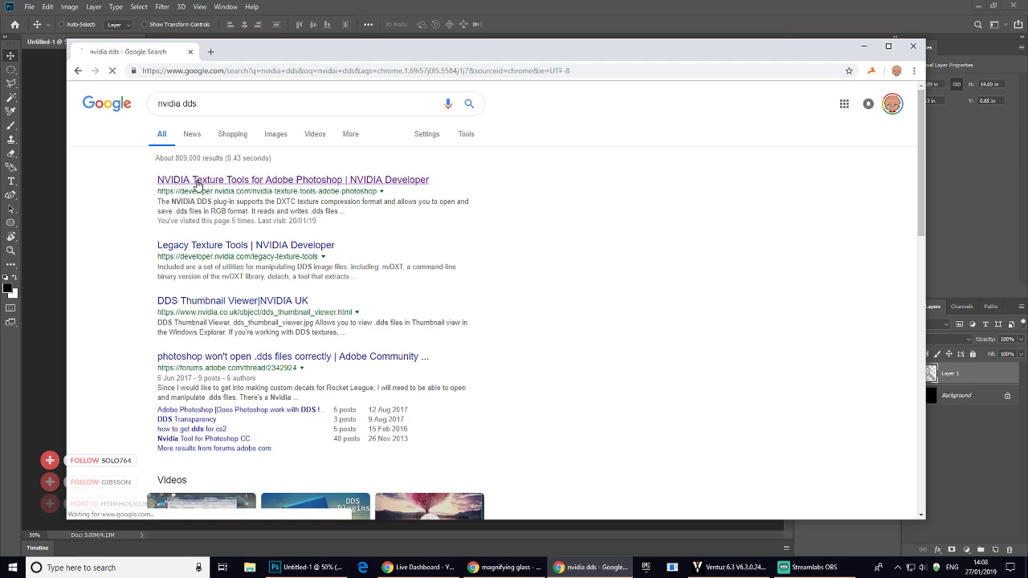
# - Open the NVIDIA Texture Tools for Adobe Photoshop page, review its supported Photoshop versions, release notes and plug-in descriptions, and close the browser window
pyautogui.click(228, 182)
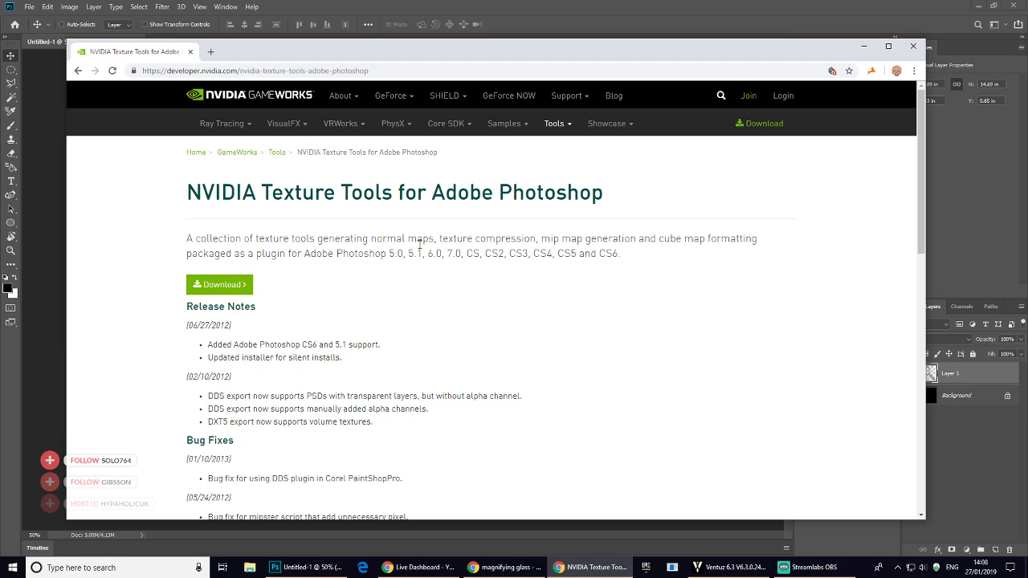
pyautogui.moveTo(308, 253); pyautogui.dragTo(615, 252)
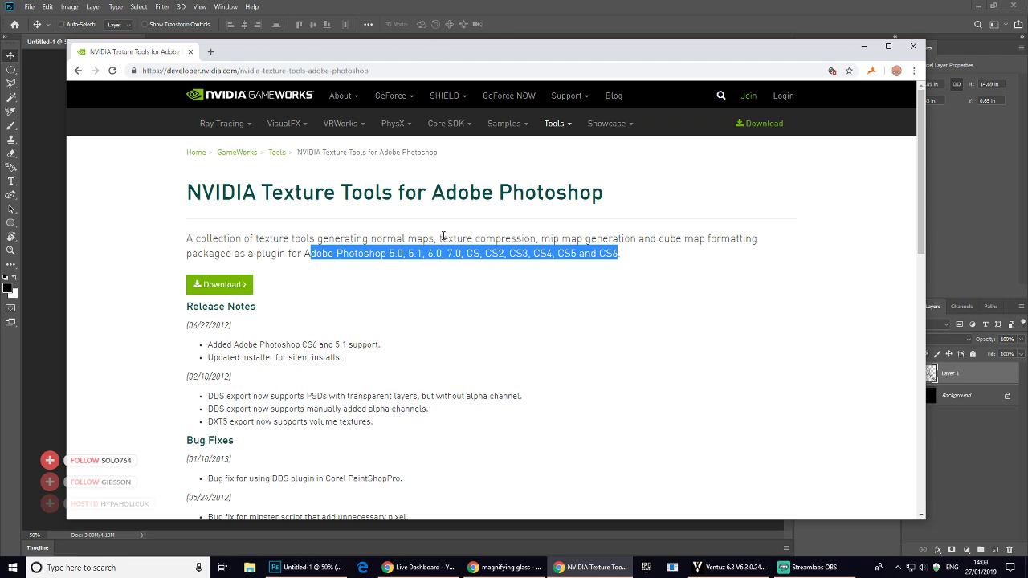
pyautogui.scroll(-1, 444, 238)
pyautogui.click(459, 200)
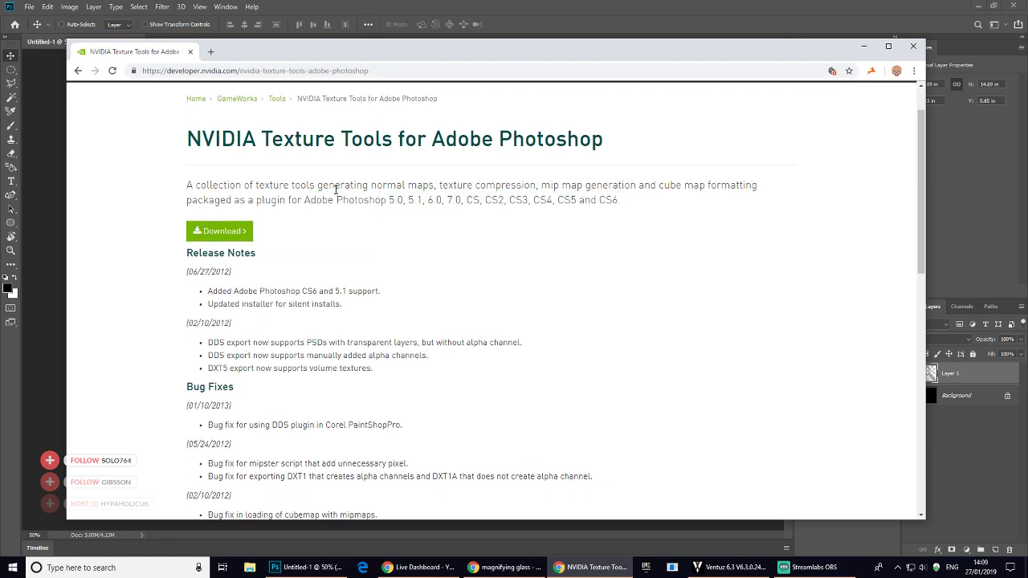
pyautogui.scroll(-5, 415, 205)
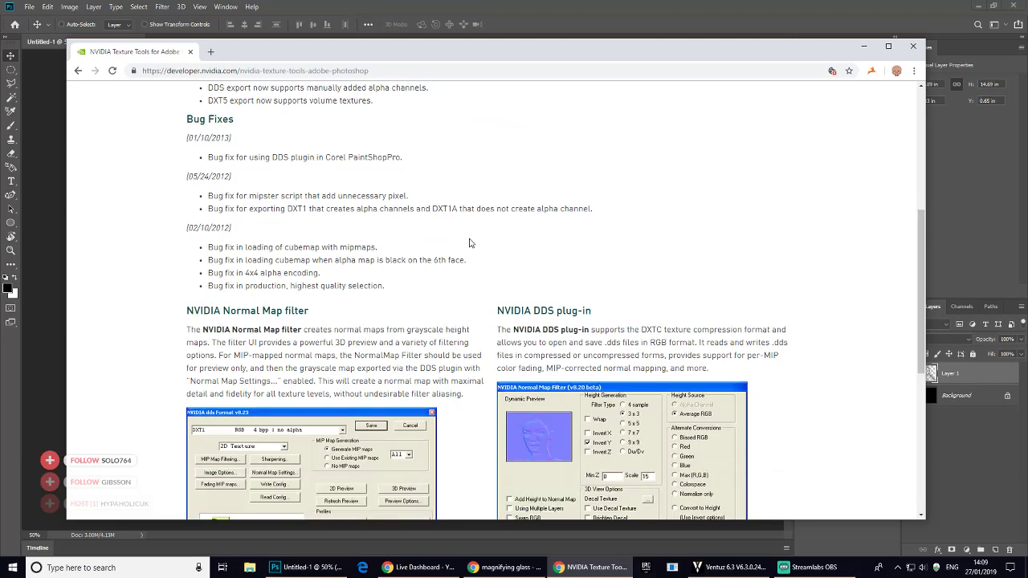
pyautogui.scroll(-7, 469, 243)
pyautogui.scroll(9, 449, 233)
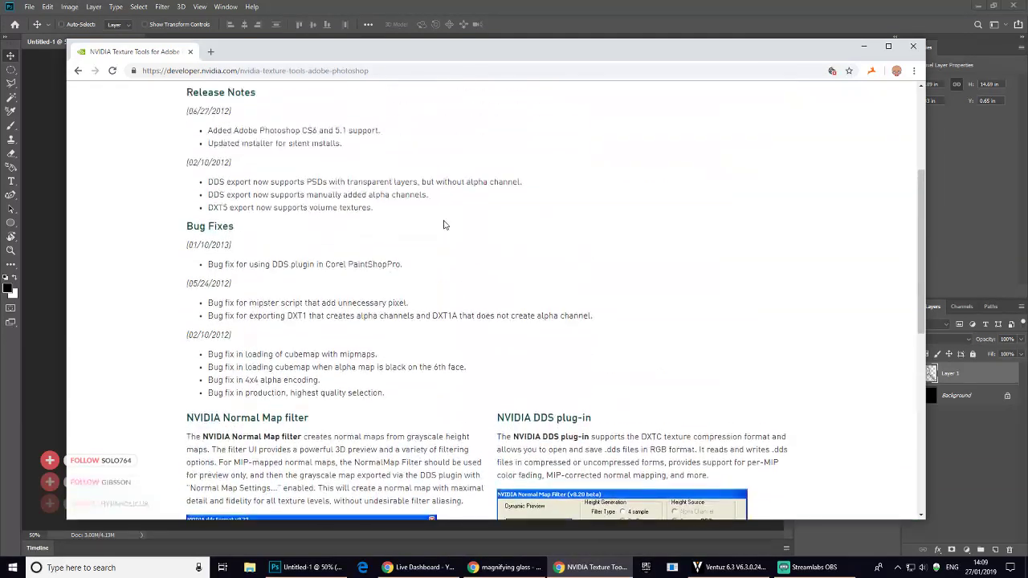
pyautogui.scroll(4, 440, 292)
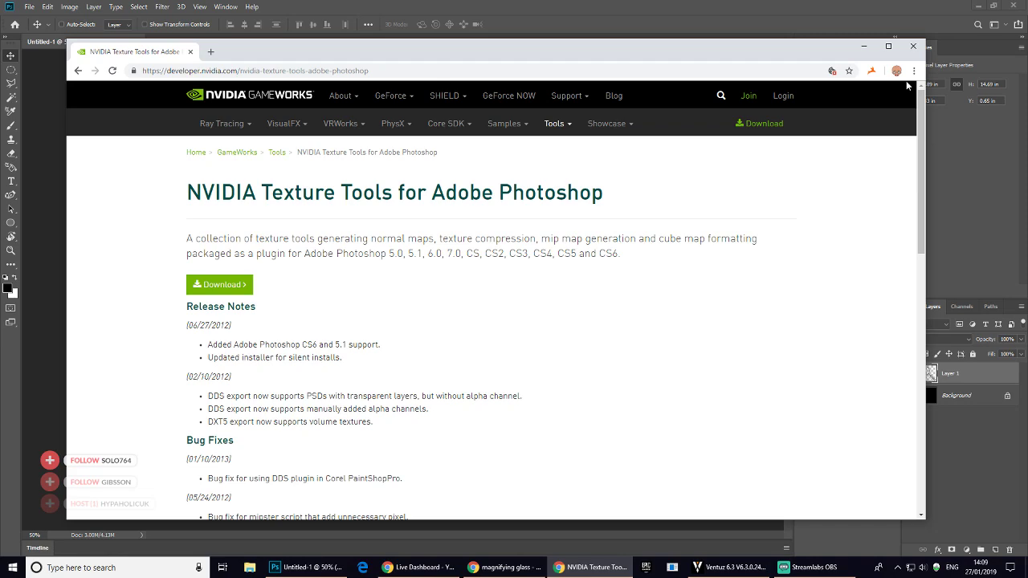
pyautogui.click(912, 46)
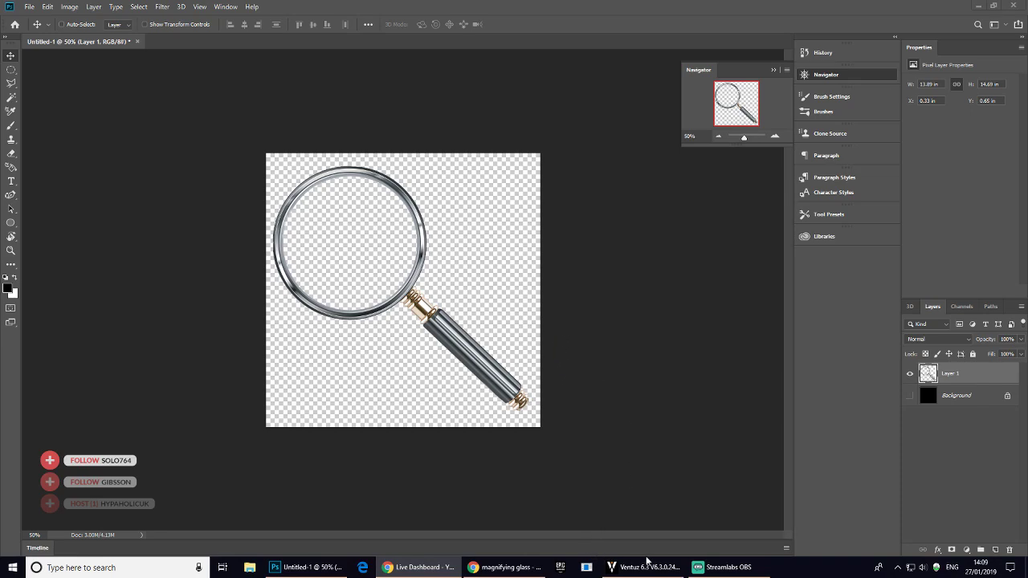
# - Switch to Ventuz, search its help for "dds", open the HowToDDS article and enlarge the help window
pyautogui.click(654, 567)
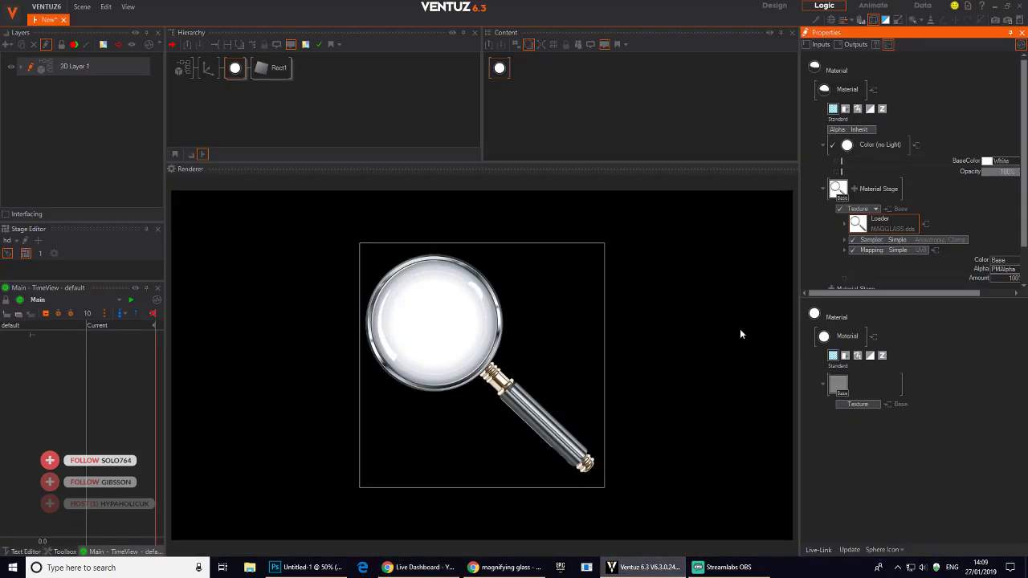
pyautogui.click(981, 6)
pyautogui.click(887, 20)
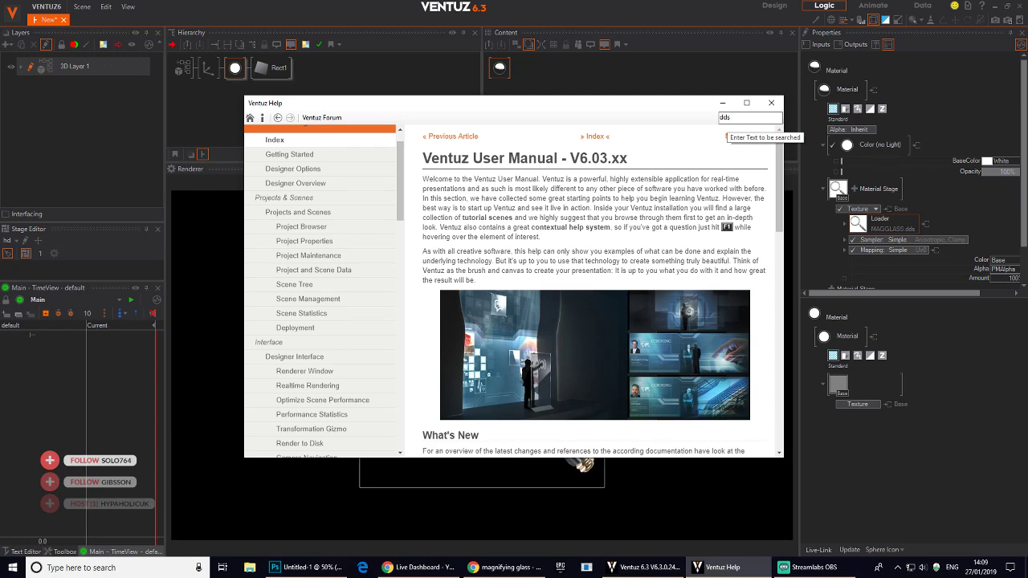
pyautogui.hotkey('alt', 'Tab')
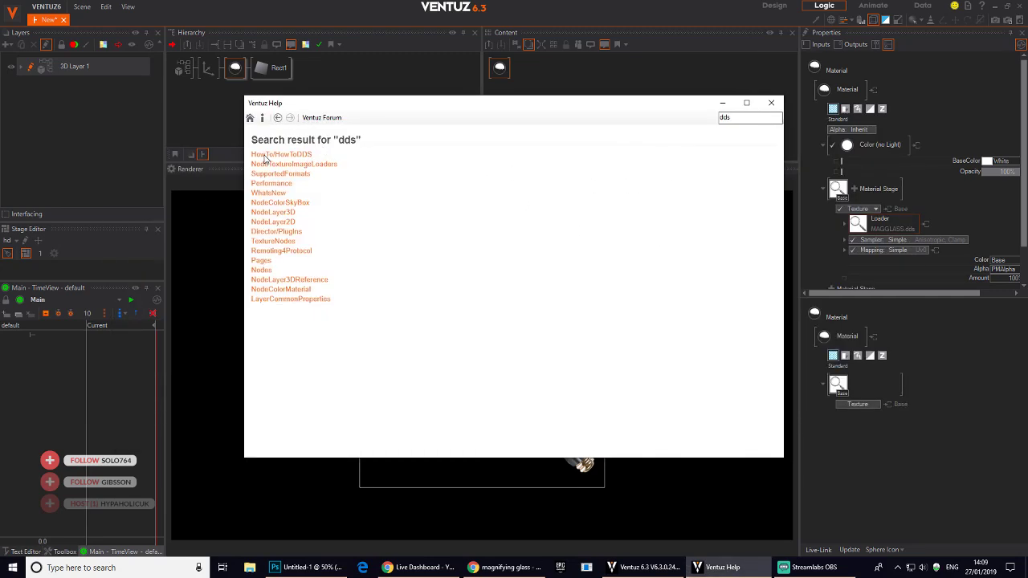
pyautogui.click(265, 157)
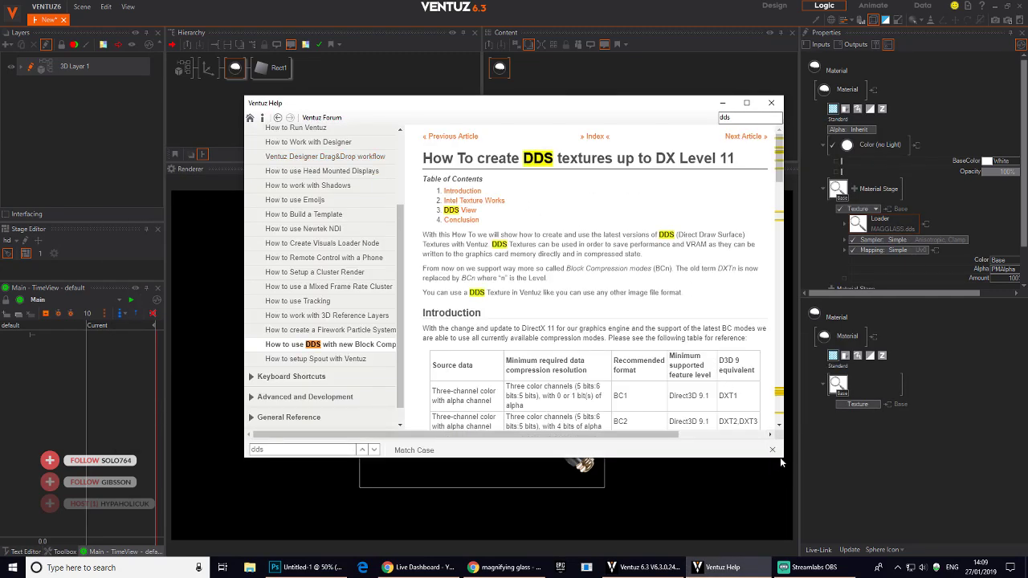
pyautogui.moveTo(786, 460); pyautogui.dragTo(967, 534)
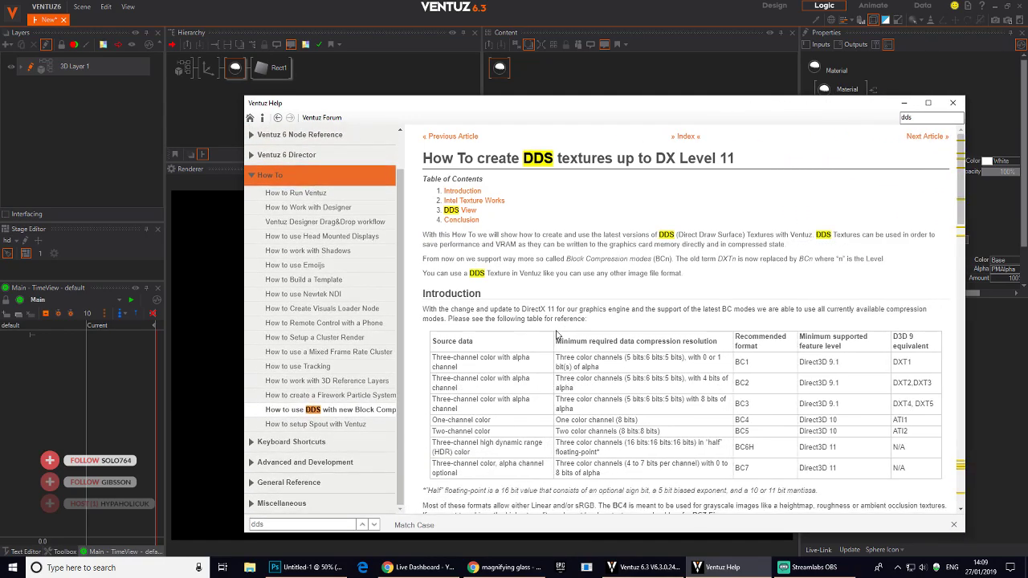
# - Look through the DDS article's Intel Texture Works compression options and its table of BC format uses
pyautogui.scroll(-10, 557, 335)
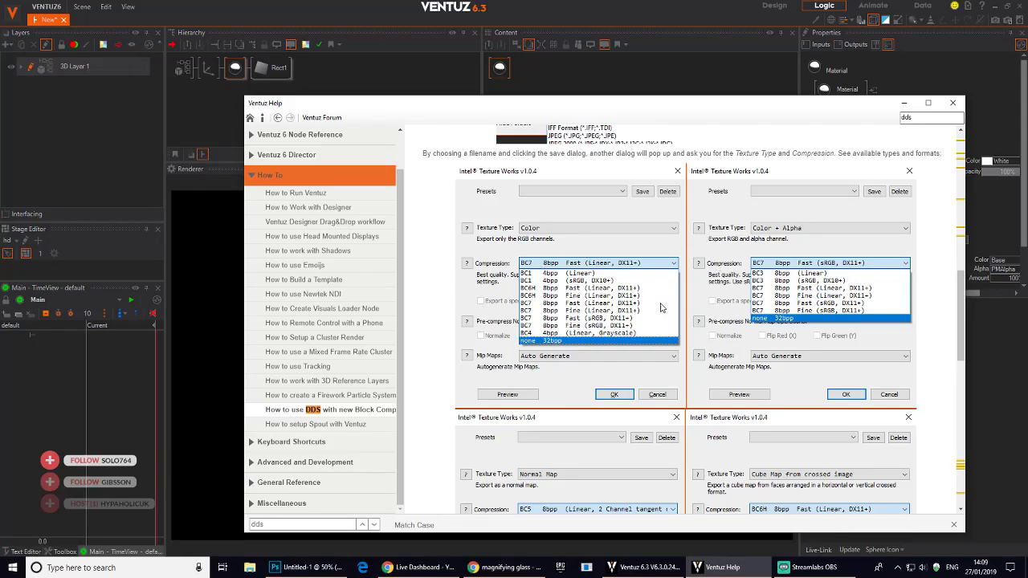
pyautogui.scroll(-5, 660, 308)
pyautogui.scroll(2, 624, 191)
pyautogui.scroll(-5, 656, 359)
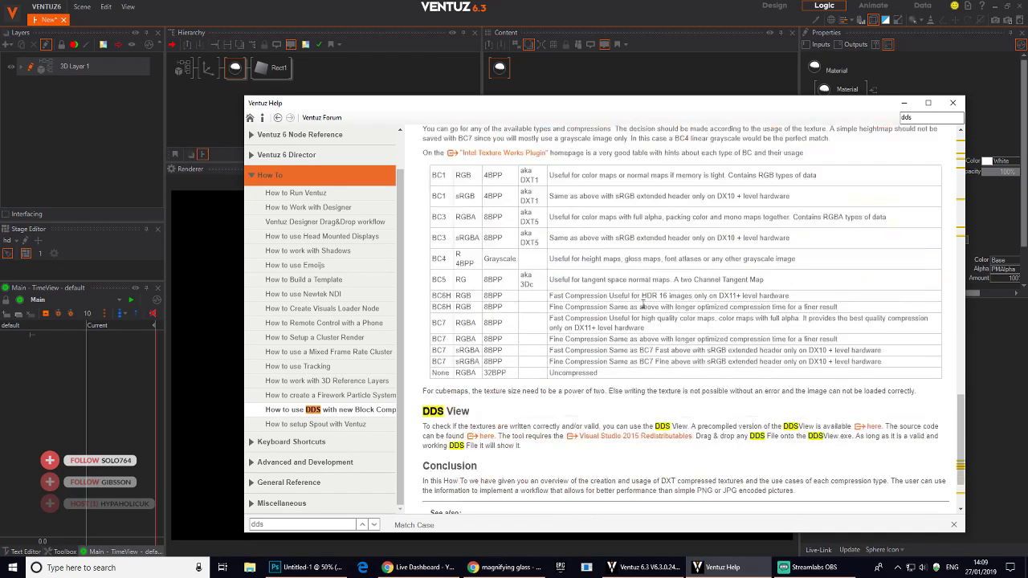
pyautogui.scroll(10, 657, 360)
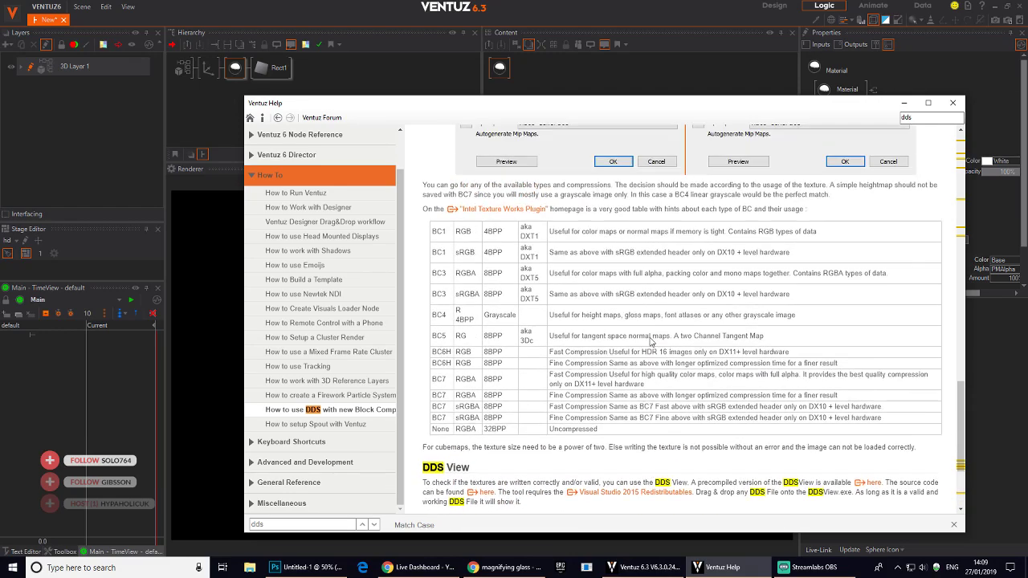
pyautogui.scroll(5, 661, 336)
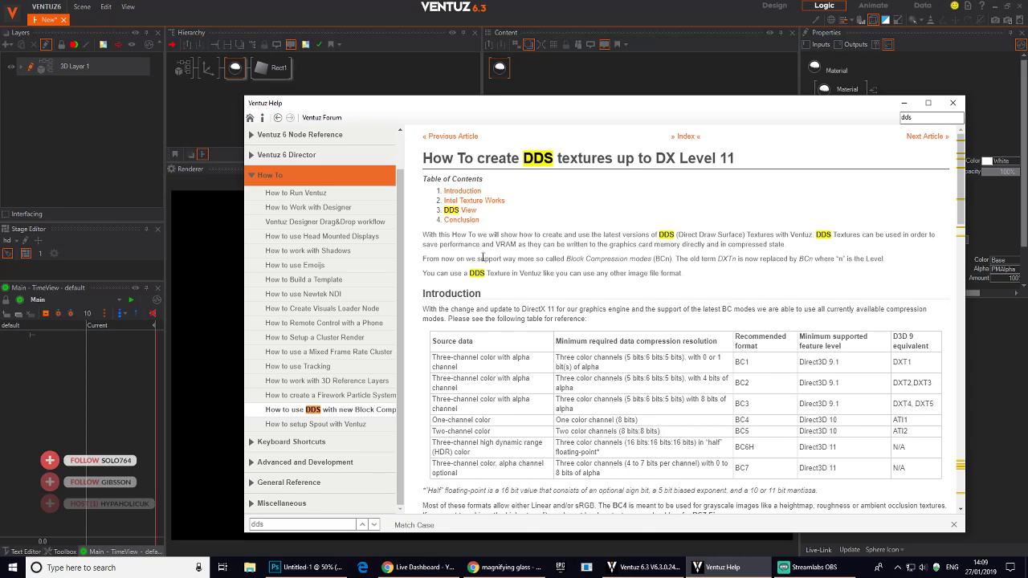
# - Read the article's opening passage on DDS textures saving performance and VRAM, skim the rest and close the help window
pyautogui.moveTo(462, 235); pyautogui.dragTo(851, 232)
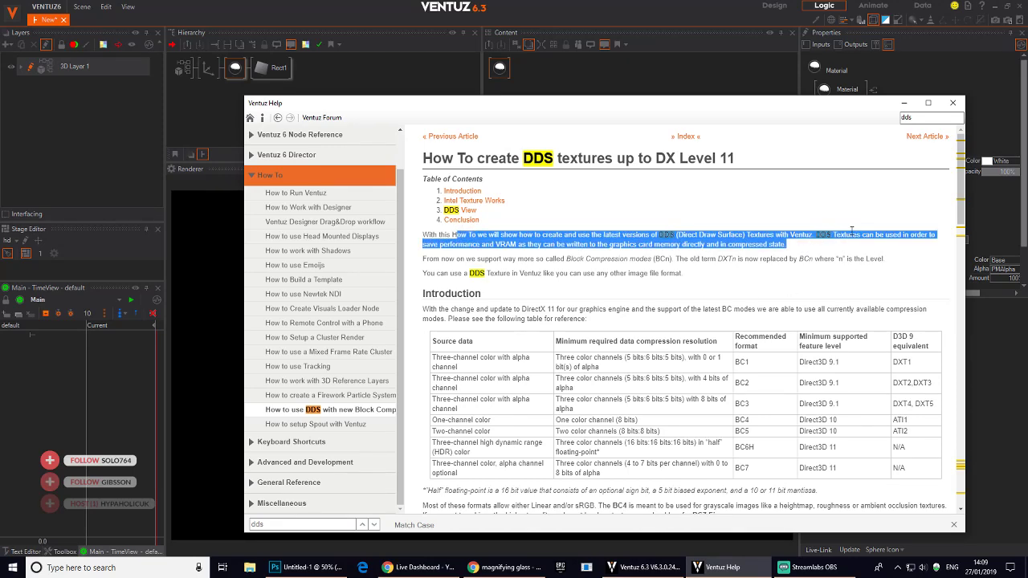
pyautogui.click(443, 246)
pyautogui.moveTo(424, 244); pyautogui.dragTo(771, 245)
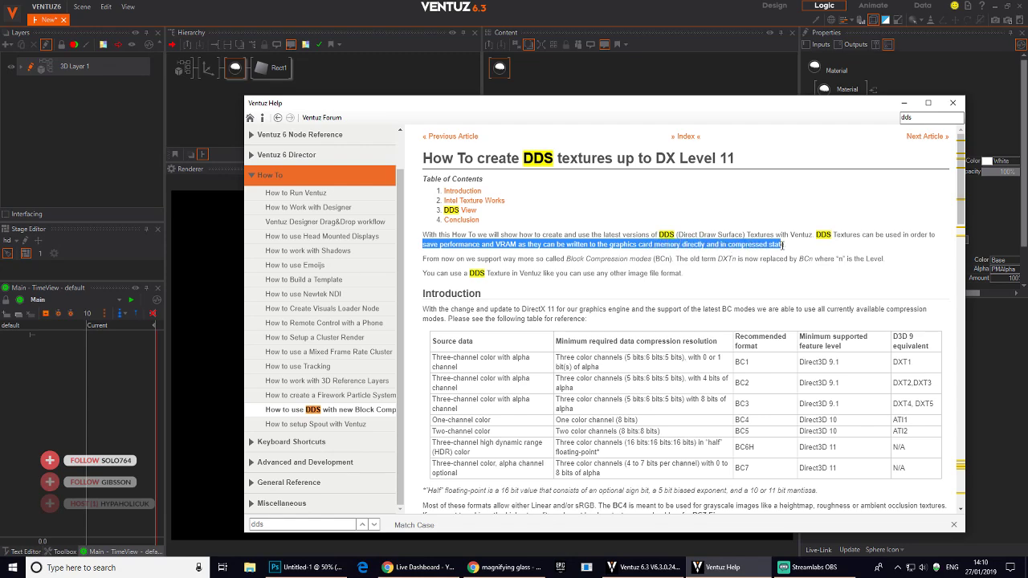
pyautogui.click(595, 240)
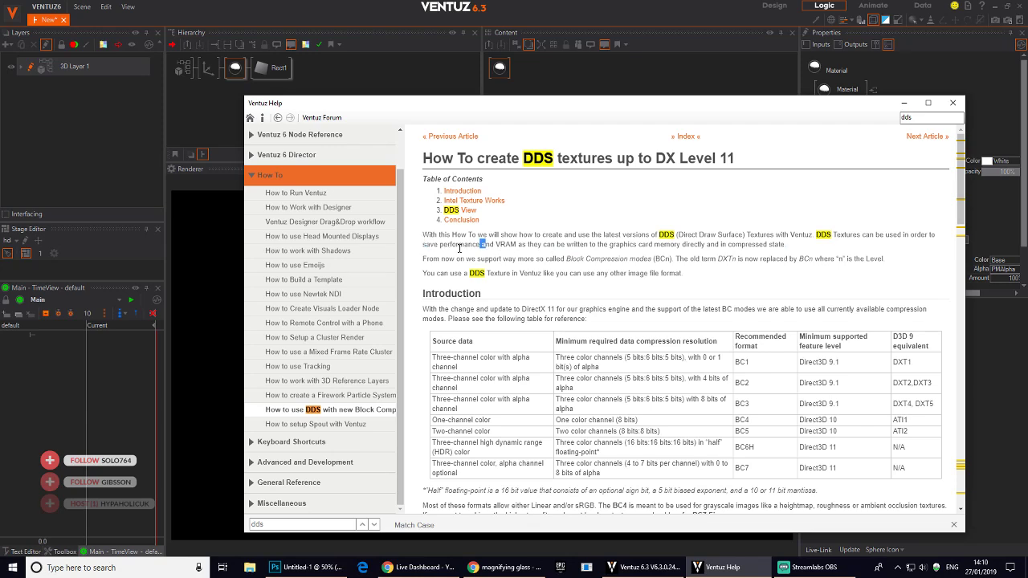
pyautogui.moveTo(423, 244); pyautogui.dragTo(722, 245)
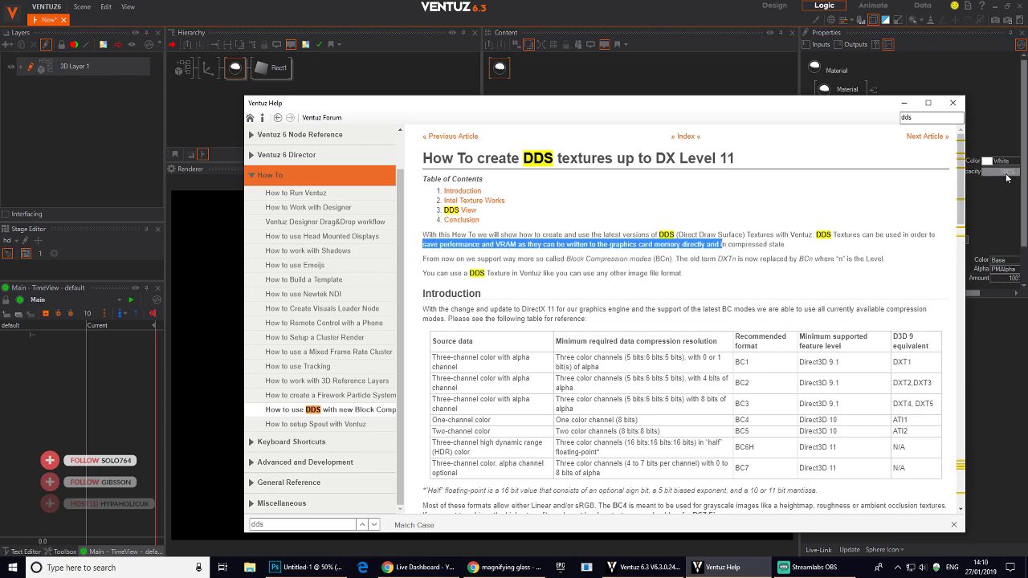
pyautogui.click(645, 273)
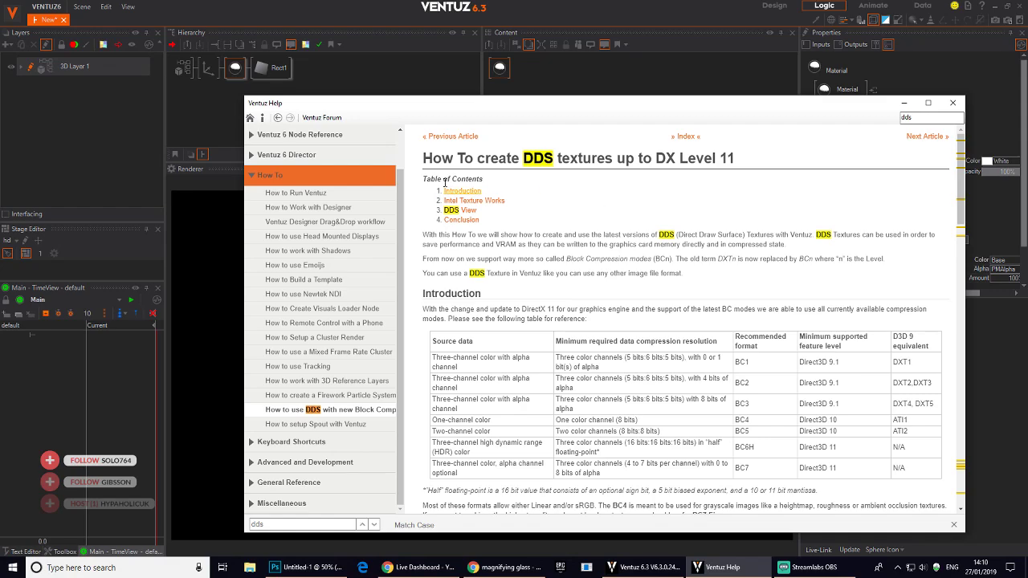
pyautogui.moveTo(498, 109); pyautogui.dragTo(413, 91)
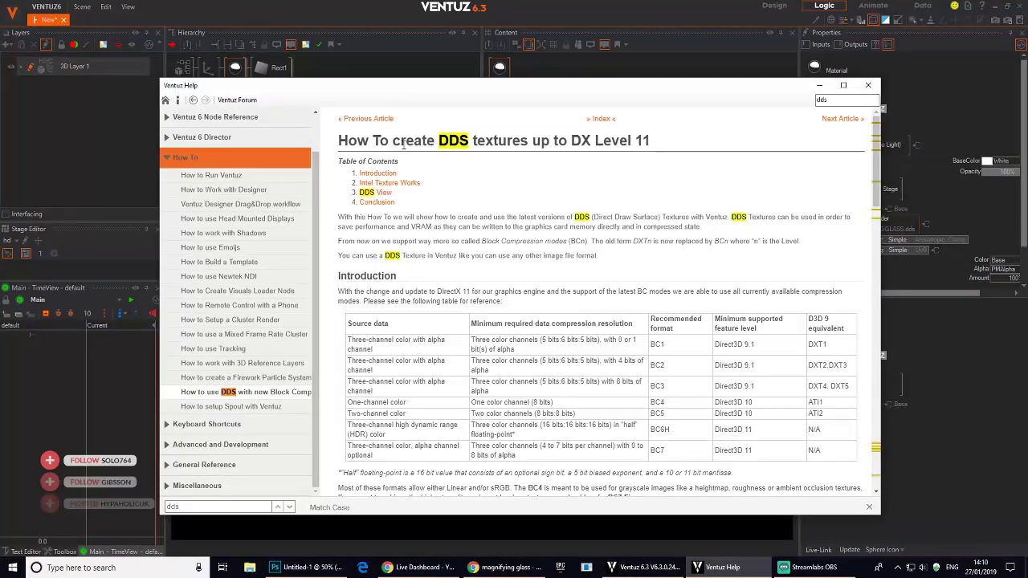
pyautogui.scroll(-15, 499, 258)
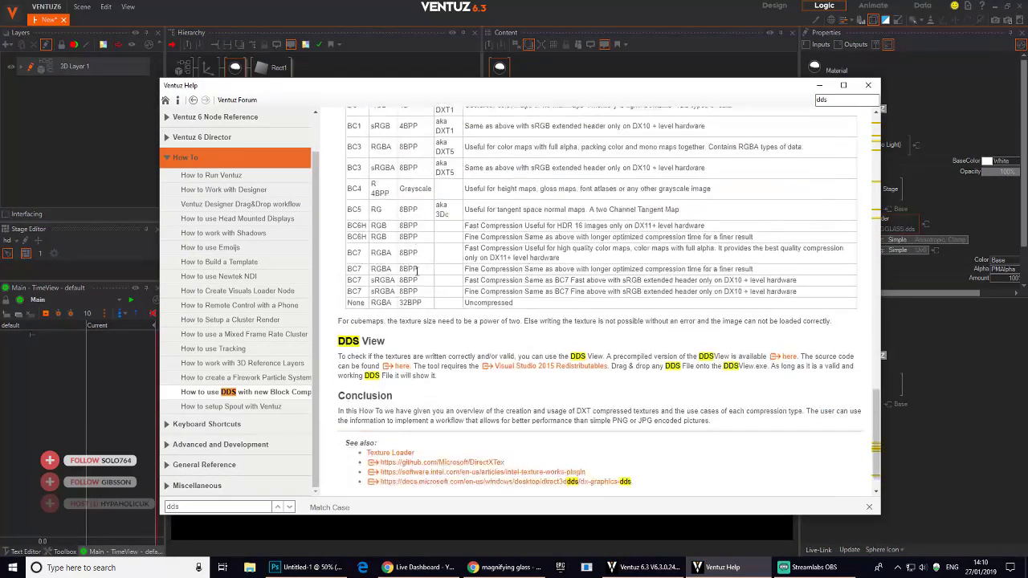
pyautogui.scroll(3, 542, 303)
pyautogui.scroll(3, 543, 303)
pyautogui.click(868, 85)
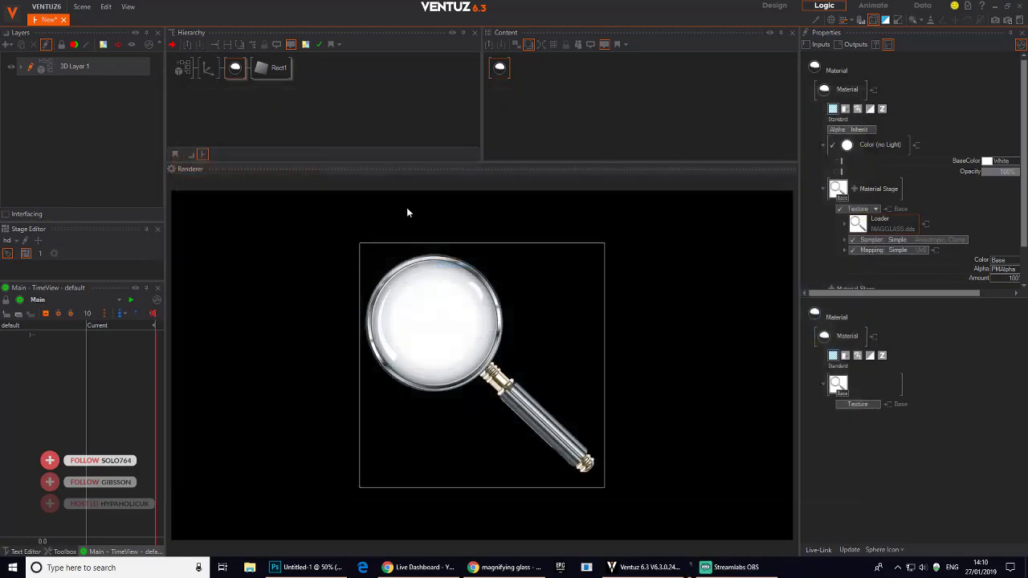
# - Load MAGGLASS.dds from the ECO folder into the material's texture loader, replacing the existing file in the Textures folder
pyautogui.click(431, 112)
pyautogui.click(234, 67)
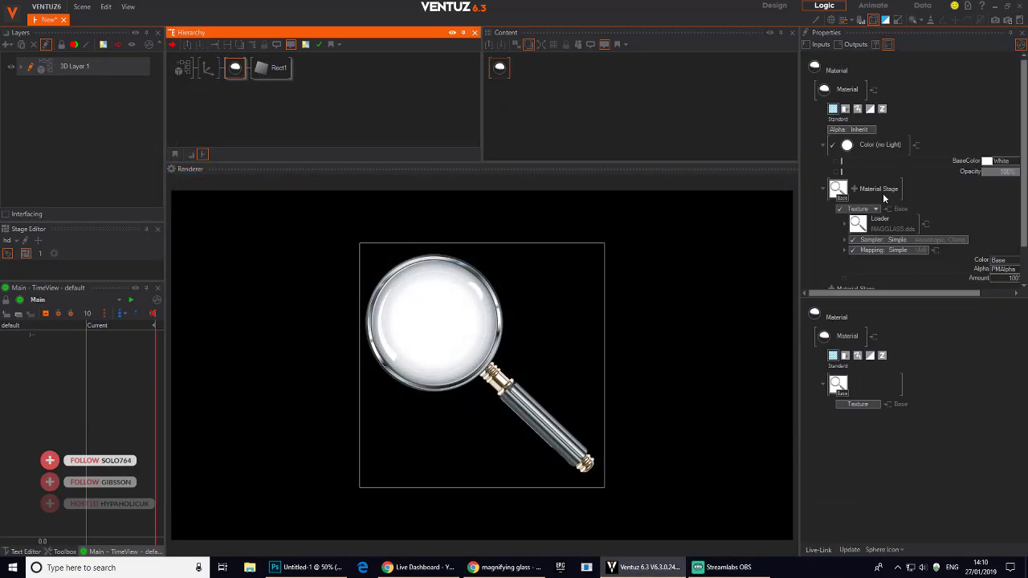
pyautogui.click(857, 227)
pyautogui.click(857, 226)
pyautogui.click(544, 309)
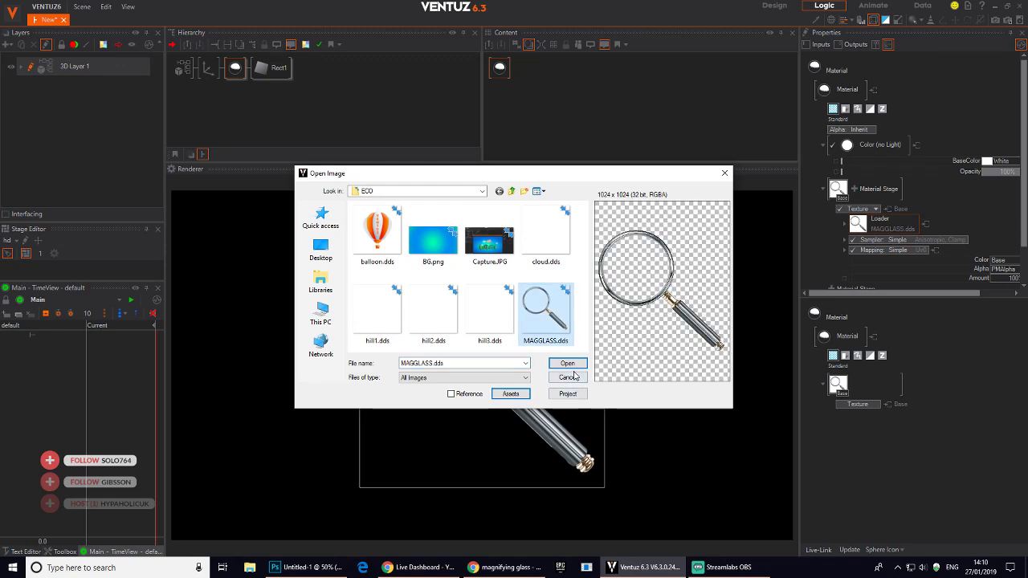
pyautogui.click(566, 362)
pyautogui.press('Return')
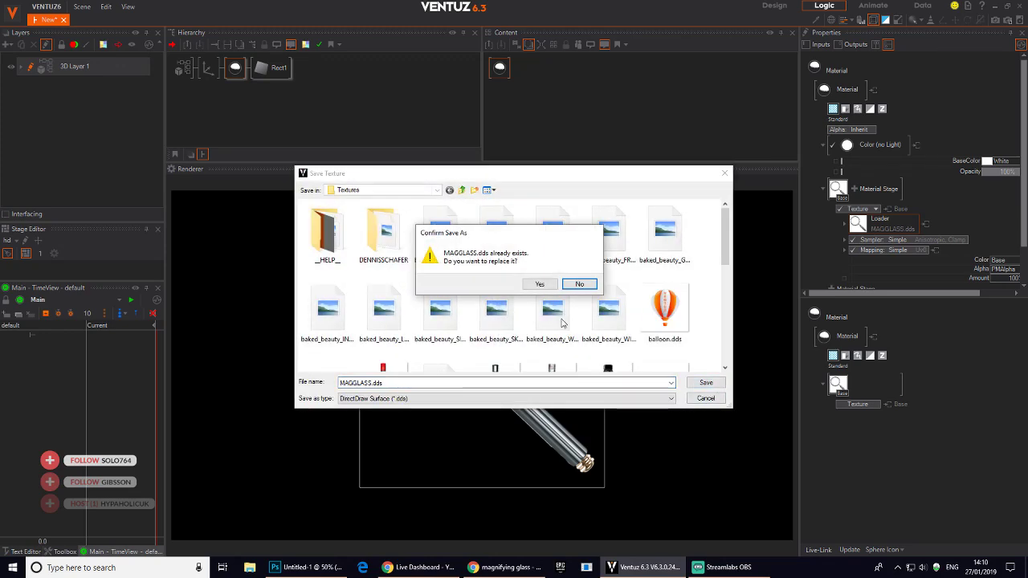
pyautogui.click(539, 285)
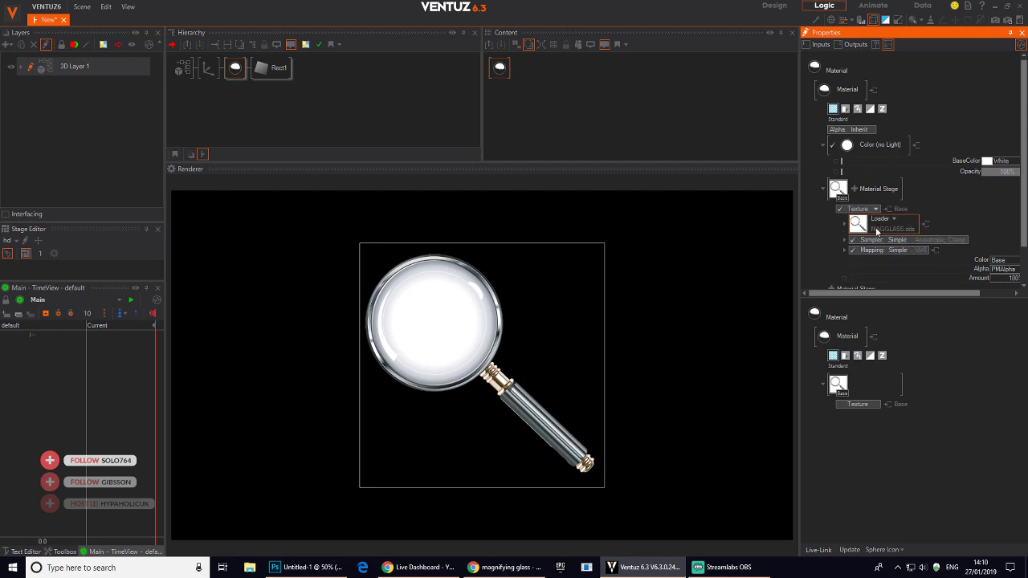
# - Extract the material's MAGGLASS.dds loader into its own Content node bound to the material, placing it beside the material node
pyautogui.click(843, 224)
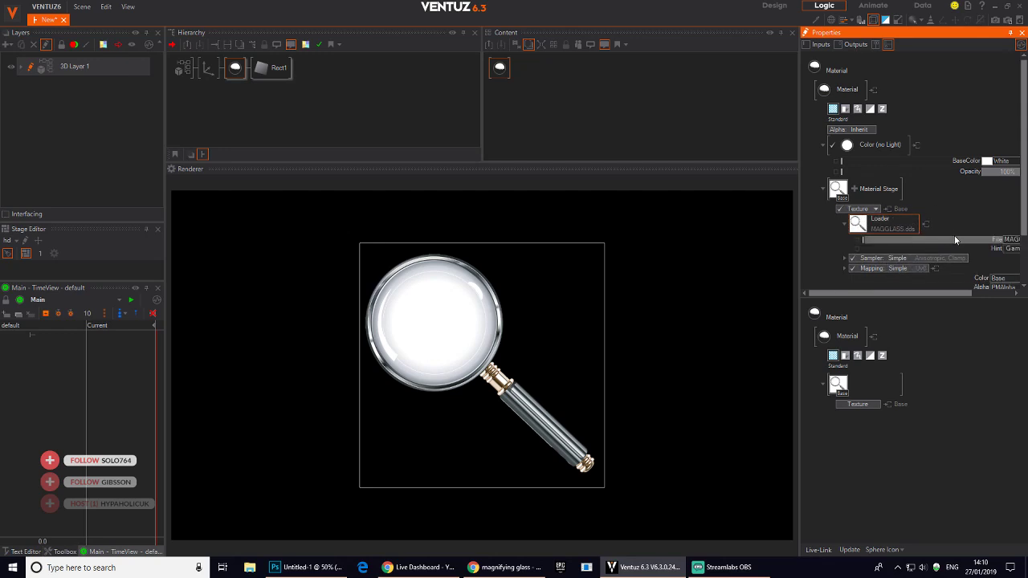
pyautogui.moveTo(956, 203); pyautogui.dragTo(931, 209, button='middle')
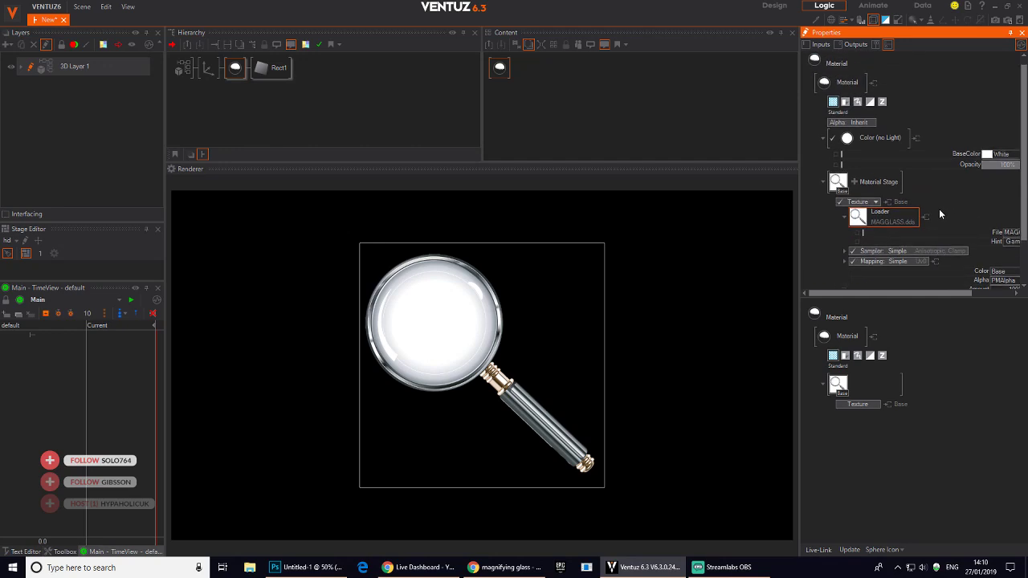
pyautogui.moveTo(924, 220); pyautogui.dragTo(507, 95)
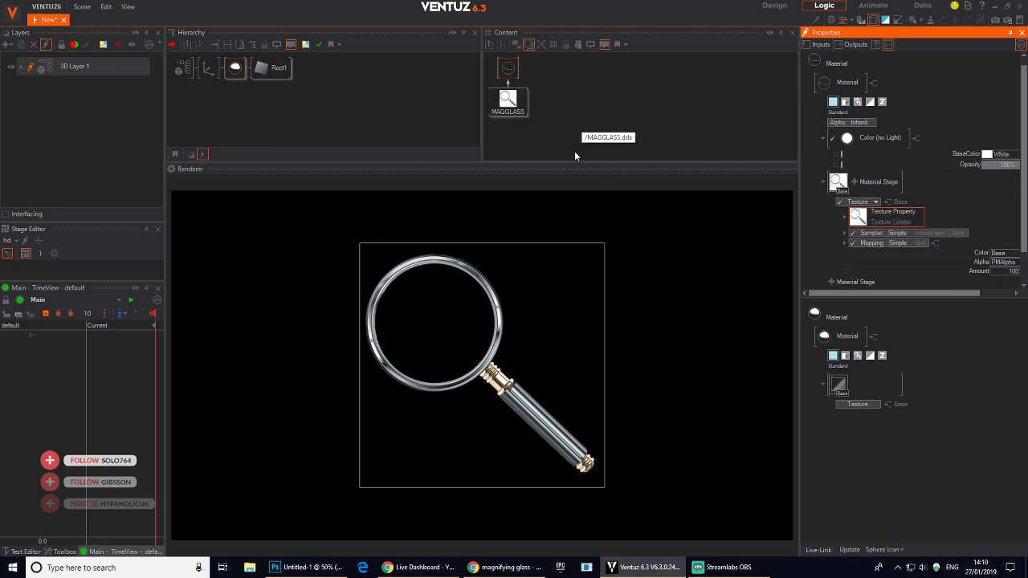
pyautogui.moveTo(516, 99); pyautogui.dragTo(568, 74)
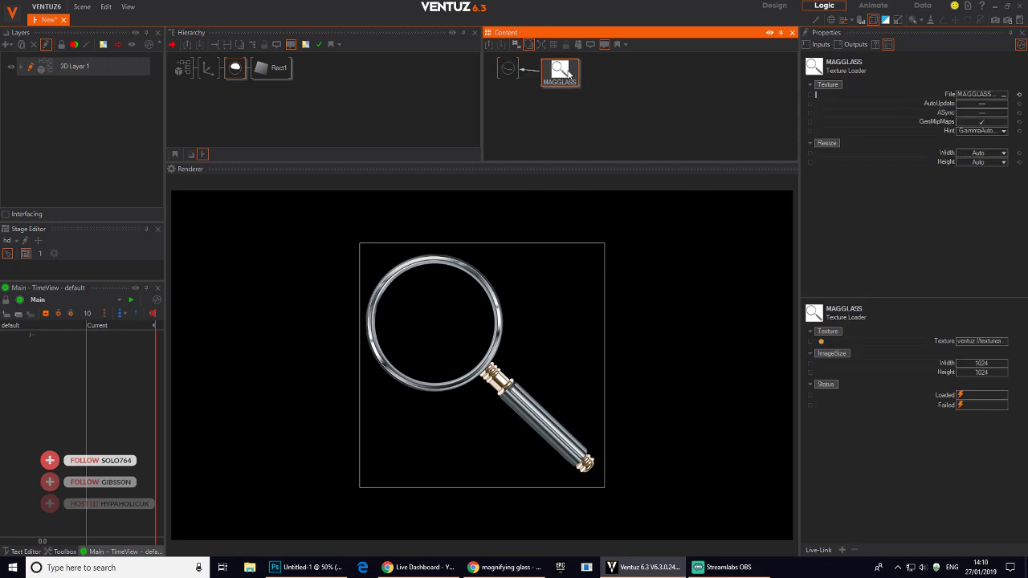
# - Compare the properties of the MAGGLASS Texture Loader node and the material it feeds
pyautogui.click(352, 98)
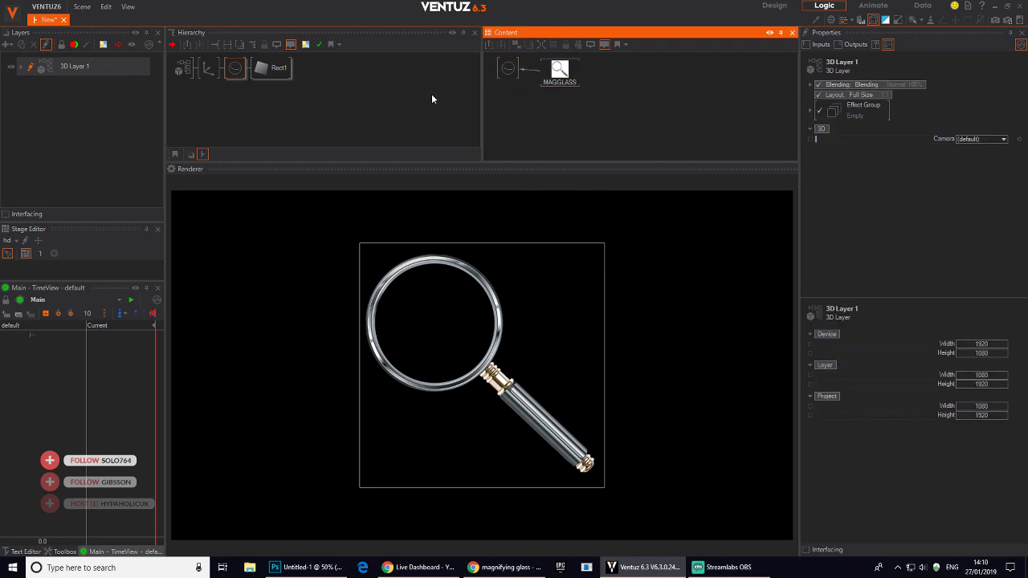
pyautogui.click(559, 70)
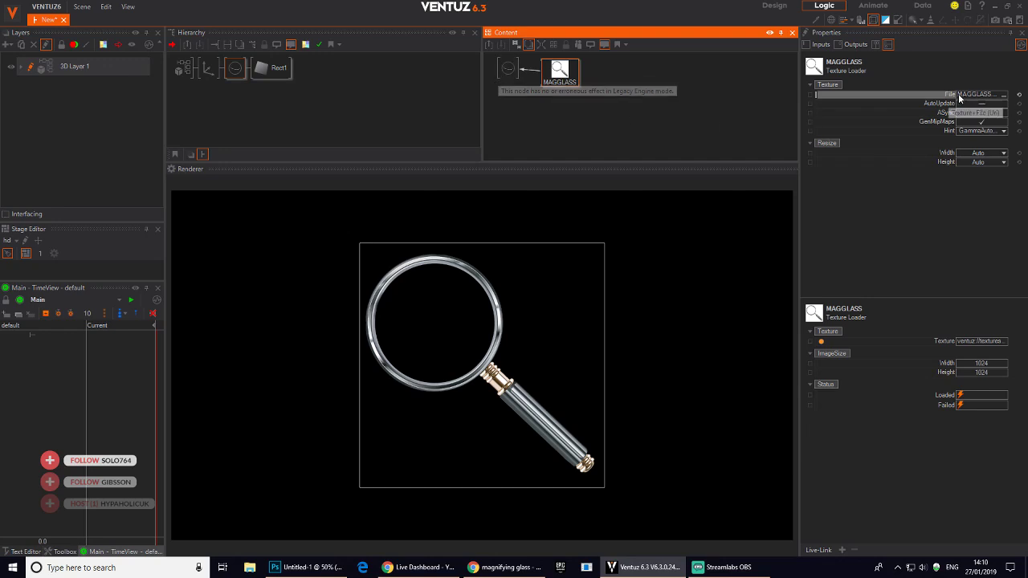
pyautogui.click(508, 69)
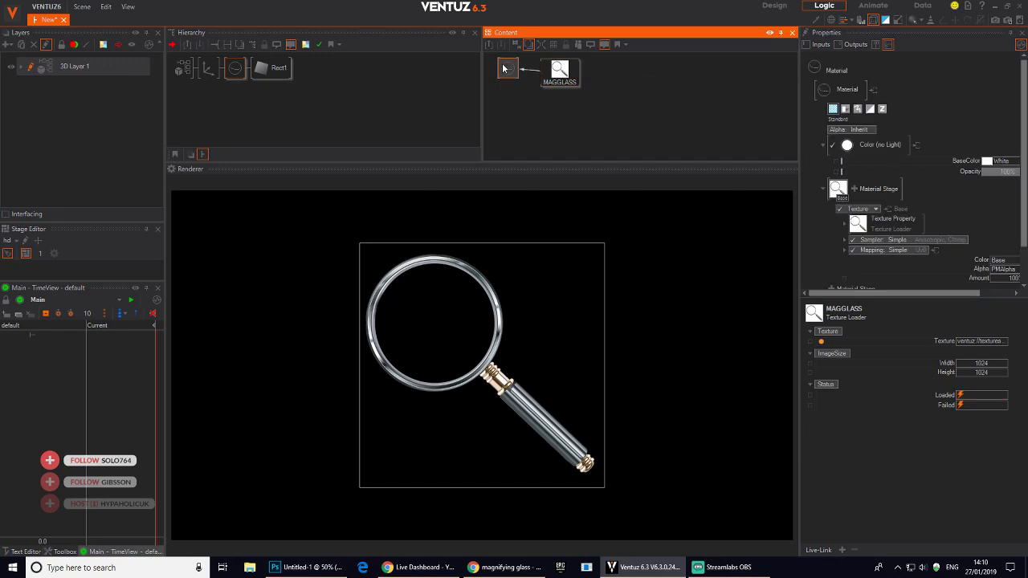
# - Add an Axis node under the 3D layer, placed above the magnifying glass's axis
pyautogui.click(901, 233)
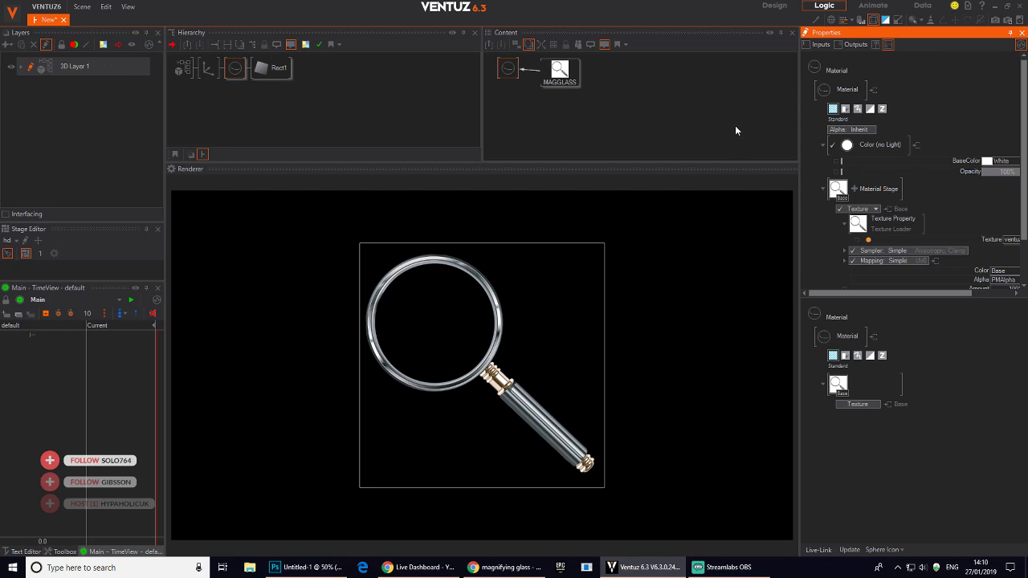
pyautogui.click(242, 118)
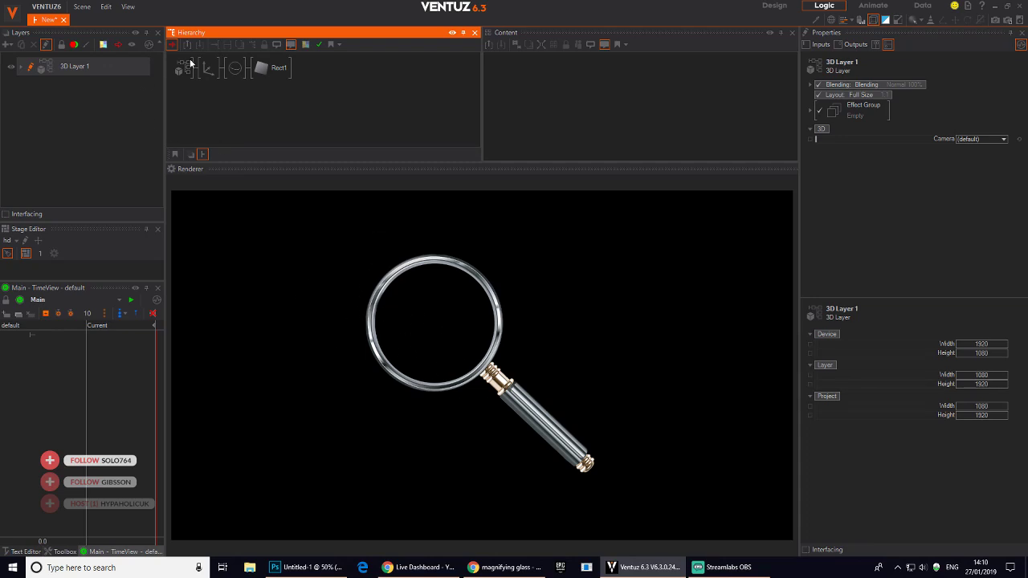
pyautogui.doubleClick(245, 113)
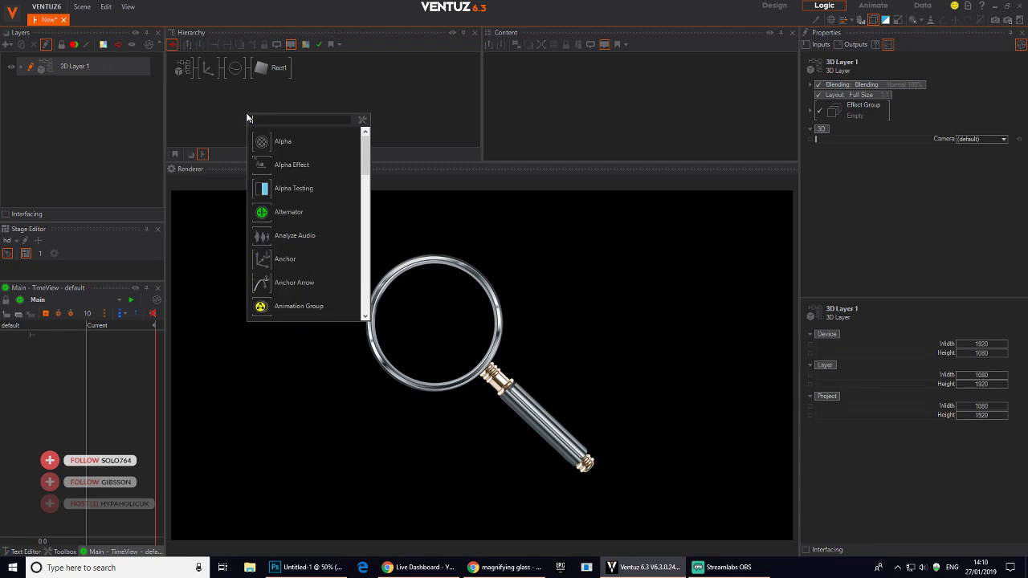
pyautogui.write('ax')
pyautogui.moveTo(263, 142); pyautogui.dragTo(211, 64)
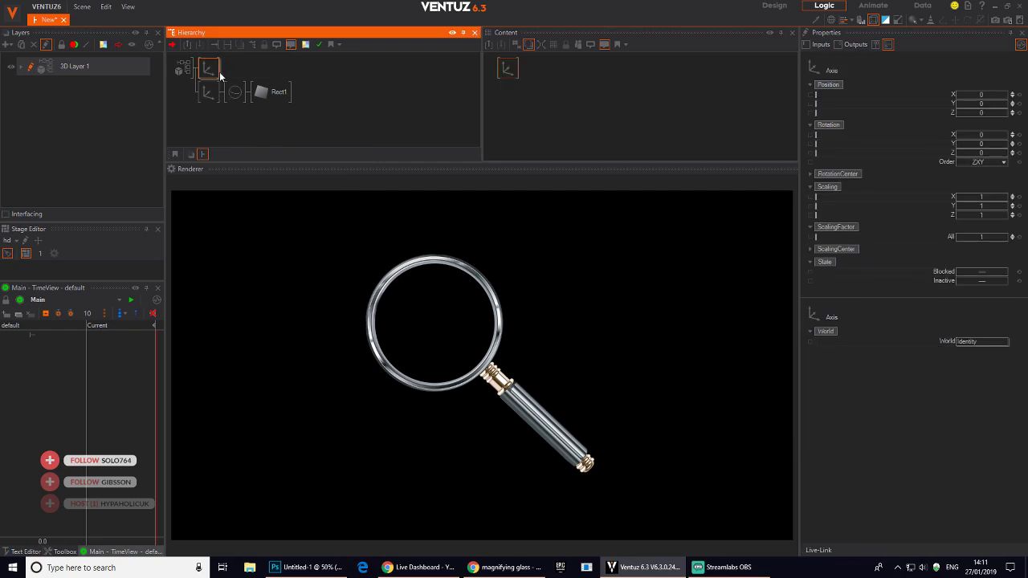
# - Attach a Text 2D node of the Block Text type to the new axis
pyautogui.doubleClick(219, 72)
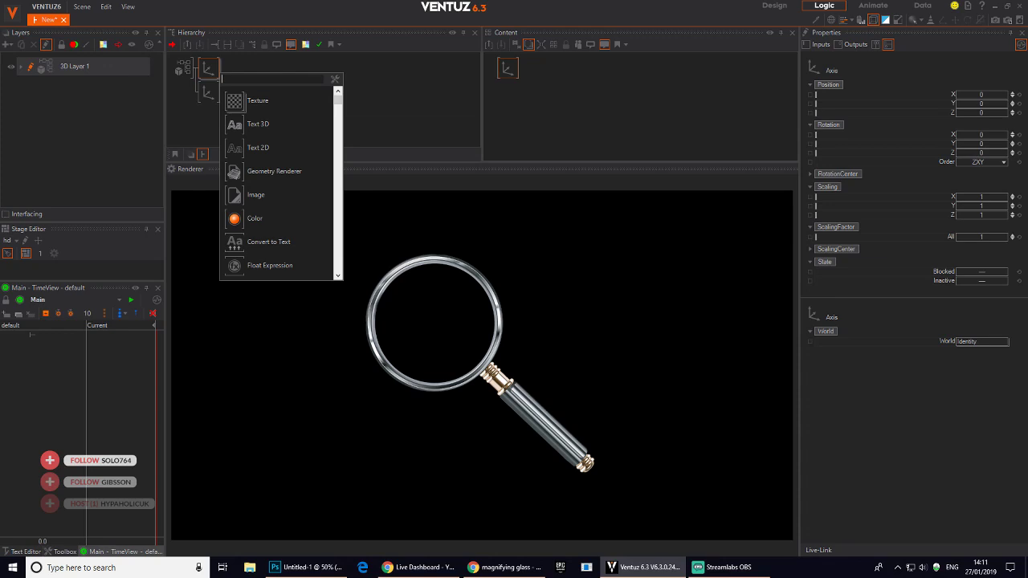
pyautogui.write('te')
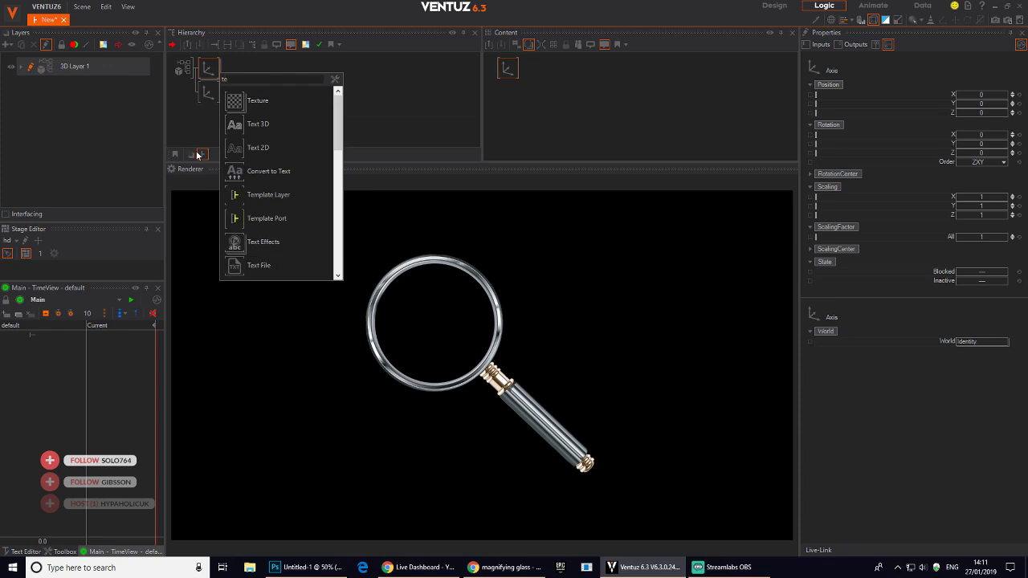
pyautogui.moveTo(233, 149); pyautogui.dragTo(221, 72)
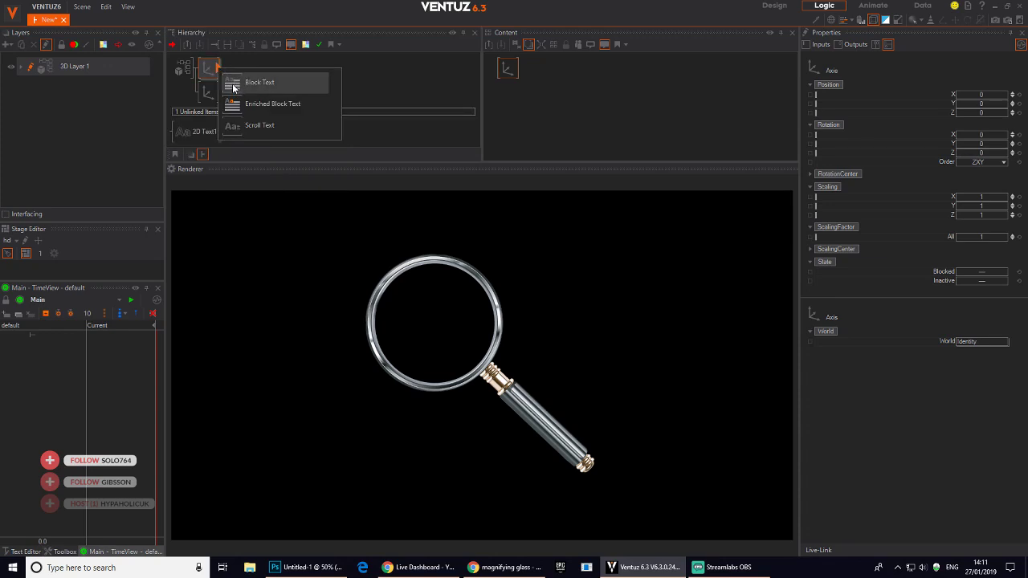
pyautogui.click(234, 84)
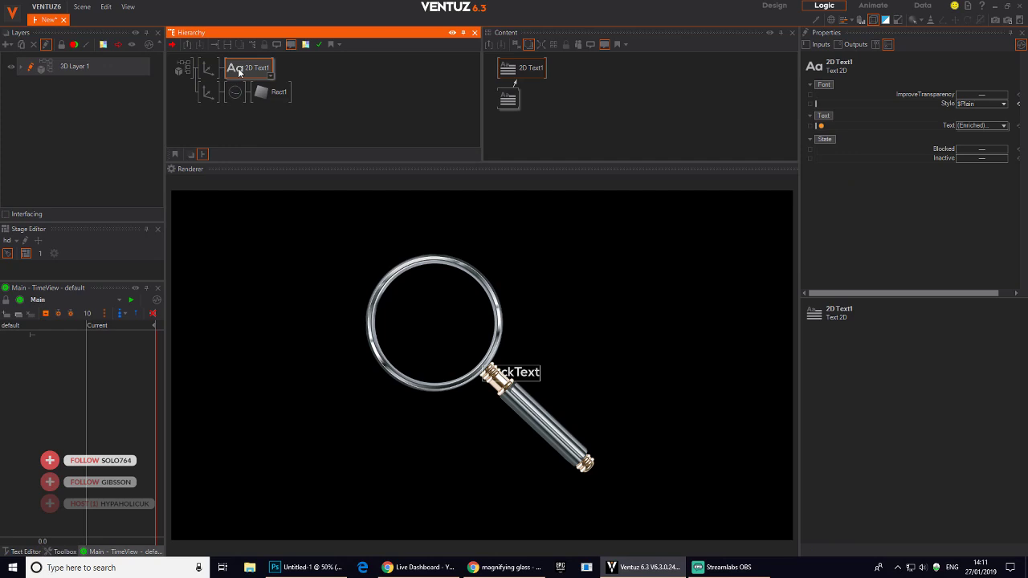
# - Set the Block Text's line alignment and text alignment both to Center
pyautogui.click(524, 103)
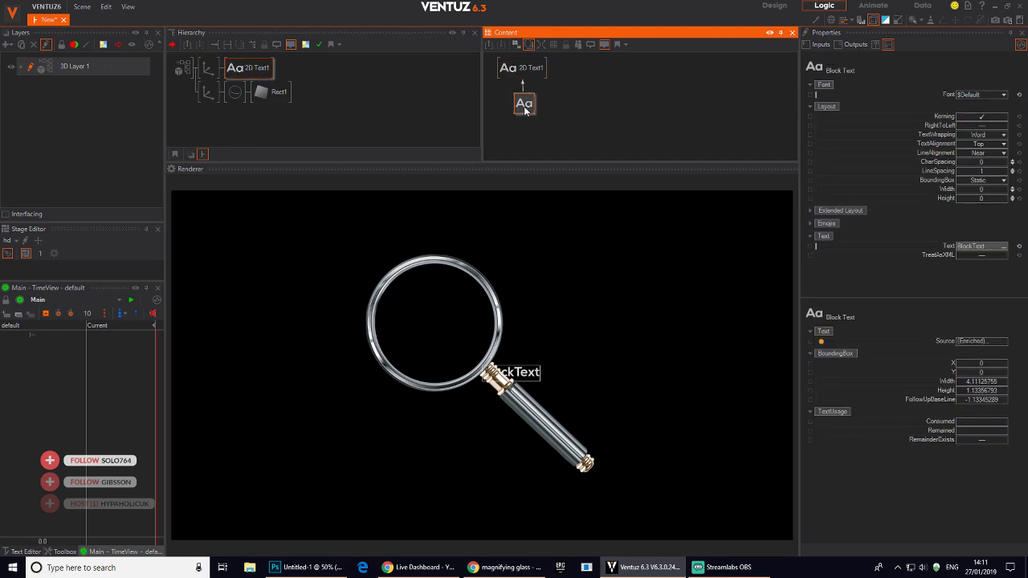
pyautogui.click(999, 153)
pyautogui.click(983, 170)
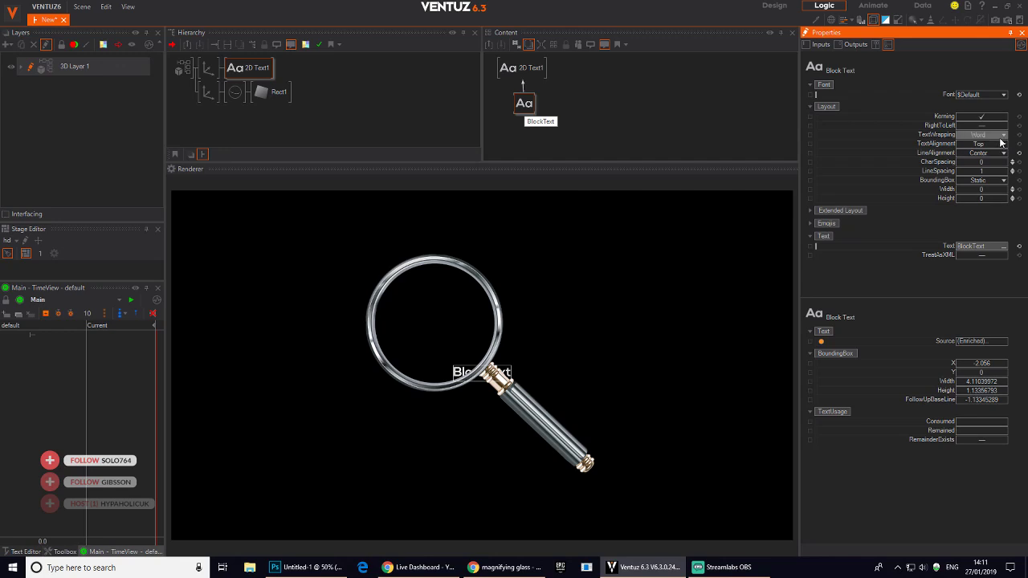
pyautogui.click(1001, 144)
pyautogui.click(988, 179)
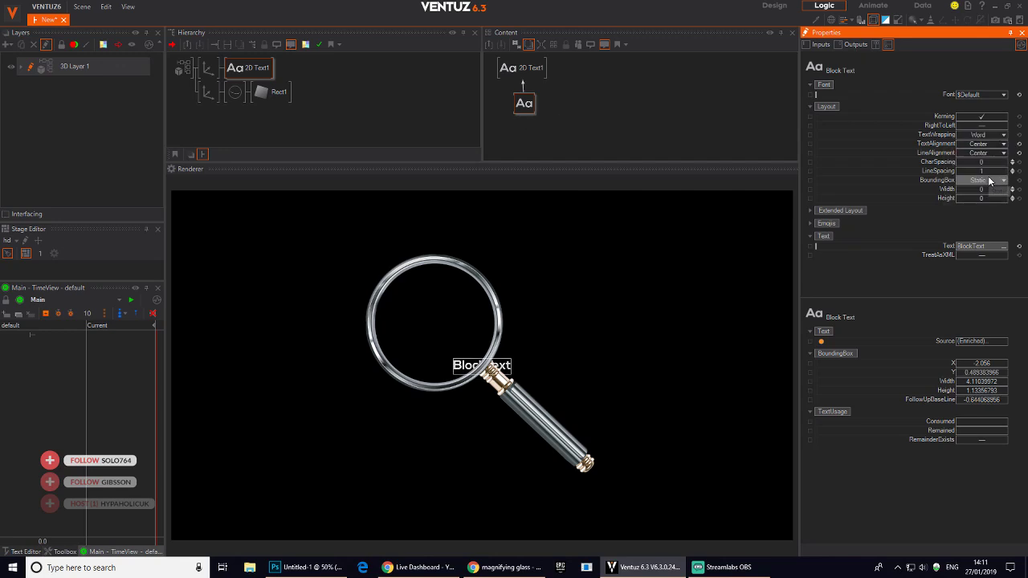
# - Change the Block Text's wording to "CAN YOU SEE ME?"
pyautogui.click(241, 69)
pyautogui.click(525, 105)
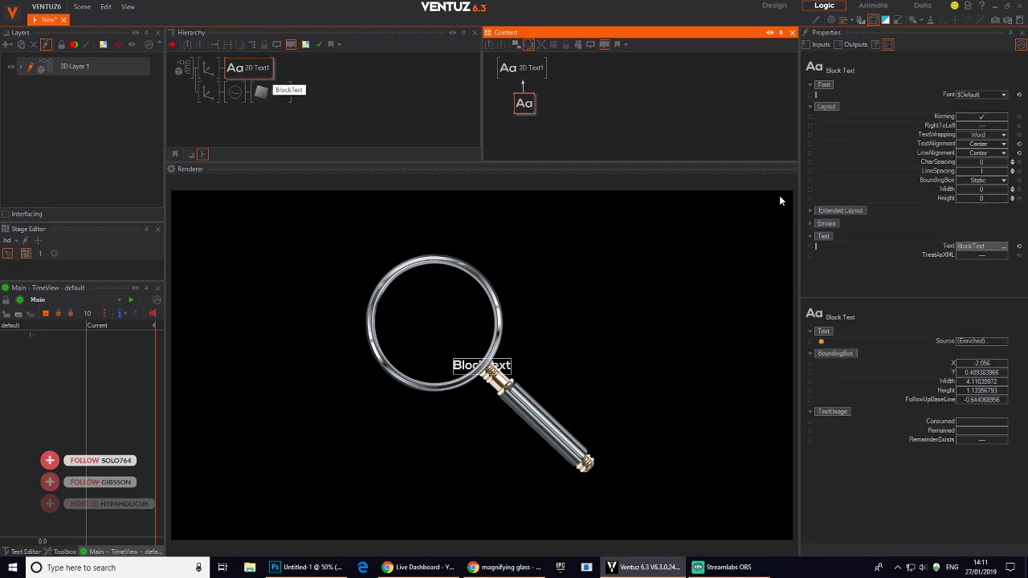
pyautogui.click(981, 246)
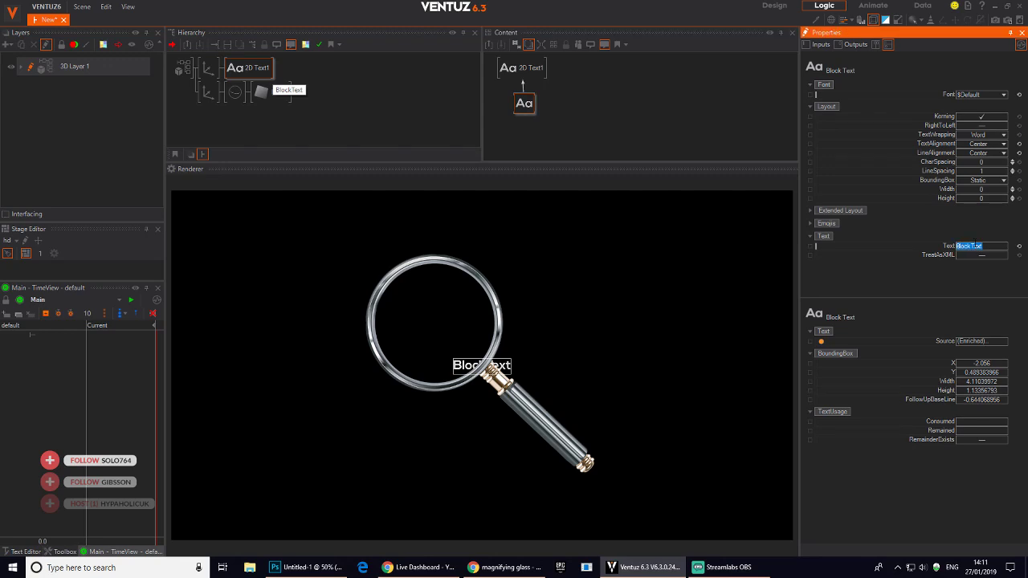
pyautogui.write('CAN YOU SEE')
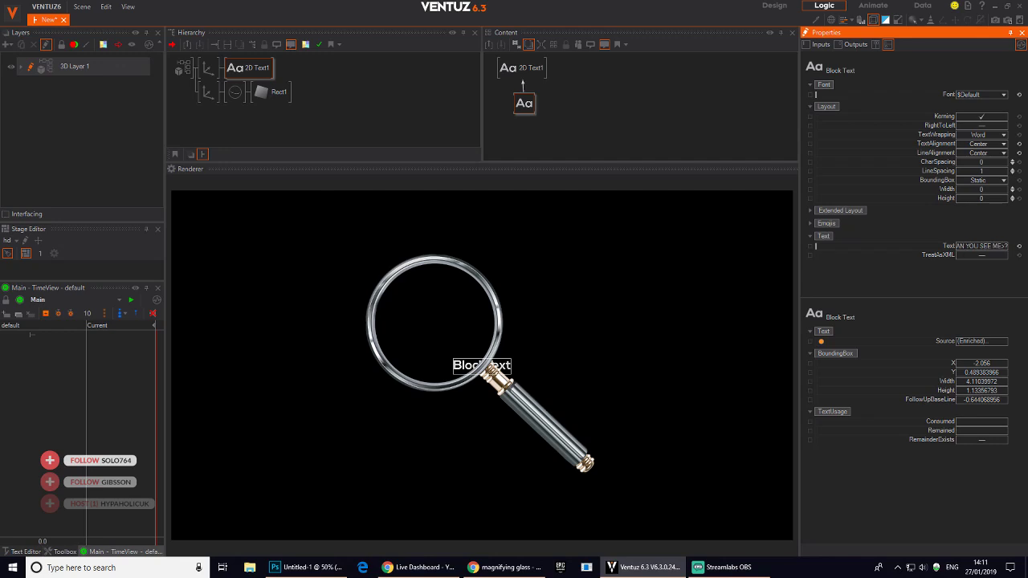
pyautogui.press('Return')
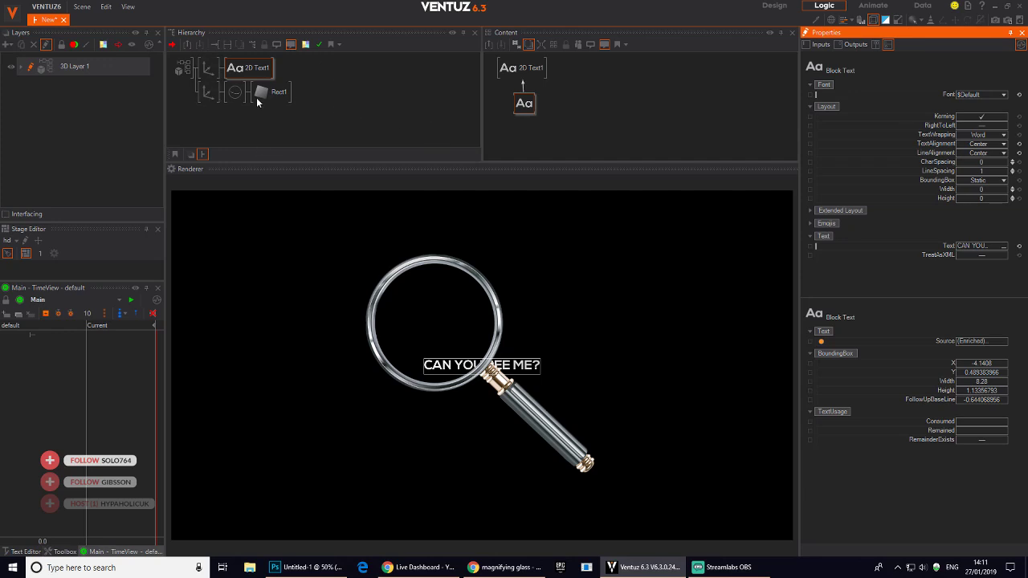
# - Move the magnifying glass's axis to X 2 and Y -2.7 so the lens sits over the text
pyautogui.click(208, 74)
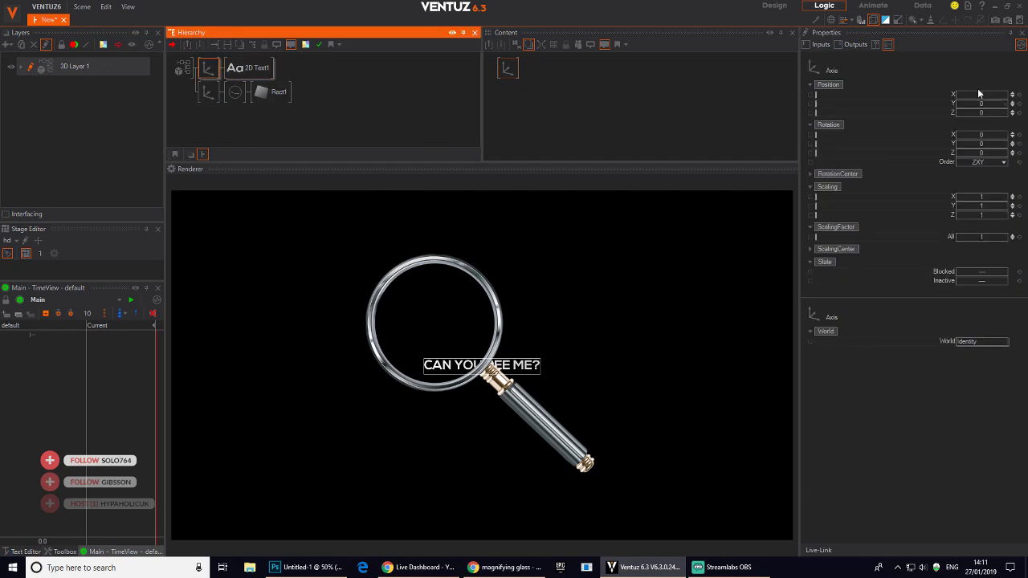
pyautogui.click(208, 92)
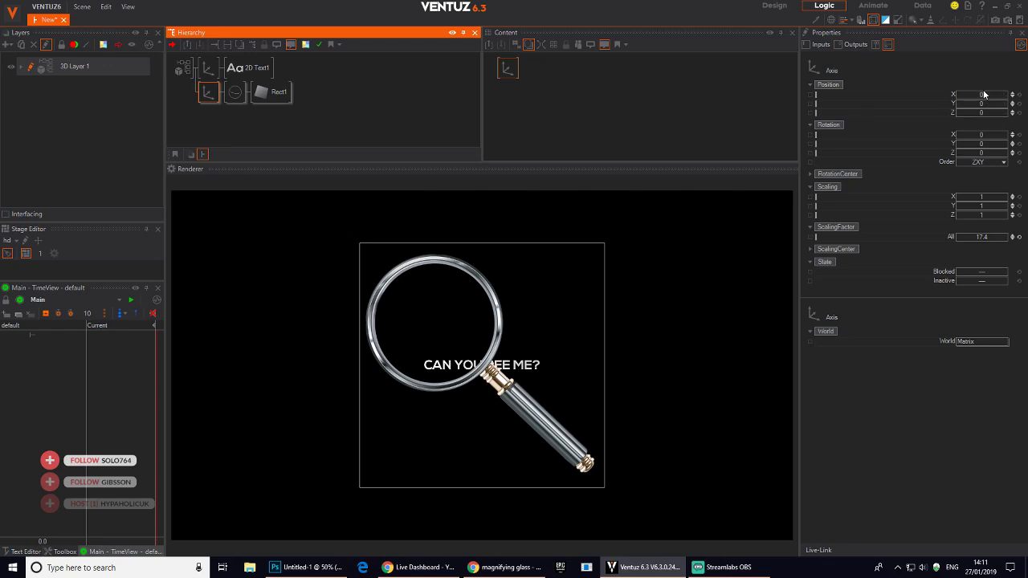
pyautogui.moveTo(981, 94)
pyautogui.mouseDown()
pyautogui.moveTo(974, 102)
pyautogui.moveTo(1005, 94)
pyautogui.moveTo(981, 95)
pyautogui.moveTo(992, 100)
pyautogui.mouseUp()
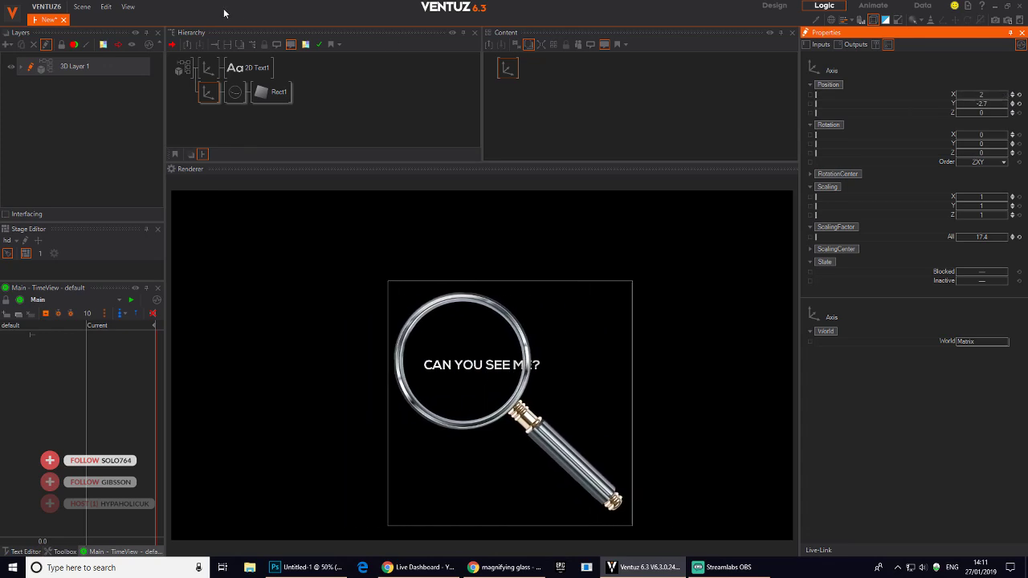
# - Set the text axis's overall scaling factor to 0.45
pyautogui.click(208, 69)
pyautogui.moveTo(981, 236); pyautogui.dragTo(963, 233)
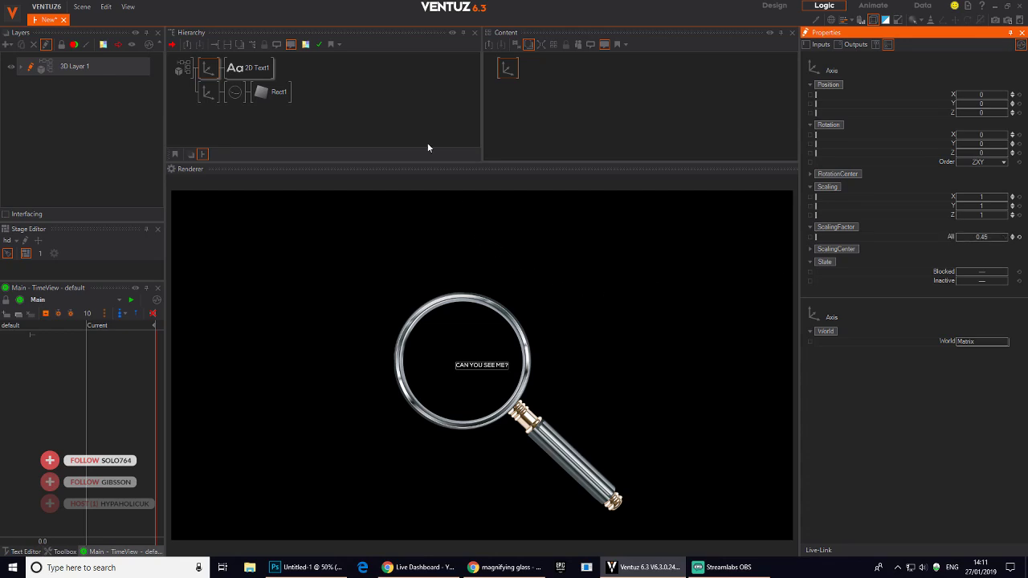
pyautogui.click(262, 112)
# - Link the text's axis a second time under the 3D layer, between the original text and the magnifying glass
pyautogui.click(206, 72)
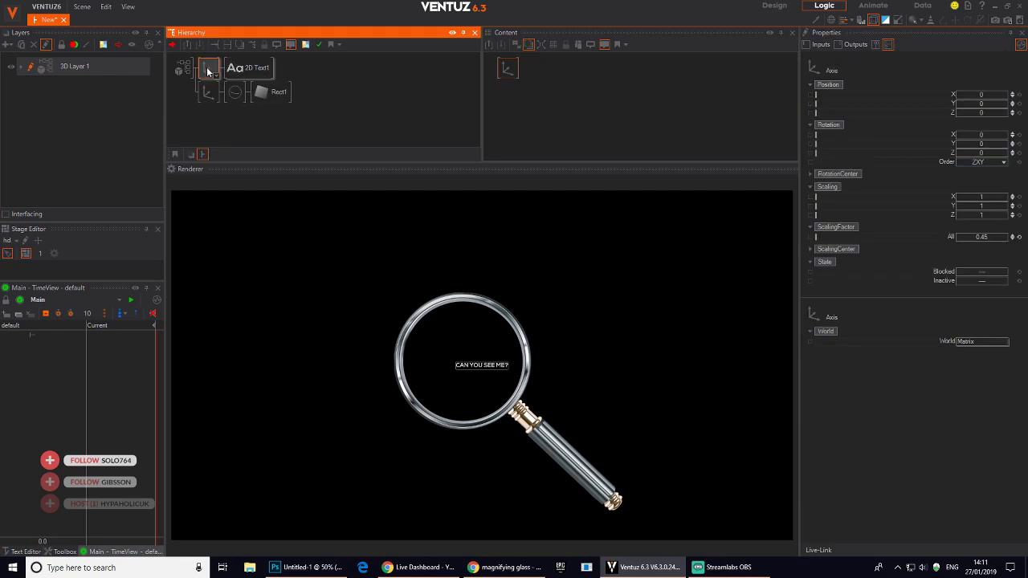
pyautogui.rightClick(207, 81)
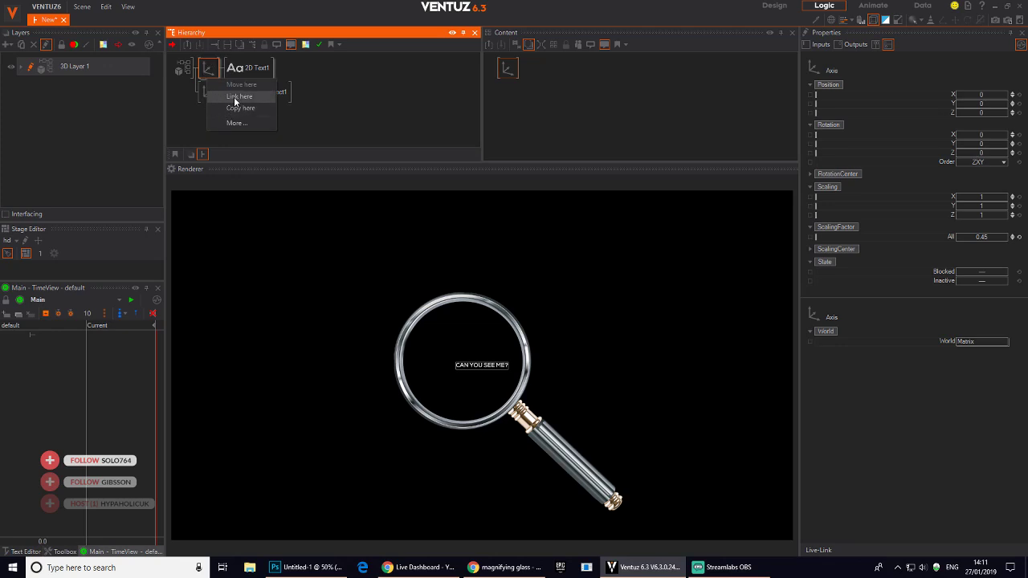
pyautogui.click(232, 98)
pyautogui.click(254, 74)
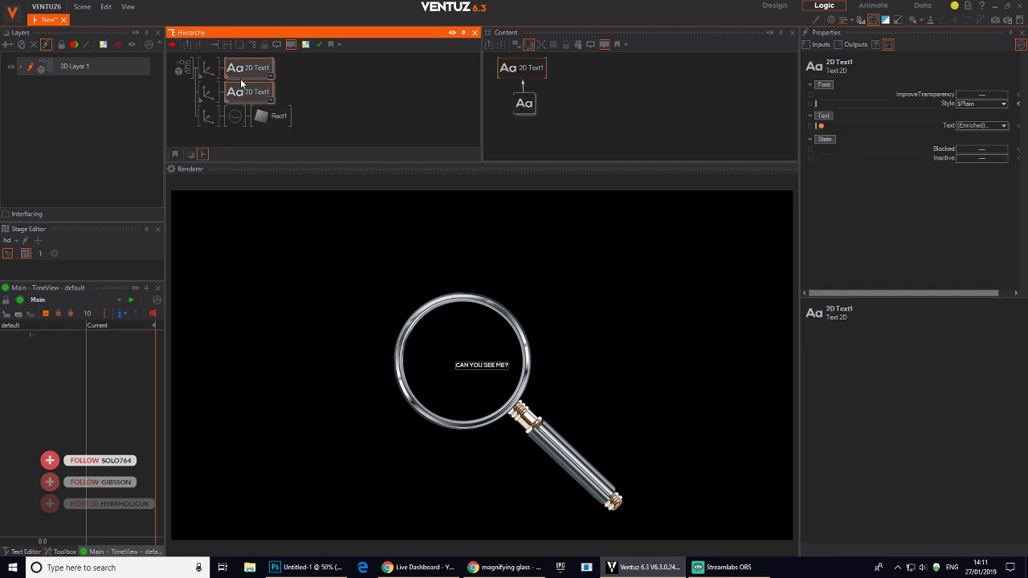
# - Insert a new Axis in front of the linked text axis and set its overall scaling factor to 4.36
pyautogui.click(208, 96)
pyautogui.press('Tab')
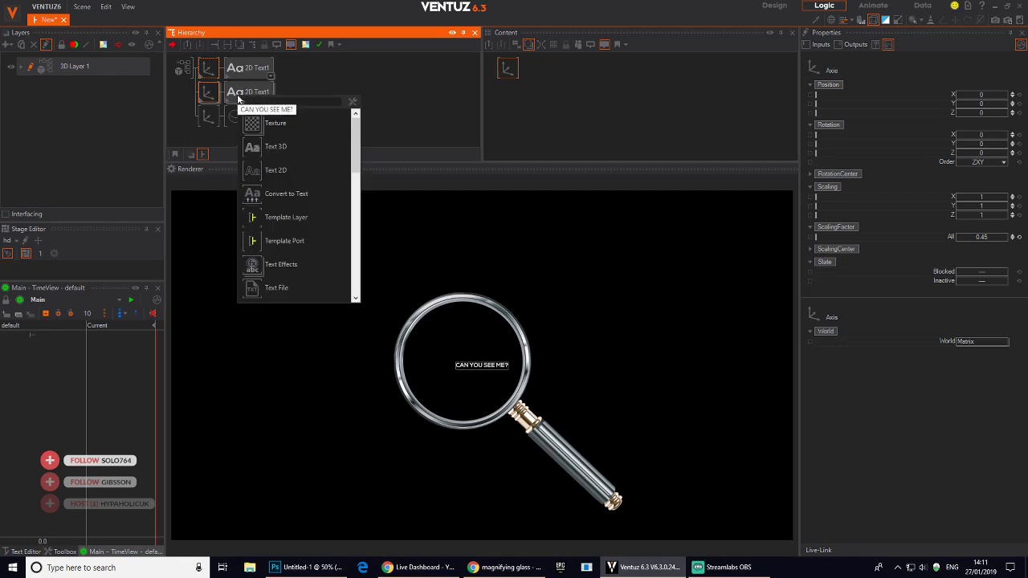
pyautogui.write('ax')
pyautogui.click(253, 128)
pyautogui.click(203, 96)
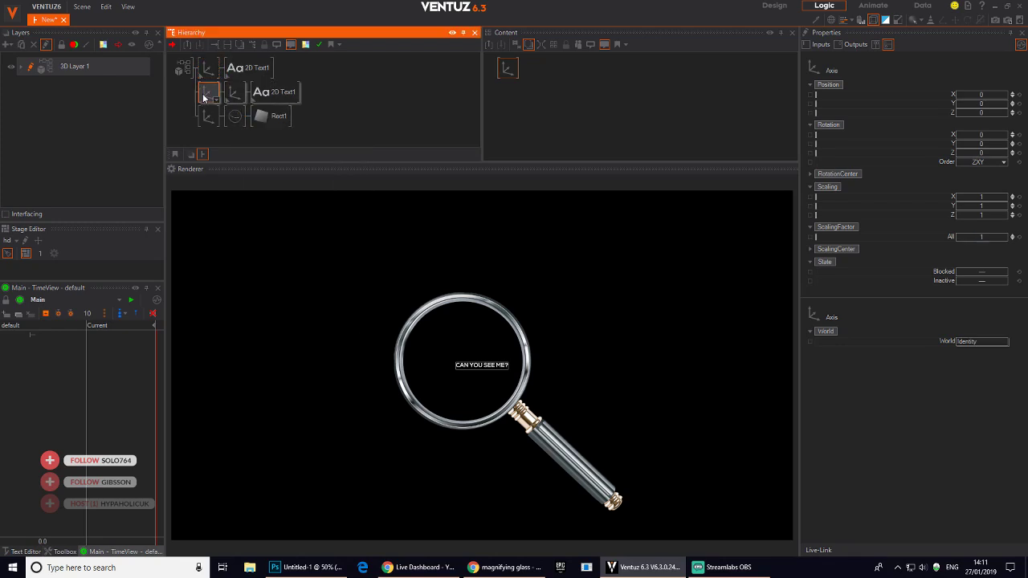
pyautogui.moveTo(980, 236); pyautogui.dragTo(1007, 237)
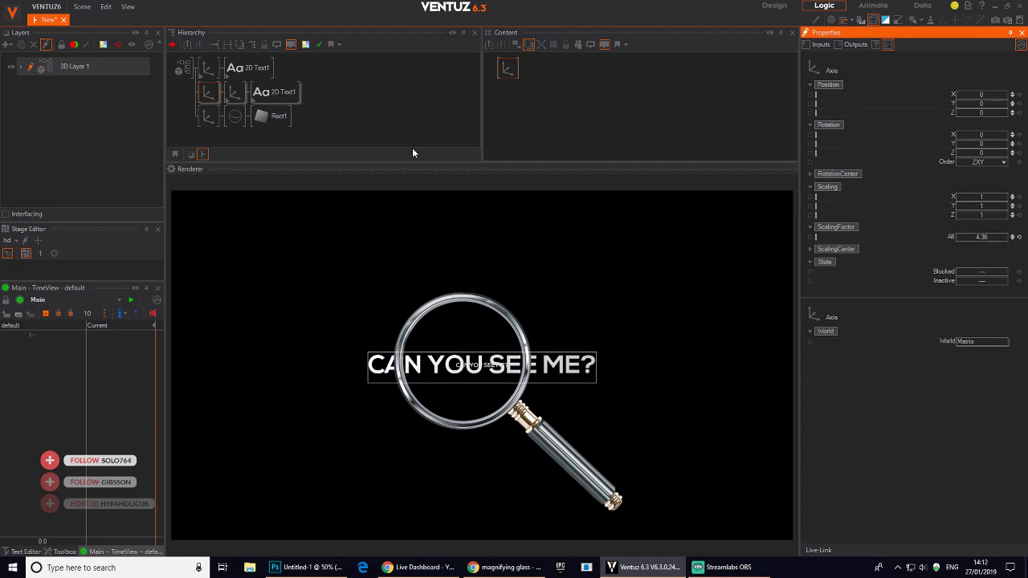
pyautogui.click(352, 120)
pyautogui.doubleClick(383, 61)
pyautogui.write('ax')
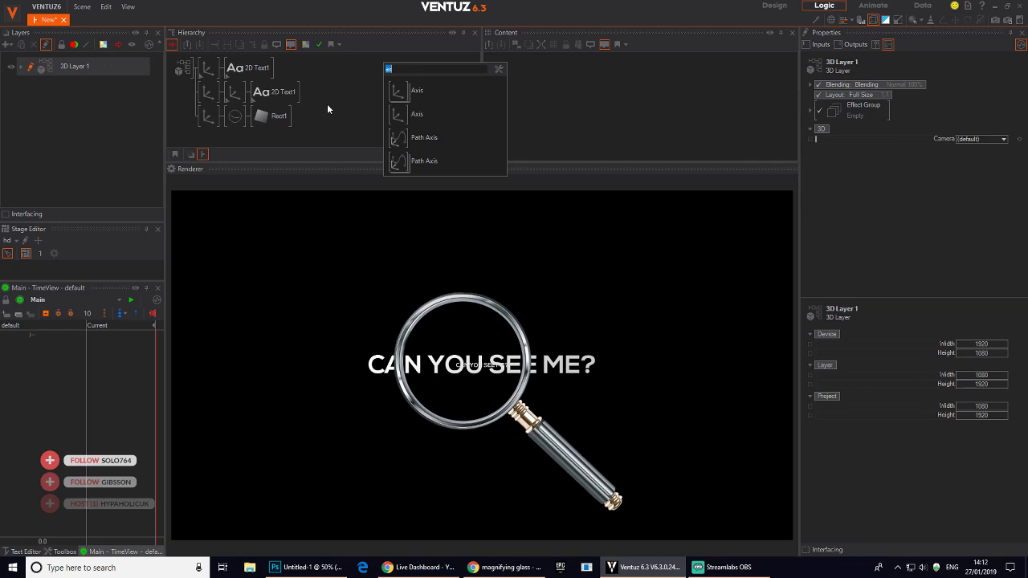
pyautogui.write('te')
pyautogui.press('Return')
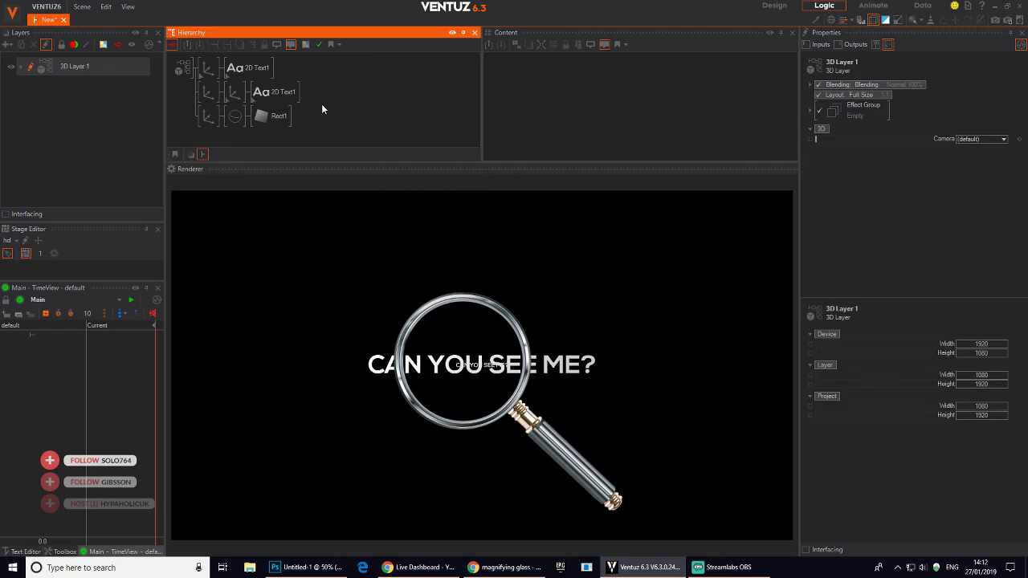
# - Add an Axis as a second child of the magnifying glass's axis, beneath the material
pyautogui.doubleClick(322, 104)
pyautogui.write('x')
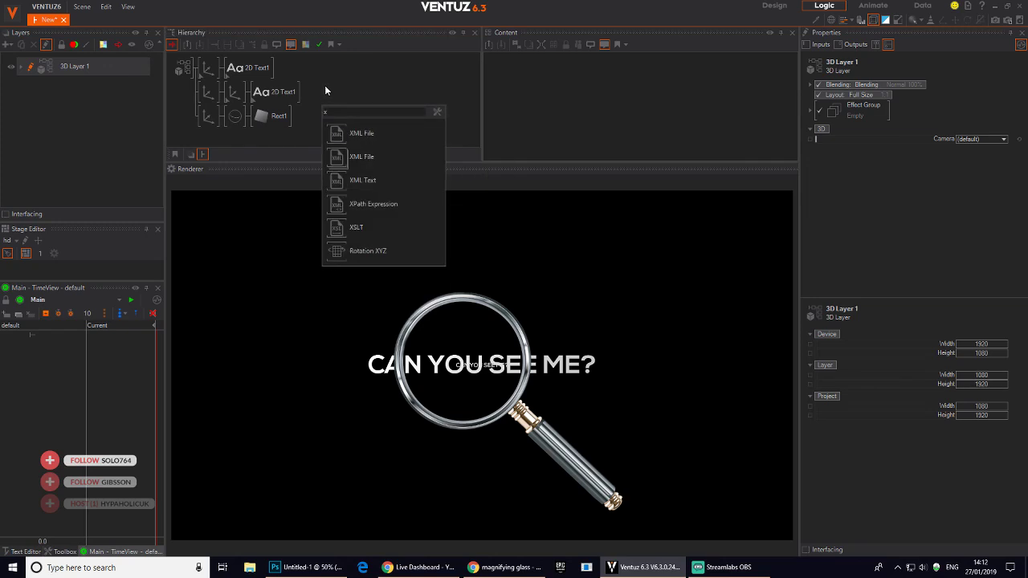
pyautogui.press('BackSpace')
pyautogui.write('ax')
pyautogui.moveTo(337, 131); pyautogui.dragTo(233, 126)
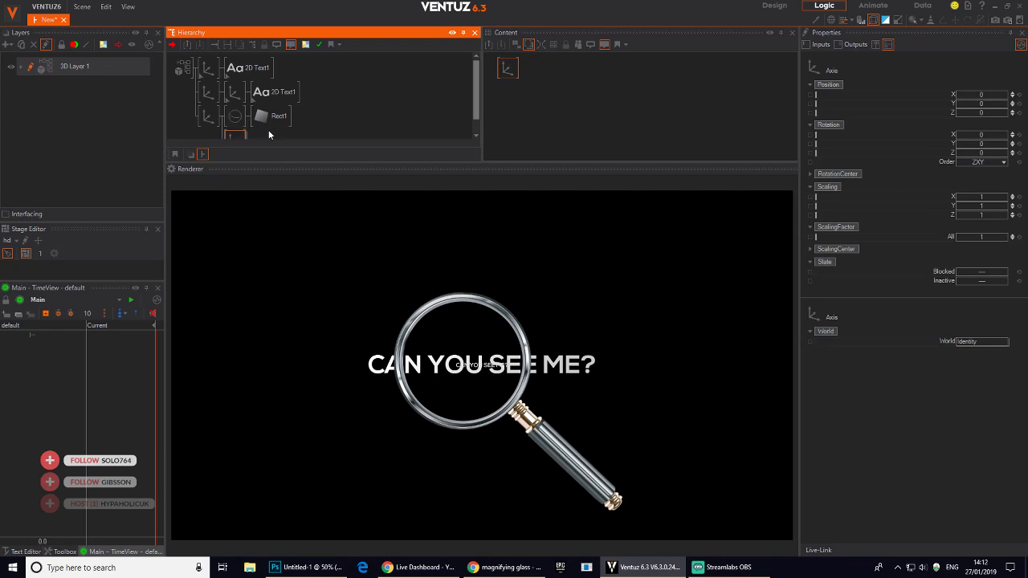
# - Attach a Circle geometry to the new axis beneath the material
pyautogui.doubleClick(271, 126)
pyautogui.write('ci')
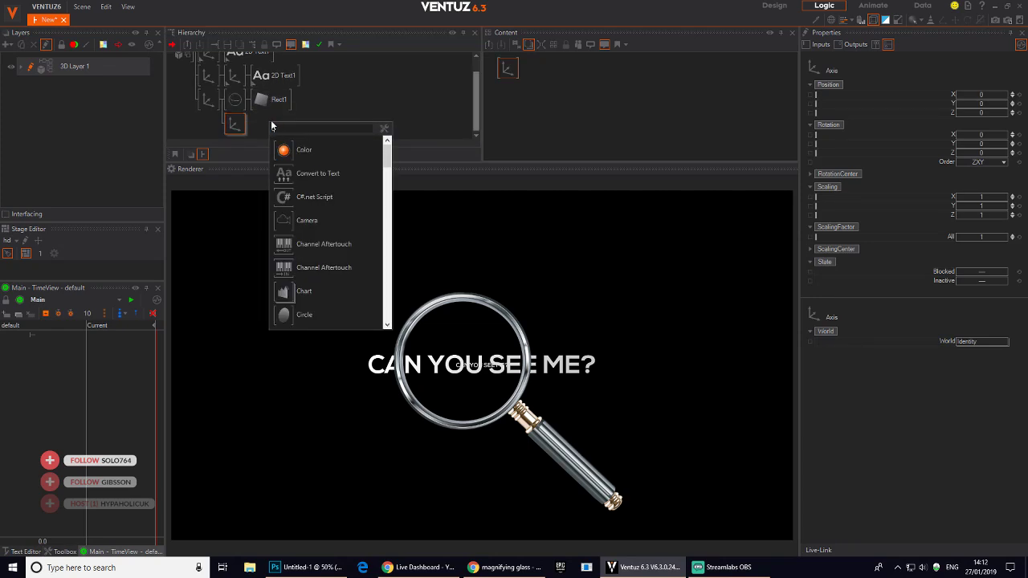
pyautogui.press('Down')
pyautogui.press('Return')
# - Fit the circle to the lens by setting its axis to X -0.194, Y 0.174 and overall scaling factor 0.494
pyautogui.click(240, 127)
pyautogui.click(240, 128)
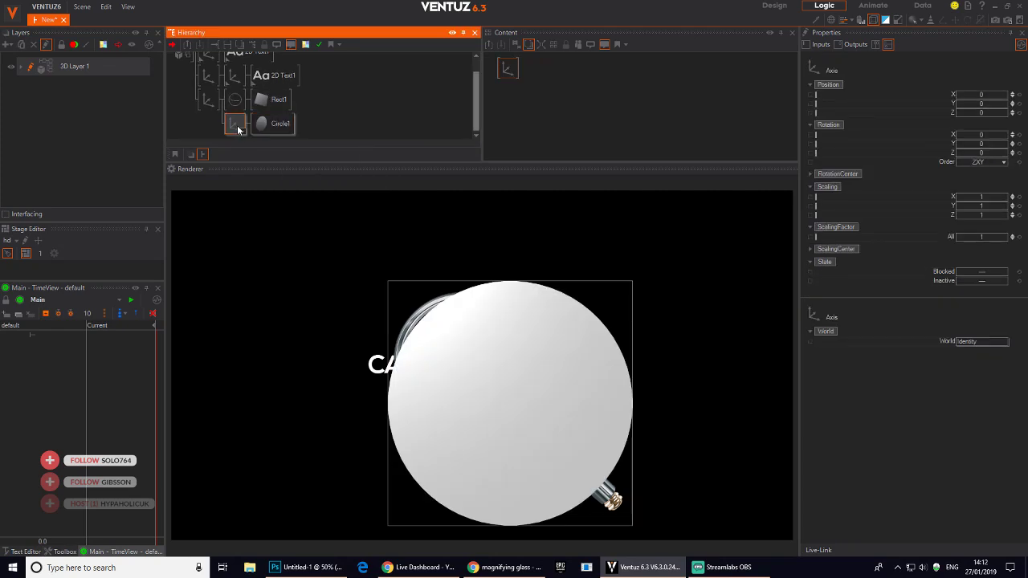
pyautogui.moveTo(981, 238); pyautogui.dragTo(964, 238)
pyautogui.moveTo(983, 104)
pyautogui.mouseDown()
pyautogui.moveTo(993, 105)
pyautogui.moveTo(959, 97)
pyautogui.moveTo(1005, 95)
pyautogui.moveTo(983, 103)
pyautogui.mouseUp()
pyautogui.moveTo(985, 237); pyautogui.dragTo(990, 236)
pyautogui.moveTo(982, 103); pyautogui.dragTo(981, 95)
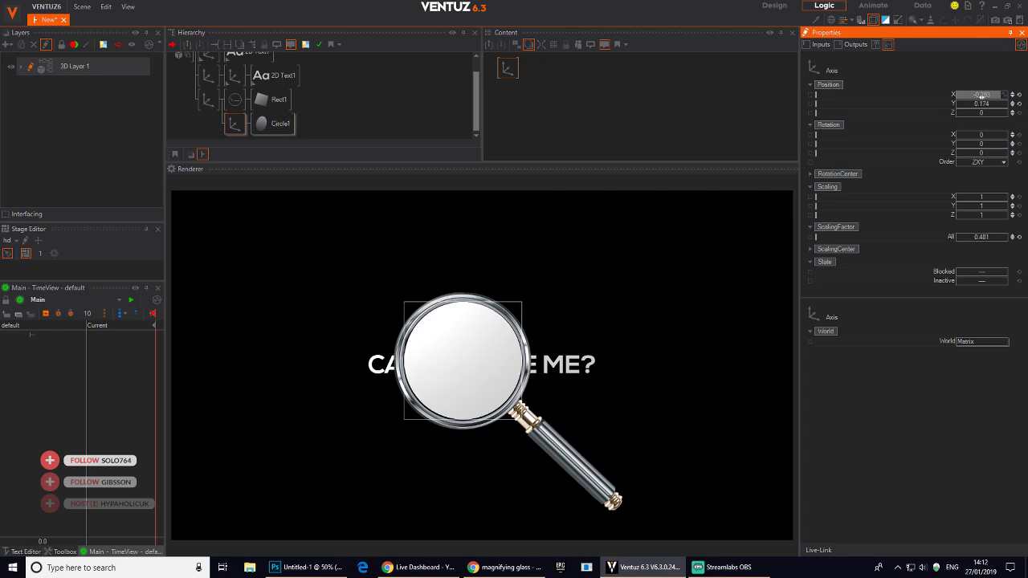
pyautogui.moveTo(981, 237); pyautogui.dragTo(982, 237)
pyautogui.moveTo(979, 95); pyautogui.dragTo(978, 95)
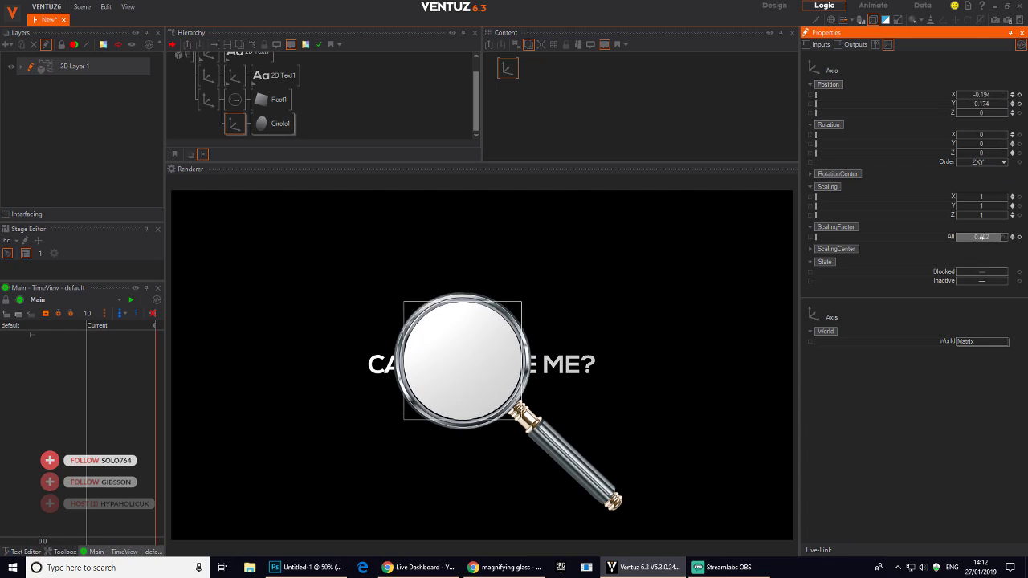
pyautogui.moveTo(981, 237); pyautogui.dragTo(991, 236)
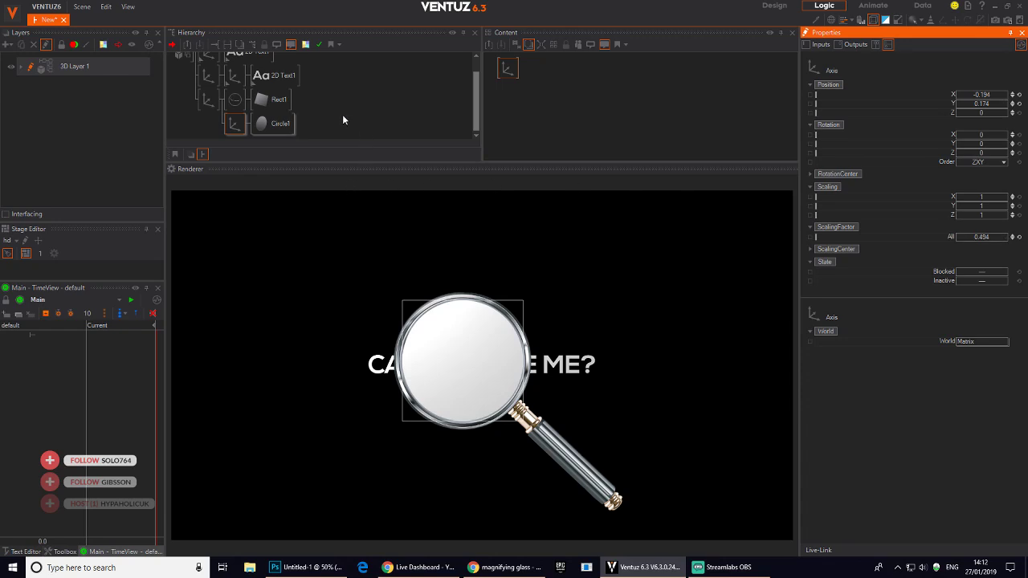
# - Insert a Stencil Set node in front of the lens circle's axis
pyautogui.click(324, 112)
pyautogui.press('Tab')
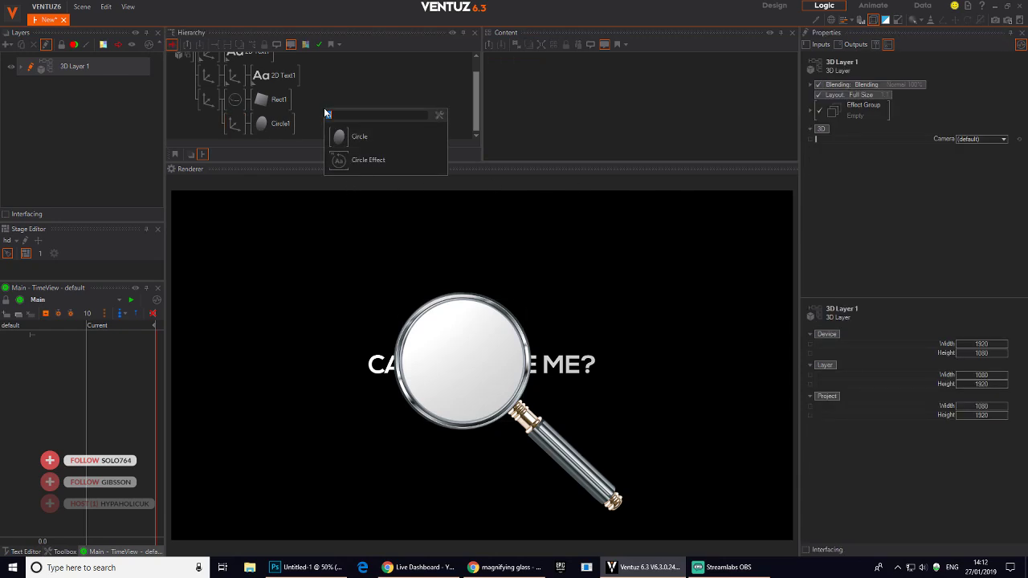
pyautogui.write('ste')
pyautogui.click(366, 207)
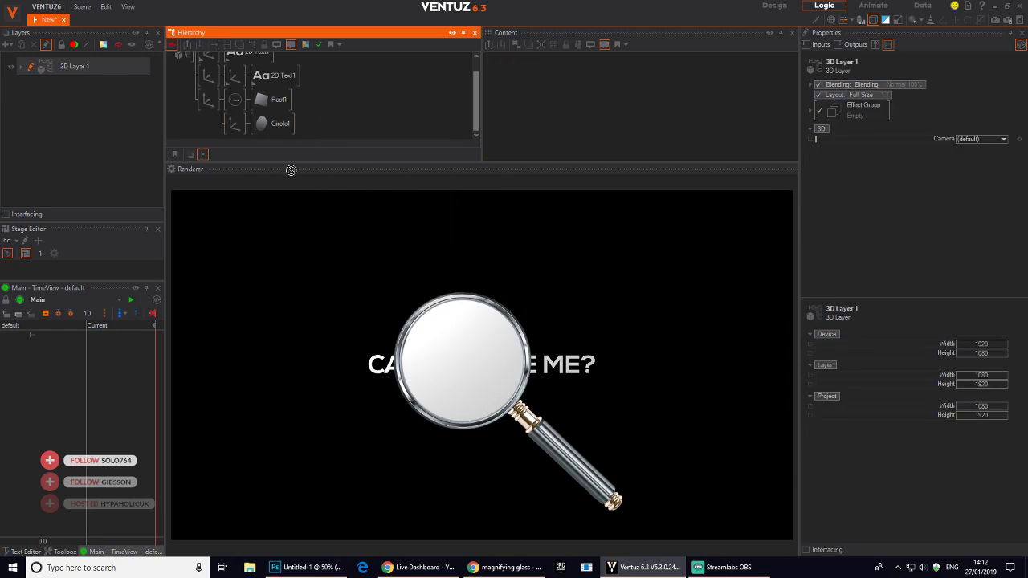
pyautogui.click(232, 126)
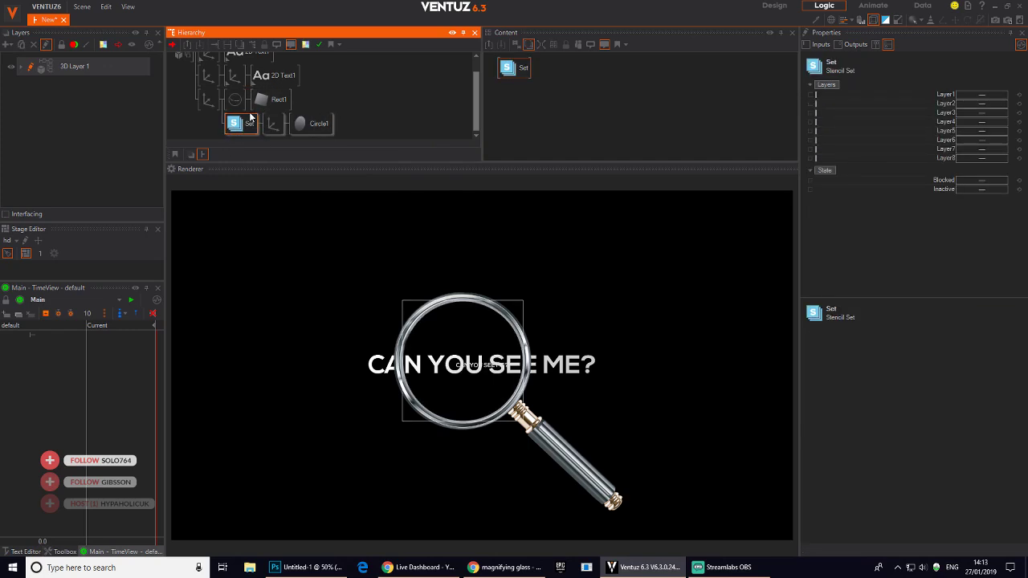
# - Insert a Stencil Test node in front of the enlarged text's scaling axis
pyautogui.doubleClick(250, 117)
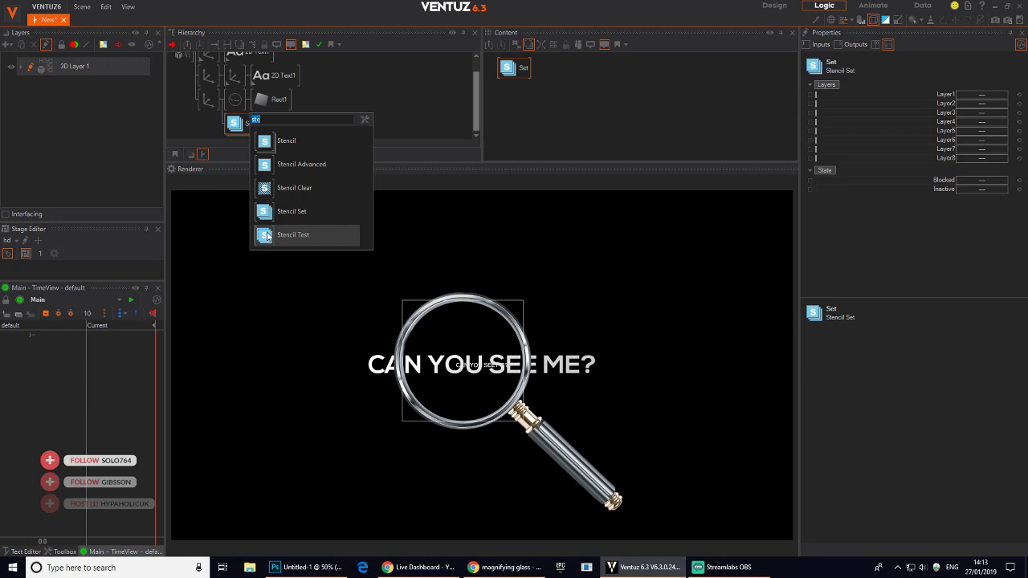
pyautogui.click(263, 235)
pyautogui.click(233, 82)
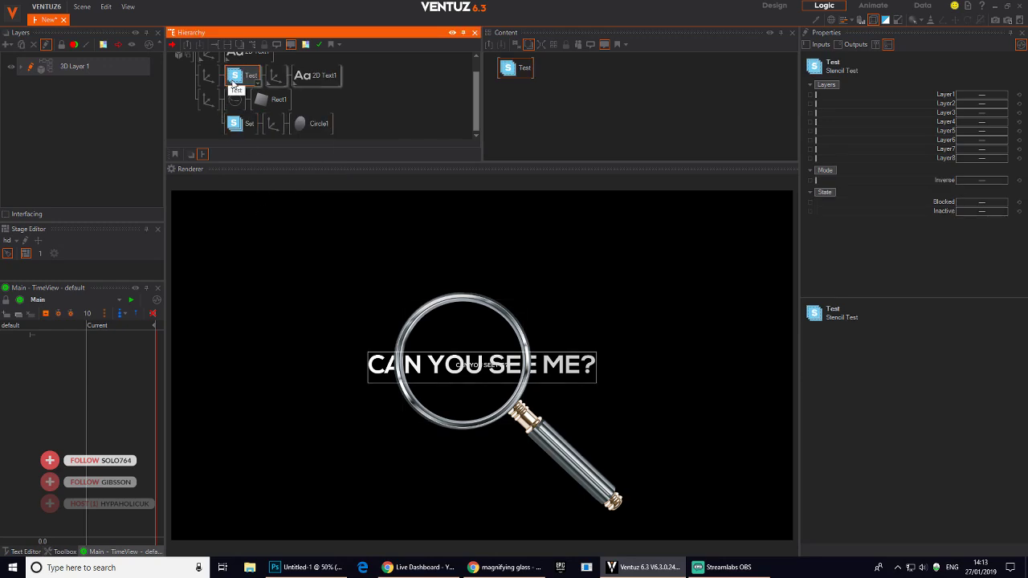
# - Enable Layer1 on both the Stencil Set and the Stencil Test
pyautogui.click(244, 126)
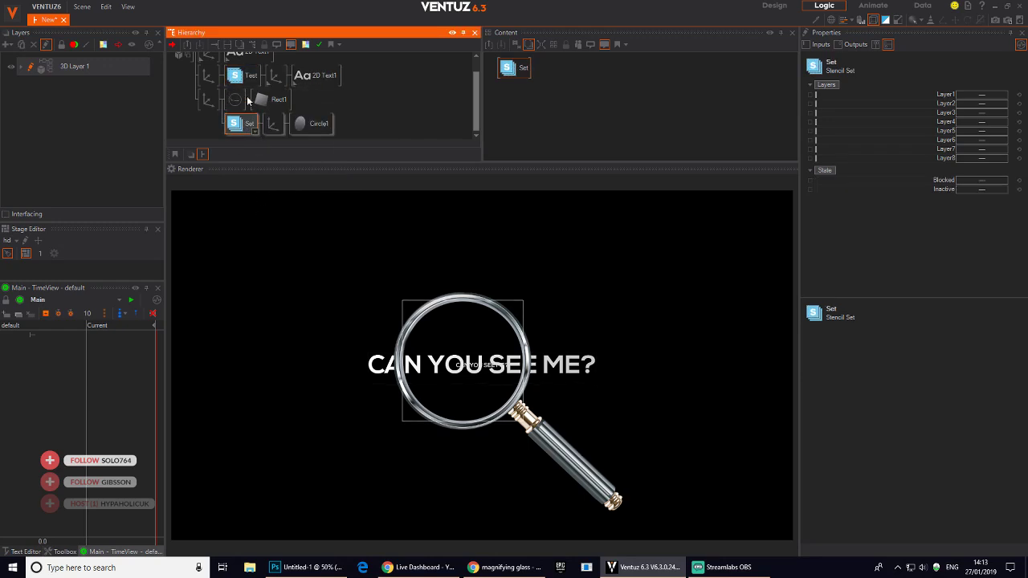
pyautogui.keyDown('ctrl'); pyautogui.click(243, 78); pyautogui.keyUp('ctrl')
pyautogui.click(981, 95)
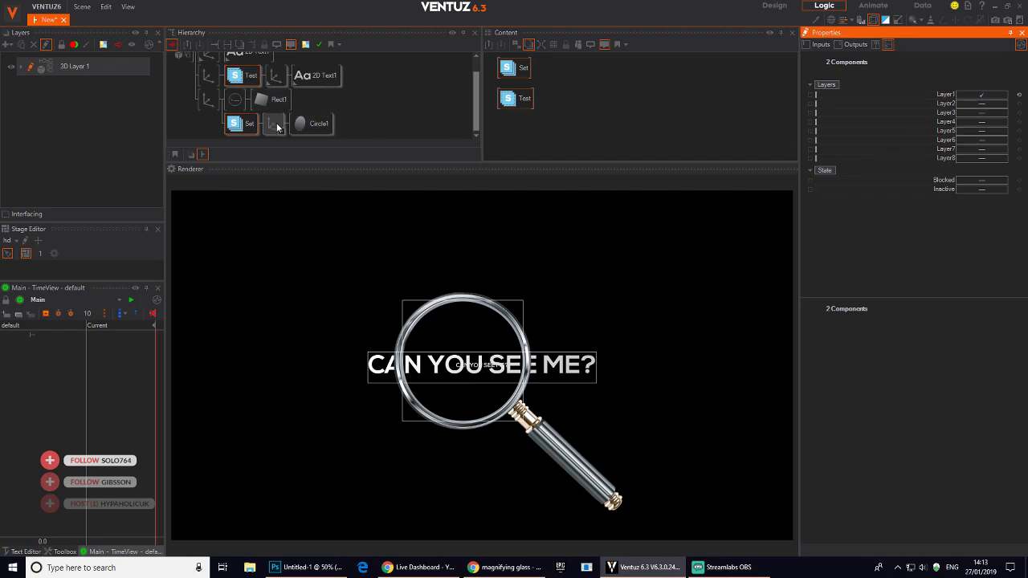
# - Move the magnifying glass branch above the enlarged text's branch in the hierarchy
pyautogui.click(238, 126)
pyautogui.moveTo(203, 103); pyautogui.dragTo(206, 74)
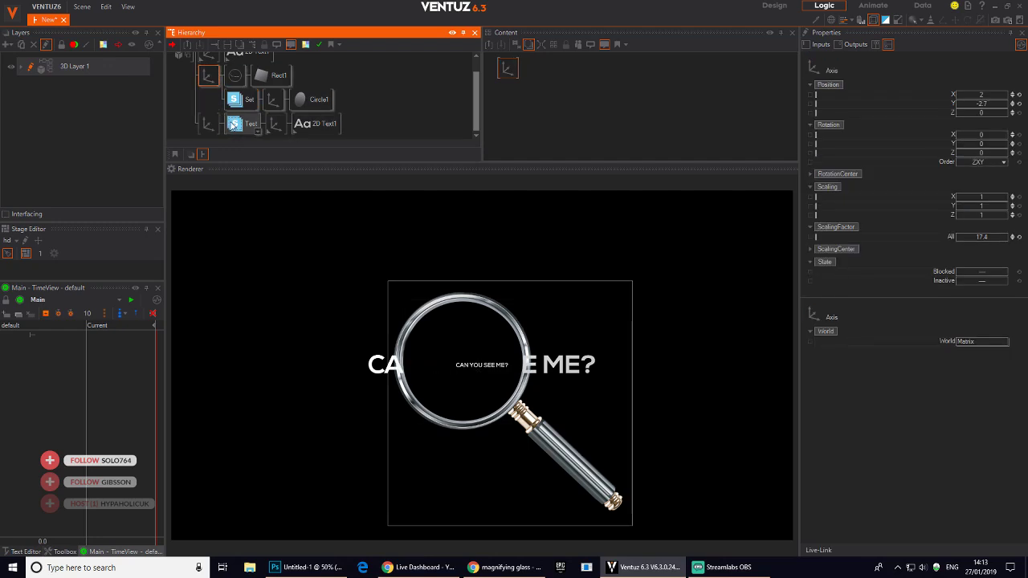
pyautogui.click(209, 101)
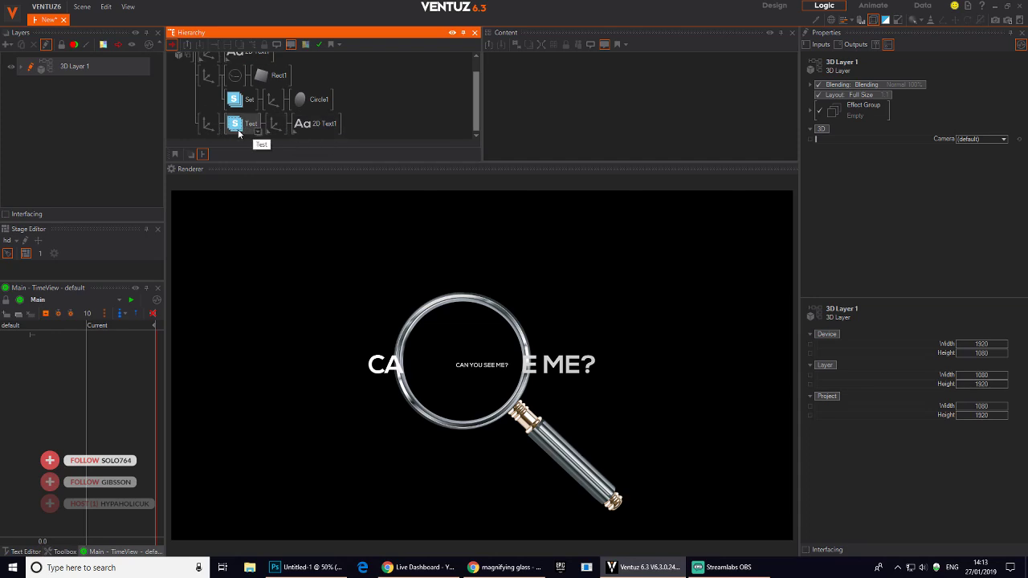
# - Enable Inverse on the enlarged text's Stencil Test and hide the bounding box in the render view
pyautogui.click(242, 99)
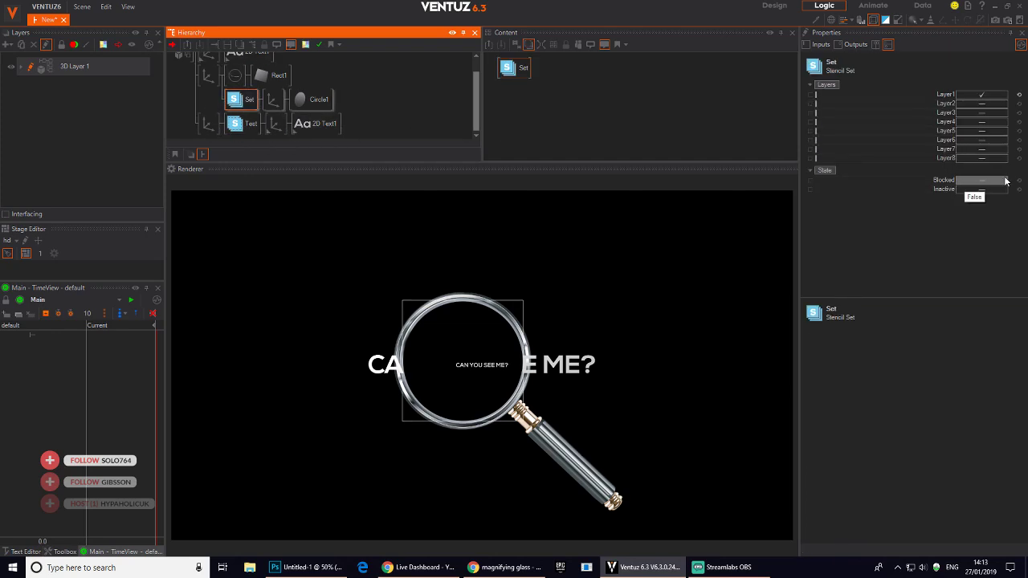
pyautogui.click(242, 123)
pyautogui.click(977, 180)
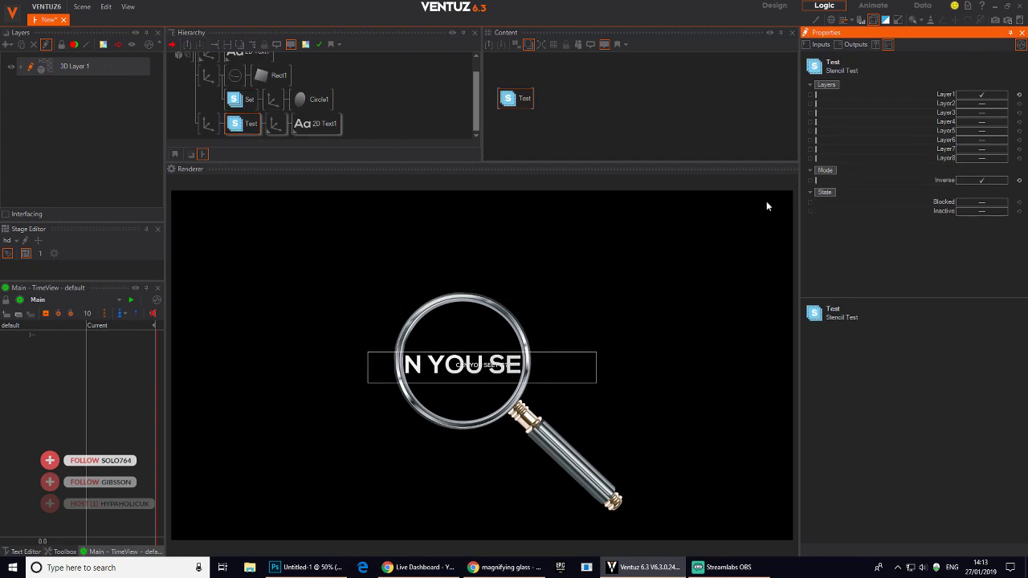
pyautogui.click(873, 21)
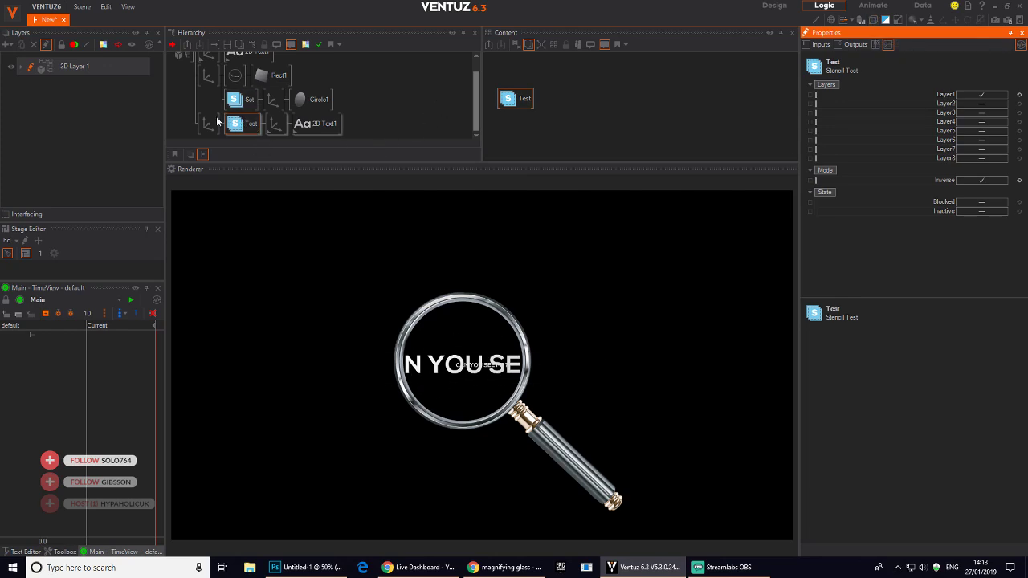
# - Shift the magnifying glass's axis back and forth along X, ending at -1.24, to test the lens over the enlarged text
pyautogui.click(207, 76)
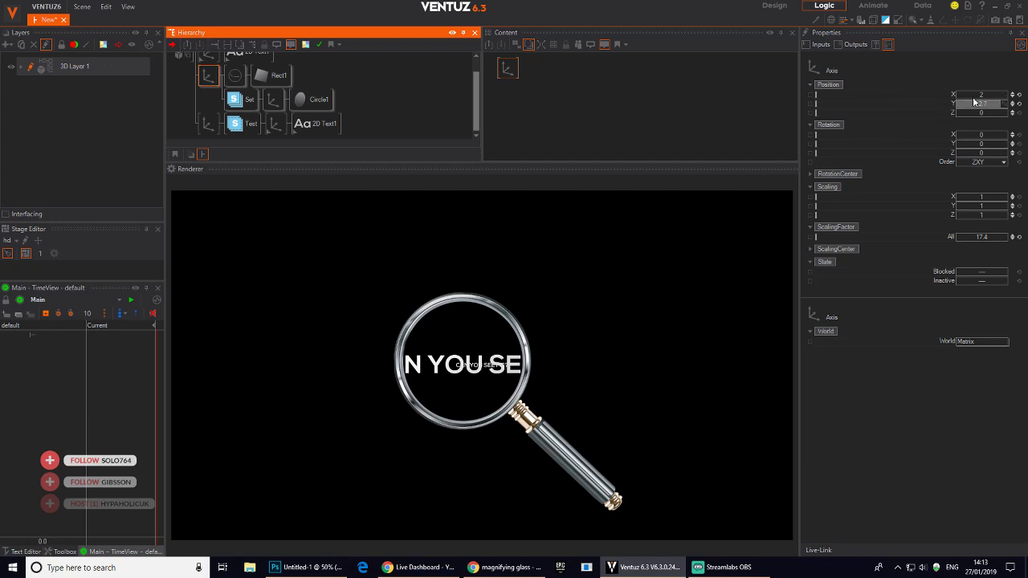
pyautogui.moveTo(980, 94)
pyautogui.mouseDown()
pyautogui.moveTo(1001, 97)
pyautogui.moveTo(946, 95)
pyautogui.moveTo(1005, 97)
pyautogui.moveTo(970, 97)
pyautogui.moveTo(996, 96)
pyautogui.mouseUp()
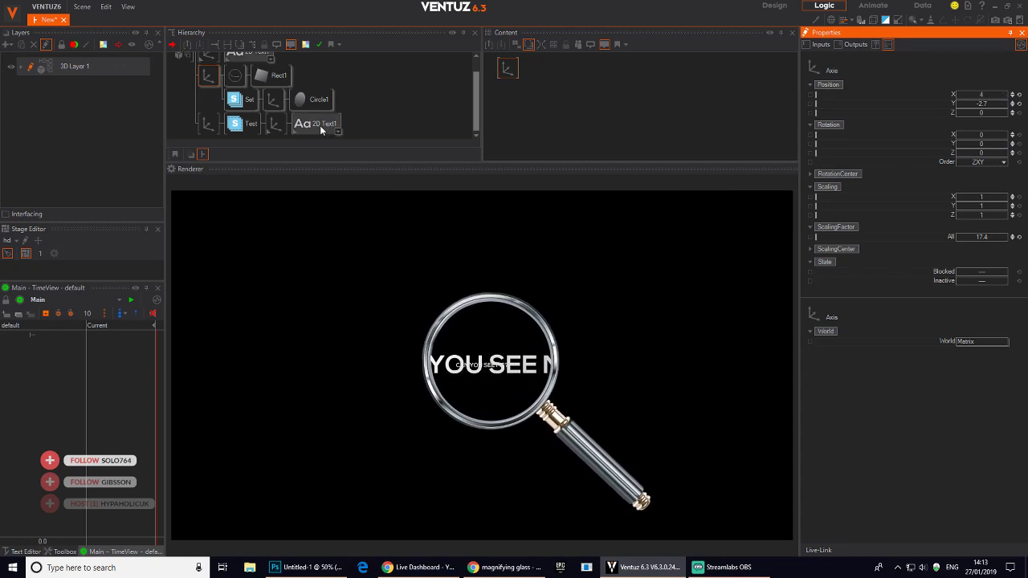
pyautogui.moveTo(982, 95); pyautogui.dragTo(982, 94)
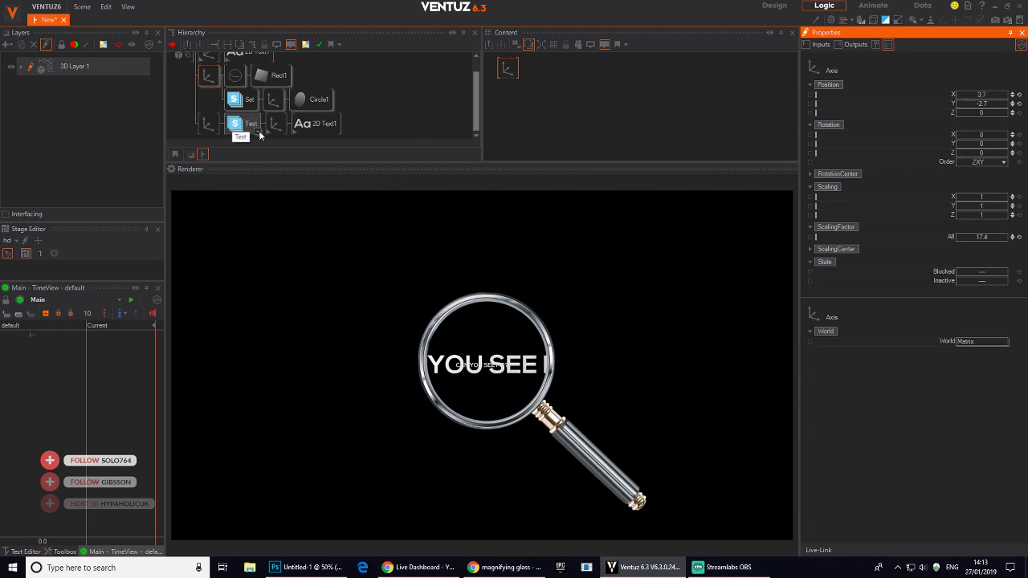
pyautogui.moveTo(980, 95); pyautogui.dragTo(962, 95)
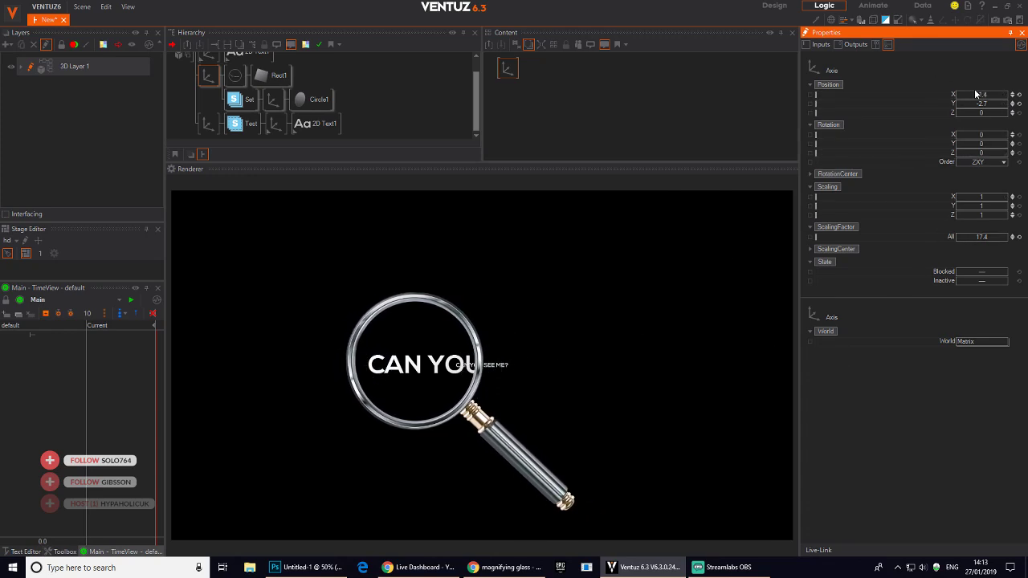
pyautogui.moveTo(986, 94); pyautogui.dragTo(989, 94)
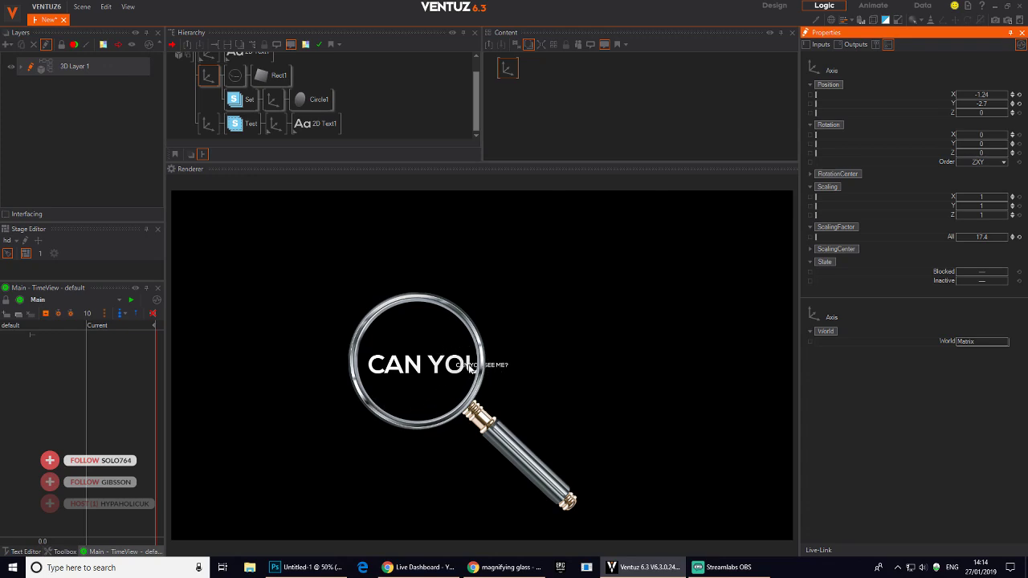
# - Copy the enlarged text's Stencil Test in front of the small text's axis and disable Inverse on the copy
pyautogui.moveTo(277, 92); pyautogui.dragTo(280, 110, button='middle')
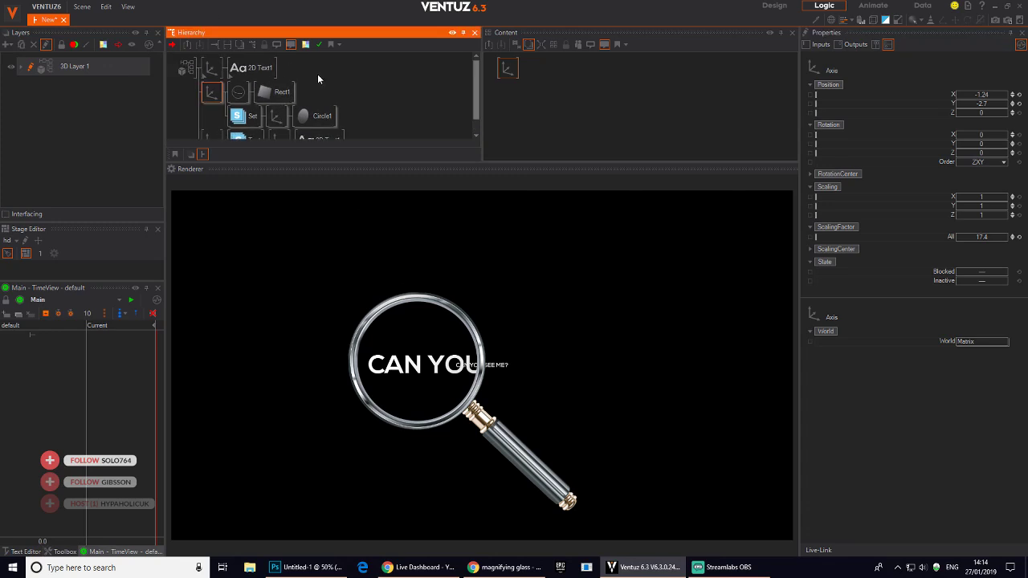
pyautogui.doubleClick(318, 73)
pyautogui.click(311, 76)
pyautogui.scroll(-1, 329, 84)
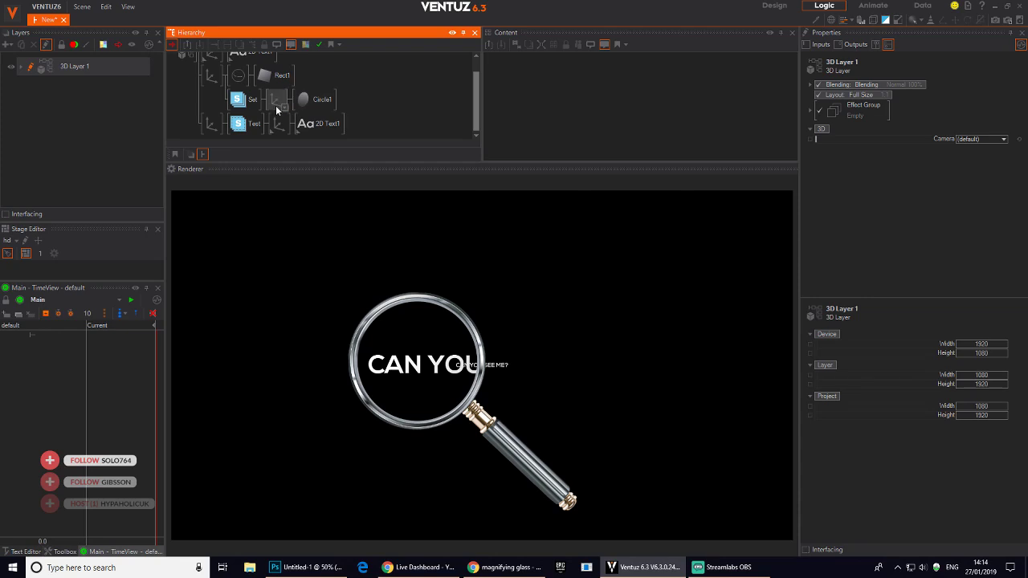
pyautogui.moveTo(338, 106); pyautogui.dragTo(358, 116, button='middle')
pyautogui.click(266, 135)
pyautogui.moveTo(266, 137); pyautogui.dragTo(225, 64)
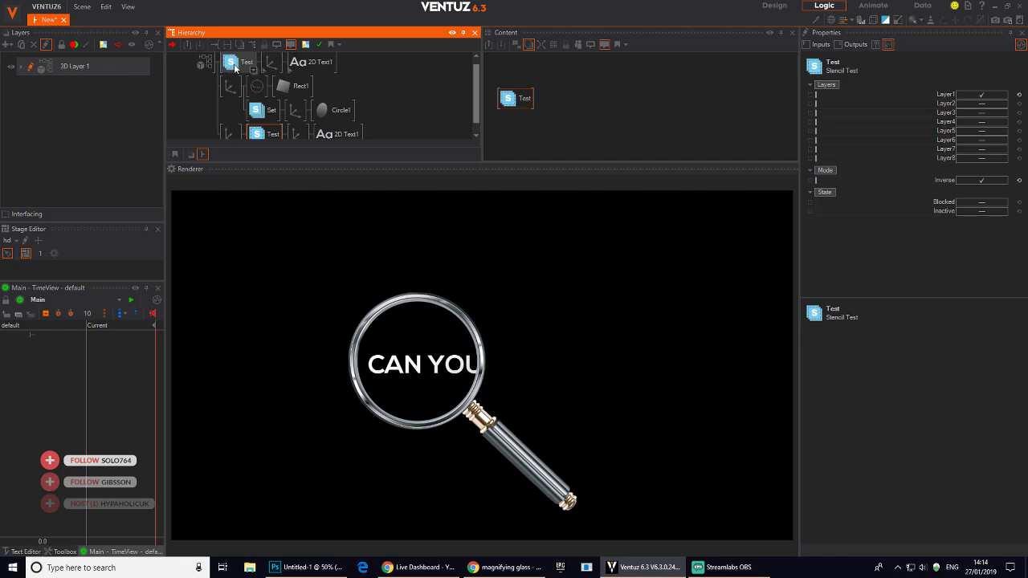
pyautogui.click(975, 180)
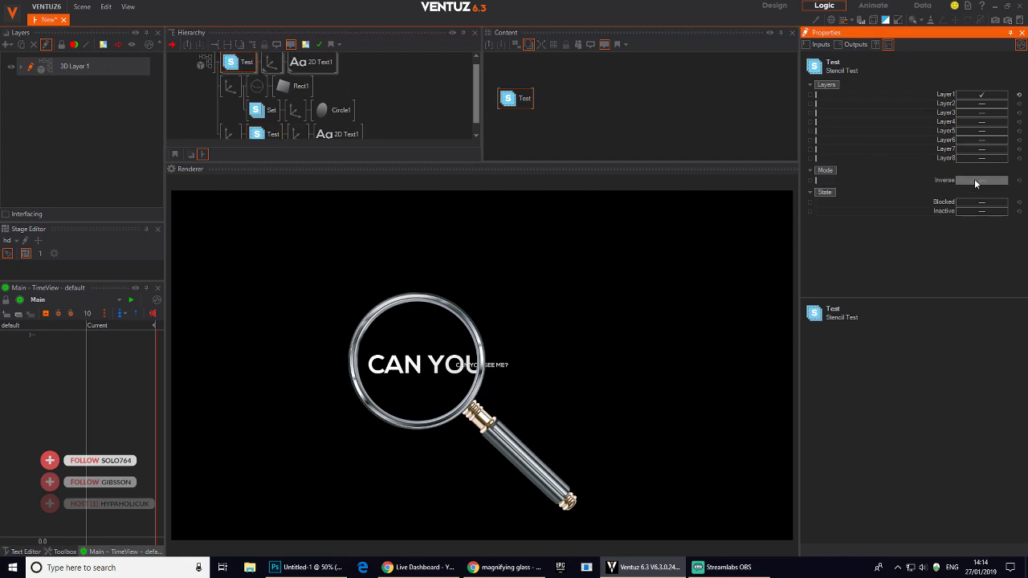
# - Move the small text's branch below the magnifying glass branch in the hierarchy
pyautogui.scroll(-1, 233, 83)
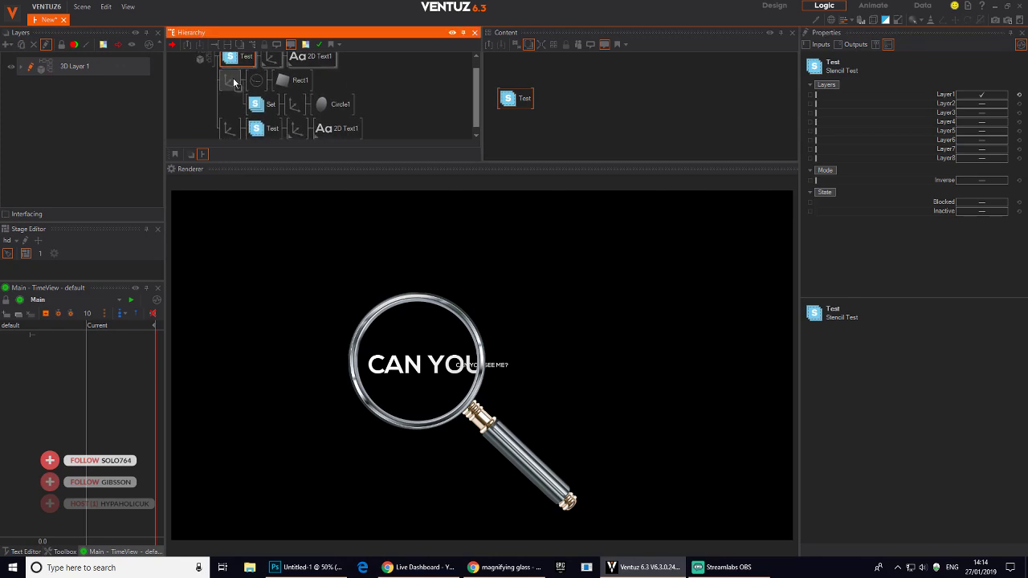
pyautogui.scroll(1, 233, 83)
pyautogui.moveTo(230, 68); pyautogui.dragTo(227, 105)
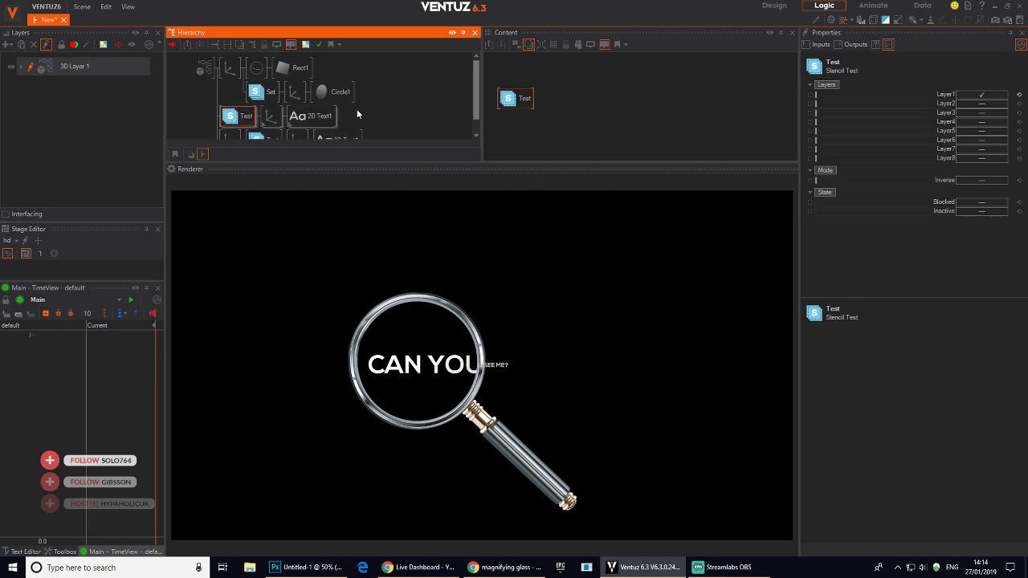
# - Test the masking of both texts by moving the magnifying glass's axis to X 2.66 and X -2.24
pyautogui.click(228, 71)
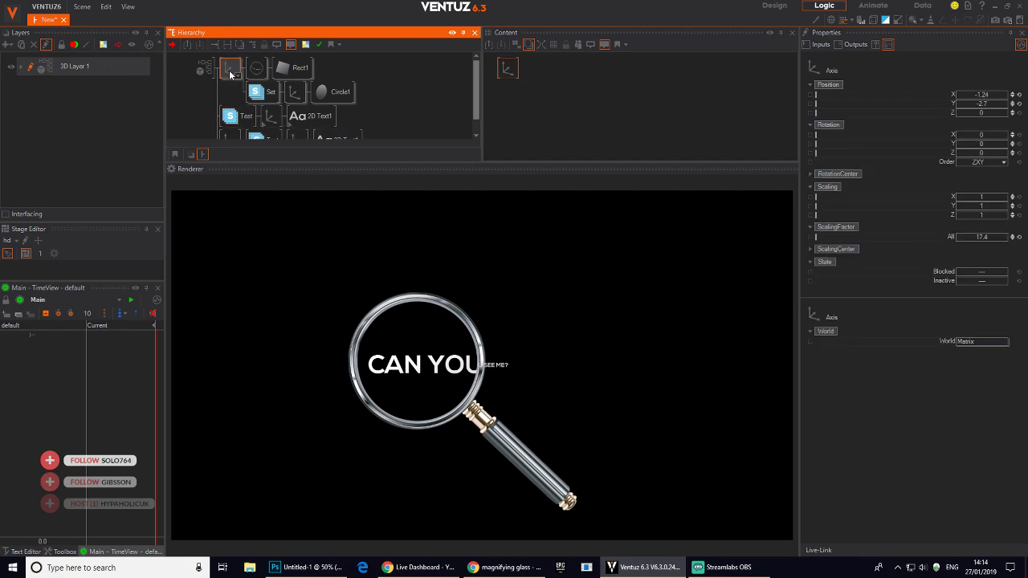
pyautogui.scroll(-1, 235, 114)
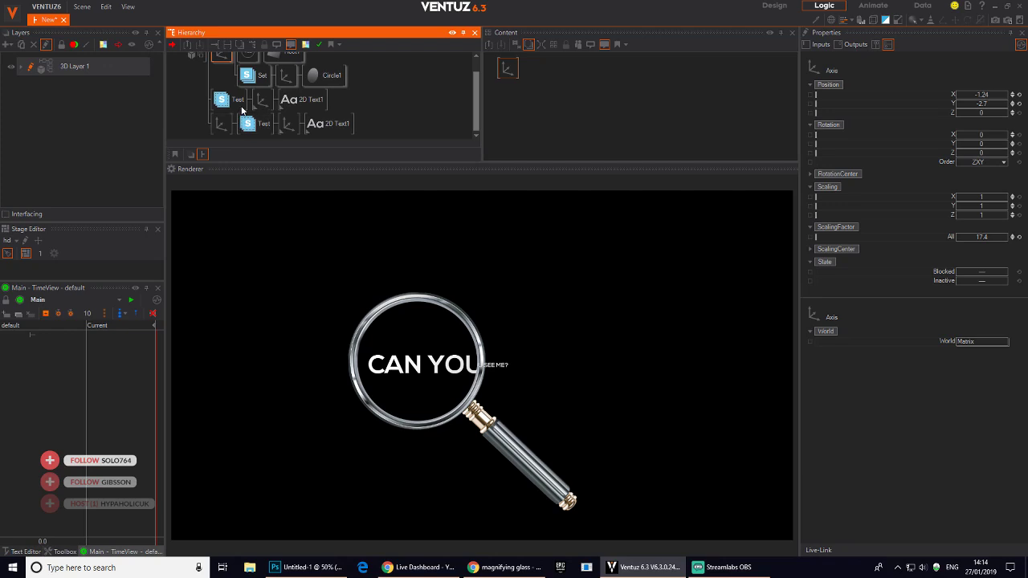
pyautogui.scroll(1, 241, 110)
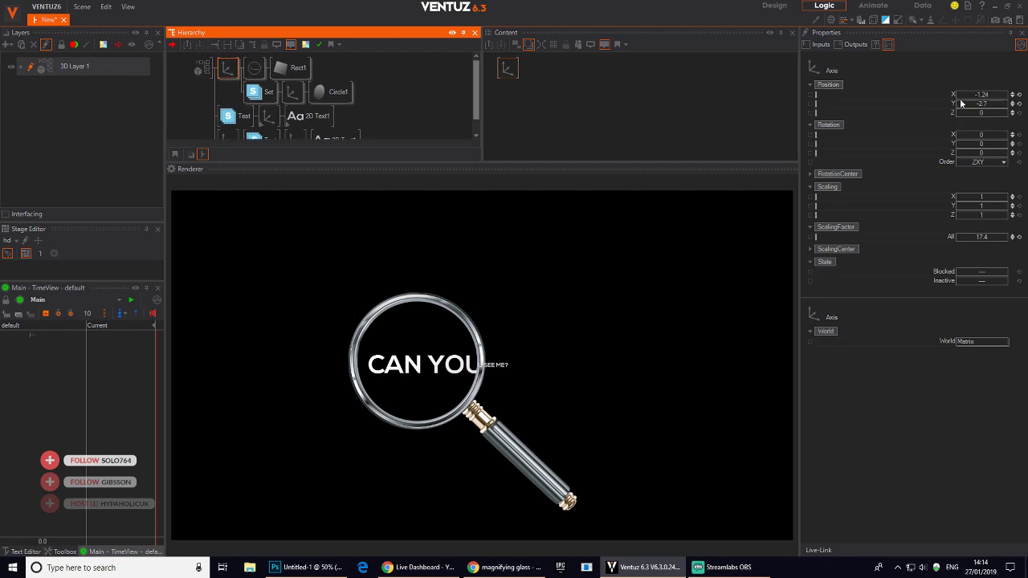
pyautogui.moveTo(981, 94)
pyautogui.mouseDown()
pyautogui.moveTo(992, 95)
pyautogui.moveTo(955, 96)
pyautogui.moveTo(983, 95)
pyautogui.mouseUp()
pyautogui.scroll(-1, 334, 130)
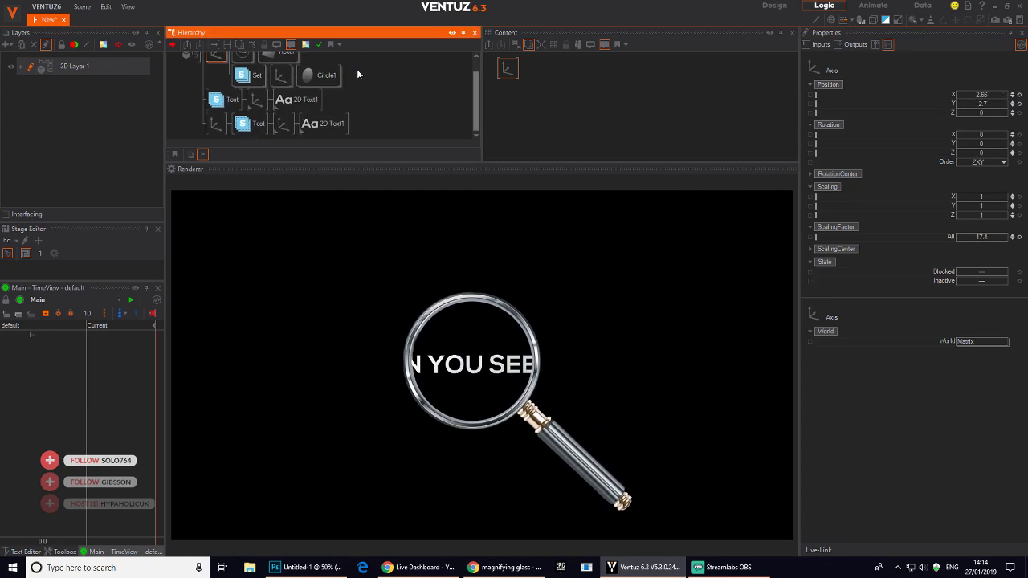
pyautogui.click(314, 116)
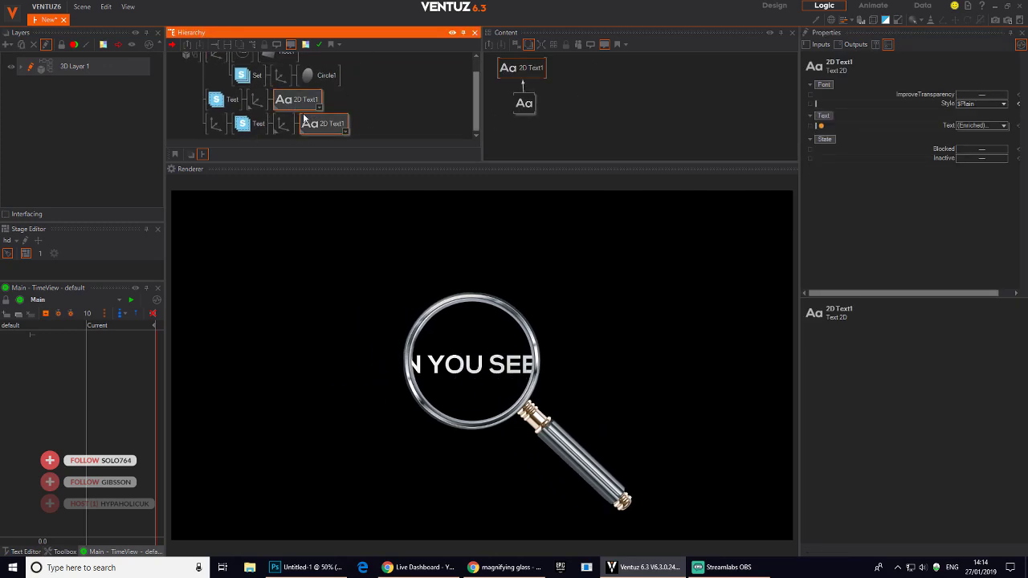
pyautogui.scroll(1, 381, 126)
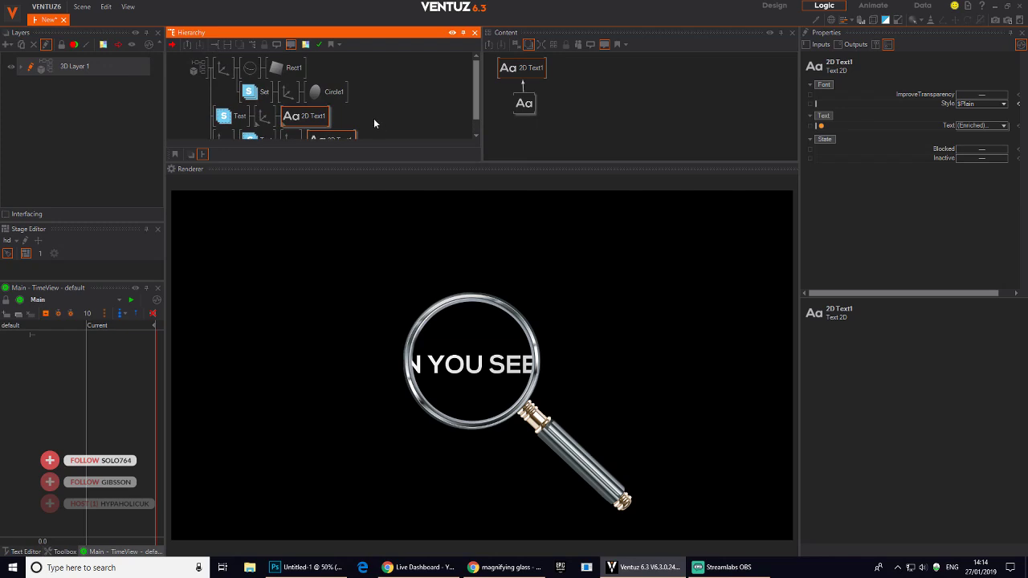
pyautogui.click(222, 69)
pyautogui.moveTo(989, 95)
pyautogui.mouseDown()
pyautogui.moveTo(972, 96)
pyautogui.moveTo(983, 96)
pyautogui.mouseUp()
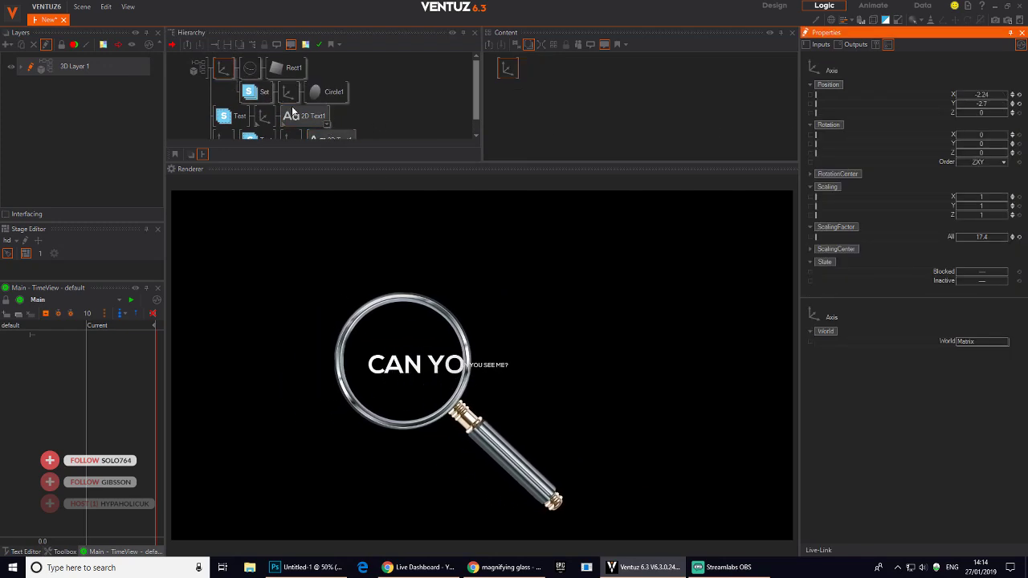
# - Insert a Touch Translation interaction node in front of the magnifying glass's axis
pyautogui.click(63, 552)
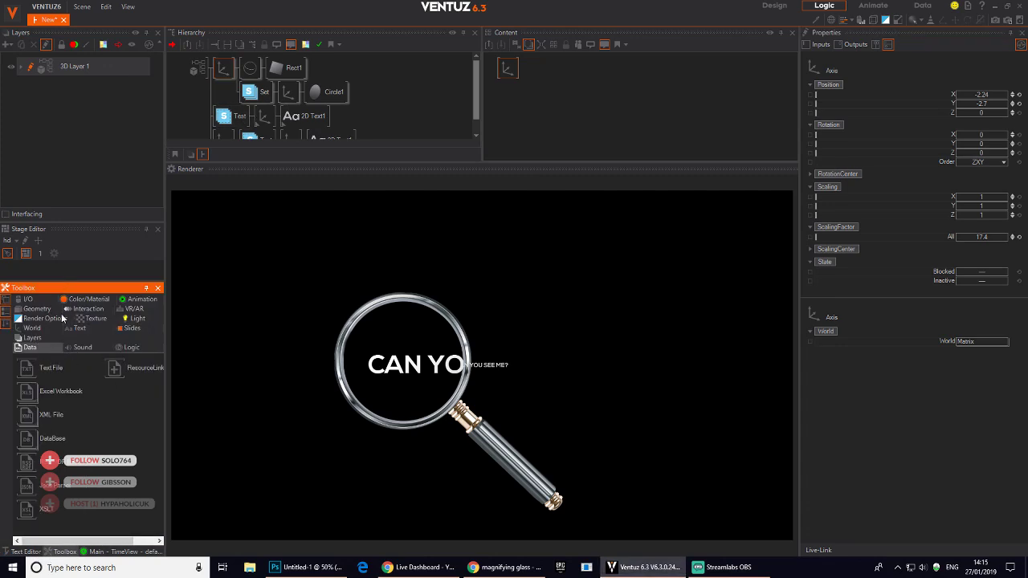
pyautogui.moveTo(165, 330); pyautogui.dragTo(266, 329)
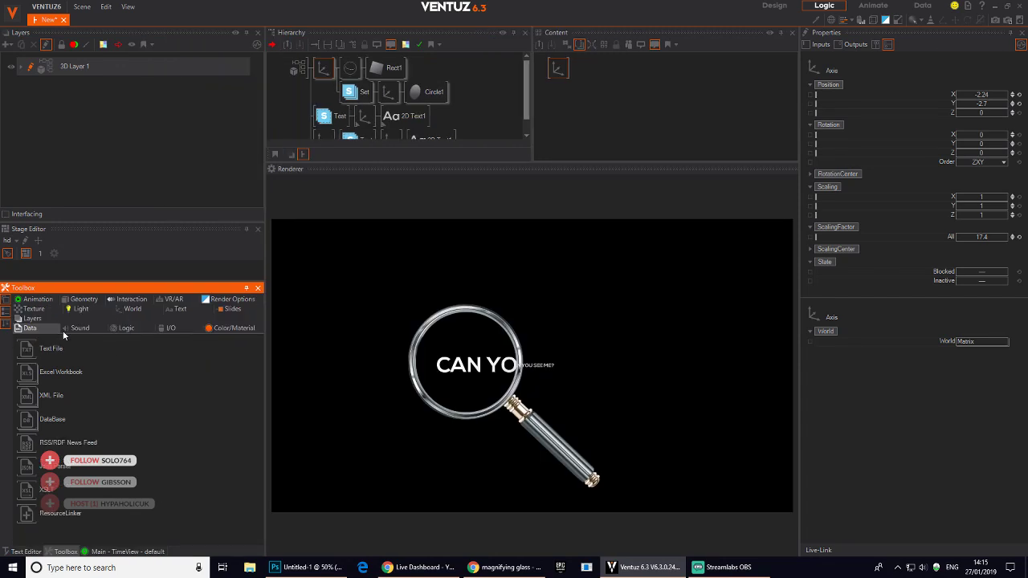
pyautogui.click(131, 300)
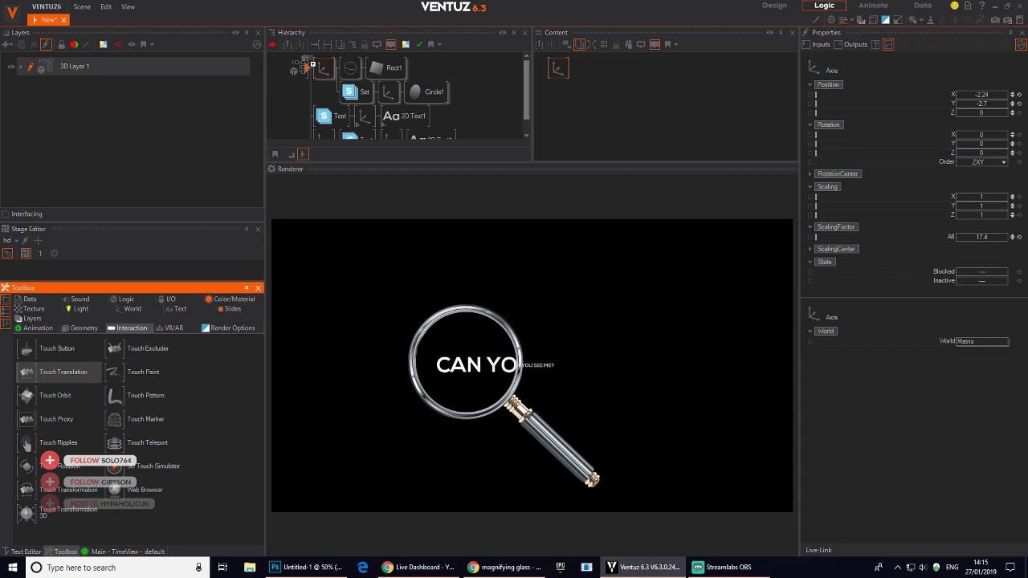
pyautogui.moveTo(308, 61); pyautogui.dragTo(315, 67)
# - Reset the magnifying glass axis's X and Y position to 0
pyautogui.click(349, 69)
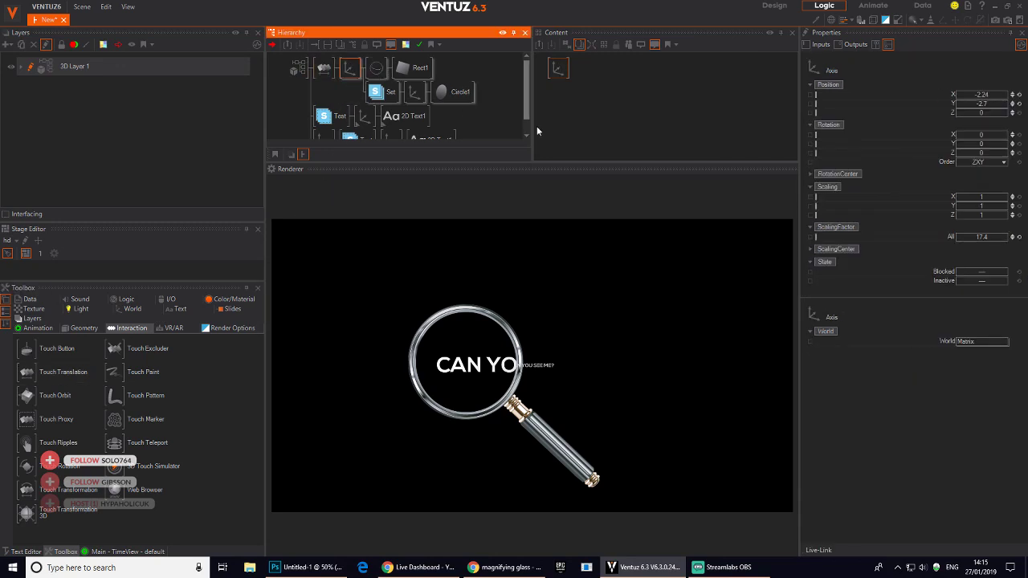
pyautogui.click(1019, 95)
pyautogui.click(1020, 103)
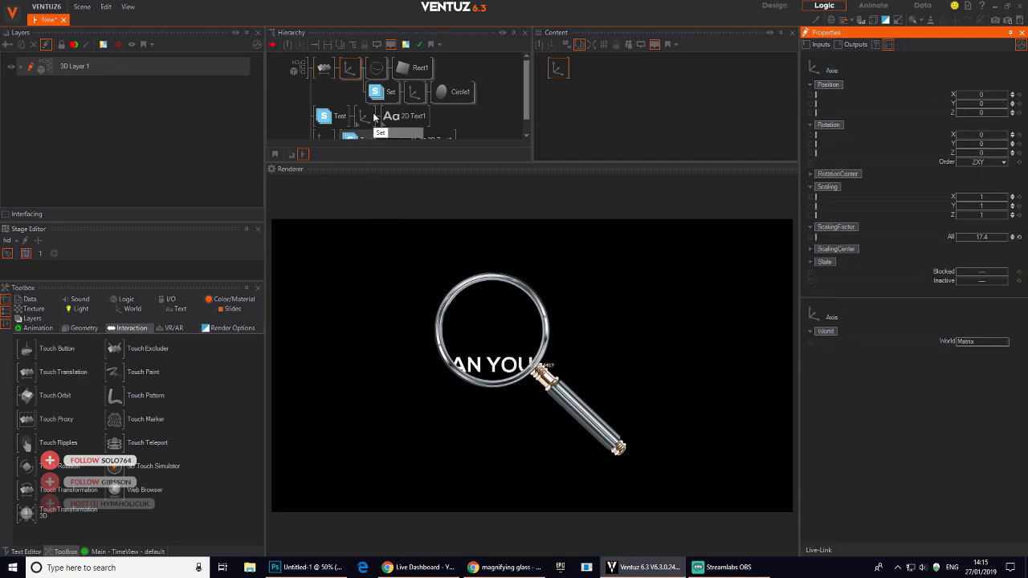
# - Test the Touch Translation by moving the magnifying glass around the rendered scene and over the text
pyautogui.click(324, 69)
pyautogui.moveTo(450, 383); pyautogui.dragTo(350, 323)
pyautogui.moveTo(456, 416); pyautogui.dragTo(573, 439)
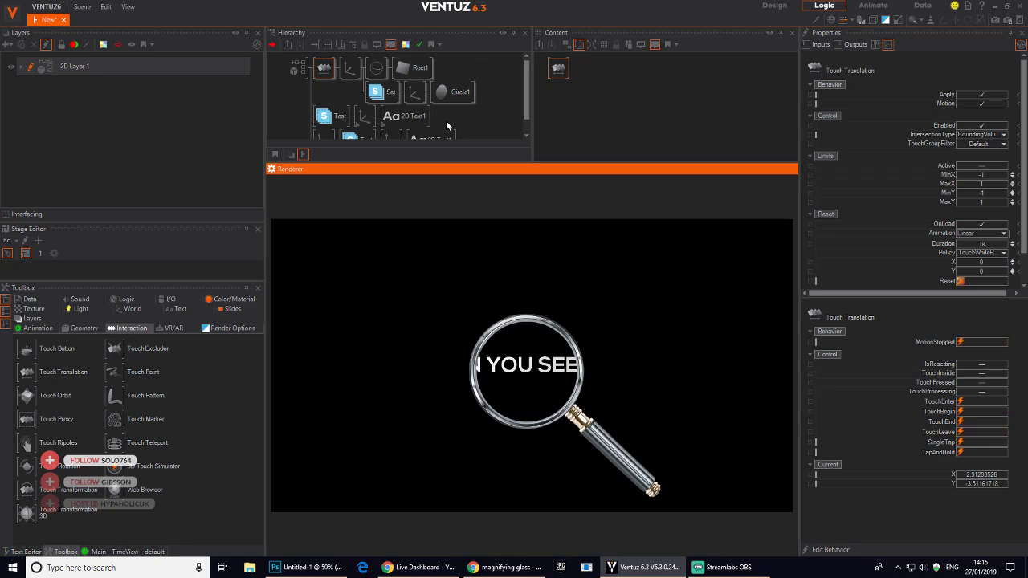
pyautogui.moveTo(425, 103); pyautogui.dragTo(409, 87, button='middle')
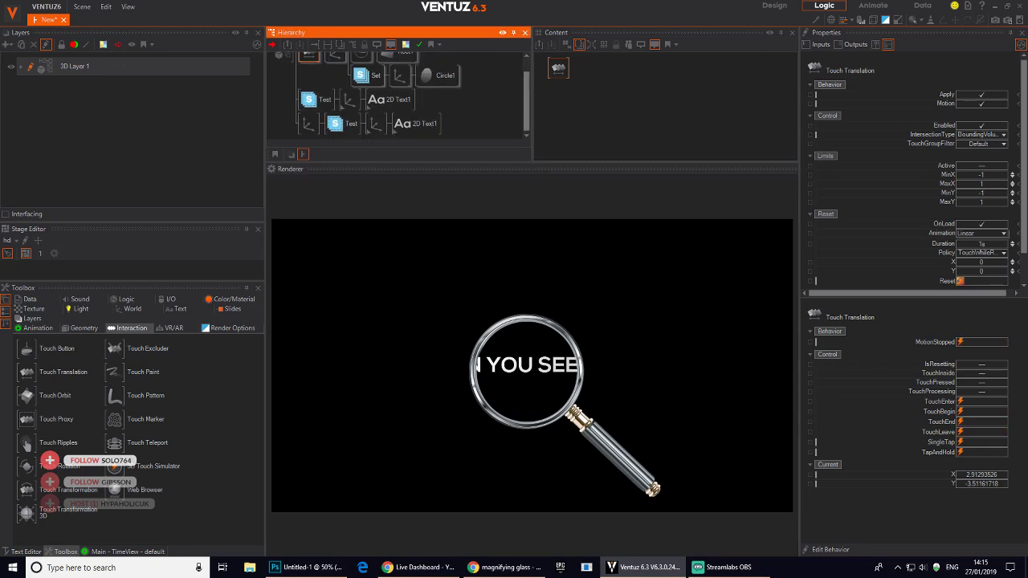
# - Switch to Chrome, search Google Images for "wheres wally image" and preview the pirate ships picture
pyautogui.hotkey('ctrl', 't')
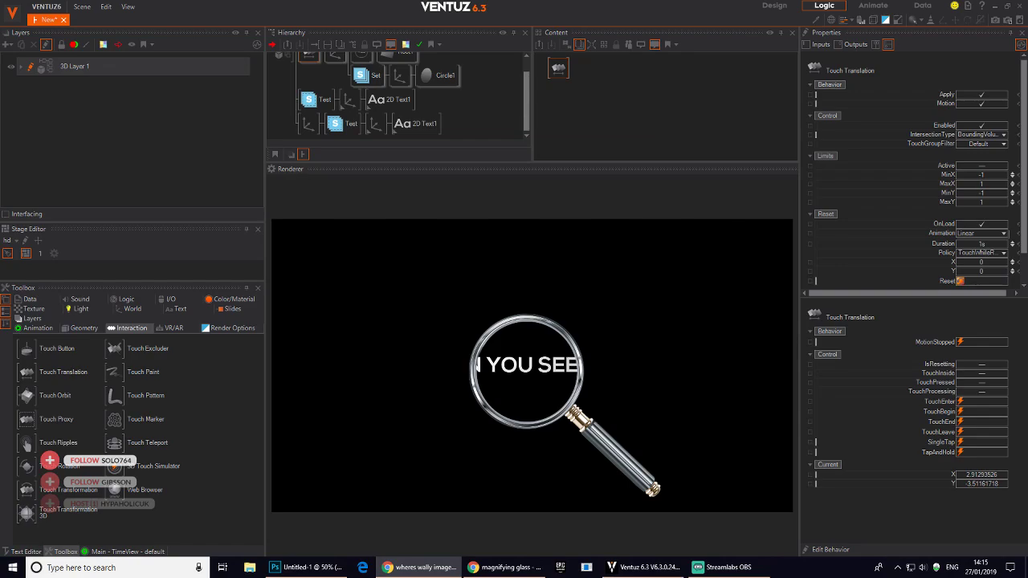
pyautogui.click(418, 567)
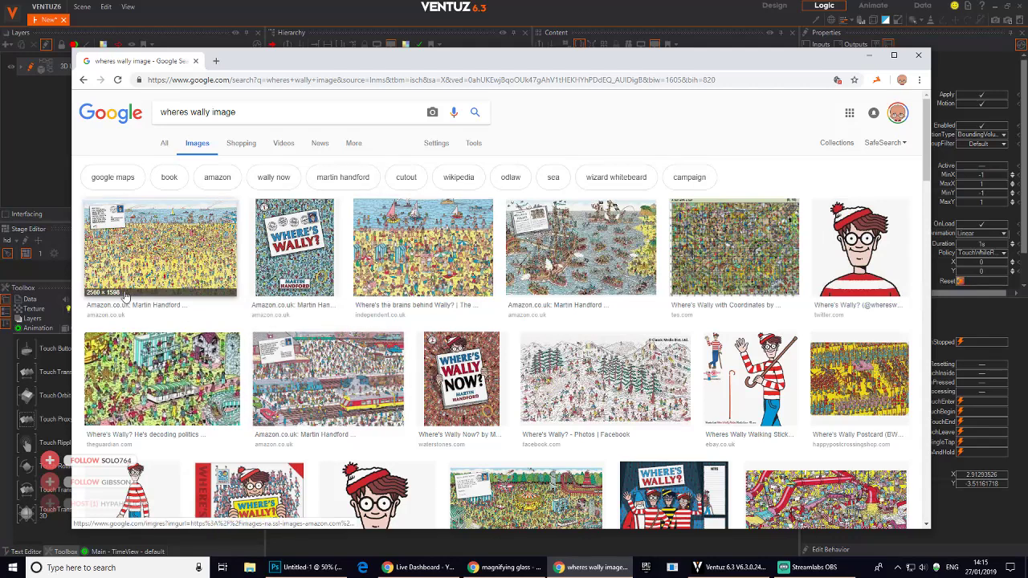
pyautogui.click(583, 246)
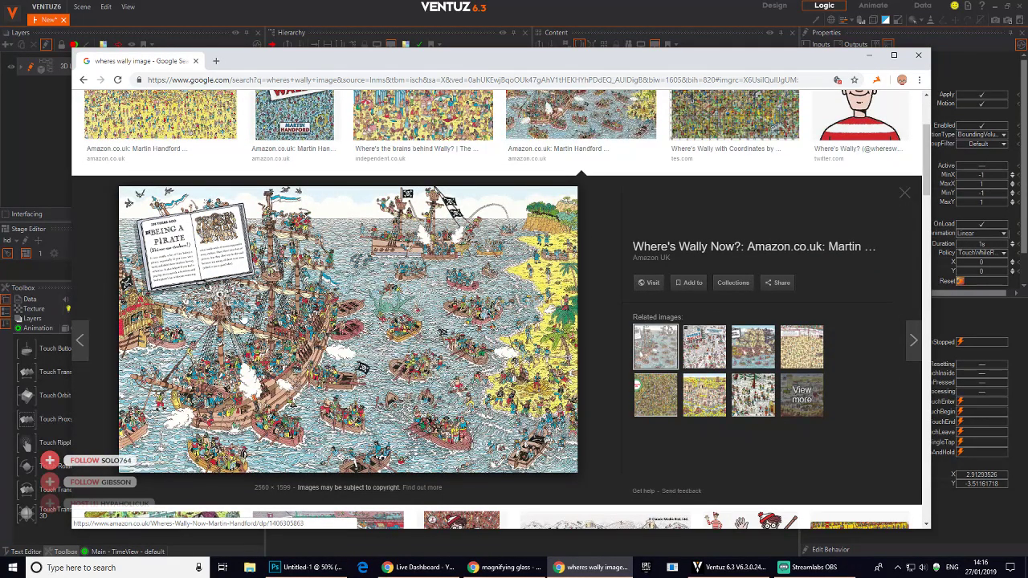
pyautogui.scroll(2, 385, 347)
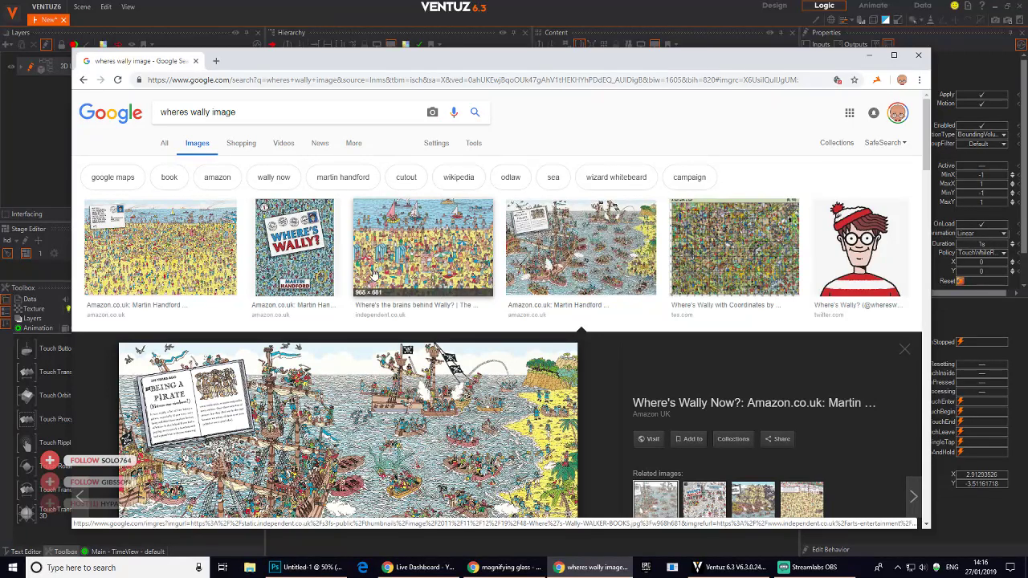
# - Save the crowded beach image as 48-Where's-Wally-WALKER-BOOKS.jpg in the ECO folder on the Desktop and return to Ventuz
pyautogui.click(461, 257)
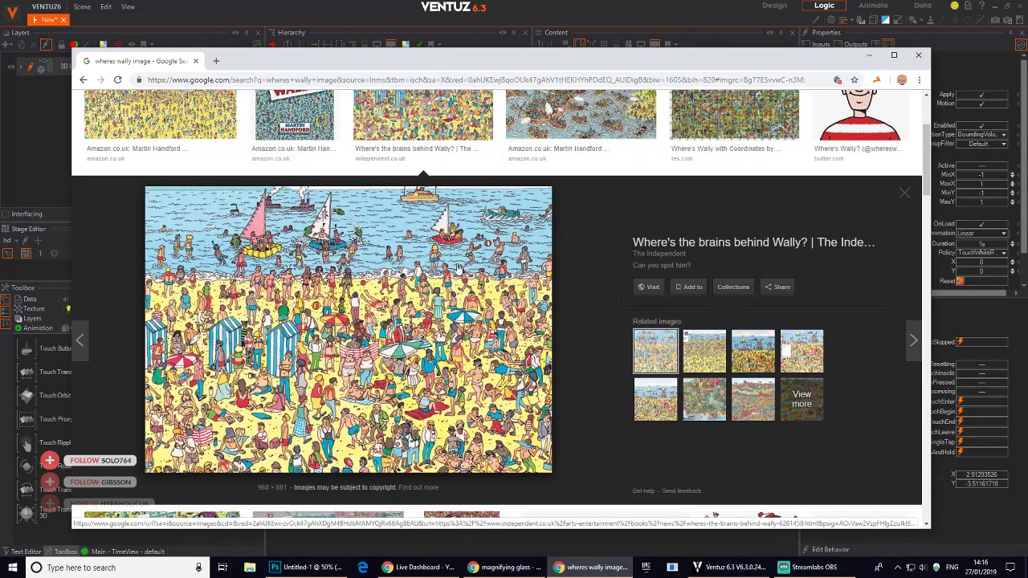
pyautogui.rightClick(386, 295)
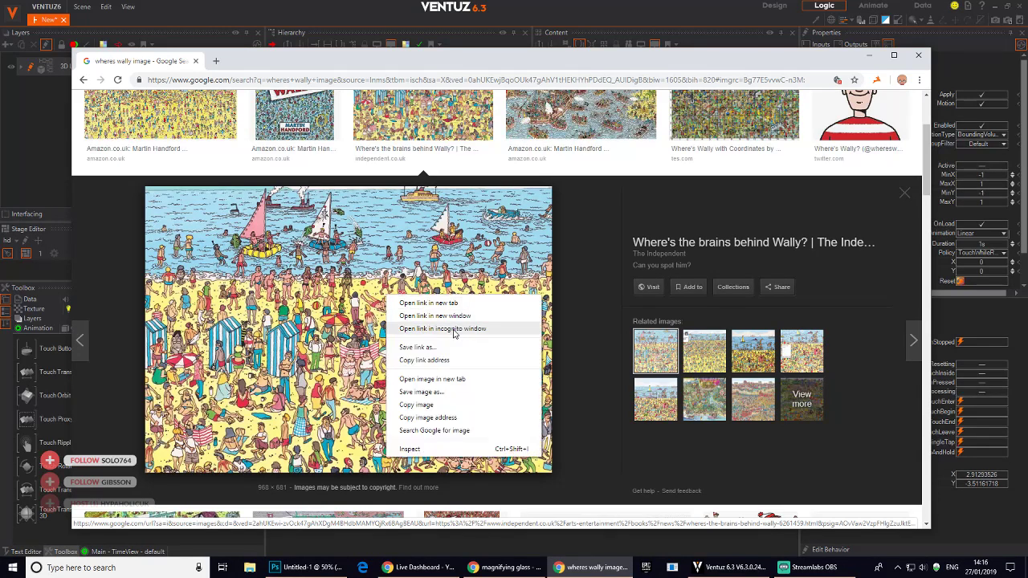
pyautogui.click(432, 395)
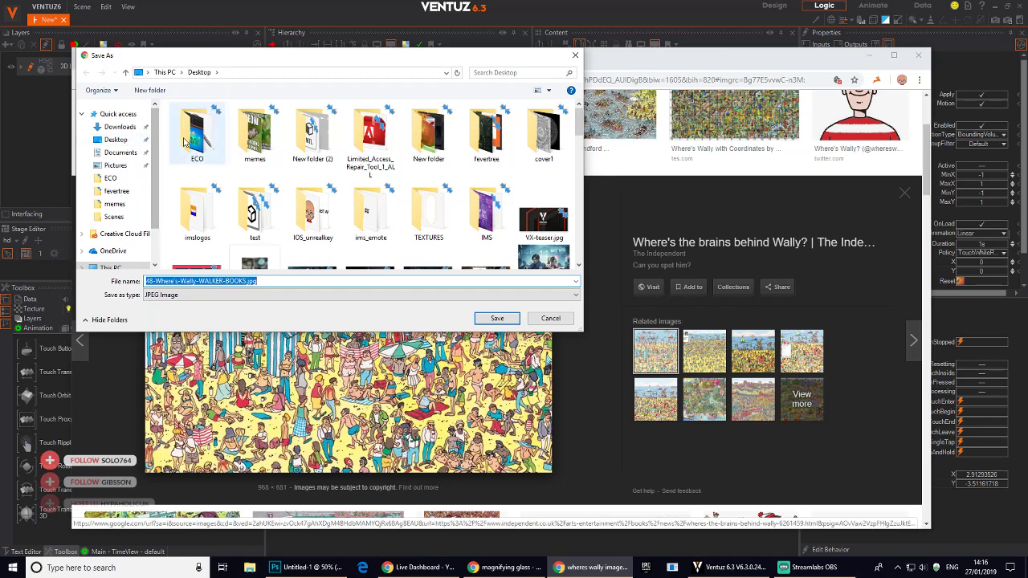
pyautogui.doubleClick(196, 132)
pyautogui.click(509, 321)
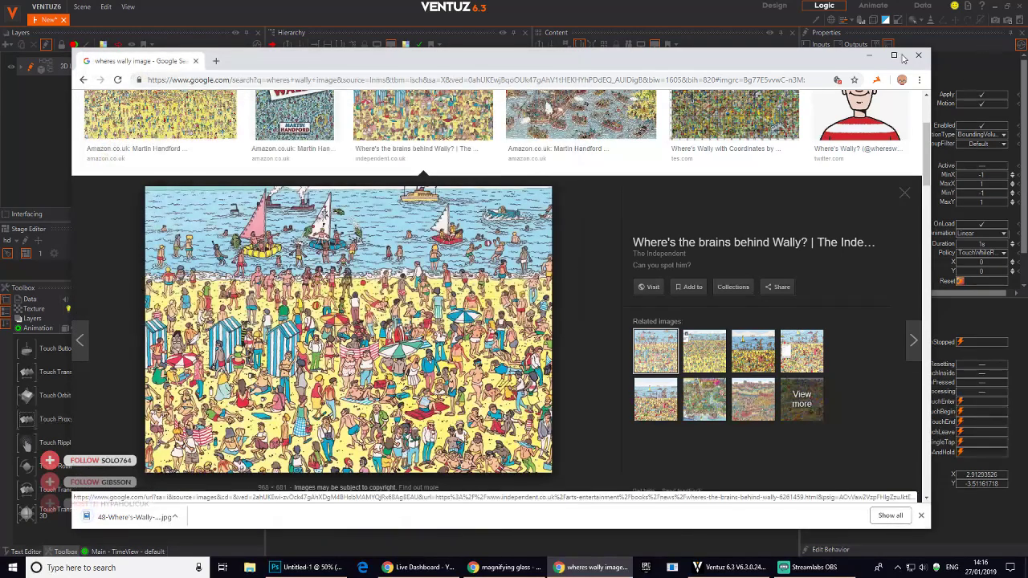
pyautogui.click(869, 55)
# - Block both 2D Text nodes in the two stencil Test branches of the hierarchy
pyautogui.click(468, 98)
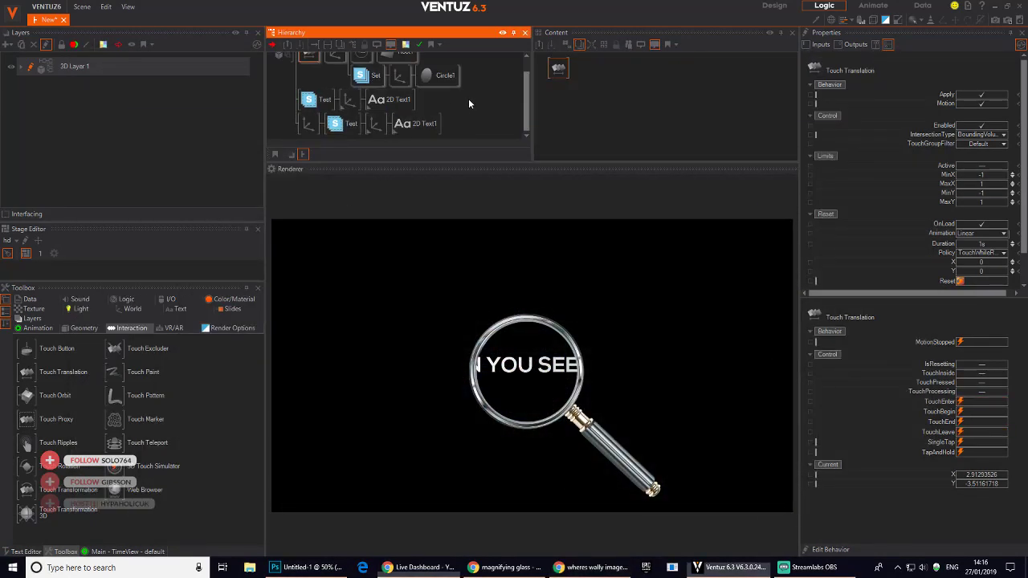
pyautogui.click(403, 121)
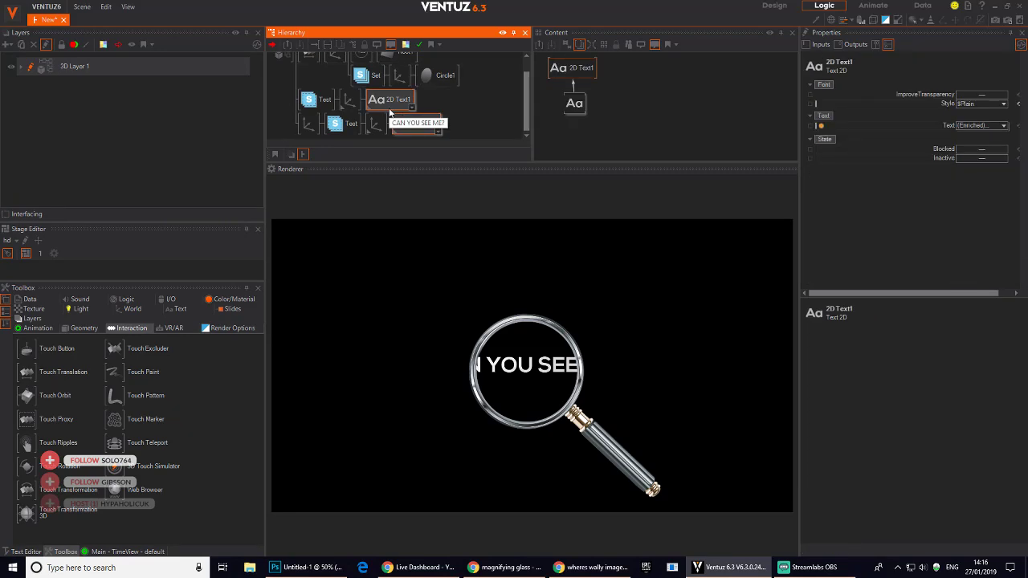
pyautogui.hotkey('ctrl', 'b')
# - Insert a Color Solid material beneath the axis of the upper stencil Test branch
pyautogui.doubleClick(419, 120)
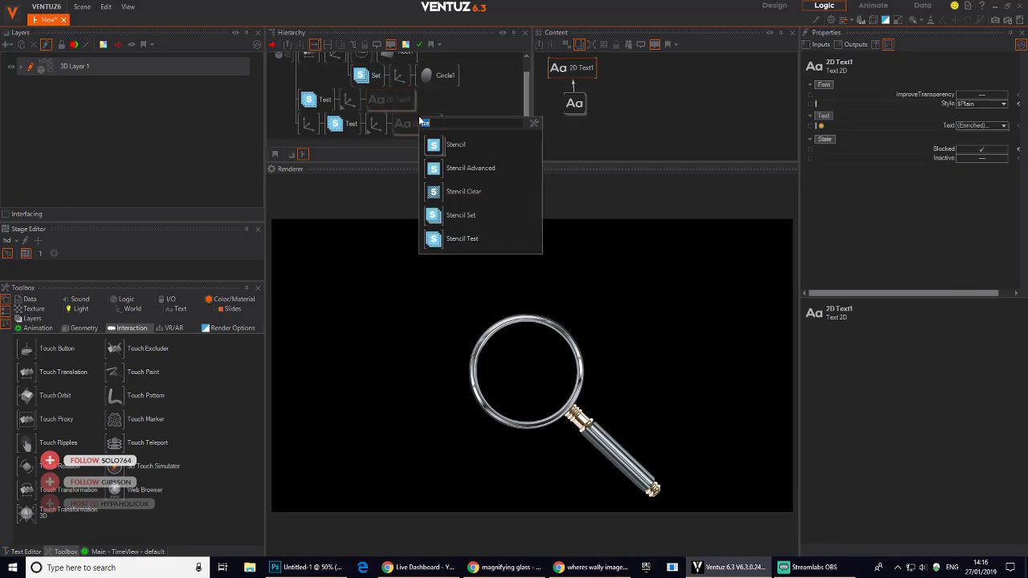
pyautogui.write('col')
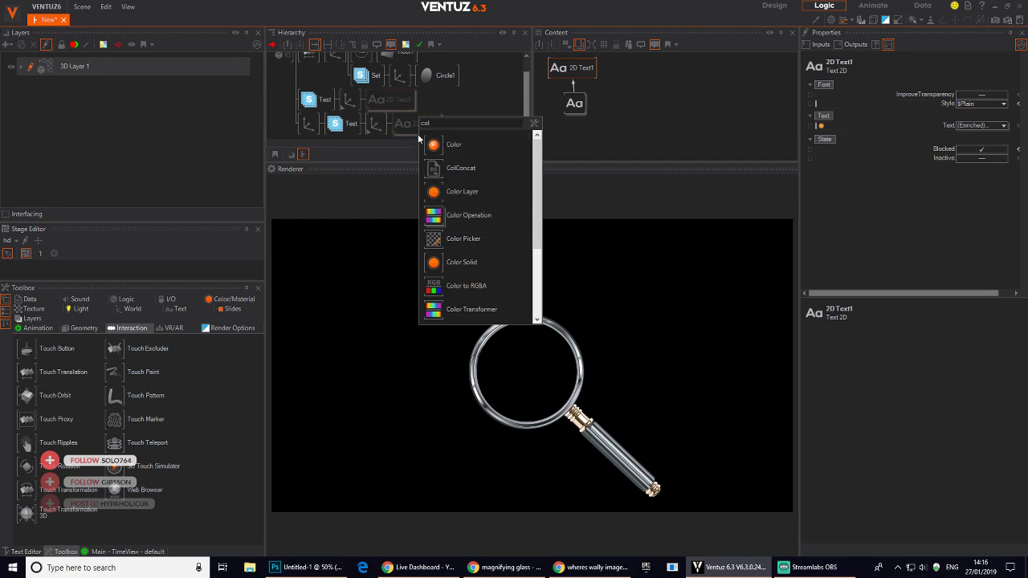
pyautogui.click(436, 260)
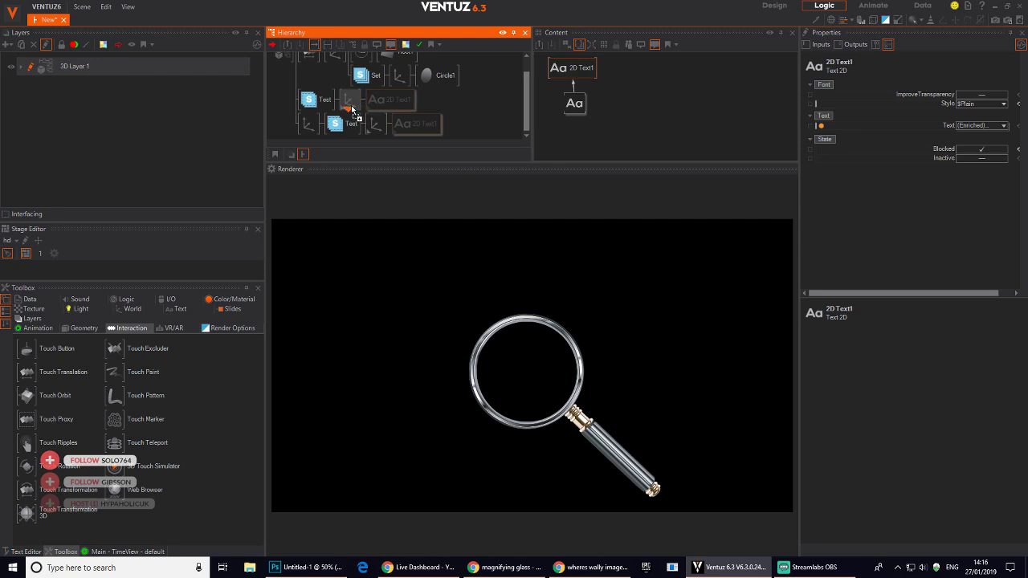
pyautogui.click(352, 109)
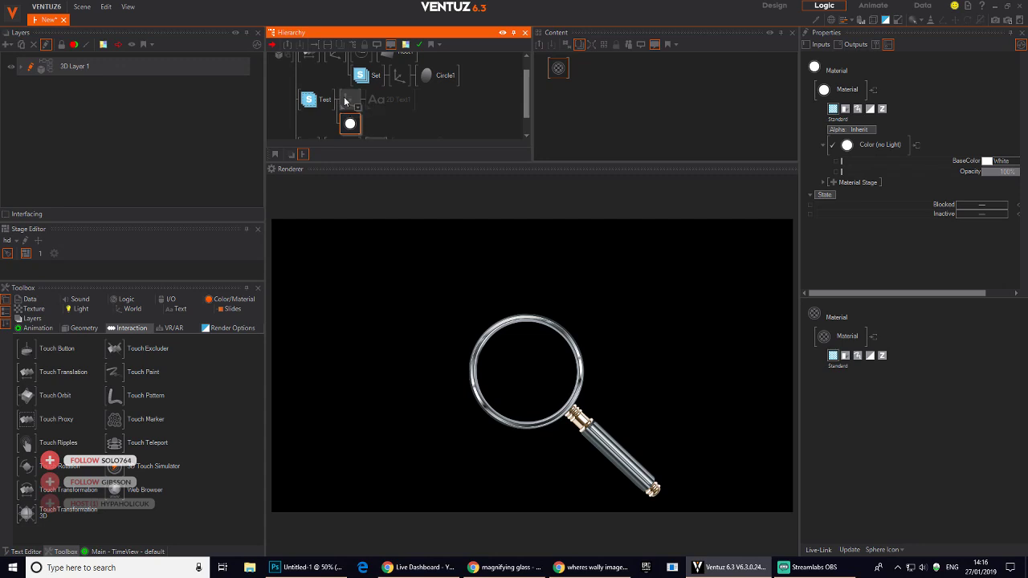
# - Block the 2D text's axis under the first Test stencil node and insert a new Axis before the material below it
pyautogui.click(345, 100)
pyautogui.scroll(-1, 387, 97)
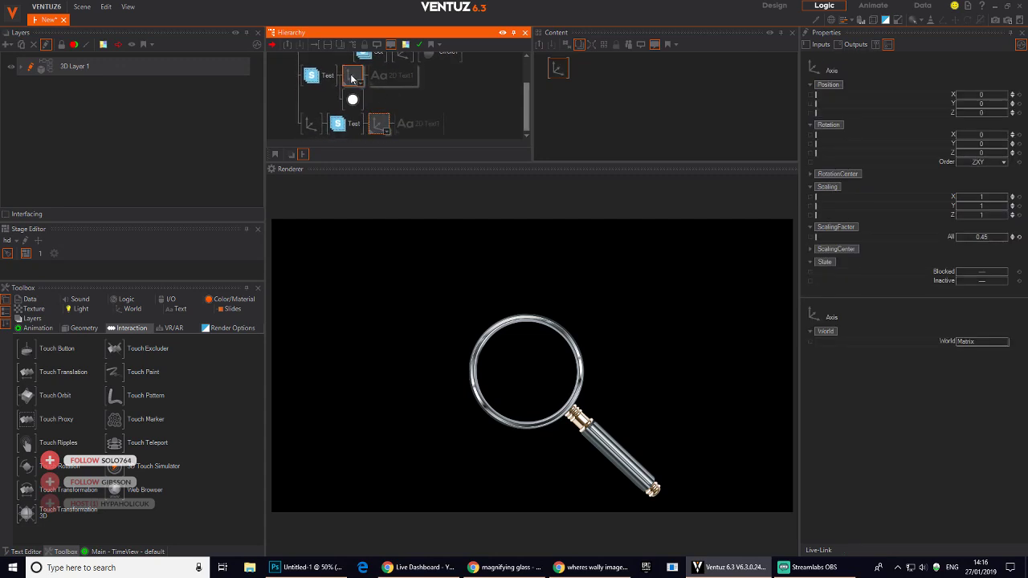
pyautogui.write('ax')
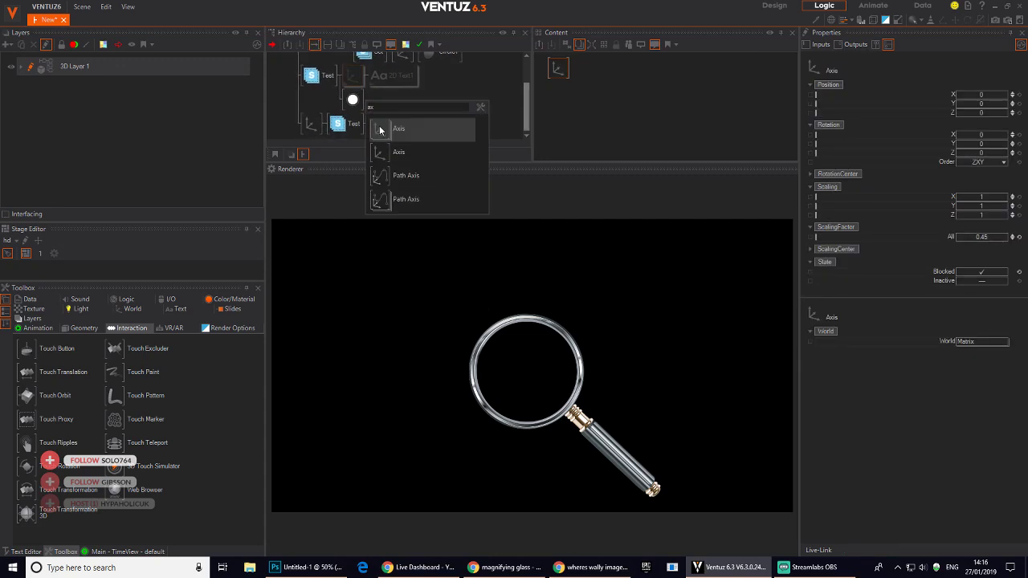
pyautogui.moveTo(379, 128)
pyautogui.mouseDown()
pyautogui.moveTo(342, 103)
pyautogui.moveTo(359, 124)
pyautogui.mouseUp()
pyautogui.write('ax')
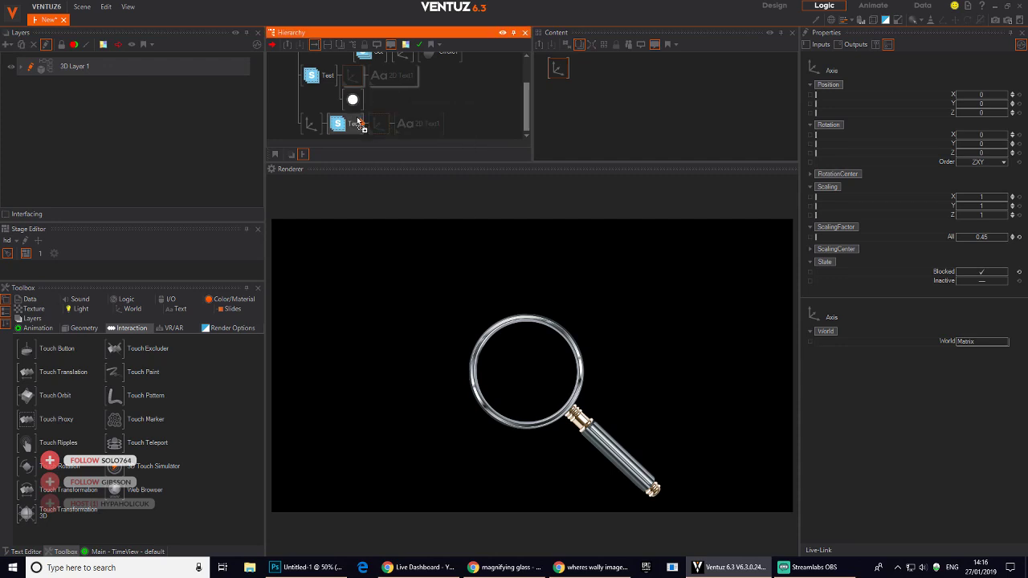
pyautogui.click(389, 103)
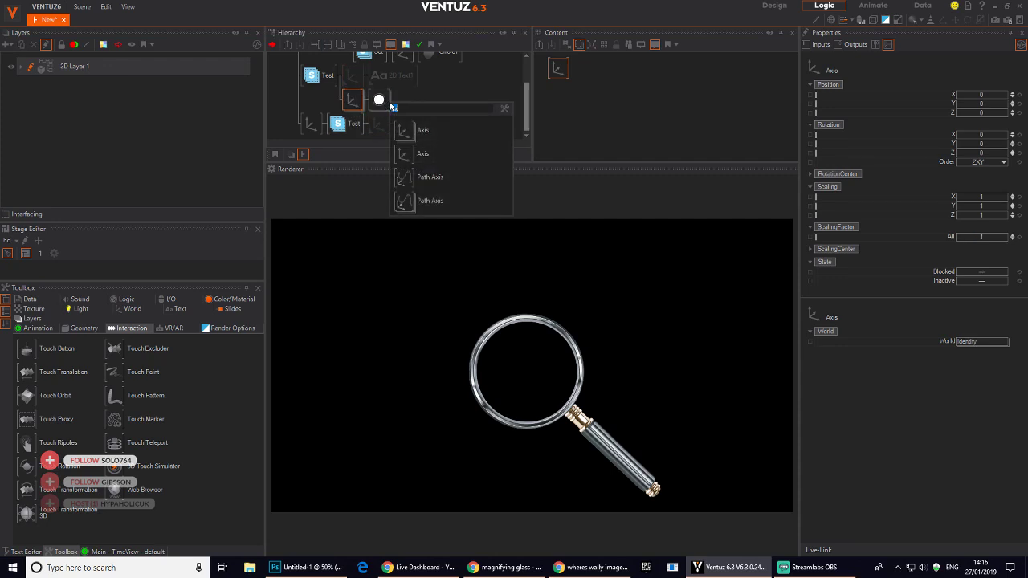
# - Attach a Rectangle geometry behind the material in the new axis branch
pyautogui.write('te')
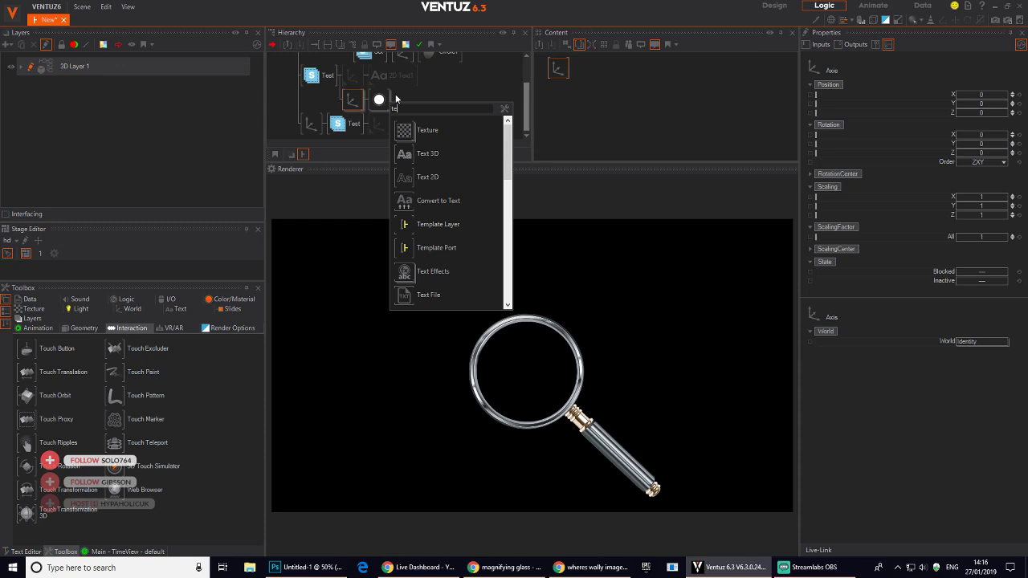
pyautogui.click(395, 99)
pyautogui.write('re')
pyautogui.moveTo(411, 151); pyautogui.dragTo(387, 102)
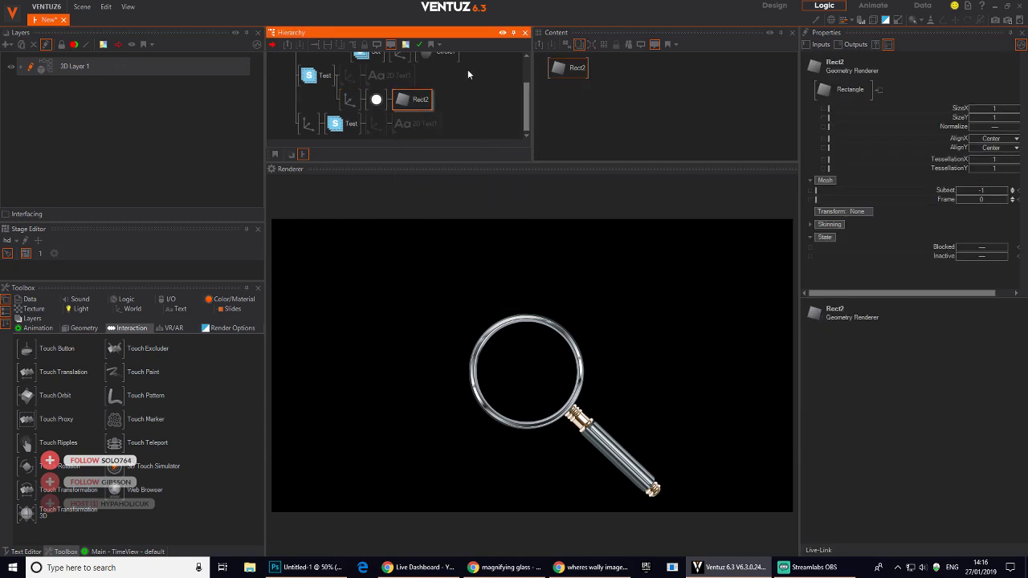
# - Add a default texture stage to the rectangle's material and load the 48-Where's-Wally-WALKER-BOOKS.jpg image into it
pyautogui.click(350, 100)
pyautogui.click(373, 104)
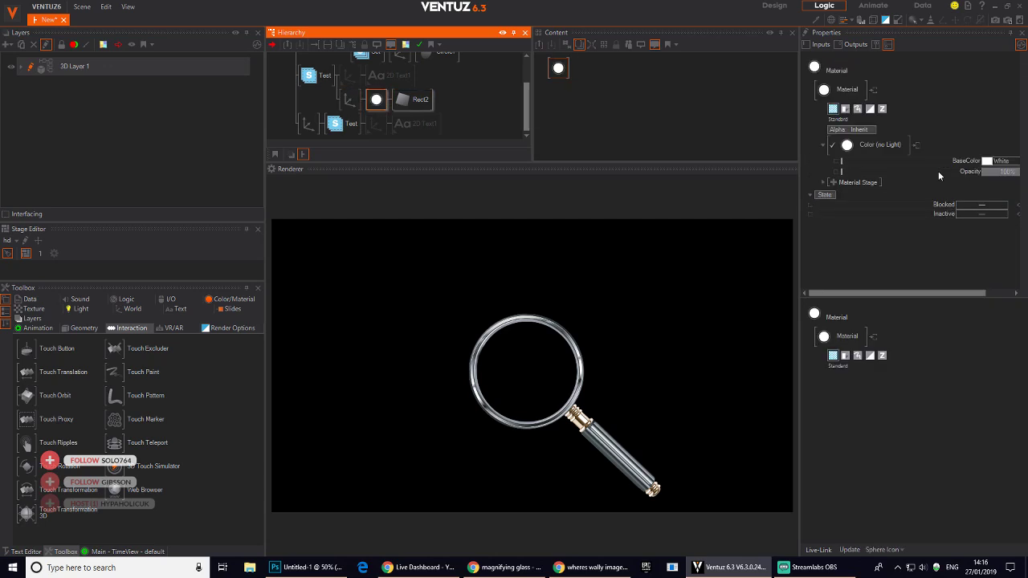
pyautogui.click(831, 182)
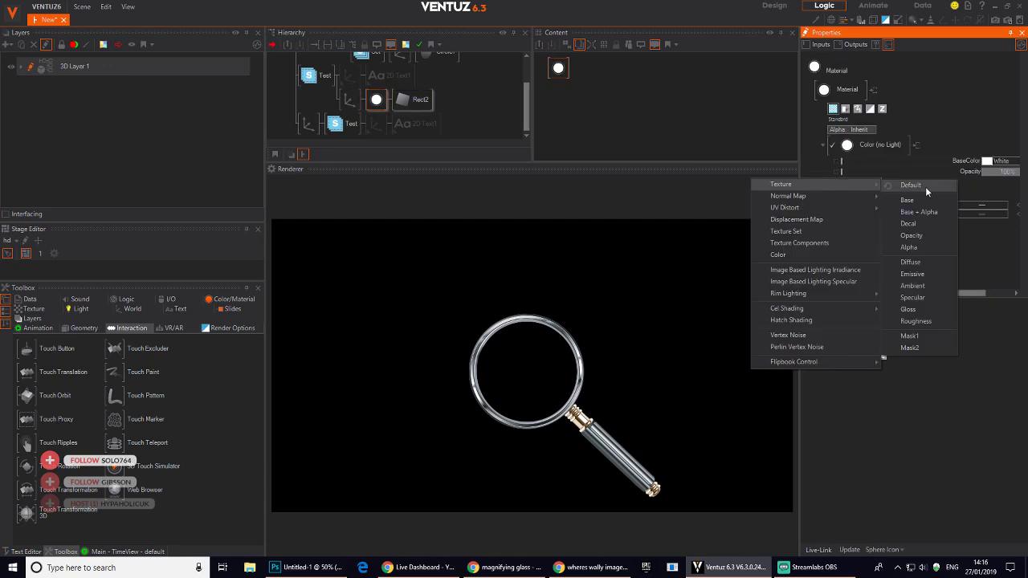
pyautogui.click(924, 187)
pyautogui.click(863, 224)
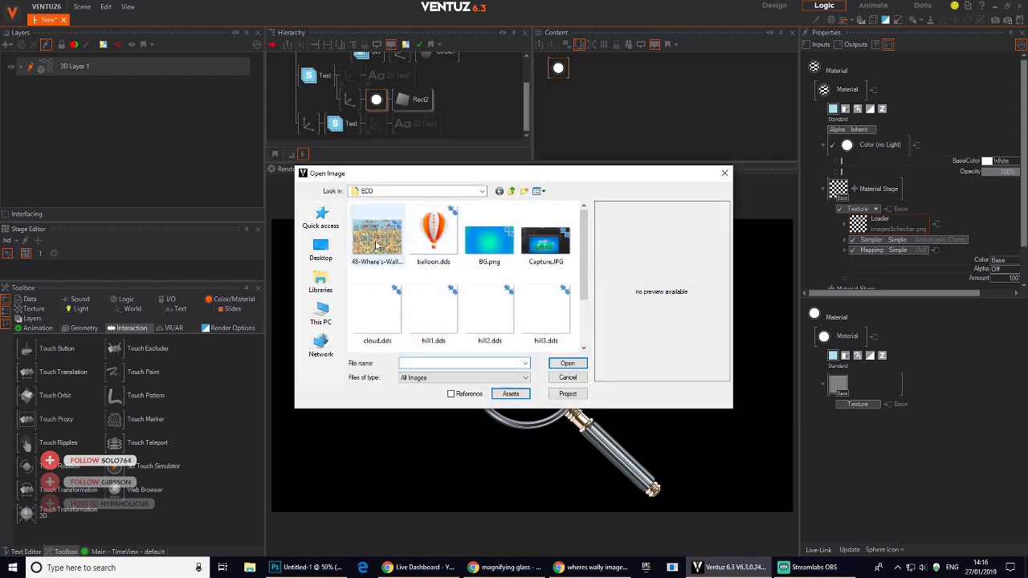
pyautogui.click(378, 242)
pyautogui.click(573, 366)
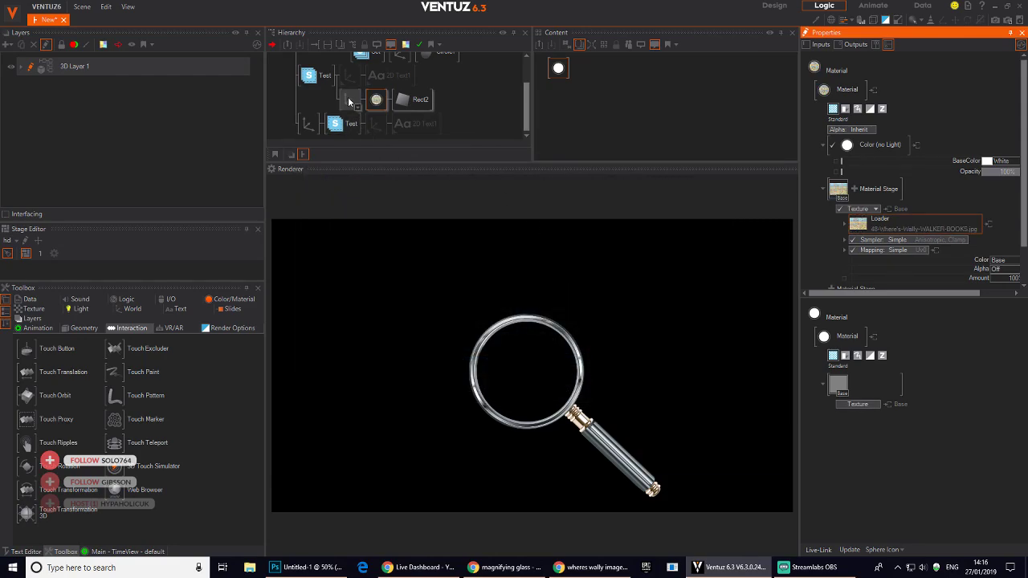
# - Fit the picture rectangle to the view by setting its axis to scaling factor 25.04, position Z 4.1, scaling X 2.01 and Y 1.15
pyautogui.click(347, 96)
pyautogui.moveTo(981, 240); pyautogui.dragTo(1007, 234)
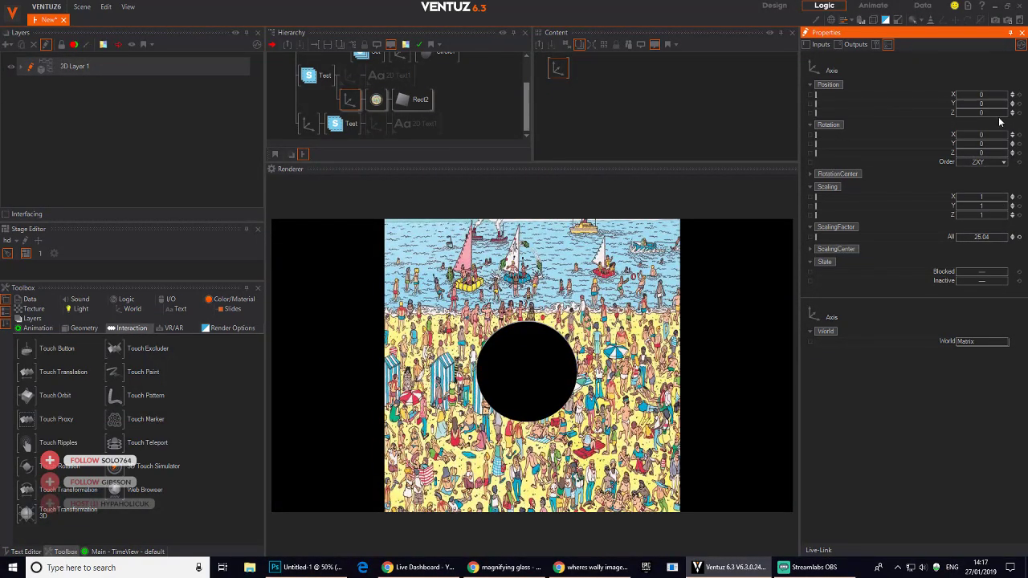
pyautogui.moveTo(997, 114); pyautogui.dragTo(996, 113)
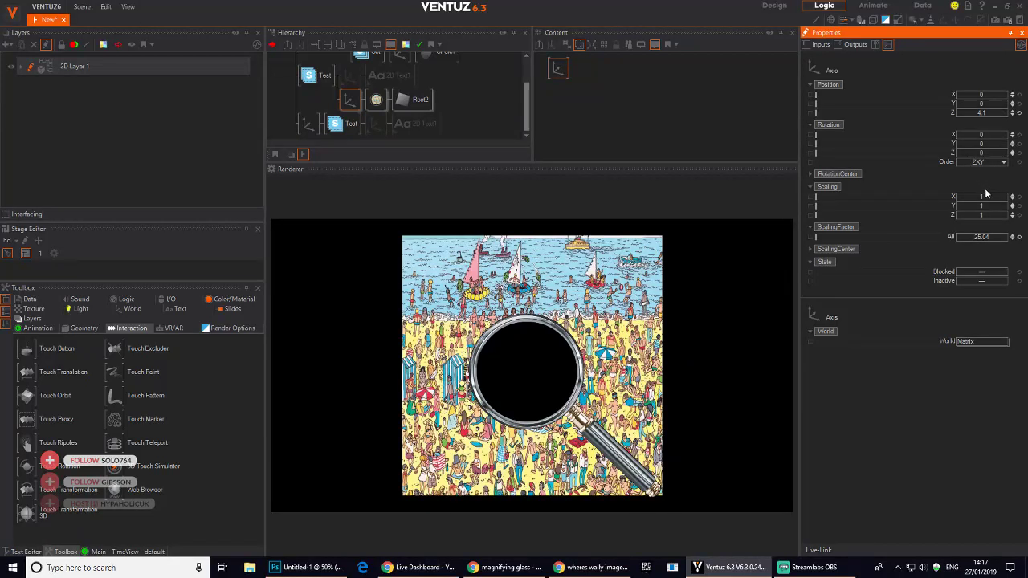
pyautogui.moveTo(986, 194); pyautogui.dragTo(989, 205)
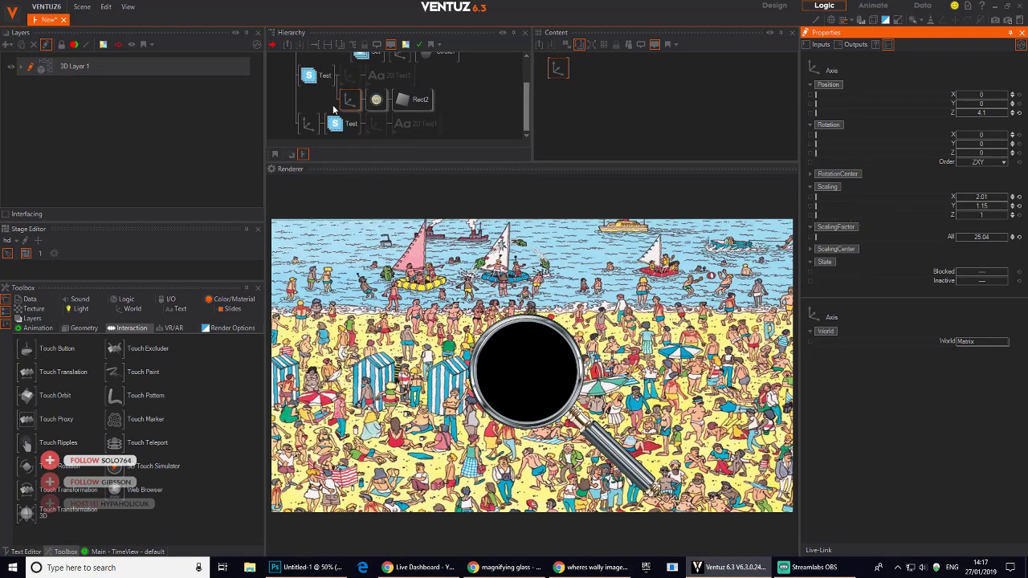
# - Copy the picture's axis branch onto the second Test stencil node and try moving the magnifying glass over the image
pyautogui.moveTo(332, 107); pyautogui.dragTo(410, 75, button='middle')
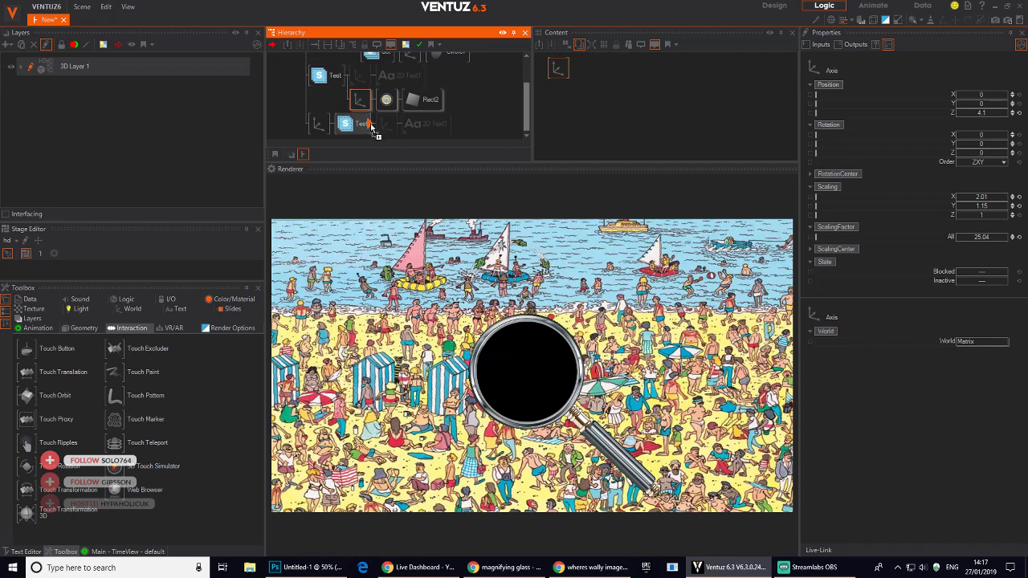
pyautogui.moveTo(391, 138); pyautogui.dragTo(390, 136)
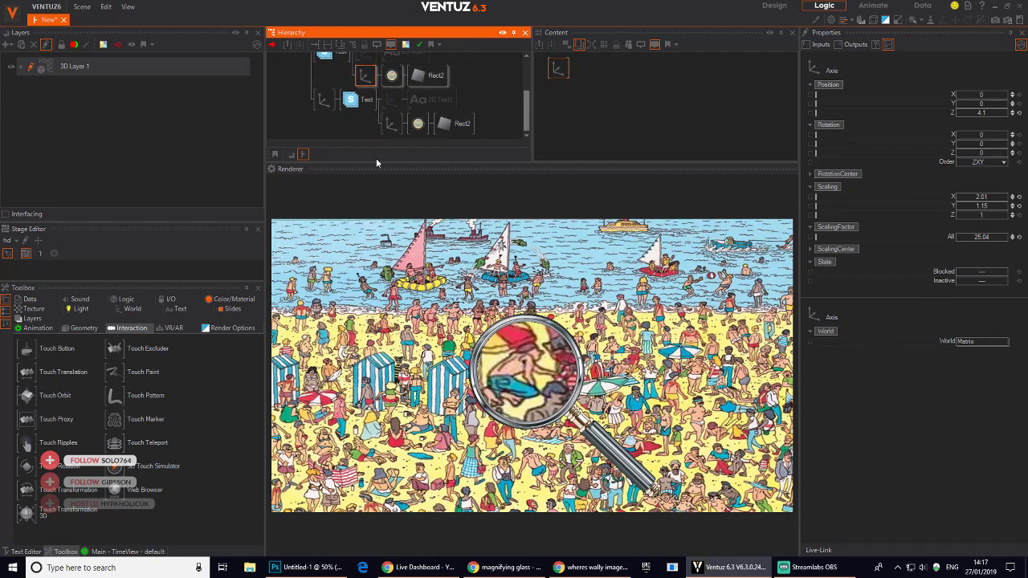
pyautogui.moveTo(543, 405); pyautogui.dragTo(532, 361)
# - Set the copied picture axis's scaling factor to 13.66 and test the magnifier over the beach scene
pyautogui.click(391, 125)
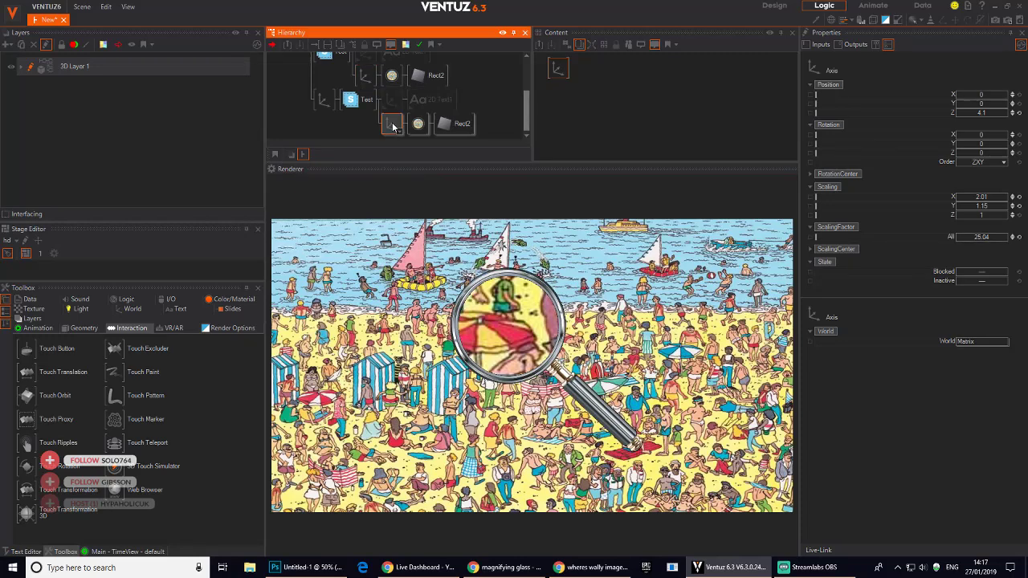
pyautogui.moveTo(981, 237); pyautogui.dragTo(1005, 238)
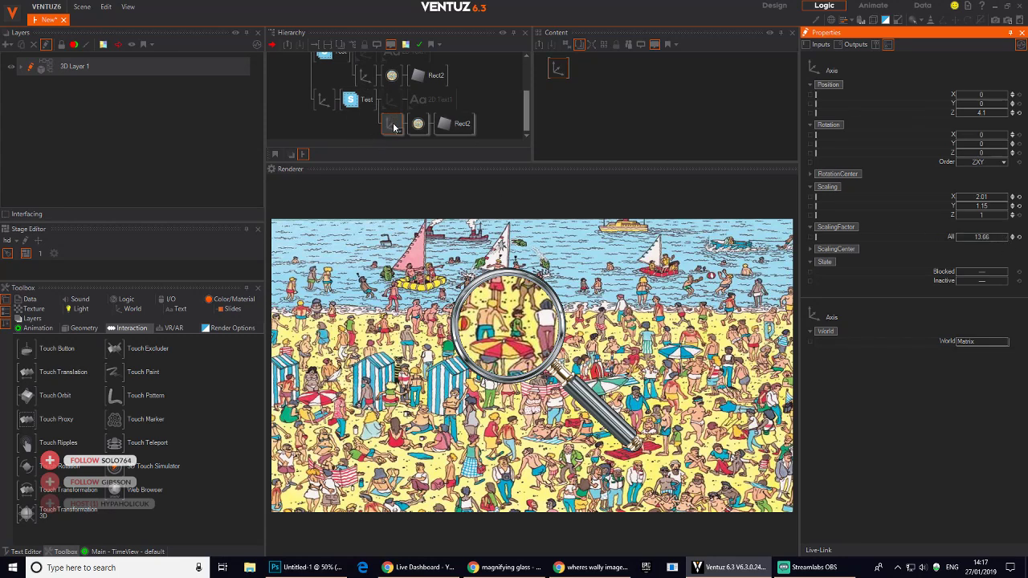
pyautogui.moveTo(499, 347); pyautogui.dragTo(492, 277)
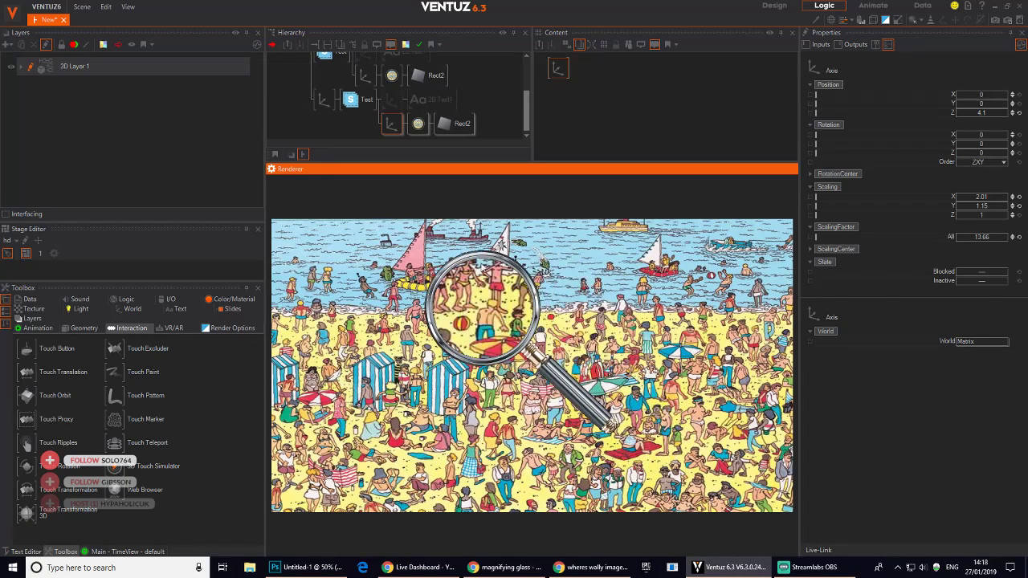
# - Activate the movement limits of the magnifier's Touch Translation node and test them by moving the glass
pyautogui.moveTo(348, 56); pyautogui.dragTo(362, 132, button='middle')
pyautogui.click(334, 72)
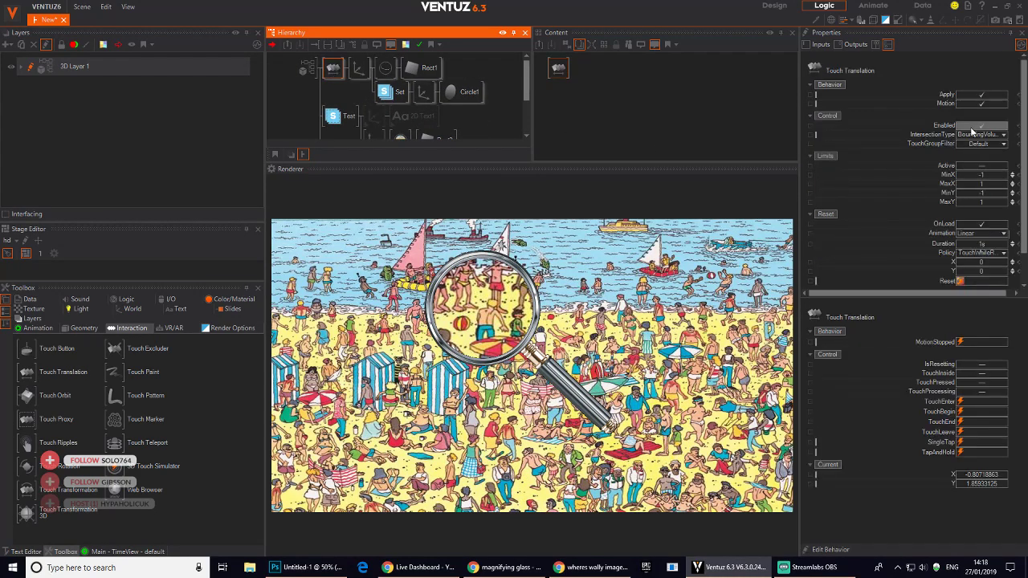
pyautogui.moveTo(1022, 128); pyautogui.dragTo(1022, 161)
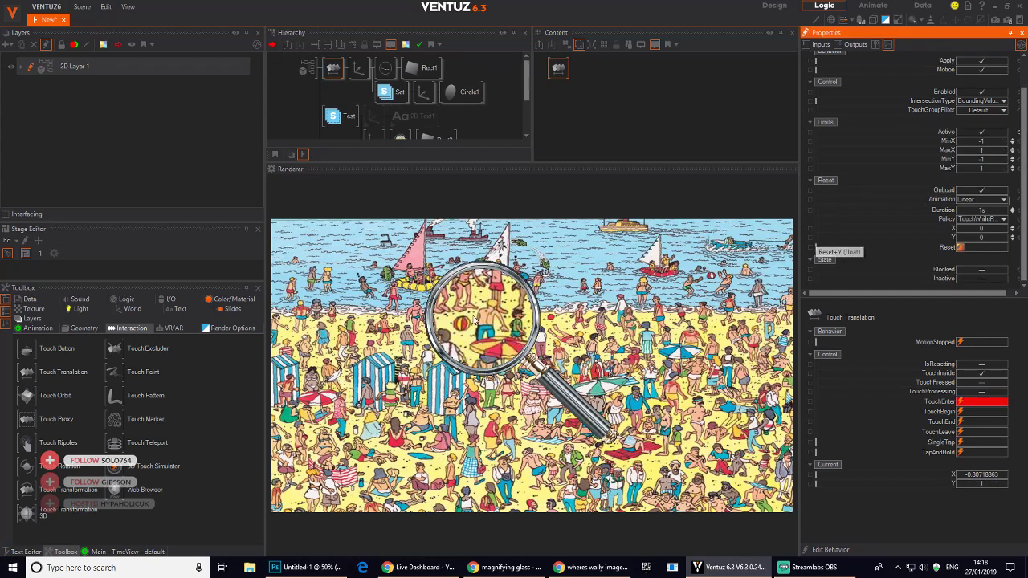
pyautogui.moveTo(499, 331); pyautogui.dragTo(167, 363)
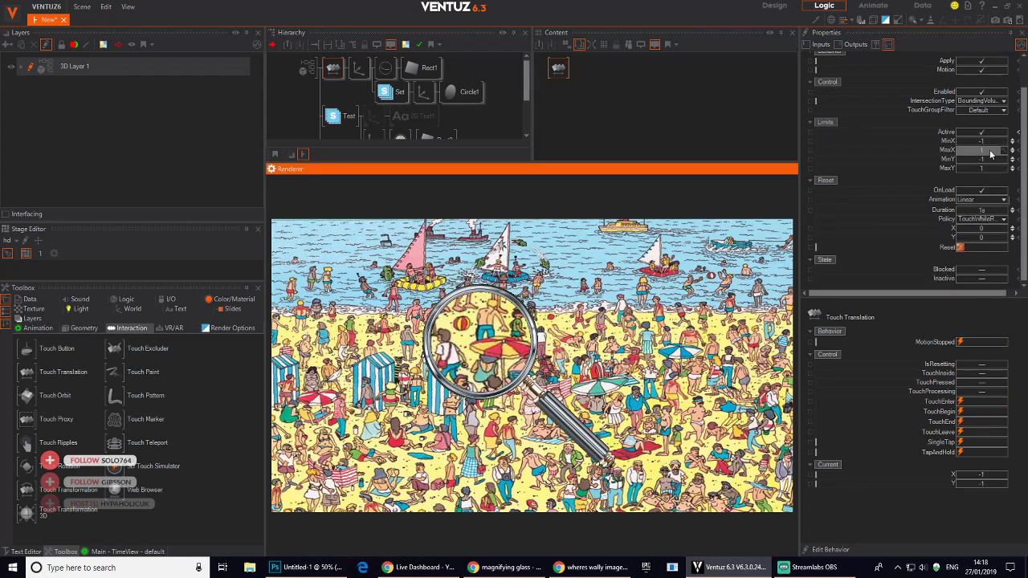
# - Set the Touch Translation limits to MinX -14 and MaxX 14, testing the magnifier's horizontal travel
pyautogui.moveTo(990, 143); pyautogui.dragTo(953, 144)
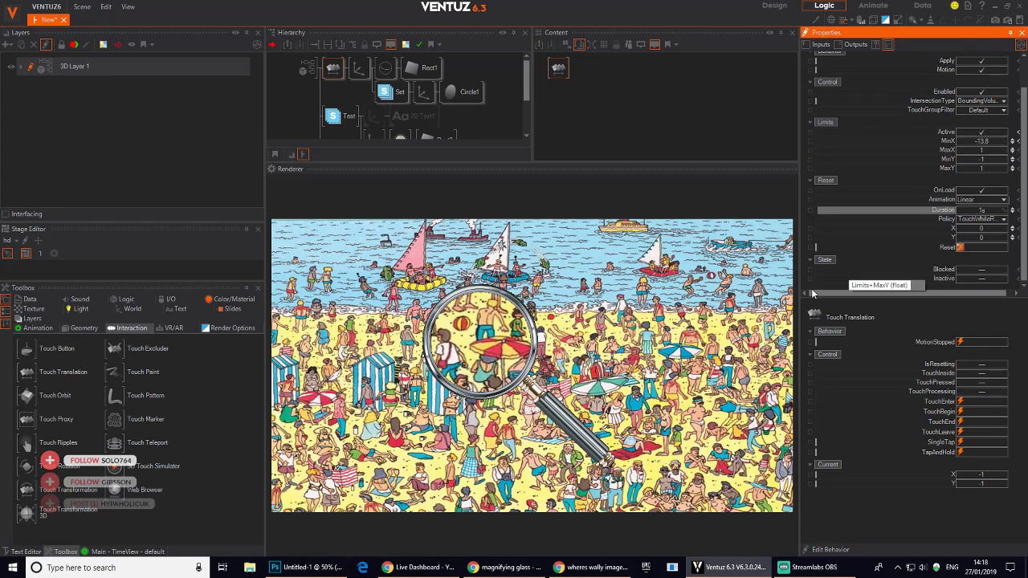
pyautogui.moveTo(487, 347); pyautogui.dragTo(231, 342)
pyautogui.click(992, 140)
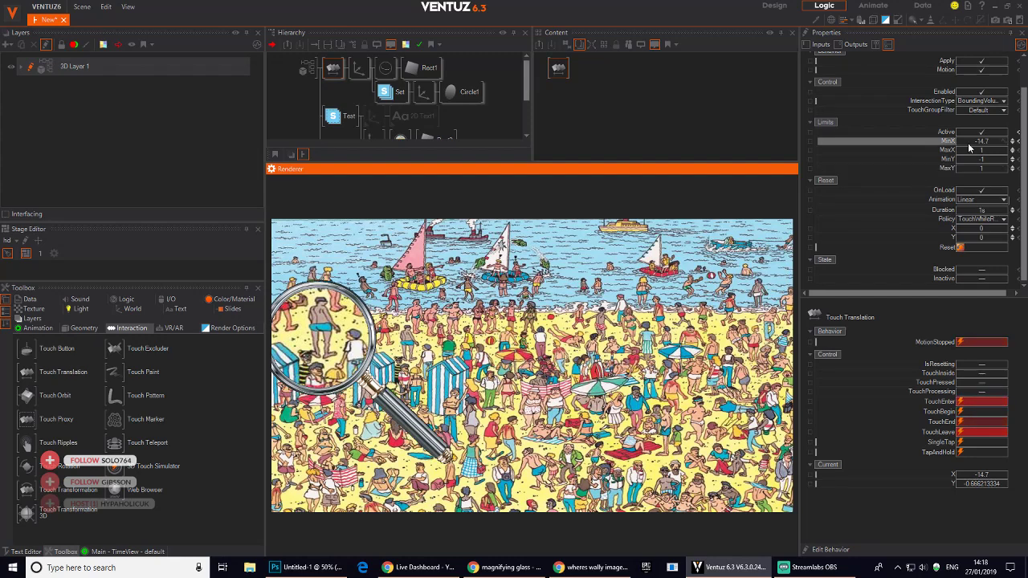
pyautogui.click(992, 141)
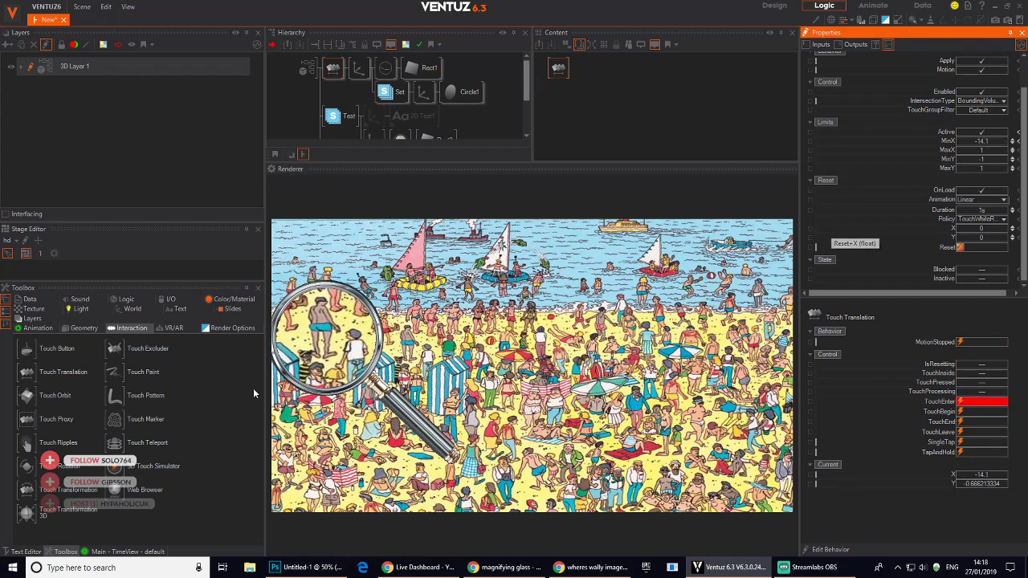
pyautogui.moveTo(974, 143); pyautogui.dragTo(975, 141)
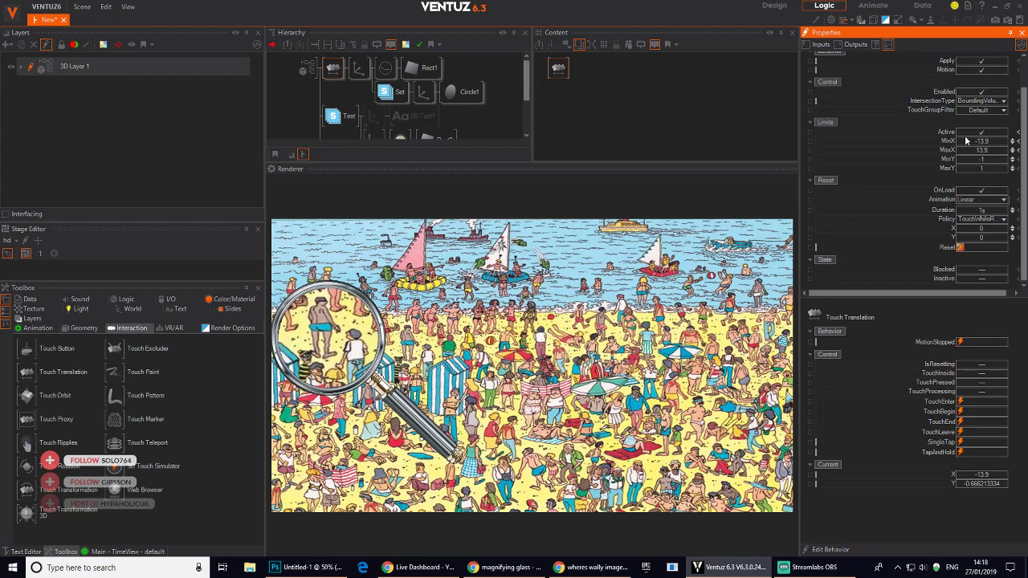
pyautogui.moveTo(992, 142); pyautogui.dragTo(987, 140)
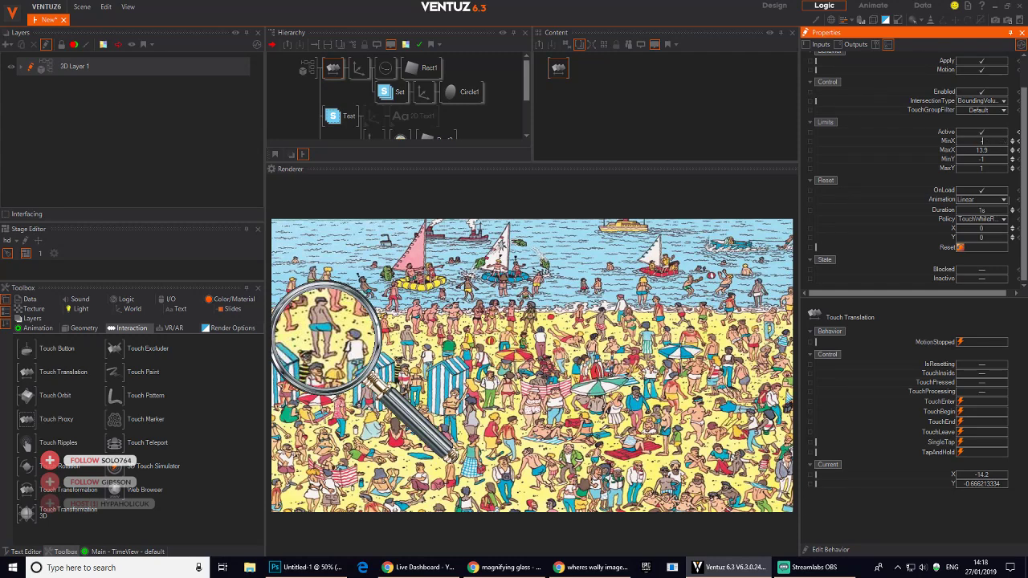
pyautogui.press('Return')
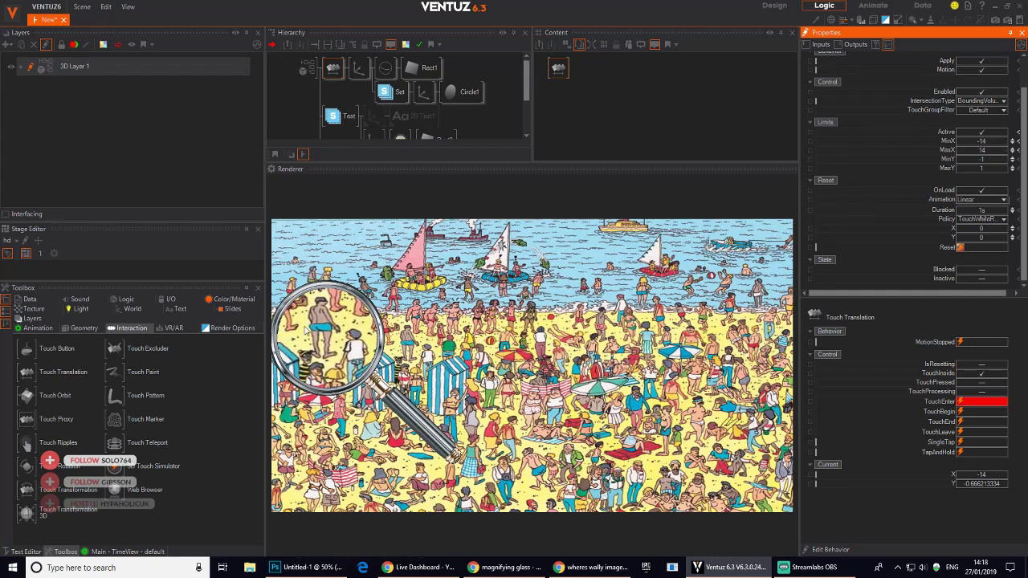
pyautogui.moveTo(319, 372); pyautogui.dragTo(556, 356)
pyautogui.moveTo(609, 334); pyautogui.dragTo(920, 371)
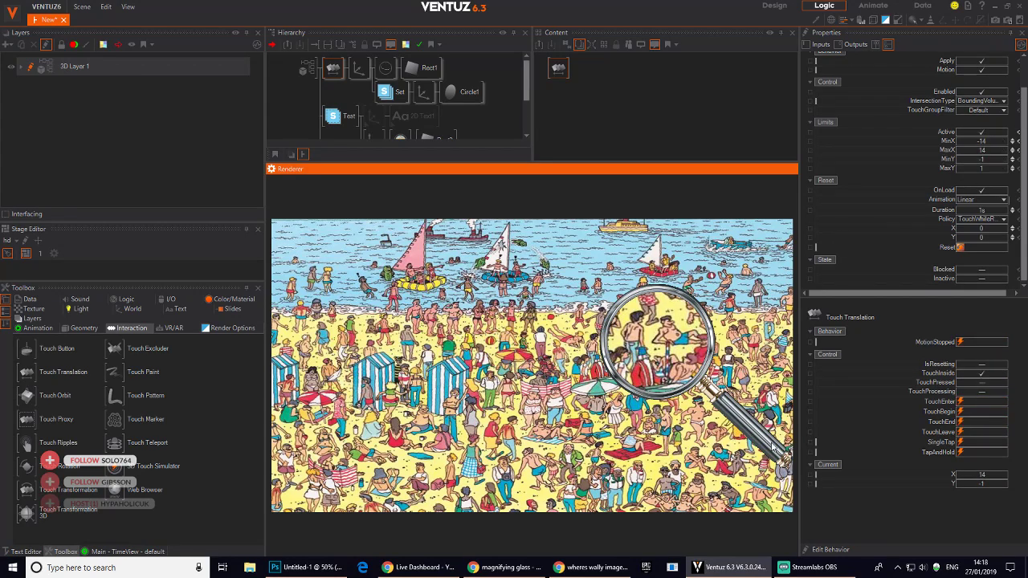
# - Raise the Touch Translation's MaxX limit to 20.8 and check how far the magnifier moves horizontally
pyautogui.click(983, 151)
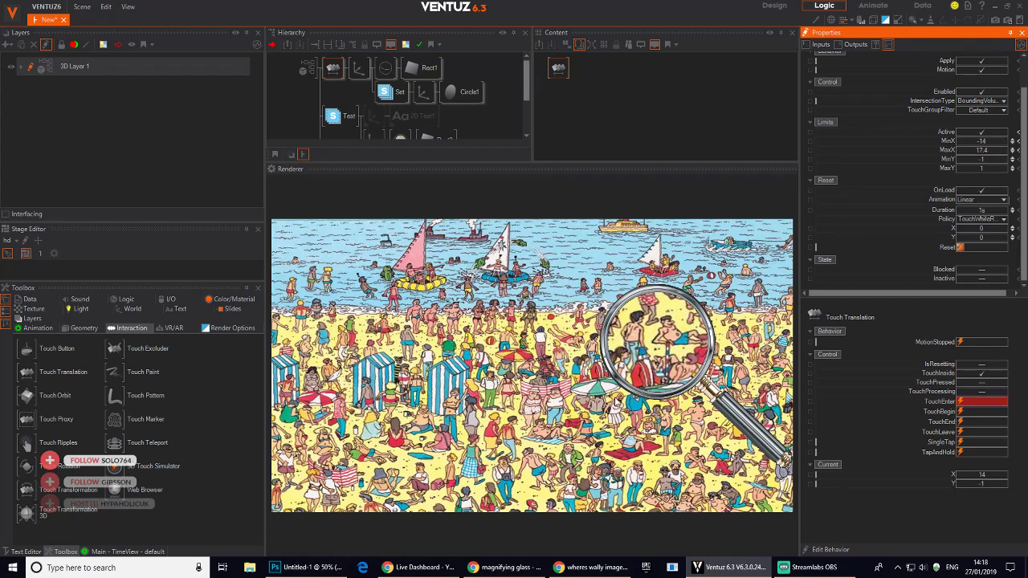
pyautogui.moveTo(636, 355); pyautogui.dragTo(712, 370)
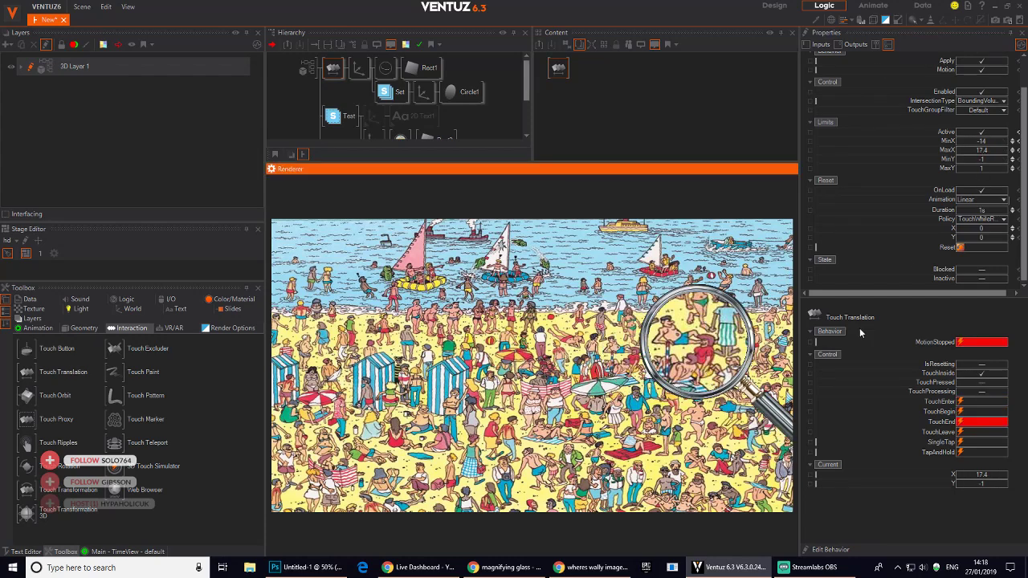
pyautogui.moveTo(978, 150); pyautogui.dragTo(1000, 150)
pyautogui.moveTo(697, 366); pyautogui.dragTo(501, 371)
pyautogui.click(978, 151)
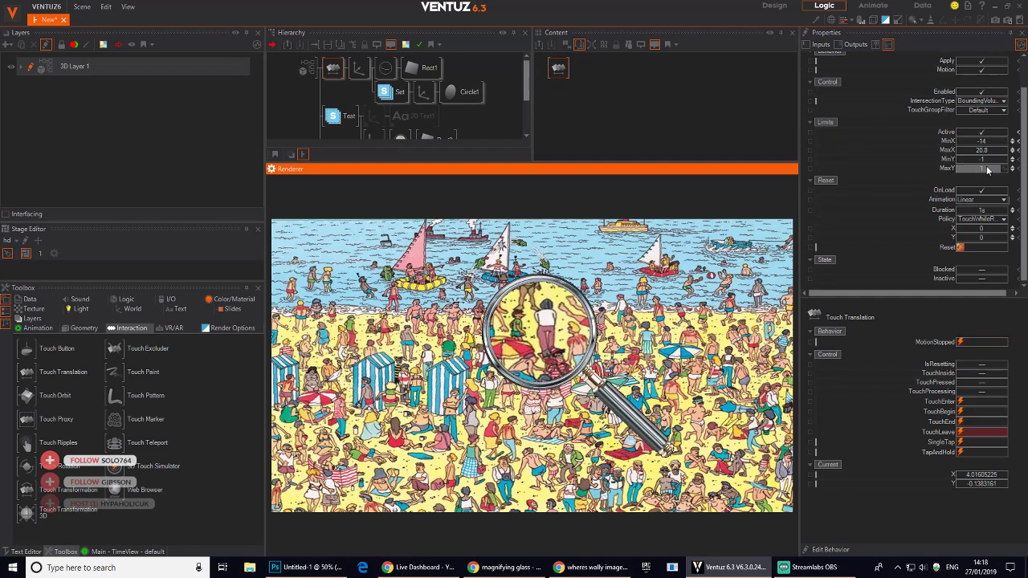
# - Set the Touch Translation limits to MinY -10.6 and MaxY 4.8, testing the magnifier's vertical travel
pyautogui.click(979, 160)
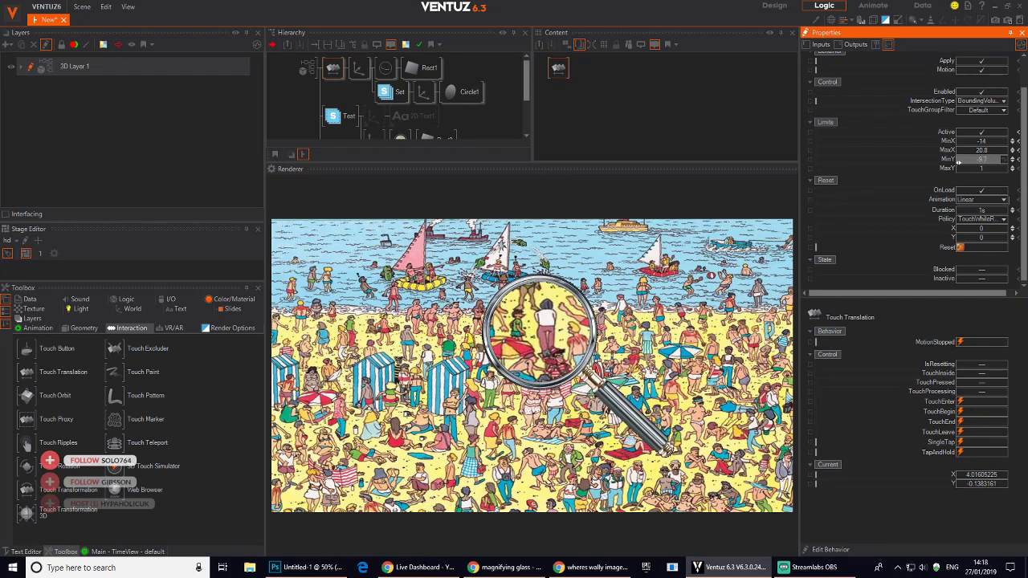
pyautogui.moveTo(539, 318)
pyautogui.mouseDown()
pyautogui.moveTo(539, 515)
pyautogui.moveTo(551, 334)
pyautogui.mouseUp()
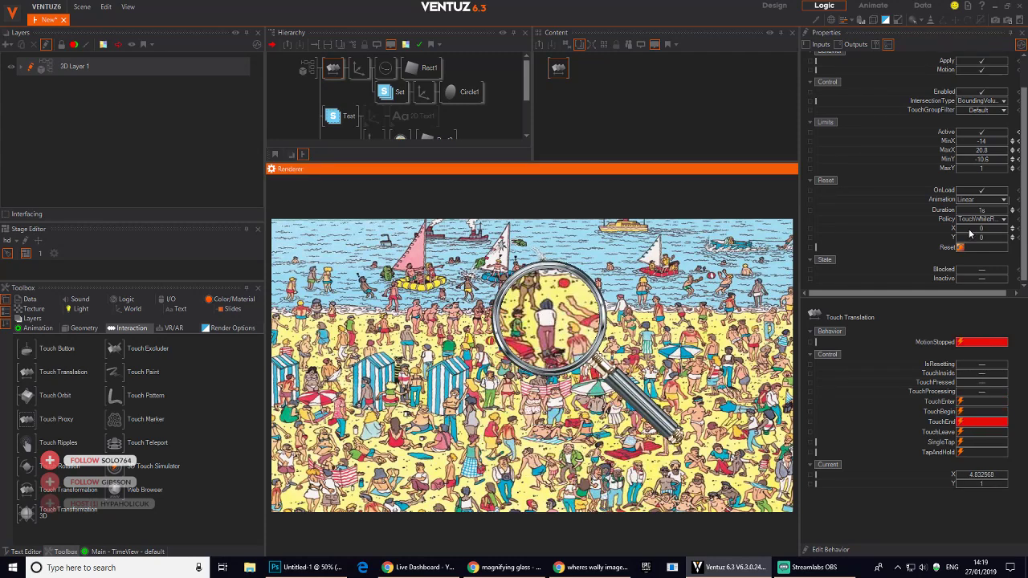
pyautogui.click(986, 170)
pyautogui.moveTo(554, 329); pyautogui.dragTo(550, 227)
pyautogui.moveTo(986, 170); pyautogui.dragTo(969, 168)
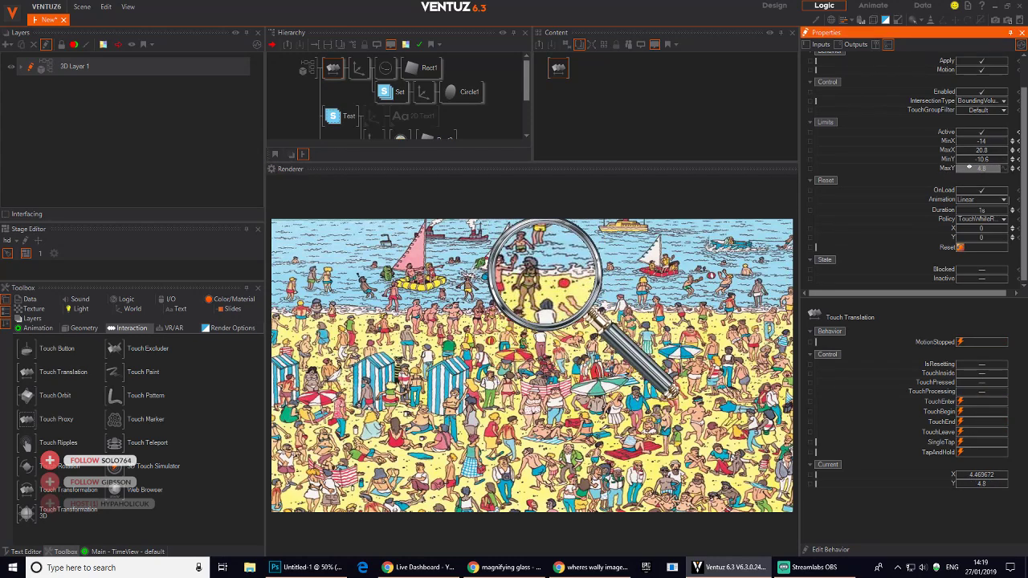
pyautogui.moveTo(530, 278); pyautogui.dragTo(413, 337)
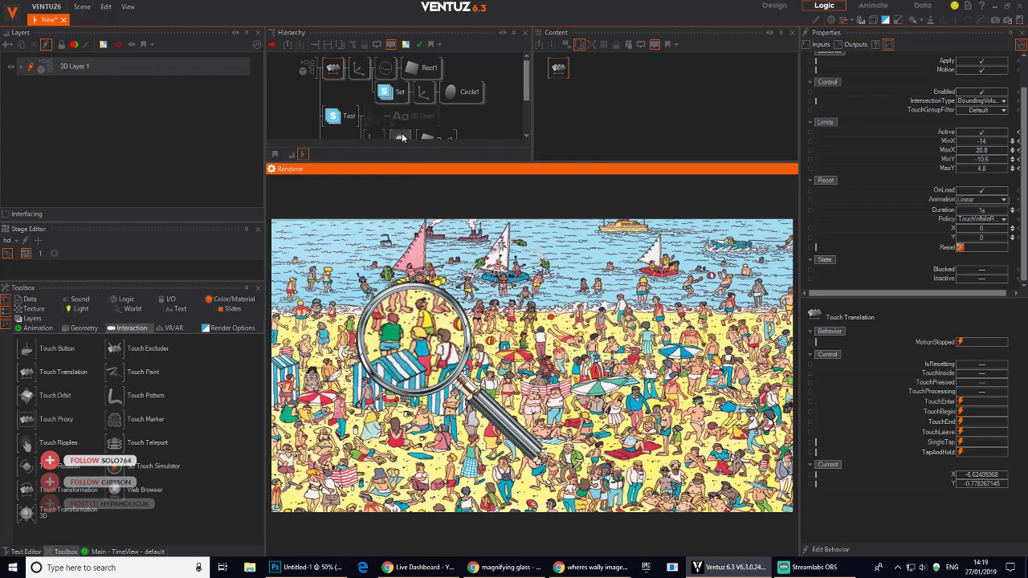
# - Add an Axis node to the magnifier's hierarchy branch below the Set node
pyautogui.doubleClick(355, 95)
pyautogui.write('ax')
pyautogui.press('Return')
pyautogui.click(386, 102)
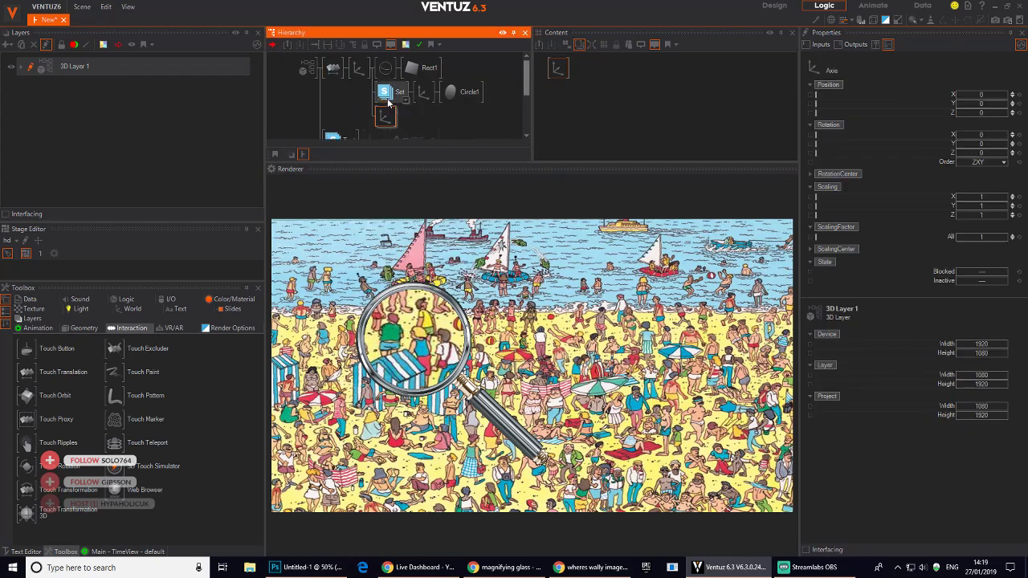
# - Add a Sphere geometry node under the new Axis
pyautogui.doubleClick(368, 106)
pyautogui.write('s')
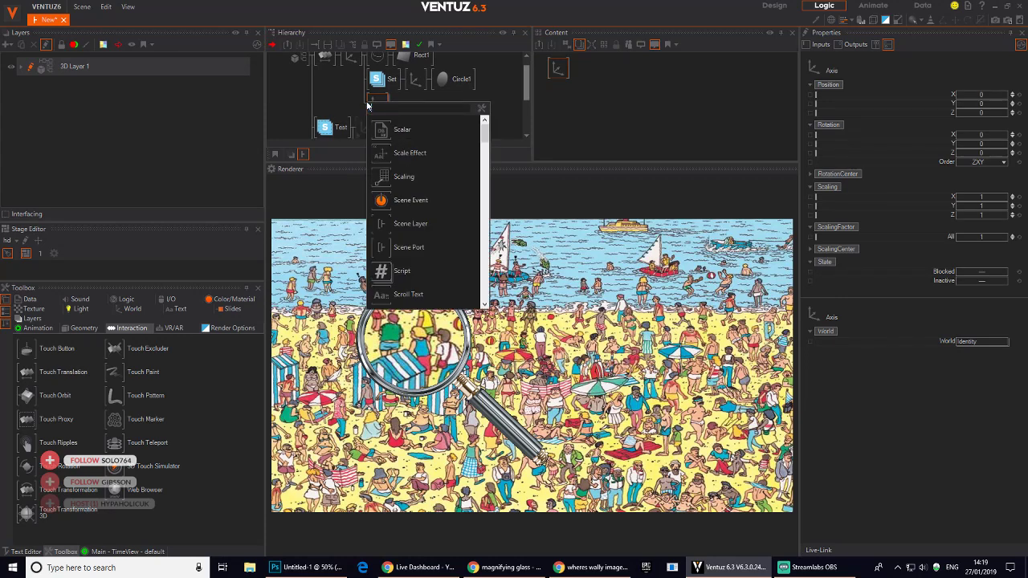
pyautogui.write('phe')
pyautogui.click(382, 129)
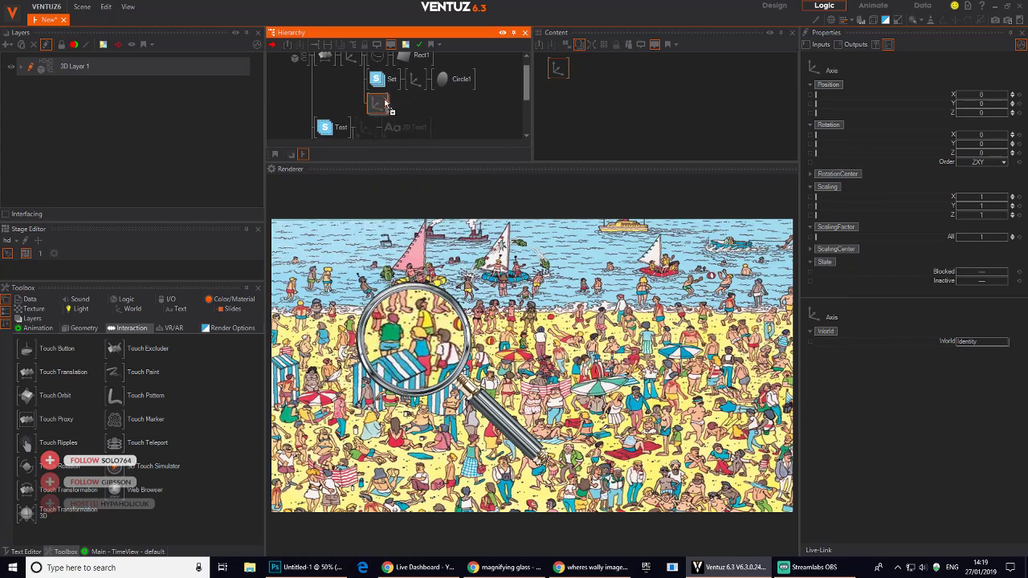
pyautogui.click(385, 103)
# - Fit the sphere inside the lens: set its Axis to overall scaling 0.49, Z scaling 0.28, position X -0.19 and Y 0.17
pyautogui.click(381, 104)
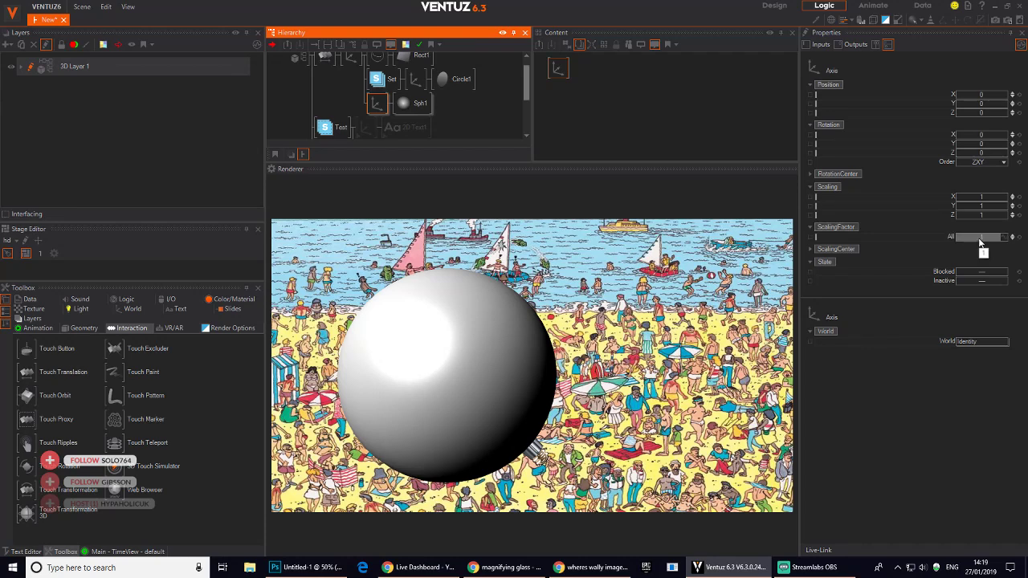
pyautogui.moveTo(979, 242)
pyautogui.mouseDown()
pyautogui.moveTo(966, 241)
pyautogui.moveTo(980, 239)
pyautogui.mouseUp()
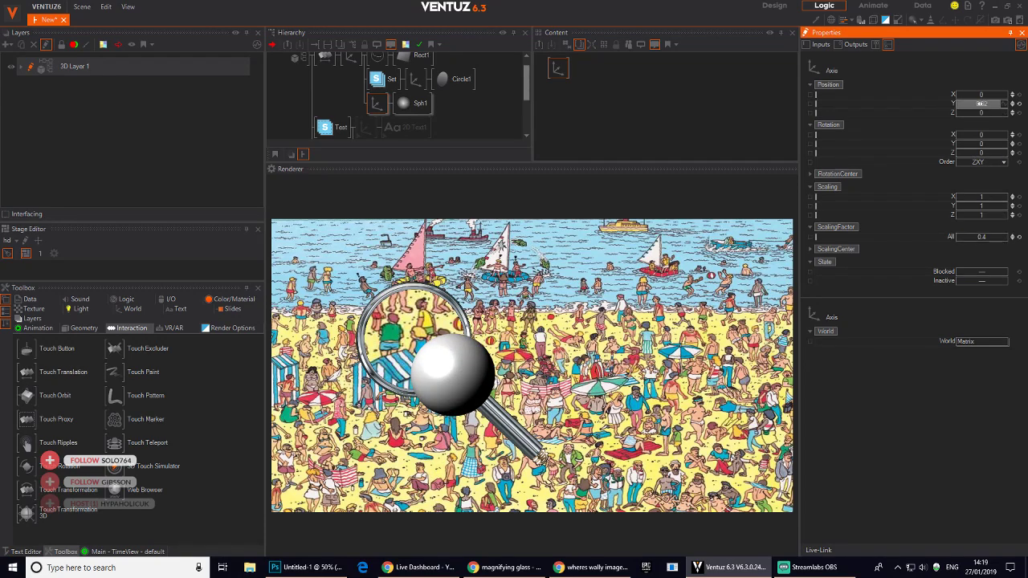
pyautogui.moveTo(980, 104); pyautogui.dragTo(980, 94)
pyautogui.moveTo(978, 237)
pyautogui.mouseDown()
pyautogui.moveTo(980, 218)
pyautogui.moveTo(963, 214)
pyautogui.mouseUp()
pyautogui.moveTo(993, 98); pyautogui.dragTo(1006, 94)
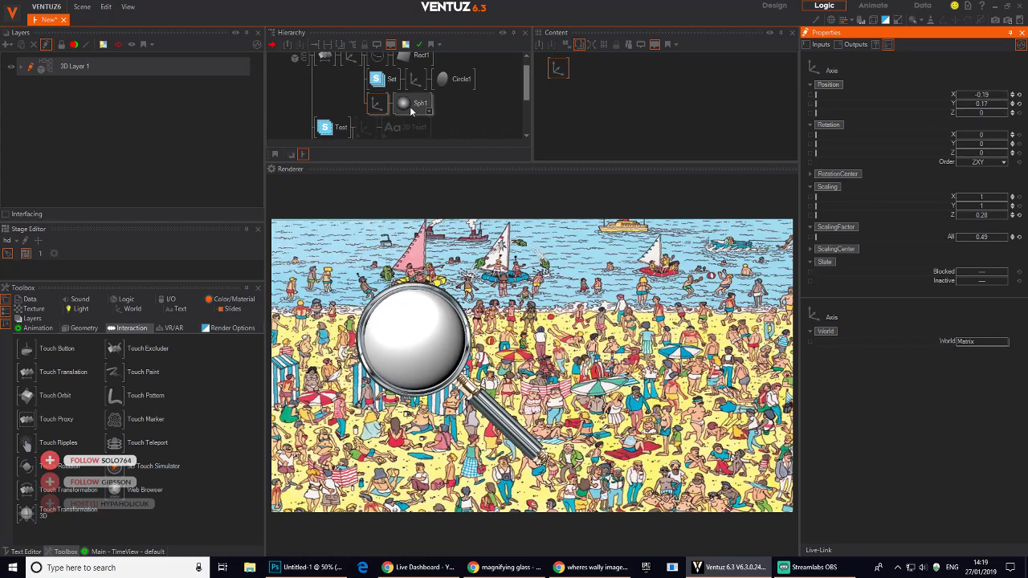
# - Insert a Material node between the Axis and the sphere and give it a Base texture stage
pyautogui.doubleClick(451, 112)
pyautogui.write('mat')
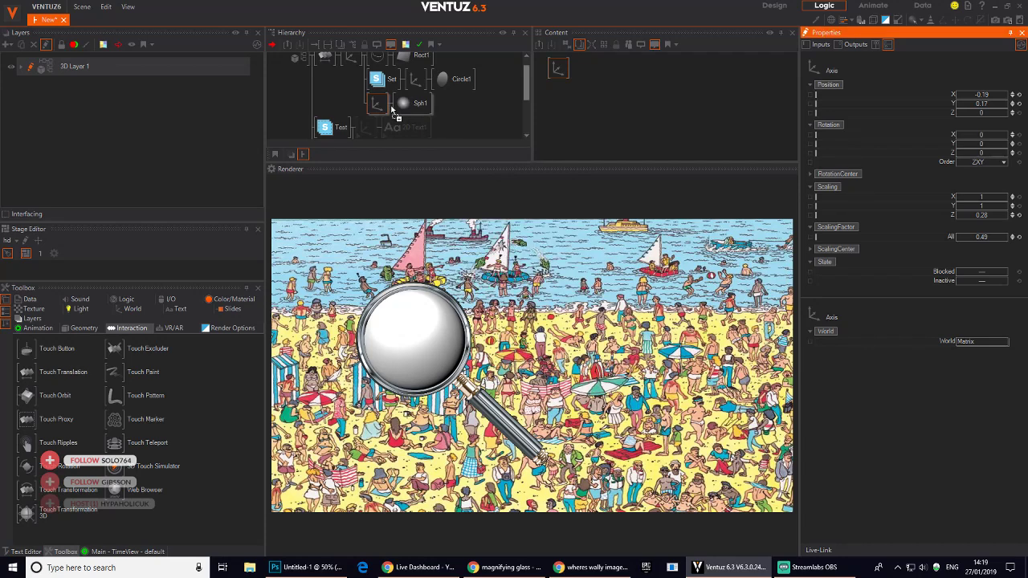
pyautogui.moveTo(395, 117); pyautogui.dragTo(396, 113)
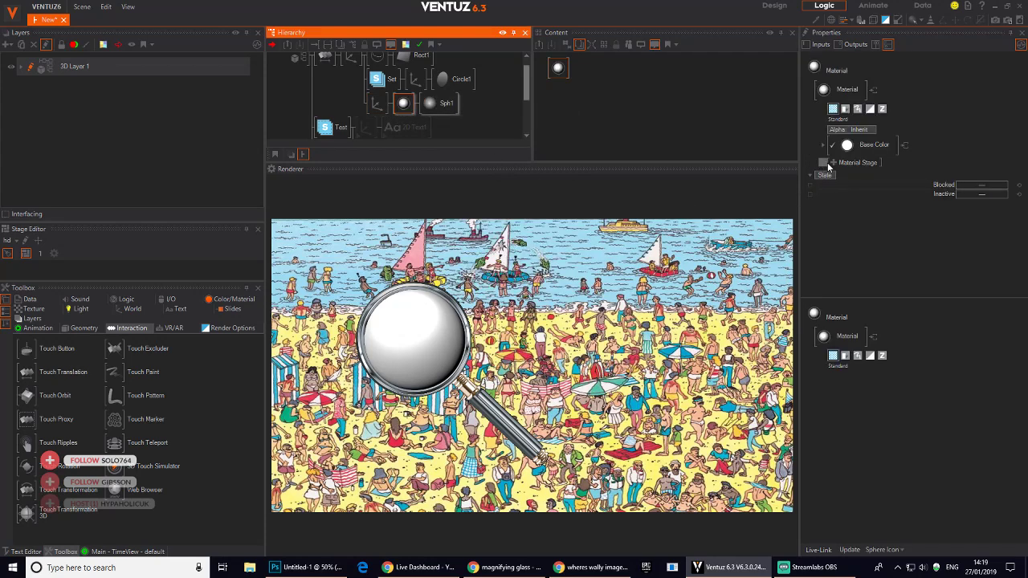
pyautogui.click(832, 163)
pyautogui.moveTo(825, 168)
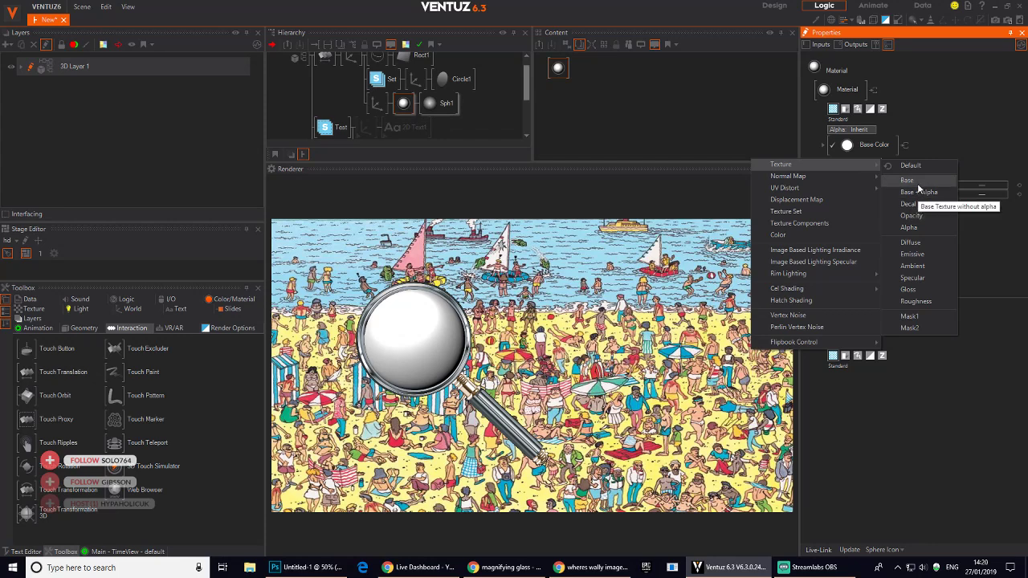
pyautogui.click(915, 181)
# - Load _D.jpg from the project images into the sphere's texture and move the magnifier to check its look
pyautogui.doubleClick(854, 207)
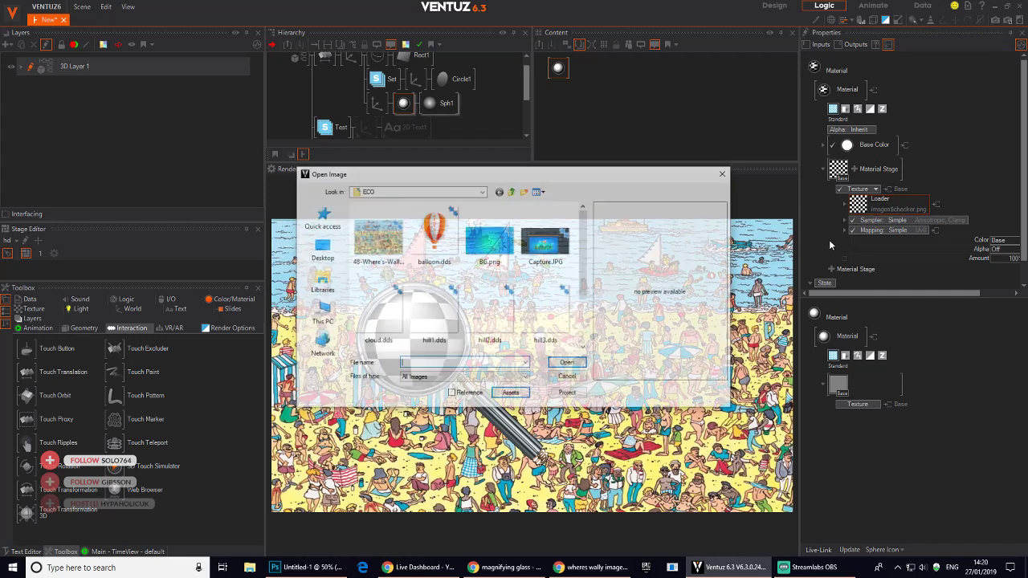
pyautogui.click(567, 392)
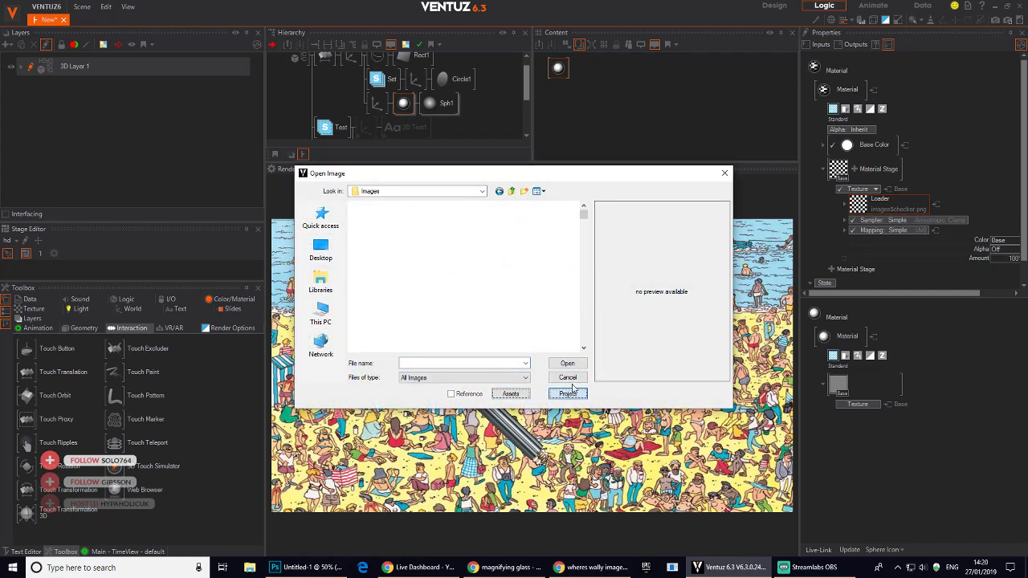
pyautogui.moveTo(583, 222); pyautogui.dragTo(582, 339)
pyautogui.click(384, 350)
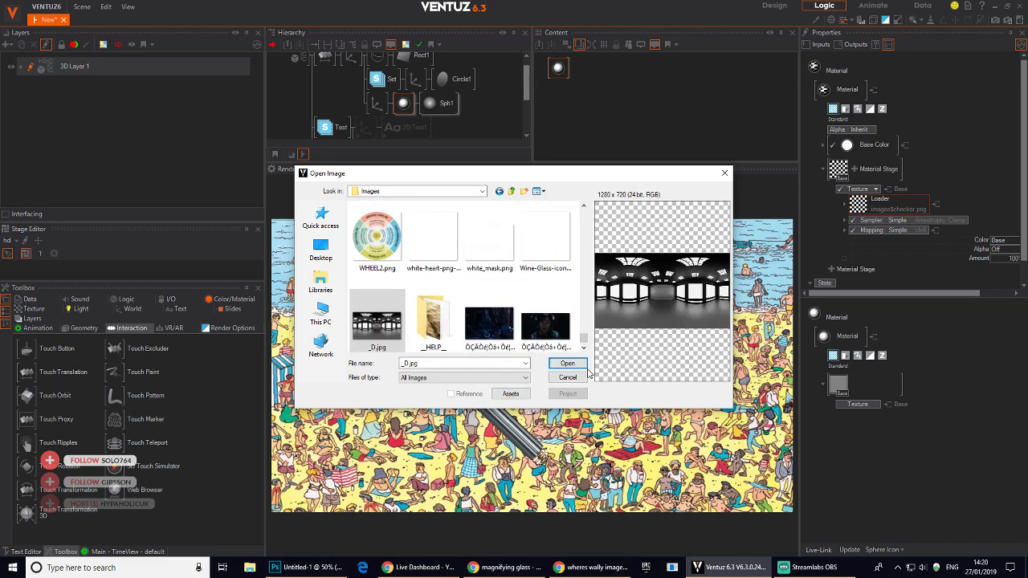
pyautogui.click(567, 363)
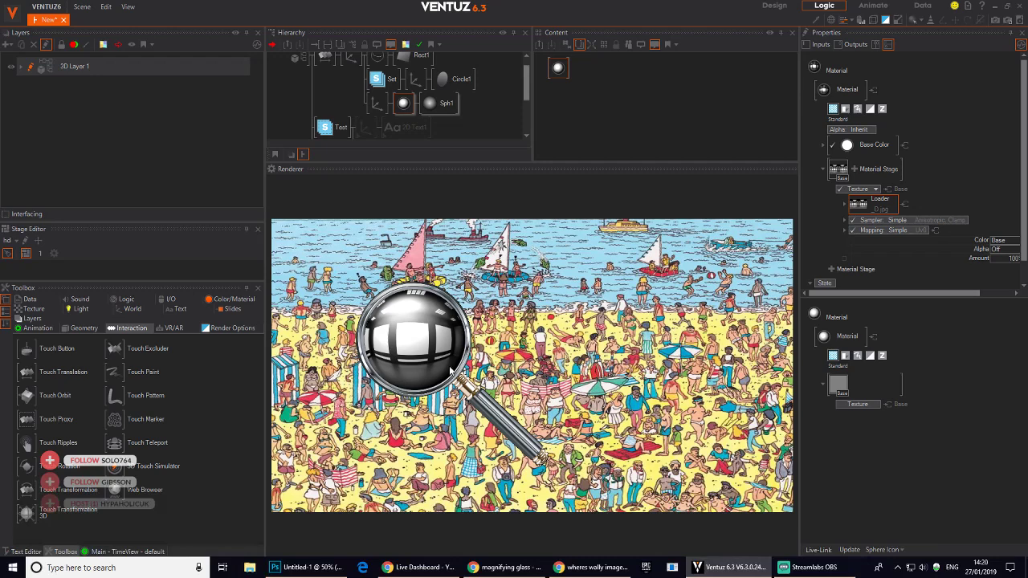
pyautogui.moveTo(453, 370); pyautogui.dragTo(581, 369)
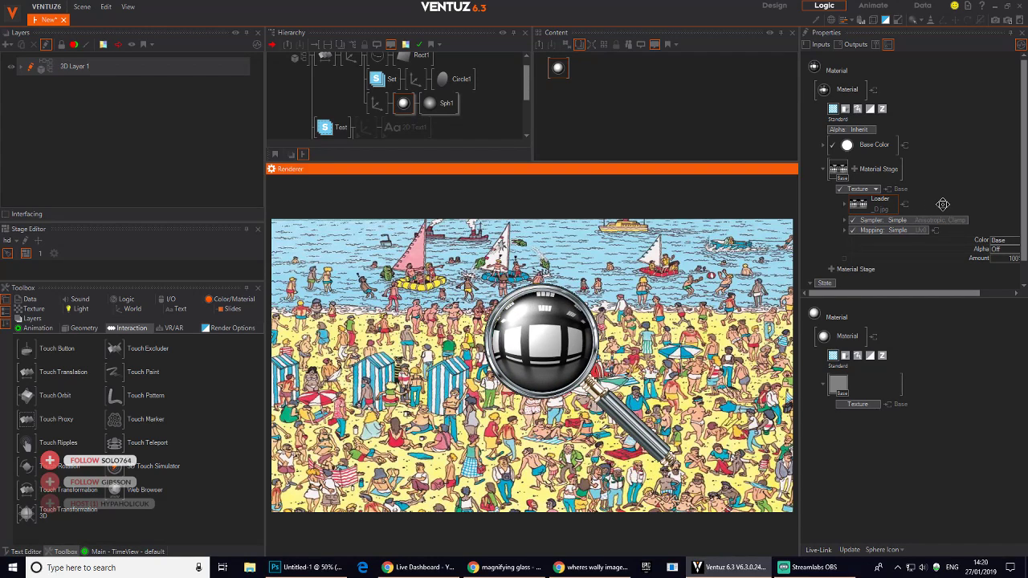
# - Change the sphere texture's mapping to 3D Mapping with Camera Space Reflection and test the reflection by moving the magnifier
pyautogui.moveTo(942, 204); pyautogui.dragTo(892, 205)
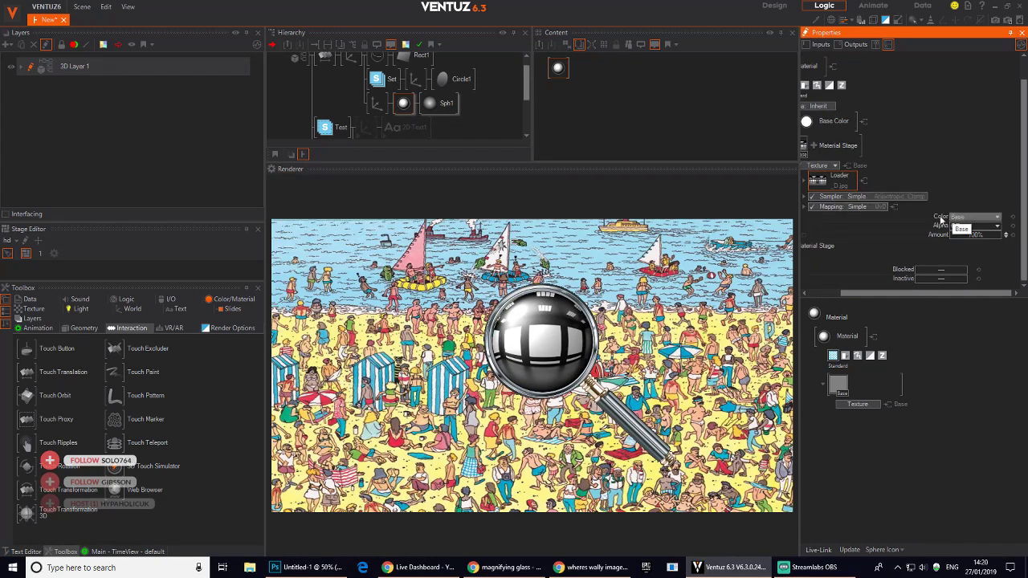
pyautogui.click(864, 207)
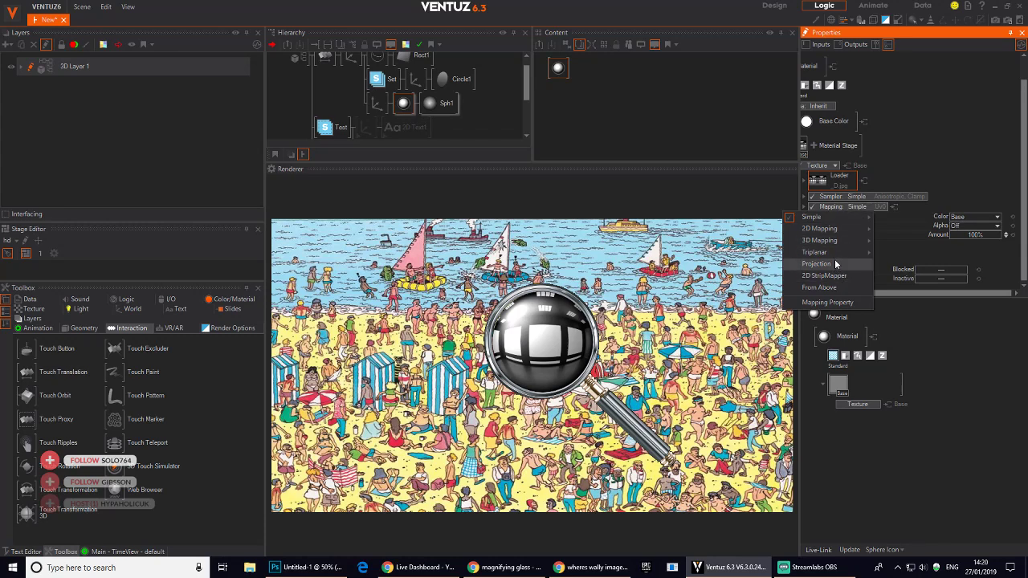
pyautogui.moveTo(836, 249)
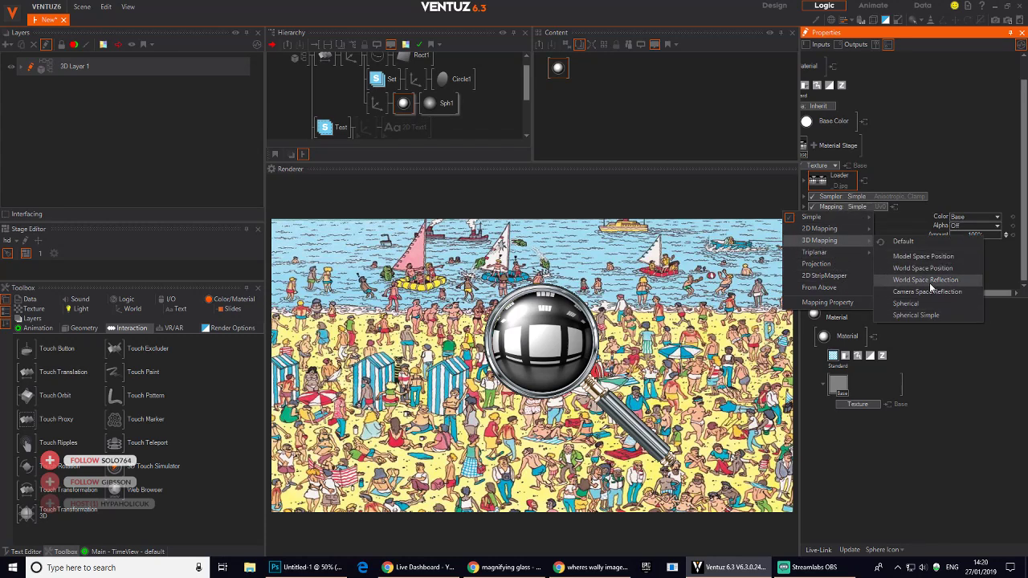
pyautogui.click(931, 292)
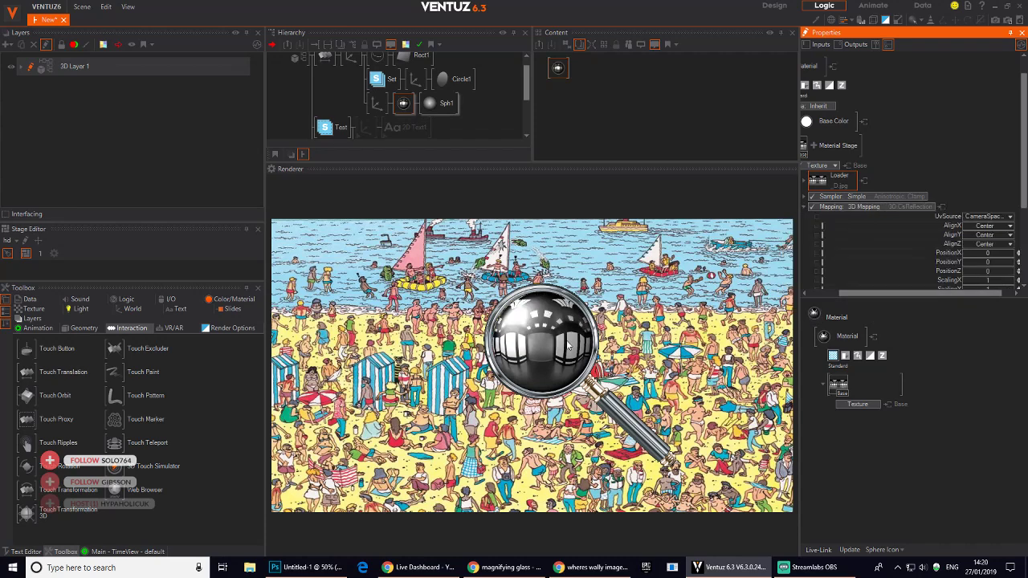
pyautogui.moveTo(542, 337); pyautogui.dragTo(462, 357)
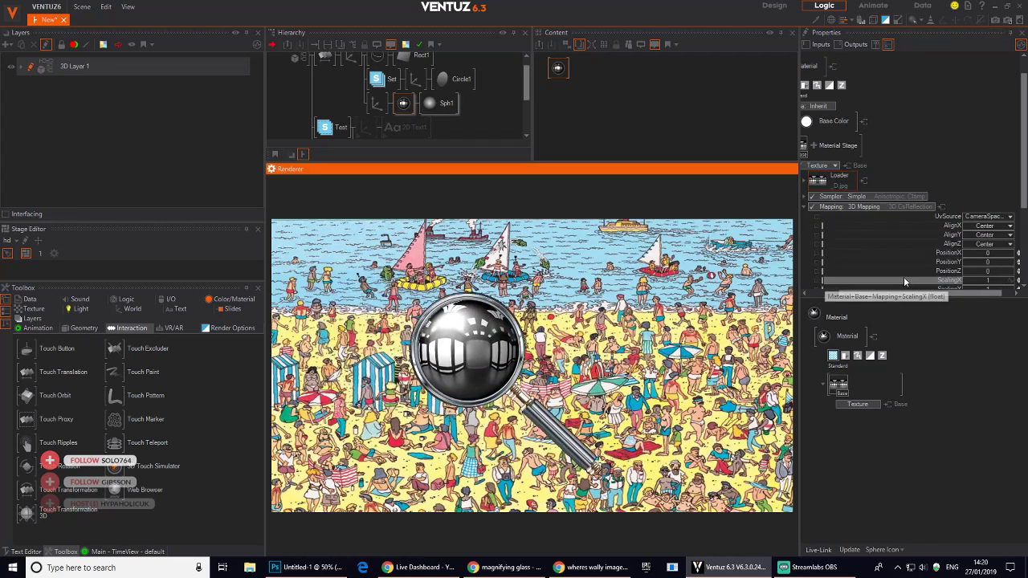
pyautogui.click(879, 208)
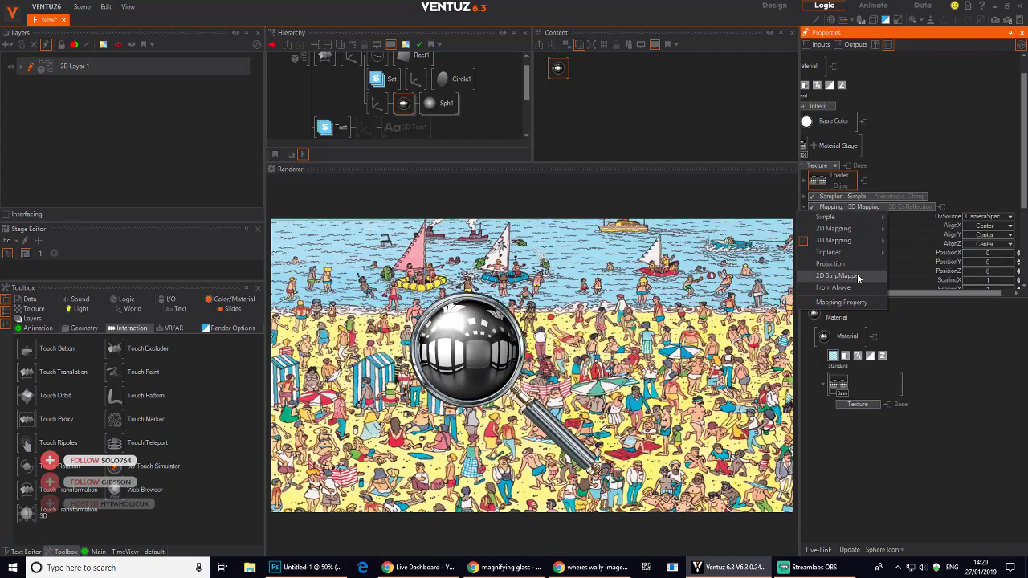
pyautogui.moveTo(866, 240)
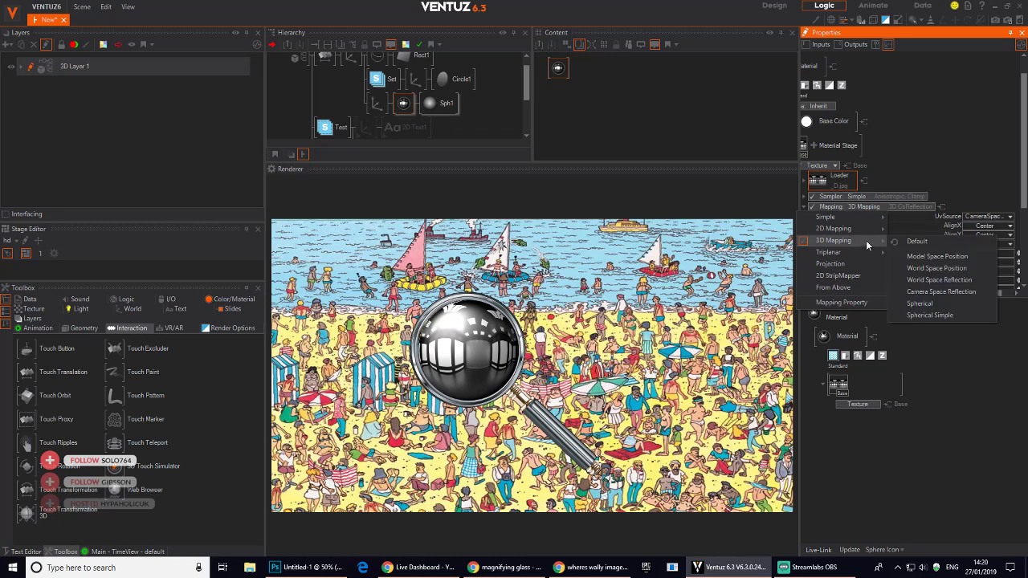
pyautogui.click(931, 291)
# - Set the reflection mapping's ScalingFactorAll to 1.95 and move the magnifier to check the reflection
pyautogui.moveTo(1017, 216); pyautogui.dragTo(984, 171, button='middle')
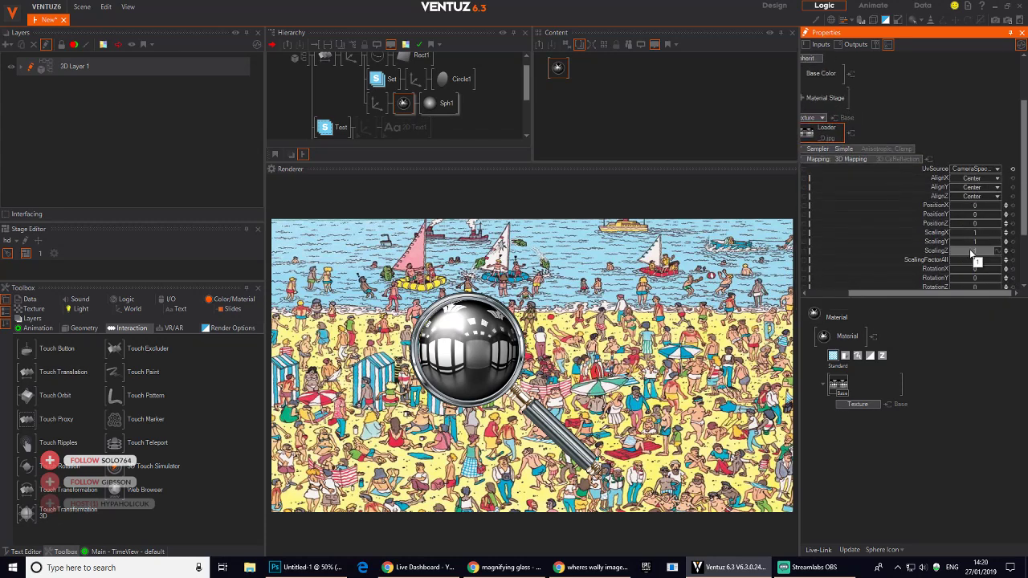
pyautogui.moveTo(975, 260); pyautogui.dragTo(1010, 263)
pyautogui.moveTo(478, 361); pyautogui.dragTo(387, 383)
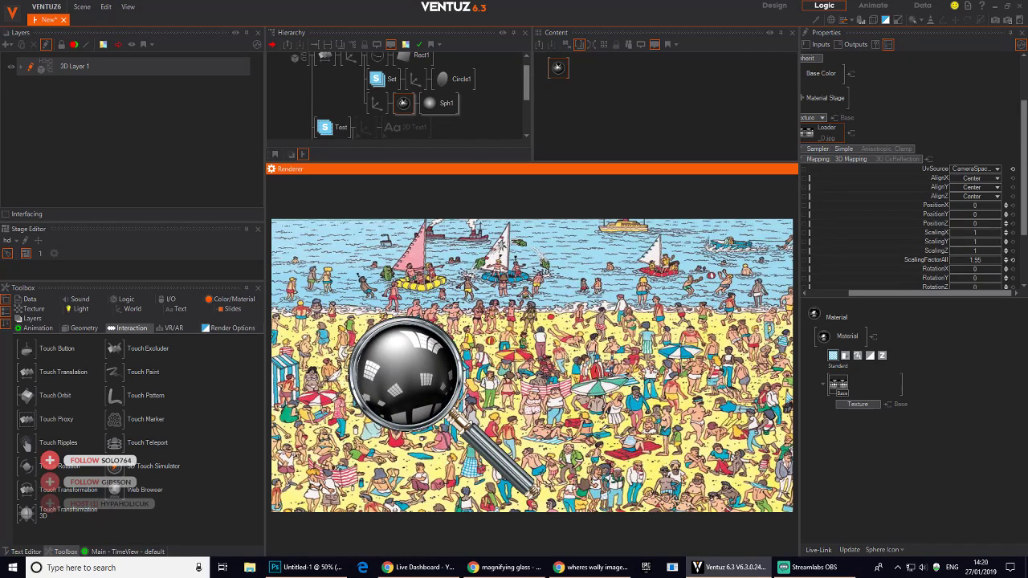
# - Collapse the mapping settings and set the texture's color operation to Screen (AddSmooth)
pyautogui.click(880, 161)
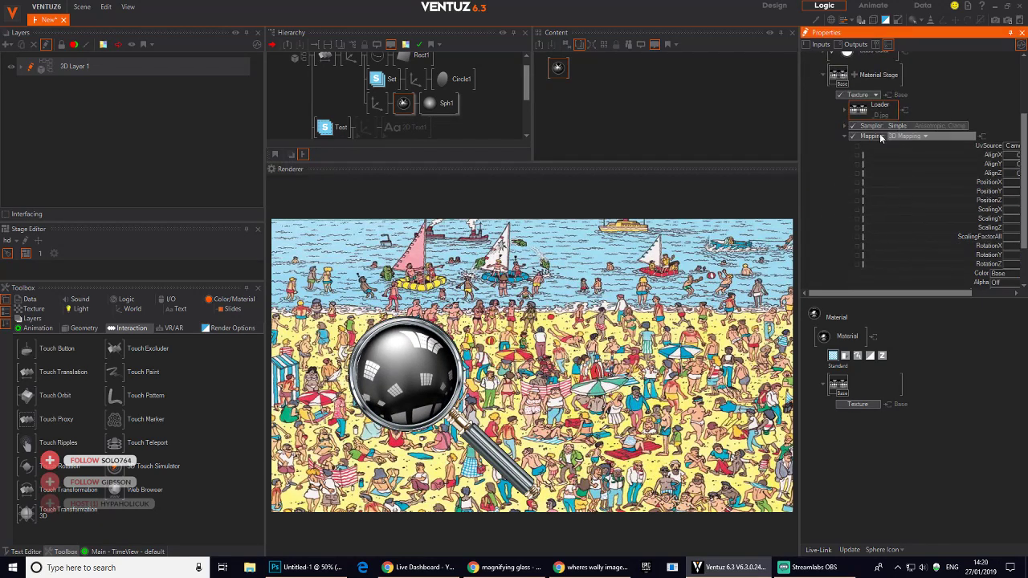
pyautogui.click(845, 136)
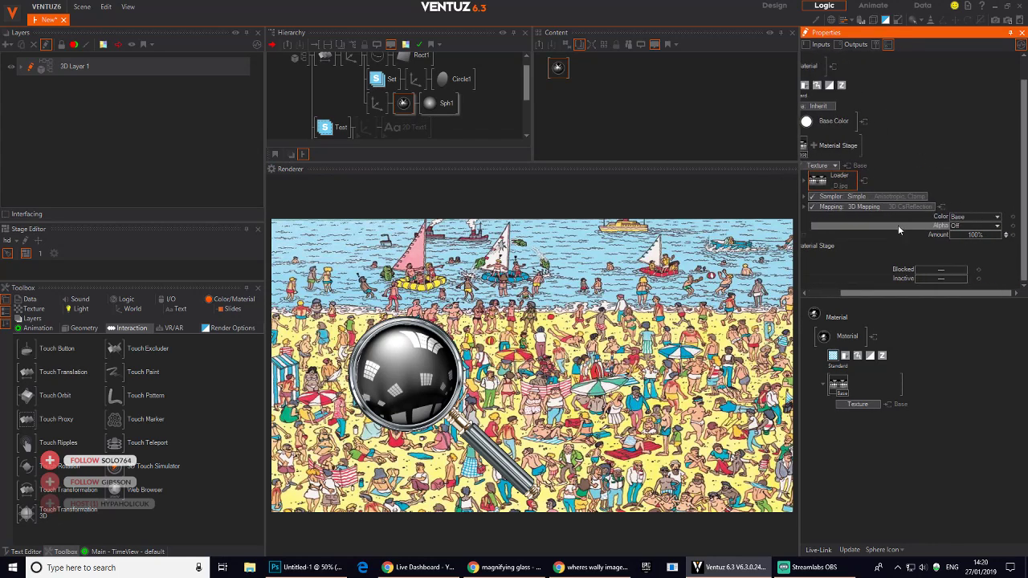
pyautogui.click(996, 219)
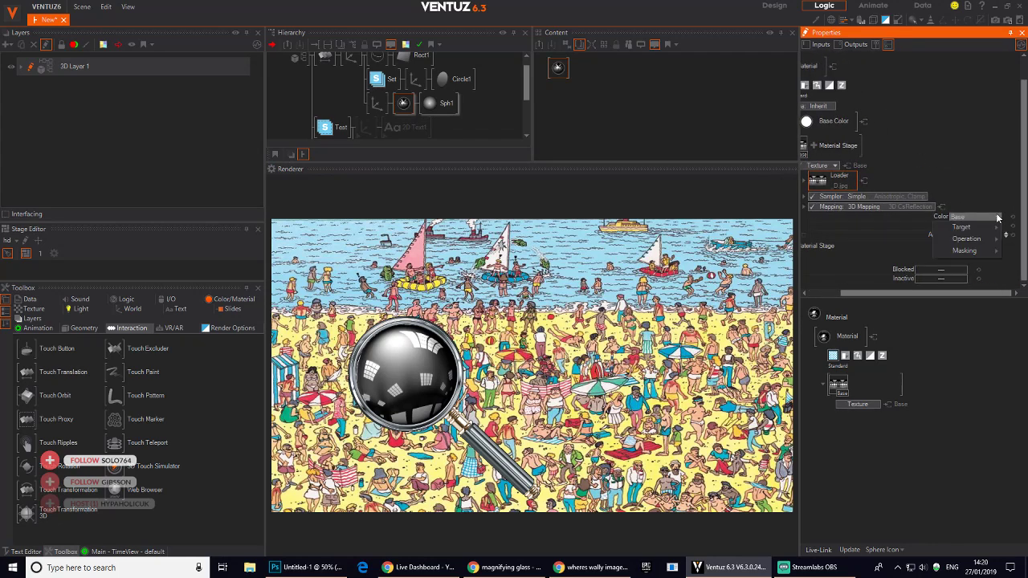
pyautogui.moveTo(968, 238)
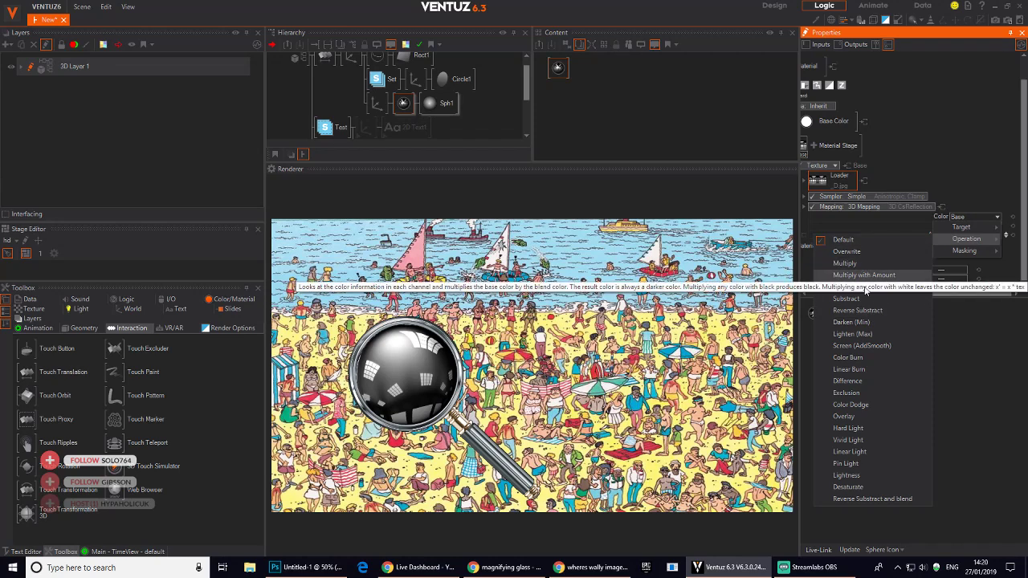
pyautogui.click(861, 345)
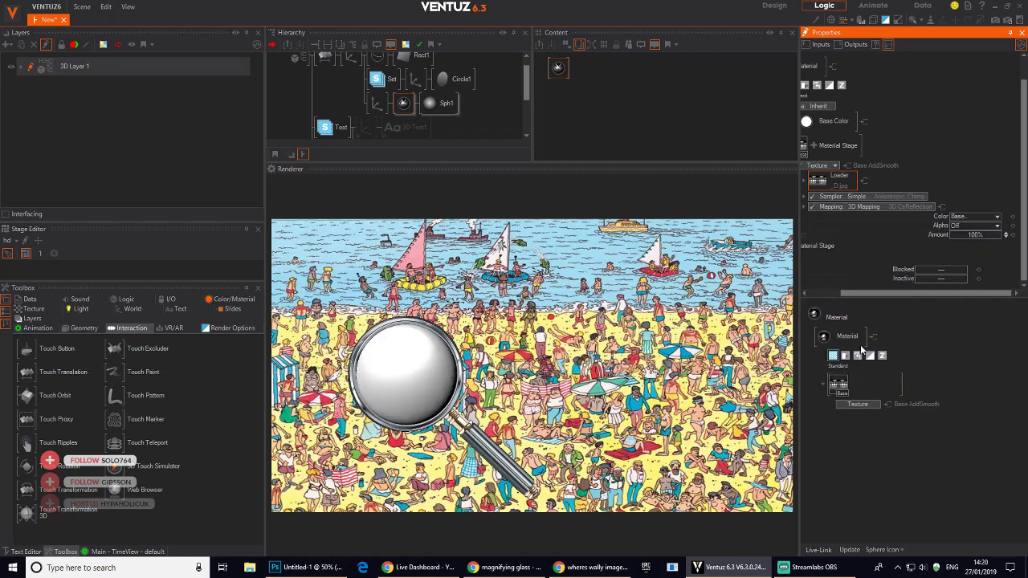
pyautogui.moveTo(884, 164); pyautogui.dragTo(910, 183, button='middle')
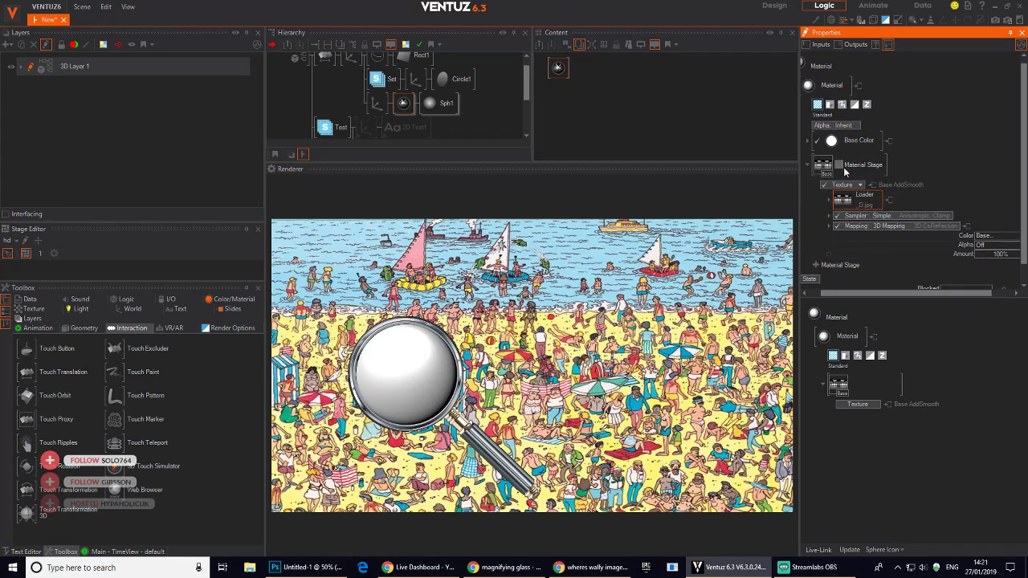
pyautogui.moveTo(955, 236); pyautogui.dragTo(936, 212, button='middle')
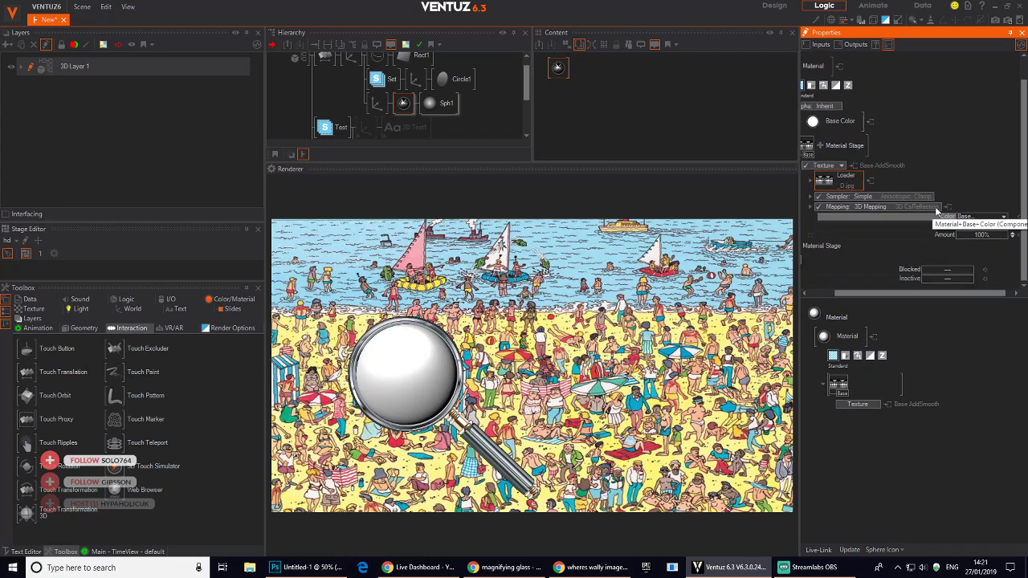
pyautogui.moveTo(858, 187); pyautogui.dragTo(867, 188, button='middle')
pyautogui.click(868, 187)
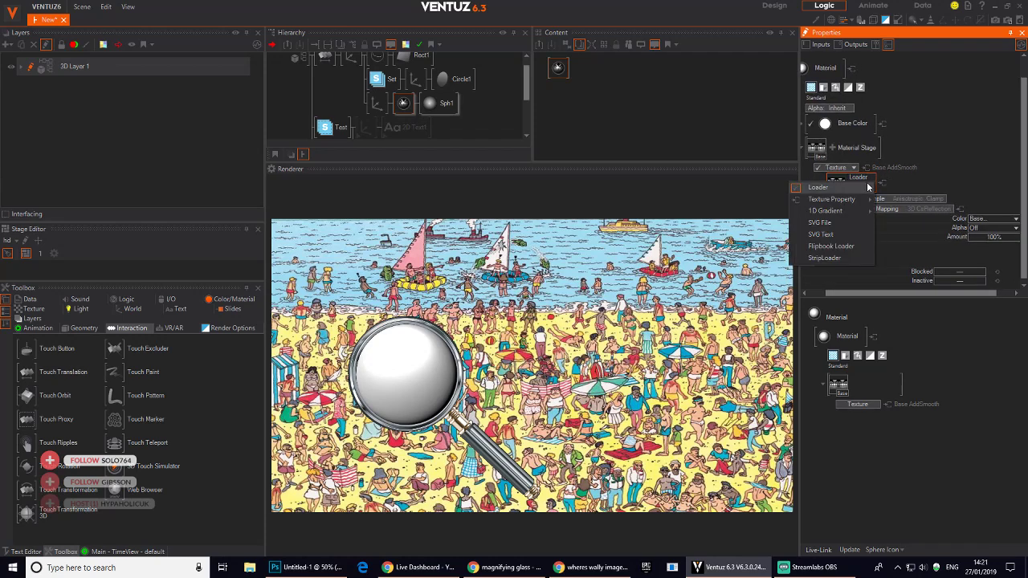
pyautogui.click(914, 170)
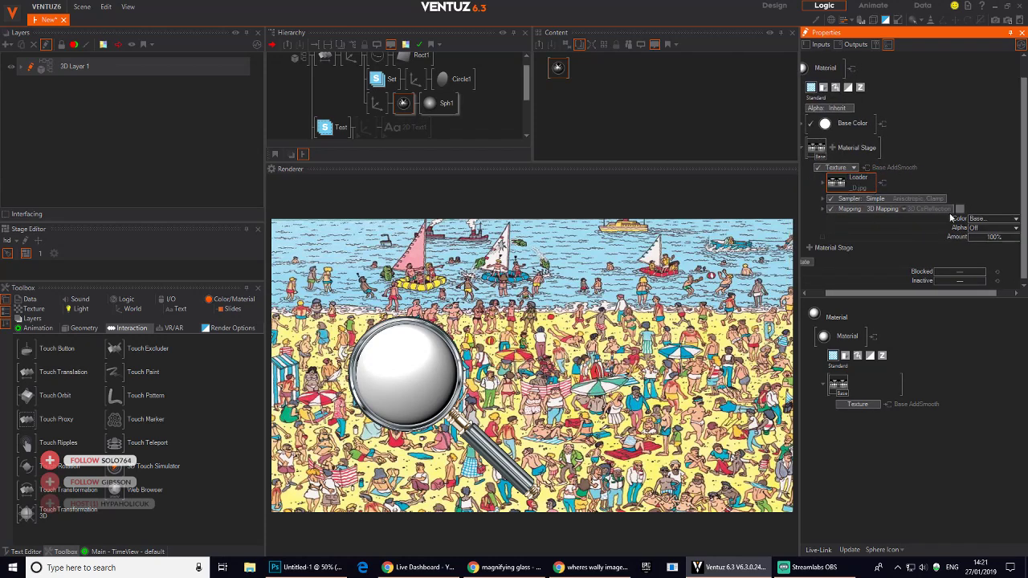
# - Change the sphere material's texture stage type to Alpha
pyautogui.click(854, 169)
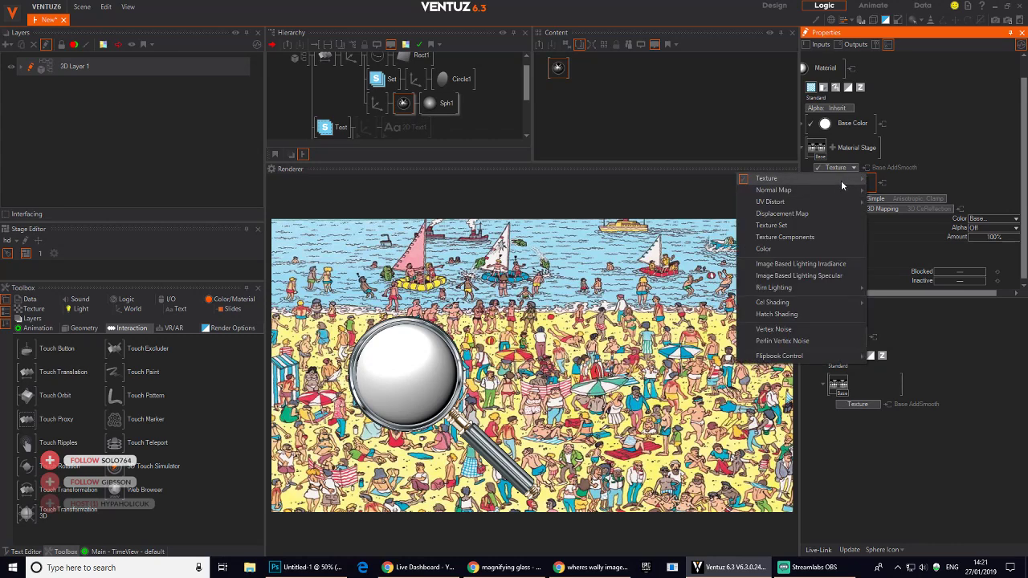
pyautogui.moveTo(841, 180)
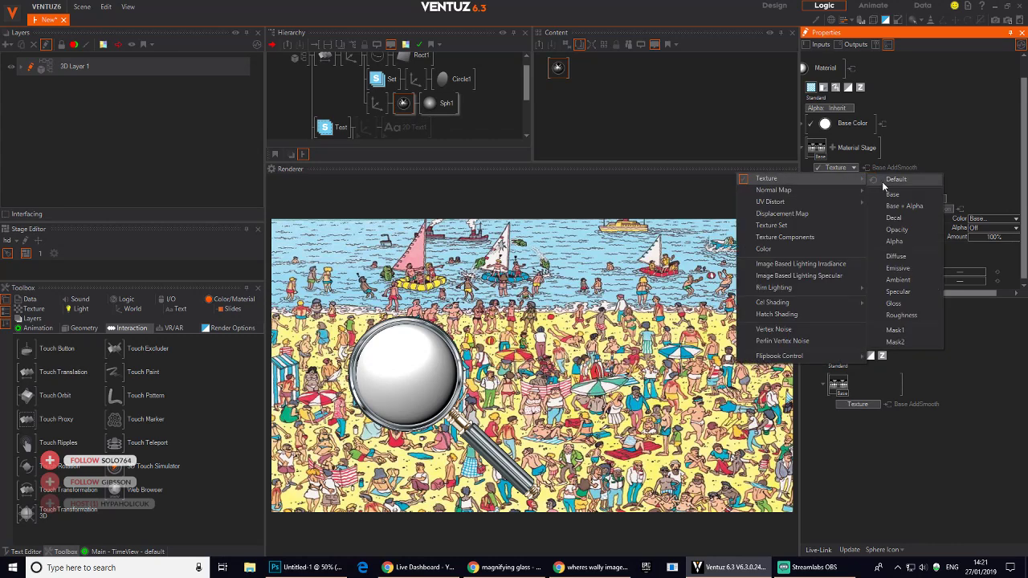
pyautogui.click(906, 240)
pyautogui.moveTo(960, 143); pyautogui.dragTo(948, 160, button='middle')
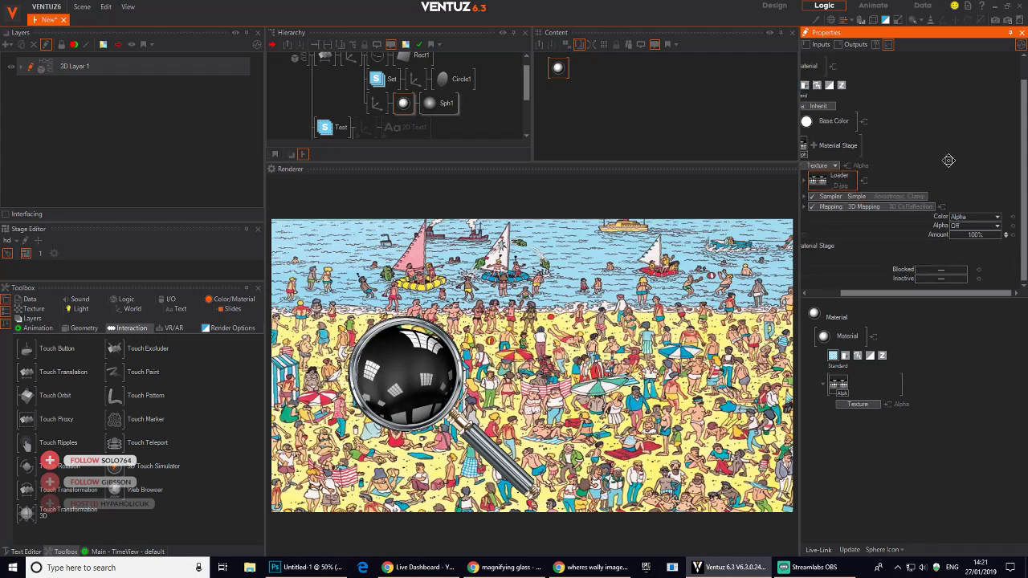
# - Set the sphere texture's color operation to Alpha Mul with an amount of 47.6%
pyautogui.click(997, 218)
pyautogui.click(997, 215)
pyautogui.click(993, 218)
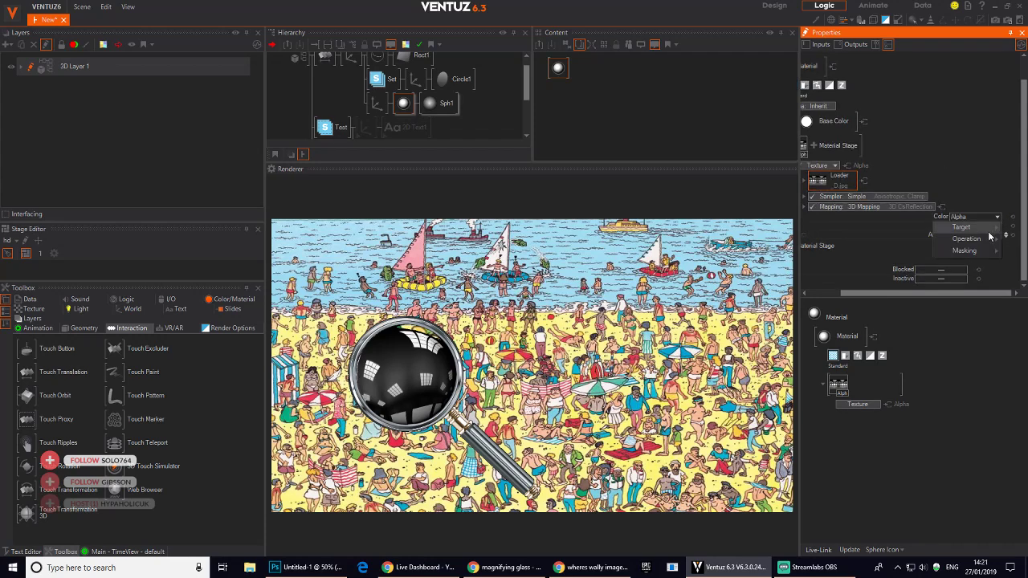
pyautogui.moveTo(989, 238)
pyautogui.click(874, 270)
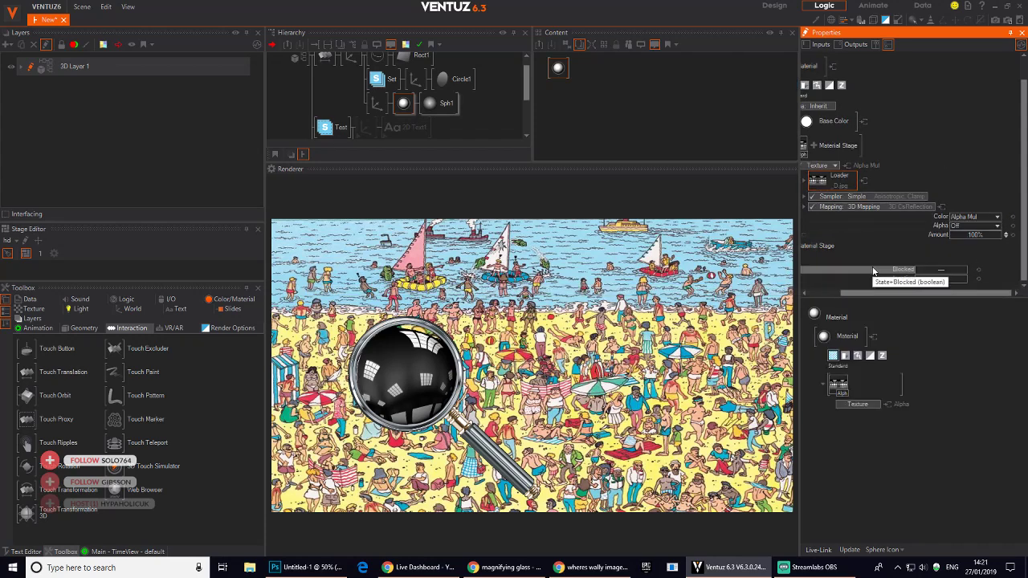
pyautogui.moveTo(973, 234); pyautogui.dragTo(946, 234)
# - Expand the sphere material's Base Color settings and set the opacity to 27%
pyautogui.moveTo(879, 200); pyautogui.dragTo(911, 221, button='middle')
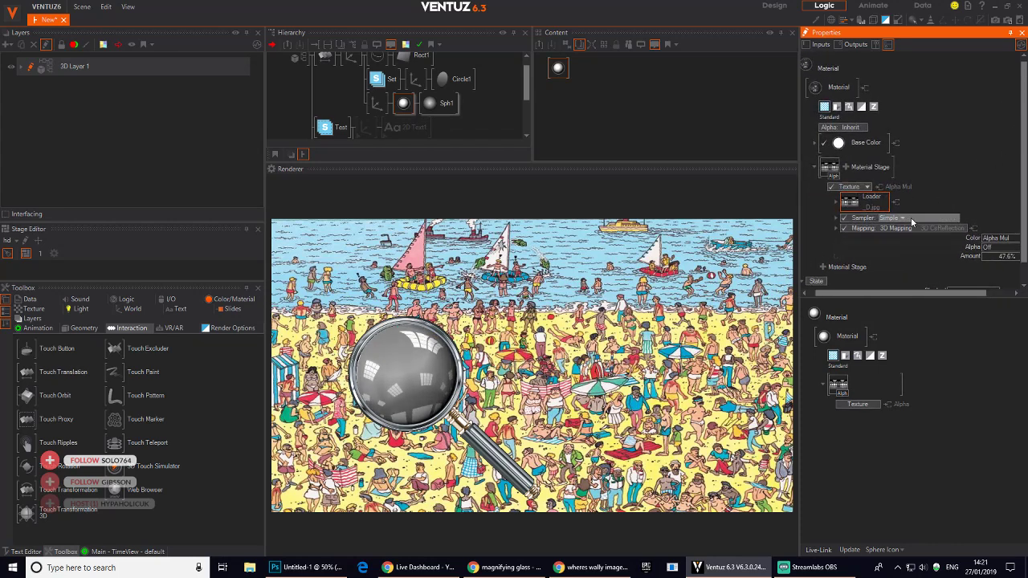
pyautogui.click(815, 143)
pyautogui.moveTo(996, 171); pyautogui.dragTo(1023, 170)
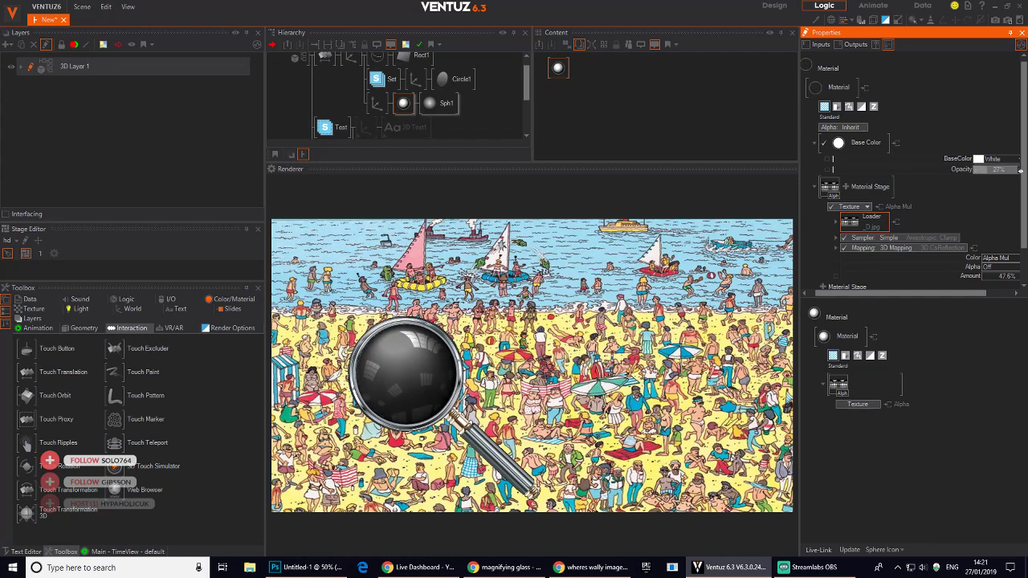
# - Try moving the sphere's axis branch out of the magnifier group to the end of the root-level hierarchy
pyautogui.moveTo(421, 95); pyautogui.dragTo(452, 152, button='middle')
pyautogui.moveTo(453, 110); pyautogui.dragTo(452, 122, button='middle')
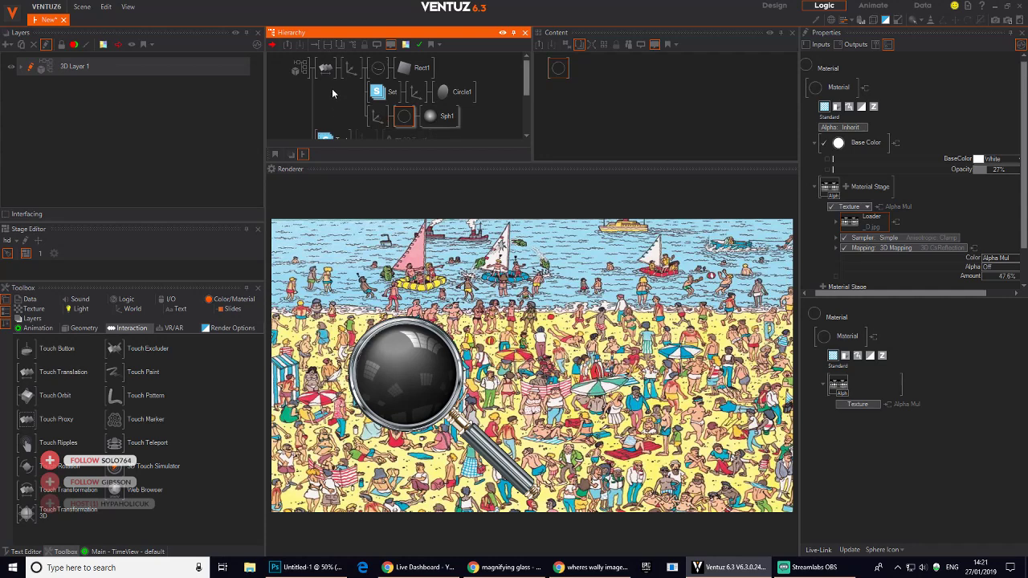
pyautogui.moveTo(379, 123); pyautogui.dragTo(388, 65, button='middle')
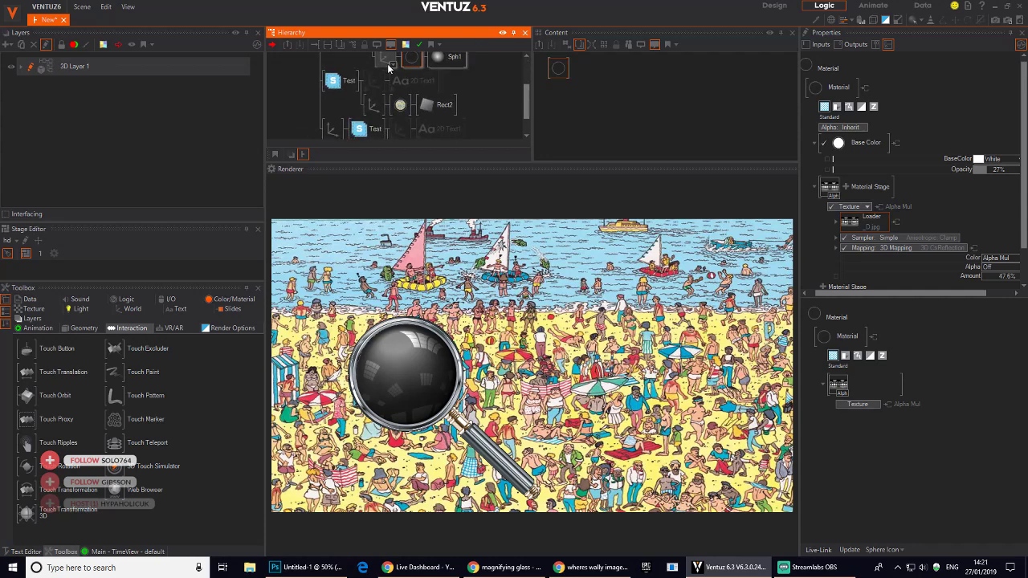
pyautogui.moveTo(388, 61); pyautogui.dragTo(334, 114)
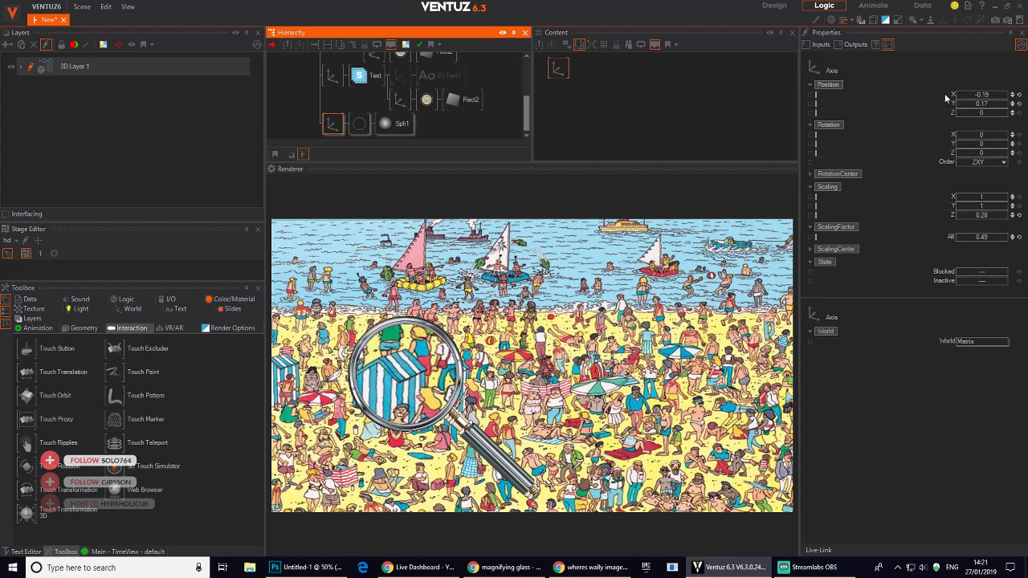
# - Reset the sphere axis position, then set X to -0.47, Y to -0.033, Z to -28.7 and ScalingFactor All to 0.365
pyautogui.click(1018, 103)
pyautogui.click(1018, 94)
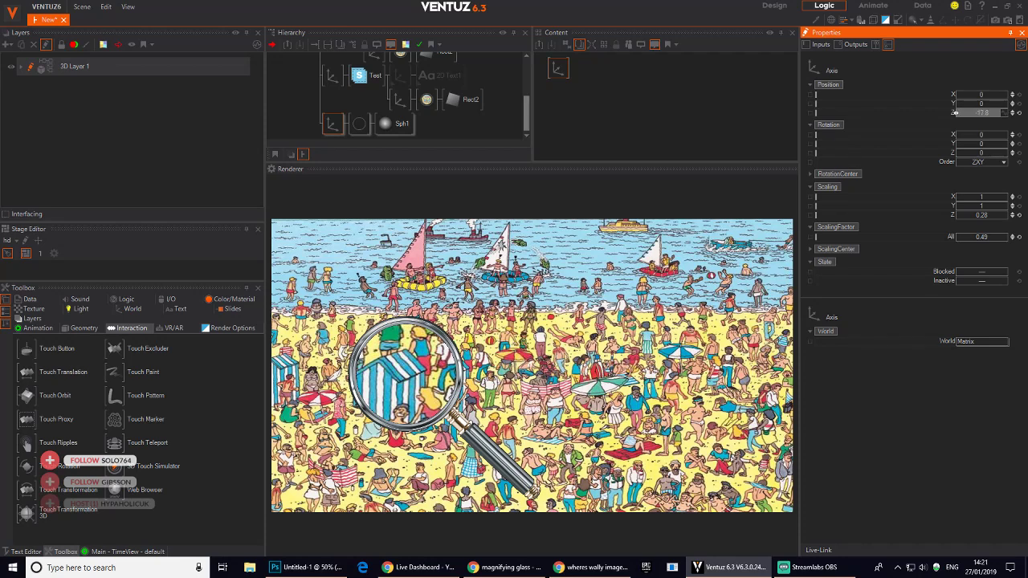
pyautogui.moveTo(980, 112); pyautogui.dragTo(987, 96)
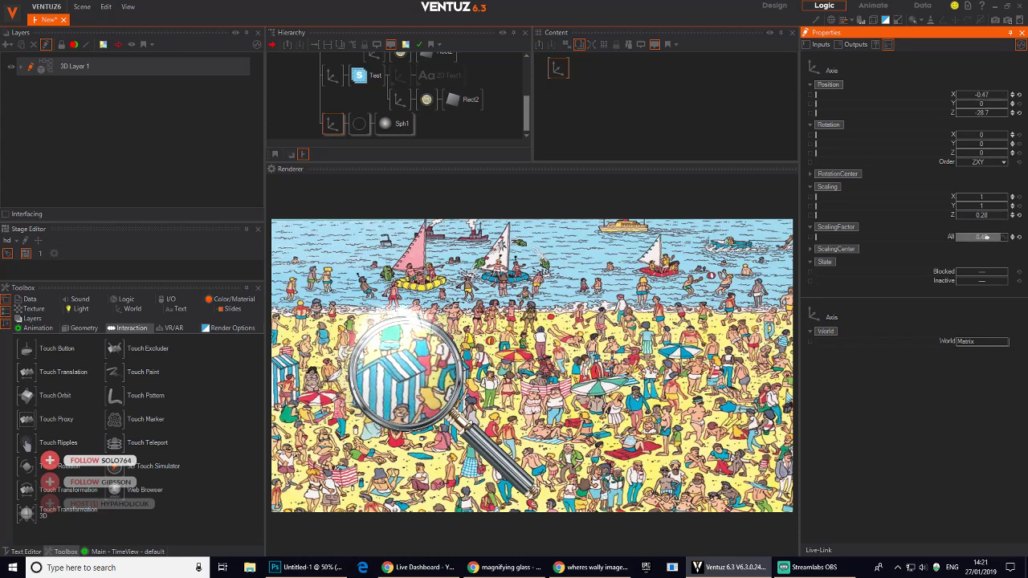
pyautogui.moveTo(984, 237); pyautogui.dragTo(985, 237)
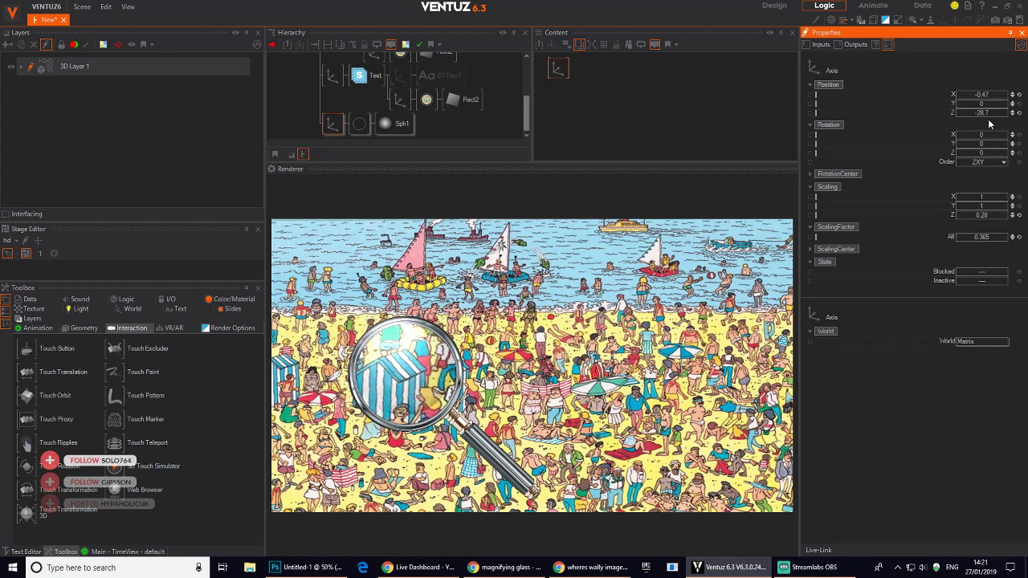
pyautogui.moveTo(992, 107); pyautogui.dragTo(995, 105)
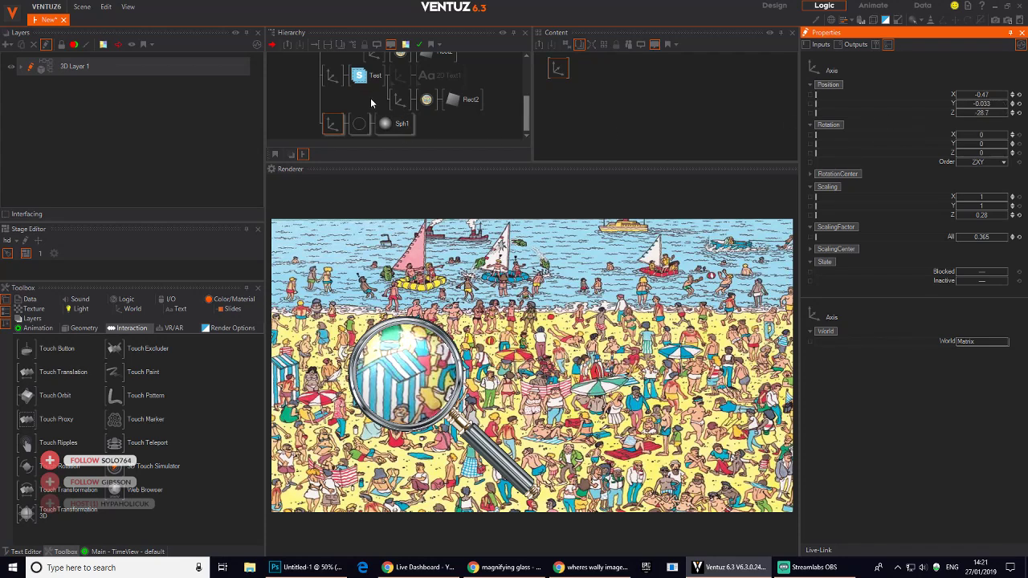
# - Move the sphere's axis branch back under the magnifier's Set node and reset its position to zero
pyautogui.moveTo(375, 90)
pyautogui.mouseDown(button='middle')
pyautogui.moveTo(383, 122)
pyautogui.moveTo(385, 87)
pyautogui.moveTo(368, 100)
pyautogui.mouseUp(button='middle')
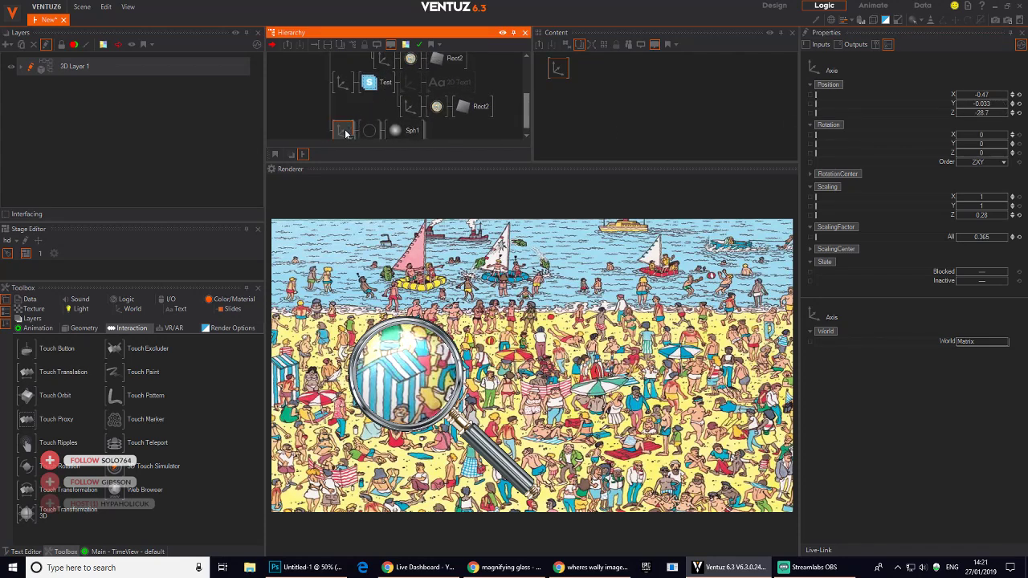
pyautogui.moveTo(344, 130); pyautogui.dragTo(433, 114)
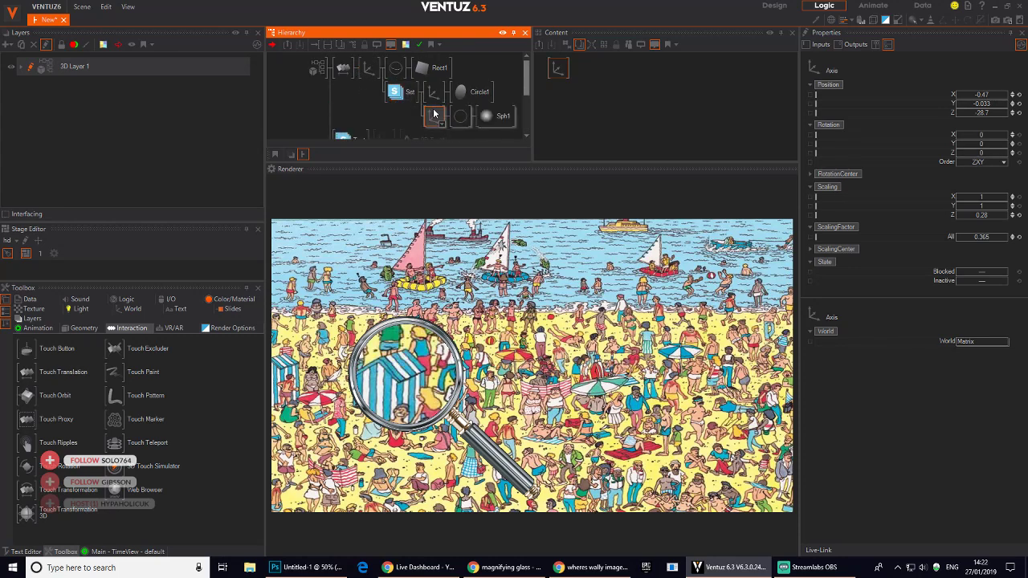
pyautogui.click(1018, 103)
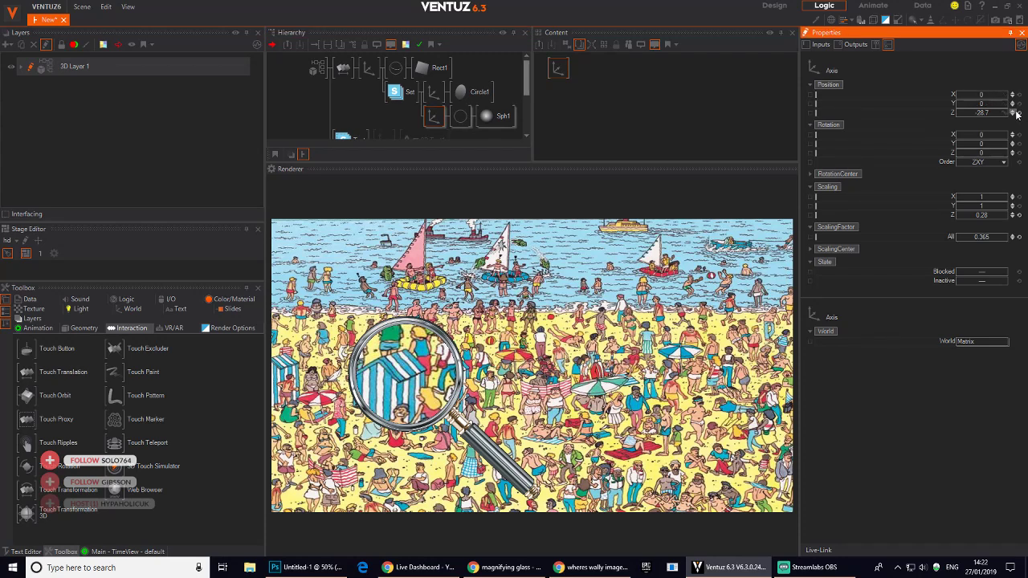
pyautogui.click(1015, 112)
# - Move the sphere's axis branch out beside the Set node, with X about -0.19, Y 0.172 and ScalingFactor All 0.499
pyautogui.click(436, 112)
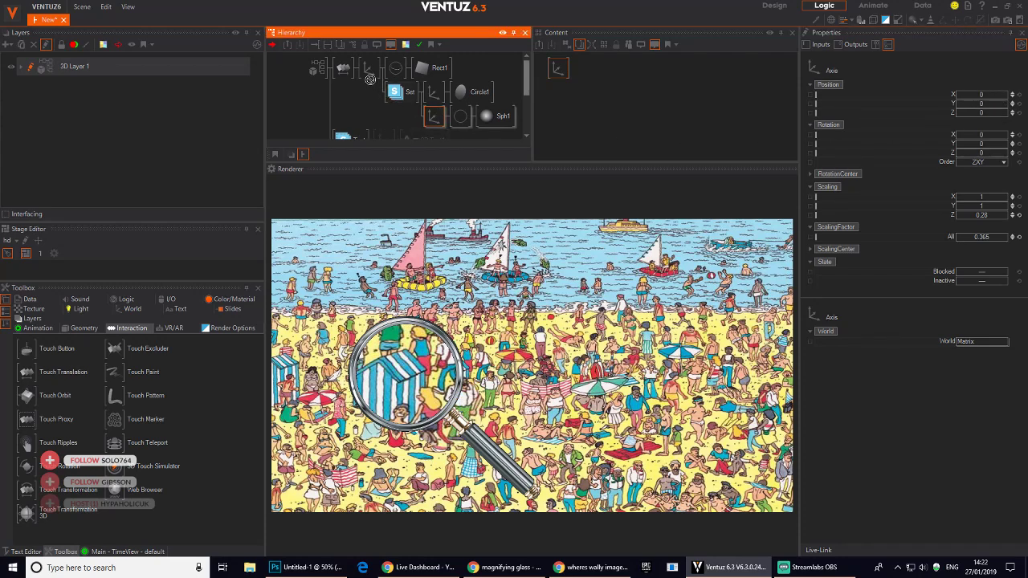
pyautogui.moveTo(399, 107); pyautogui.dragTo(395, 114)
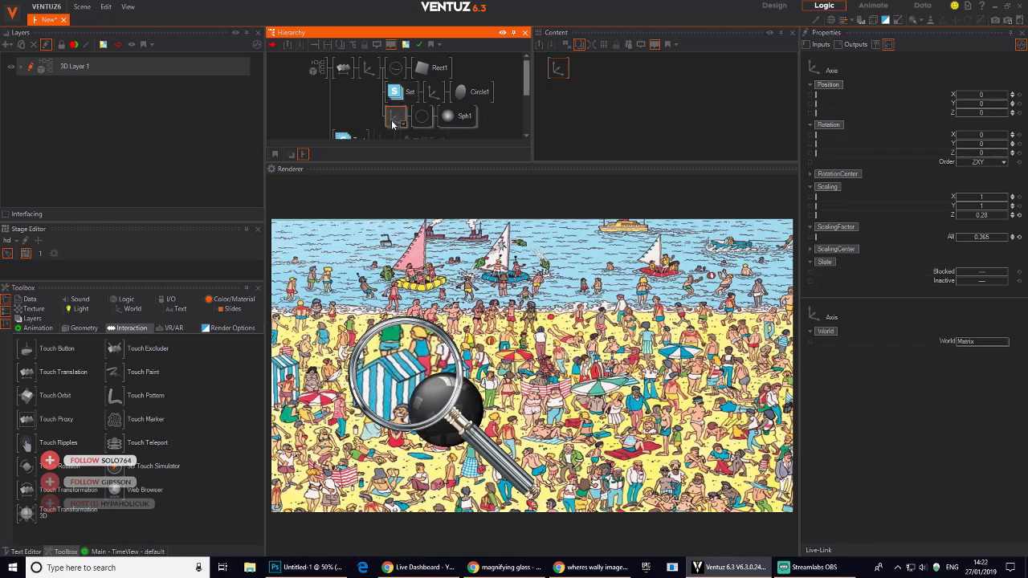
pyautogui.moveTo(991, 107)
pyautogui.mouseDown()
pyautogui.moveTo(963, 107)
pyautogui.moveTo(1002, 106)
pyautogui.mouseUp()
pyautogui.moveTo(980, 240); pyautogui.dragTo(1005, 236)
pyautogui.moveTo(987, 107); pyautogui.dragTo(977, 95)
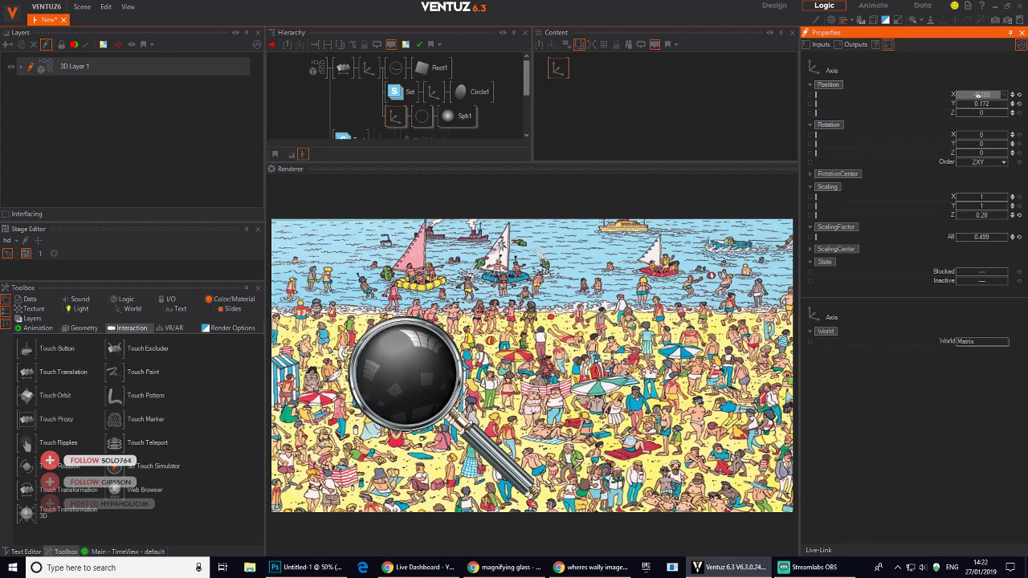
# - Set the sphere material's AlphaTesting to Advanced
pyautogui.click(418, 119)
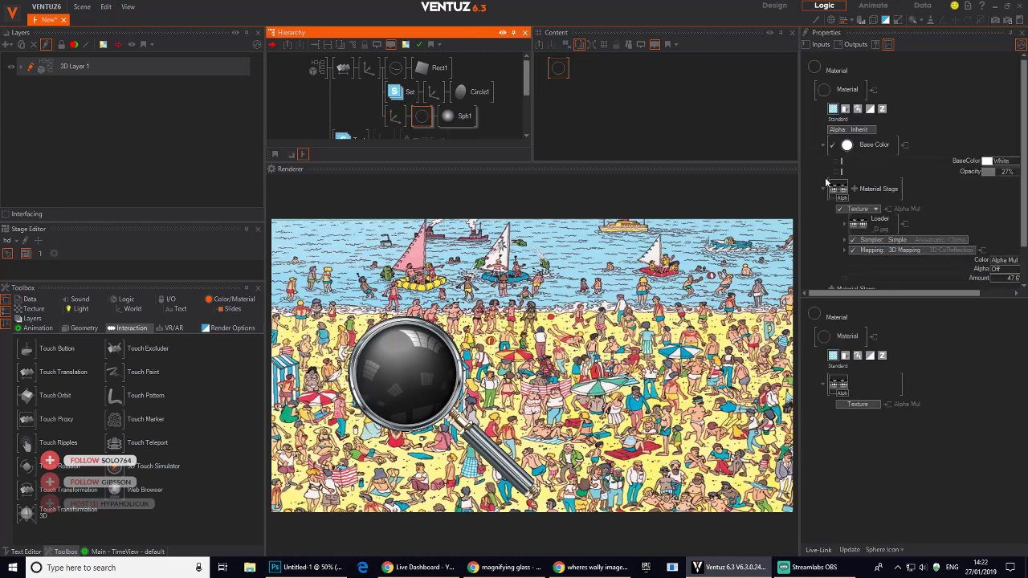
pyautogui.click(883, 109)
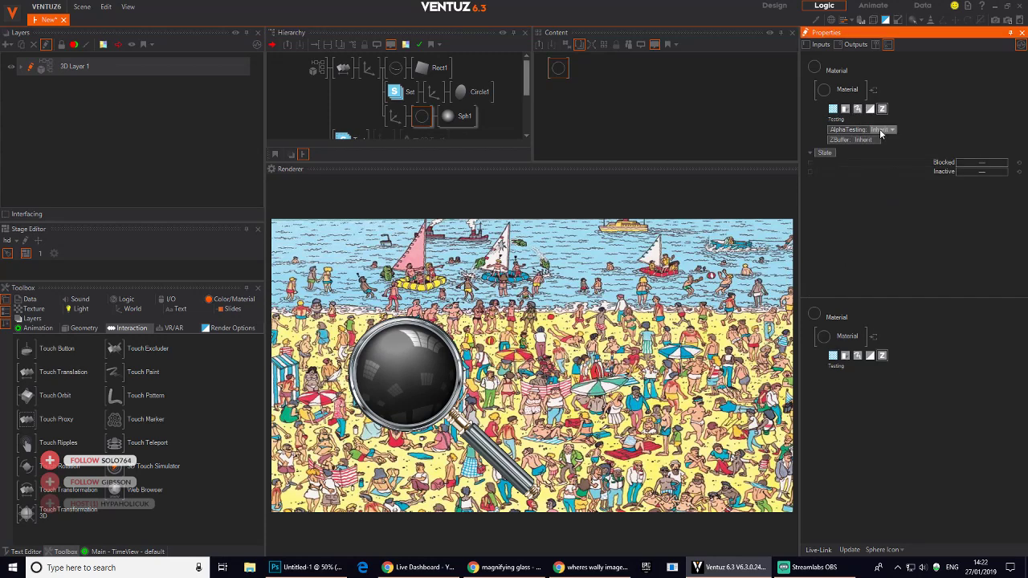
pyautogui.click(882, 130)
pyautogui.click(860, 175)
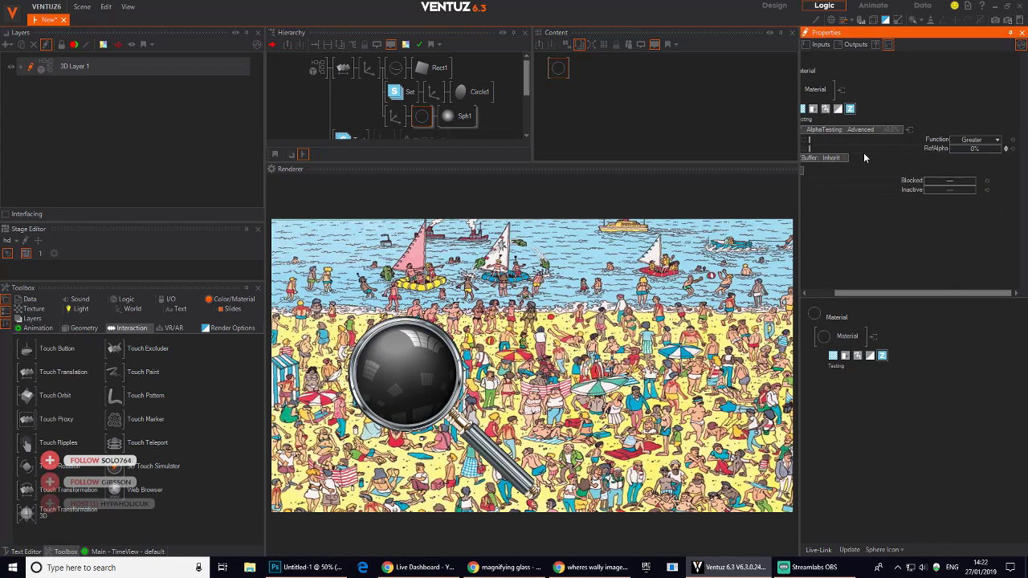
# - Try the Never, Less, LessEqual and Always functions for the sphere material's alpha testing
pyautogui.click(1000, 138)
pyautogui.click(995, 148)
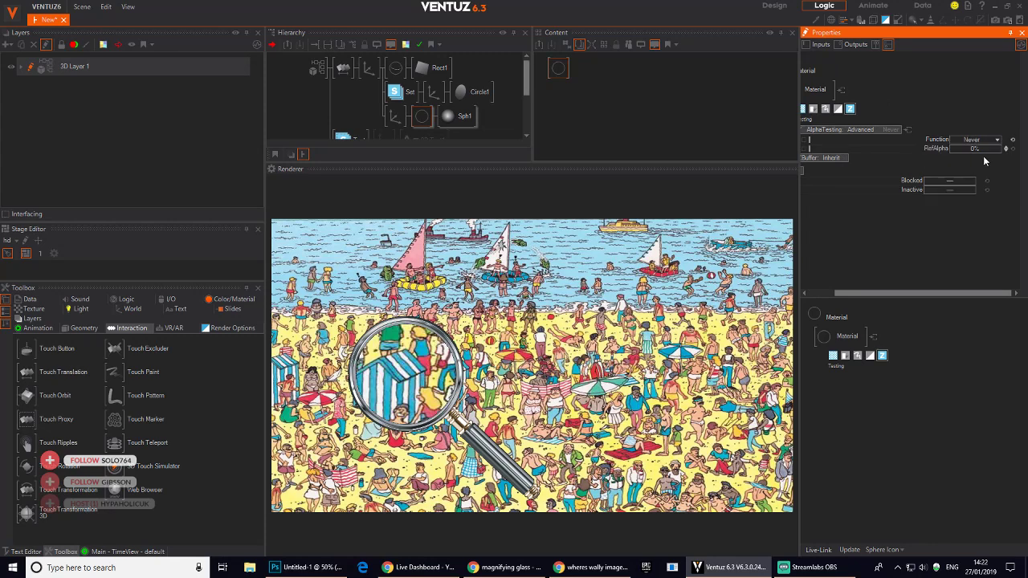
pyautogui.click(998, 141)
pyautogui.click(951, 175)
pyautogui.click(978, 141)
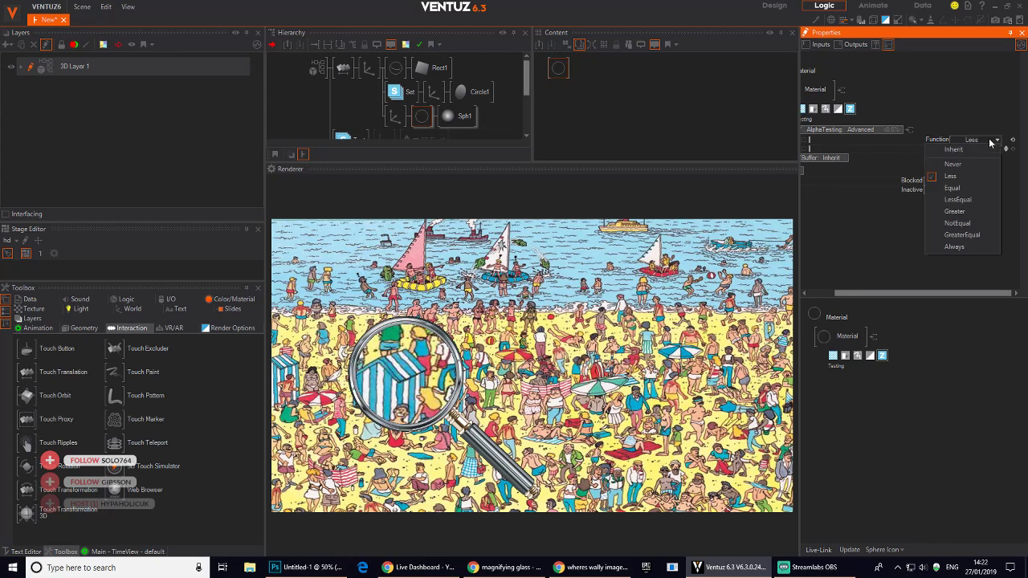
pyautogui.click(960, 200)
pyautogui.click(981, 140)
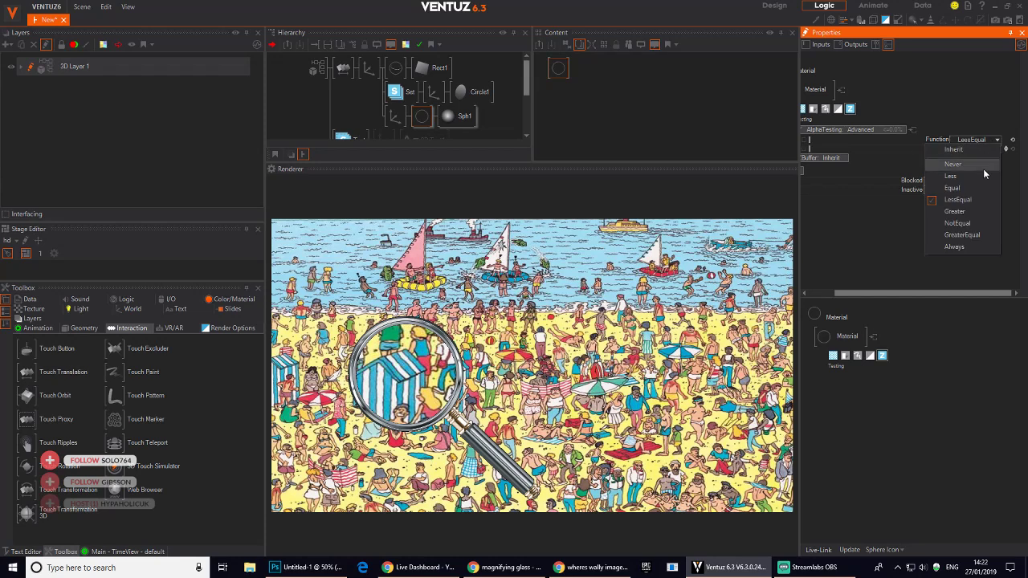
pyautogui.click(961, 245)
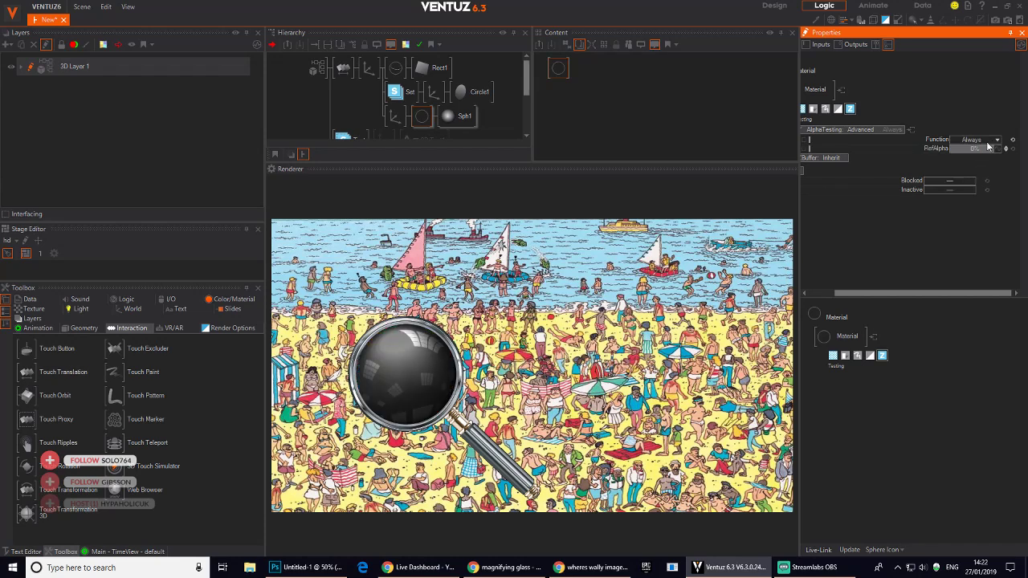
# - Set the alpha testing function to GreaterEqual with a RefAlpha of 0.2%
pyautogui.click(981, 141)
pyautogui.click(971, 237)
pyautogui.moveTo(959, 148); pyautogui.dragTo(957, 148)
# - Return to the sphere material's standard settings and set the Base Color opacity to 24%
pyautogui.moveTo(904, 111); pyautogui.dragTo(934, 109, button='middle')
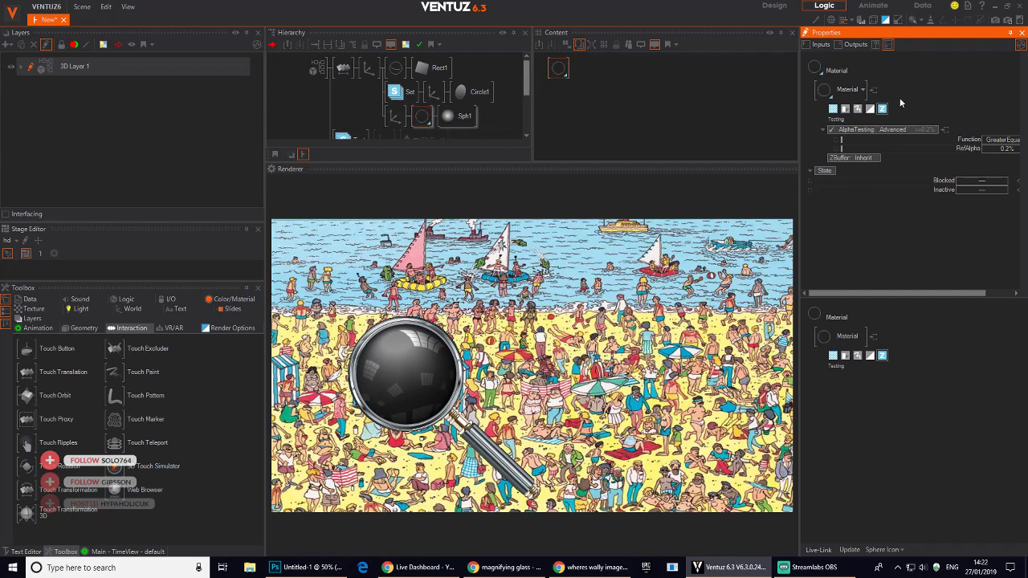
pyautogui.click(832, 109)
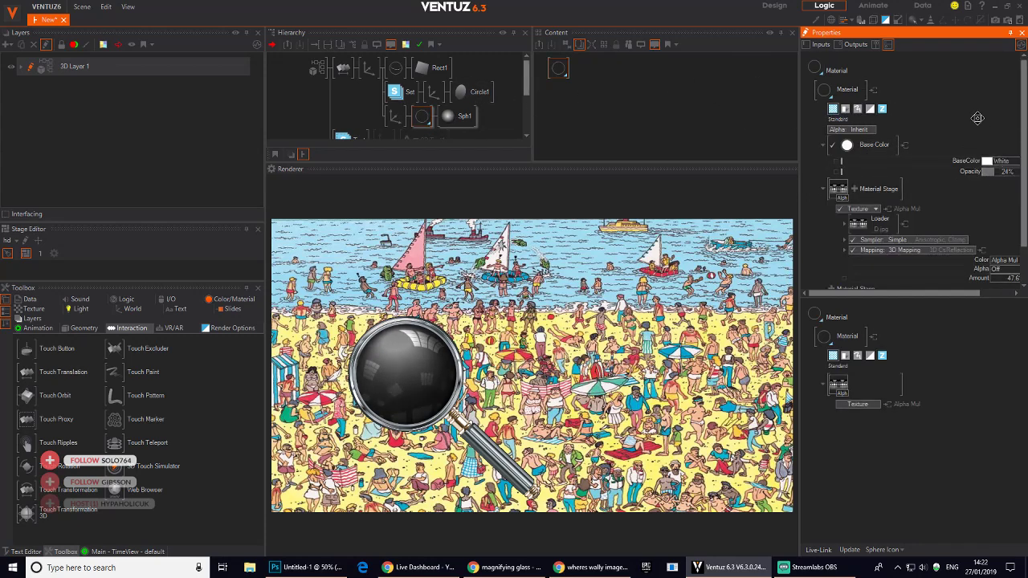
pyautogui.moveTo(977, 118); pyautogui.dragTo(936, 105, button='middle')
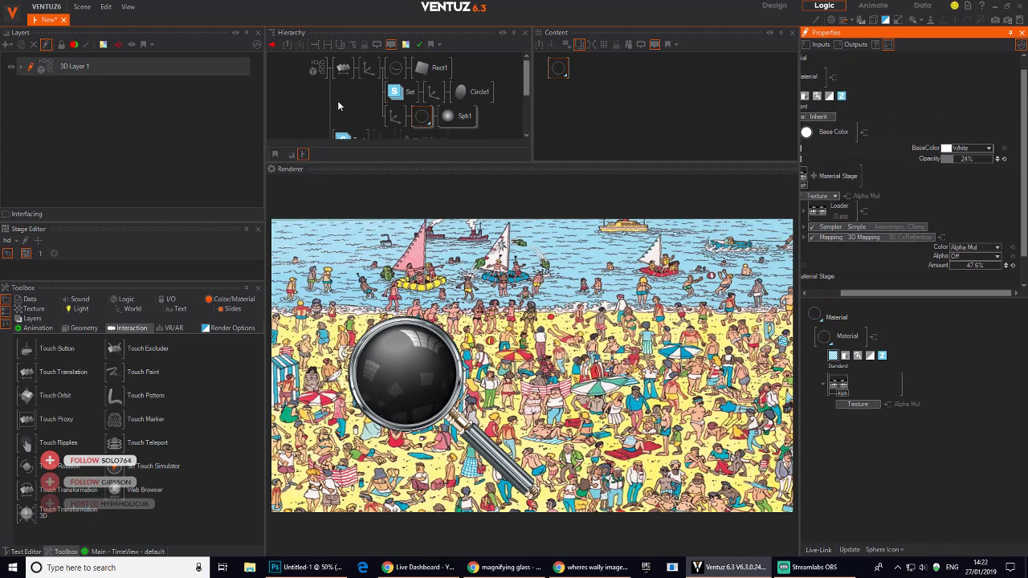
# - Collapse the root branches and add a ZSort node with three items to the hierarchy
pyautogui.click(357, 79)
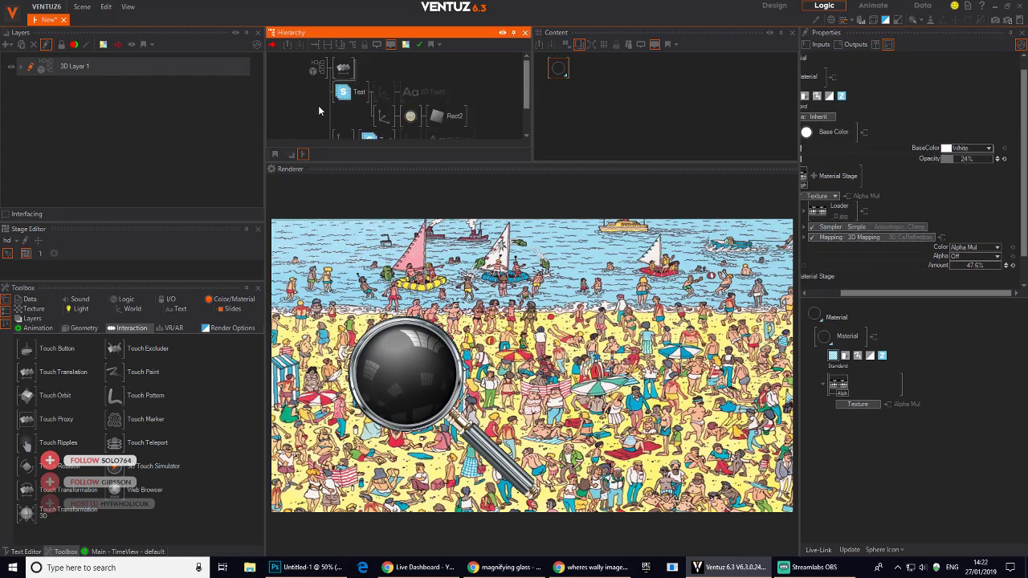
pyautogui.click(351, 124)
pyautogui.doubleClick(307, 111)
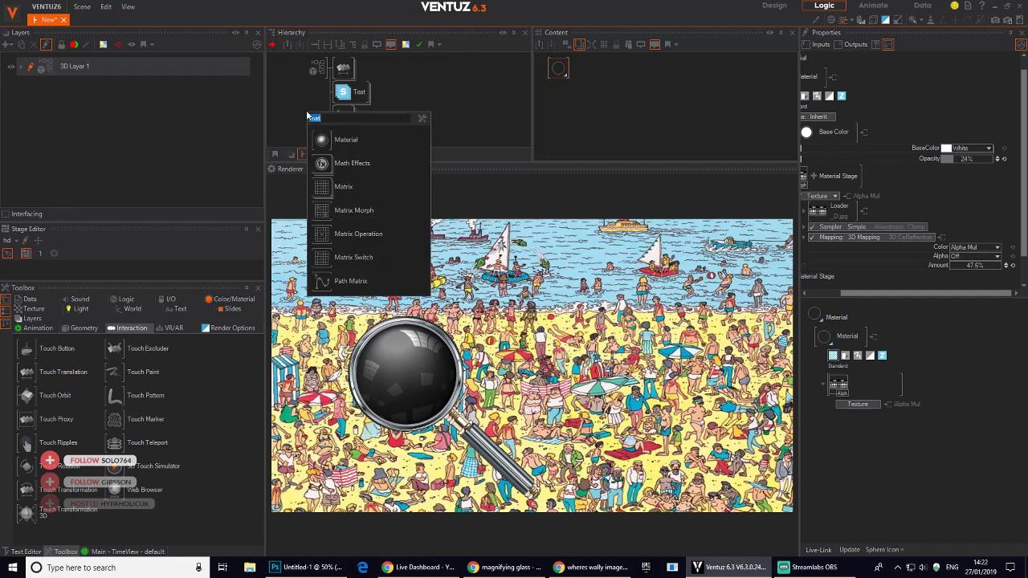
pyautogui.write('z')
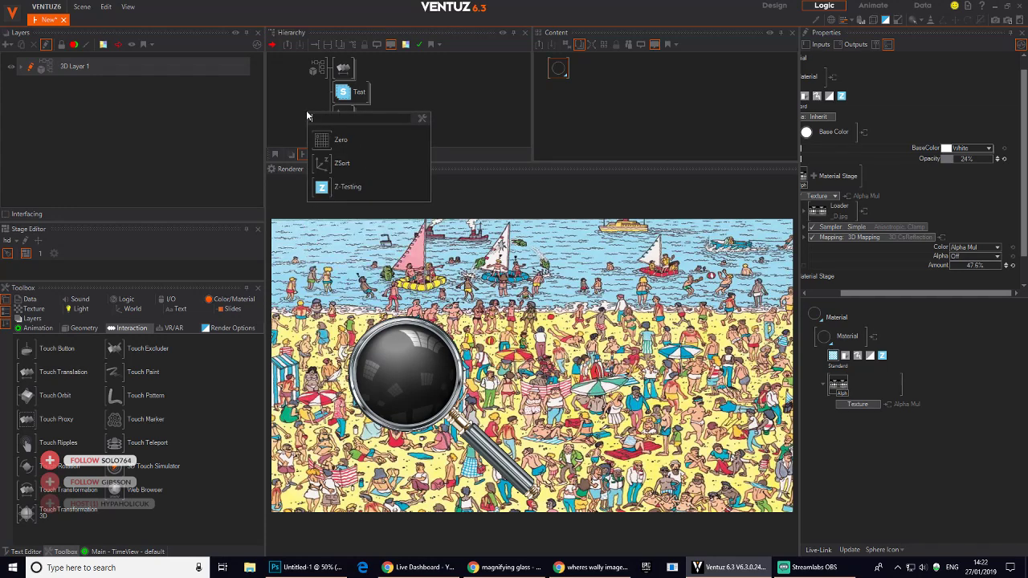
pyautogui.click(322, 167)
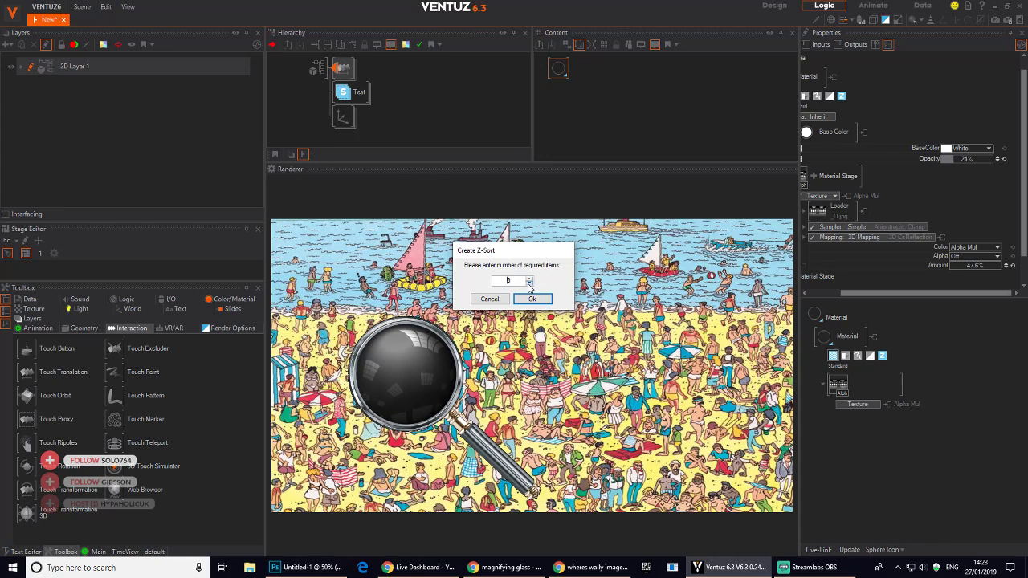
pyautogui.click(529, 300)
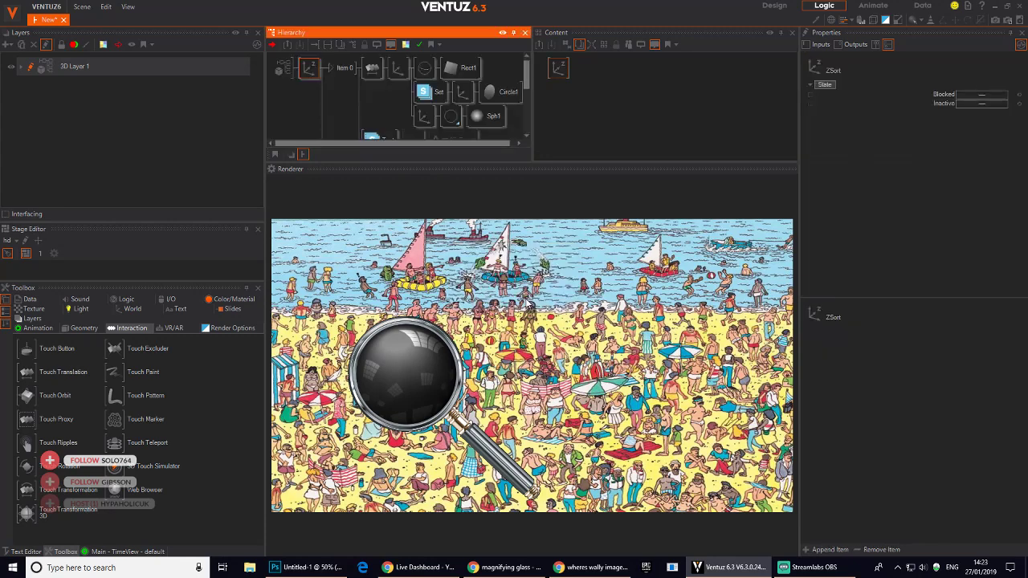
# - Distribute the branches across the ZSort items, moving the Test branch to Item 1 and the axis branch to Item 2
pyautogui.click(376, 78)
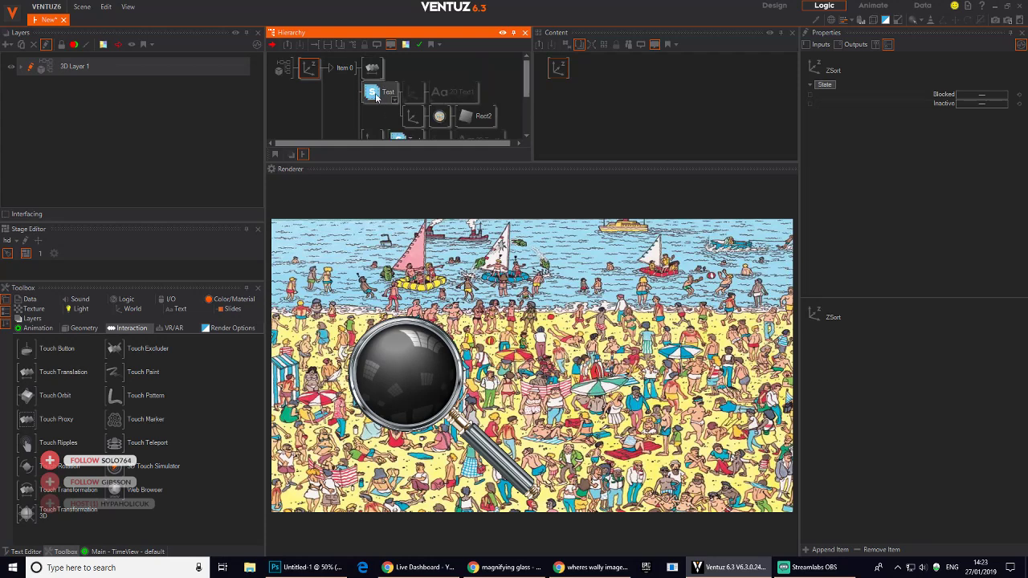
pyautogui.scroll(-2, 405, 96)
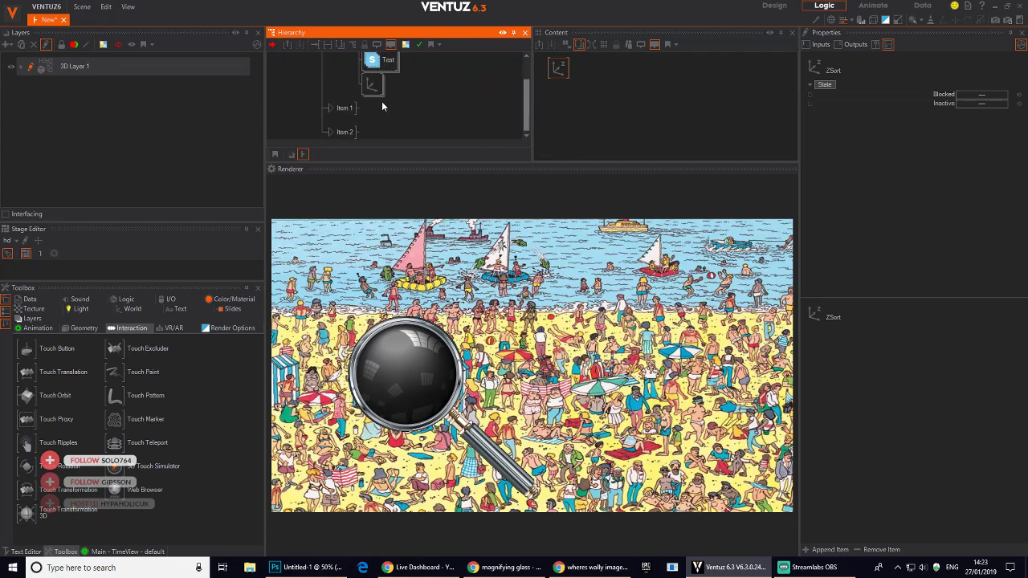
pyautogui.moveTo(373, 86); pyautogui.dragTo(360, 102)
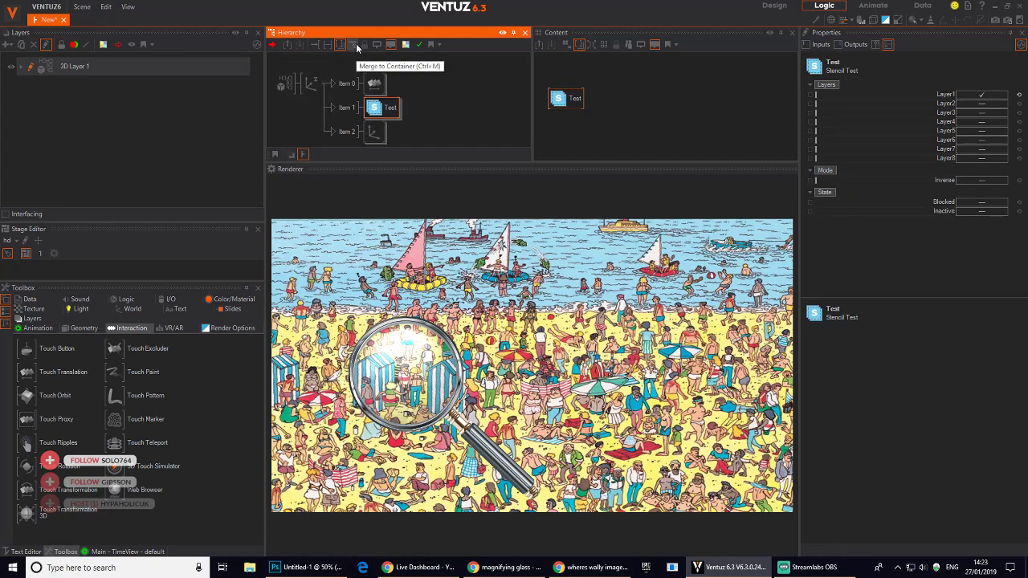
# - Rearrange the ZSort branches with Test in Item 0, the axis in Item 1 and Touch Translation in Item 2, and test the magnifying glass
pyautogui.moveTo(488, 367); pyautogui.dragTo(486, 338)
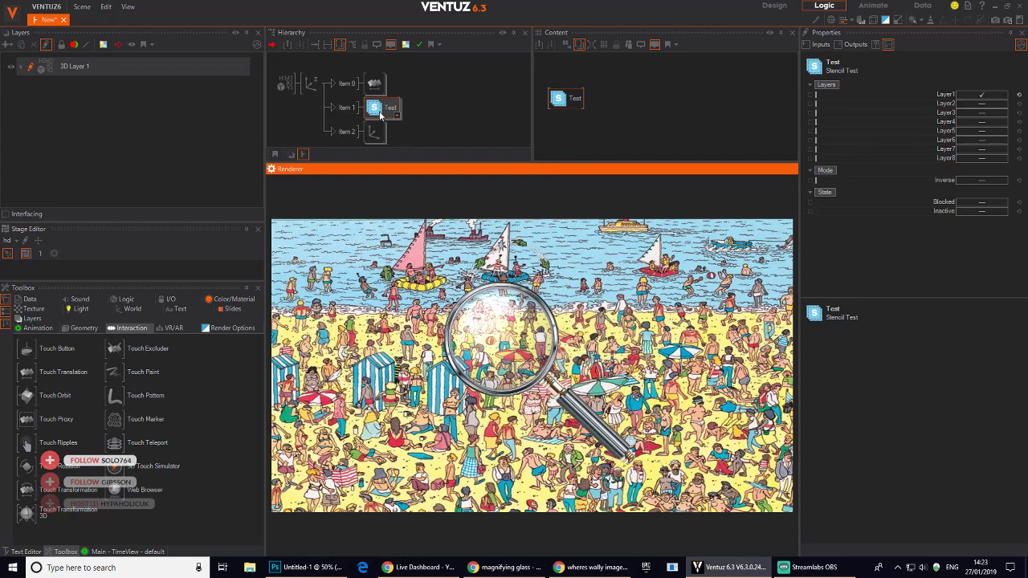
pyautogui.click(374, 132)
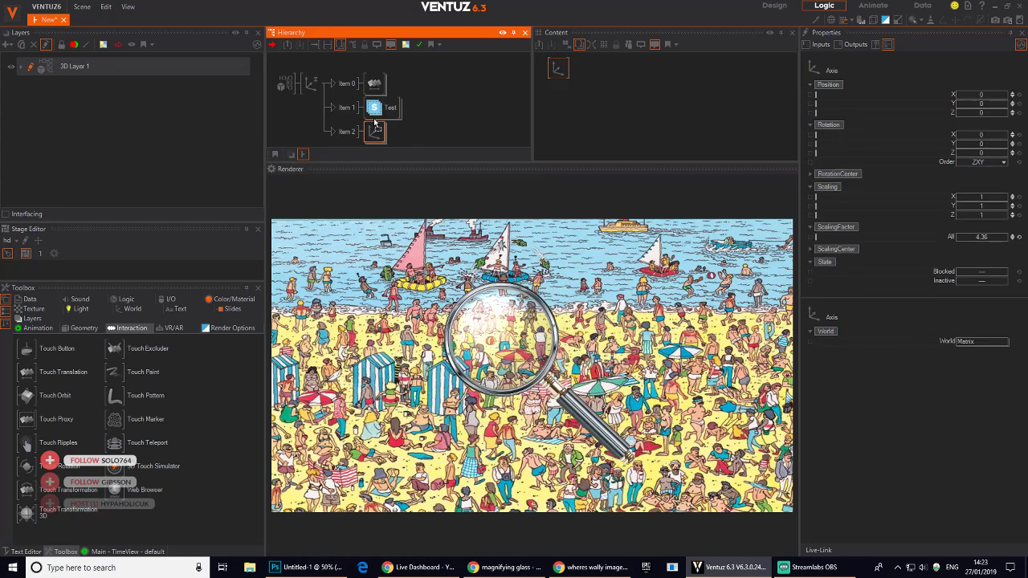
pyautogui.moveTo(374, 121)
pyautogui.mouseDown()
pyautogui.moveTo(371, 100)
pyautogui.moveTo(376, 135)
pyautogui.mouseUp()
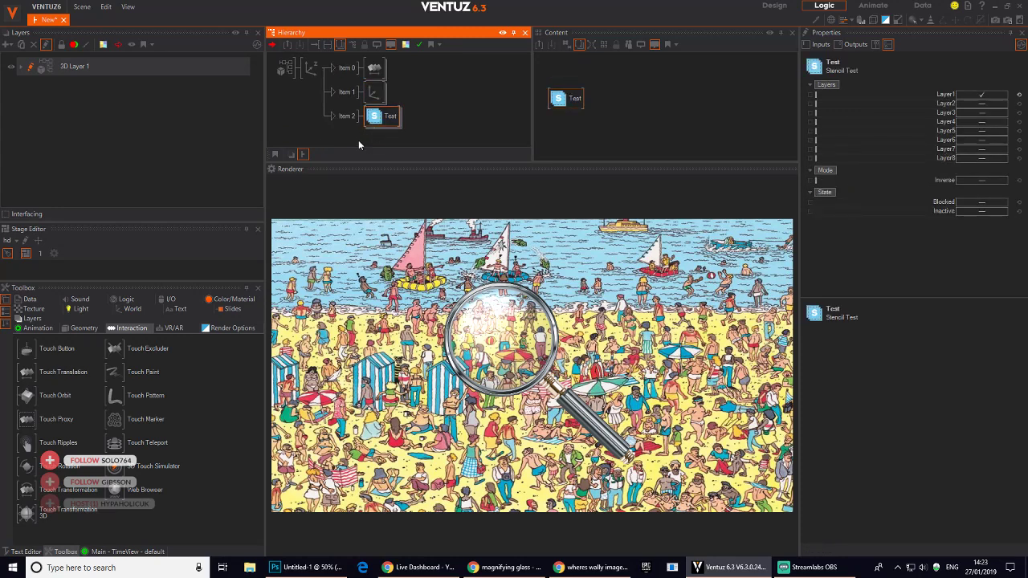
pyautogui.click(376, 90)
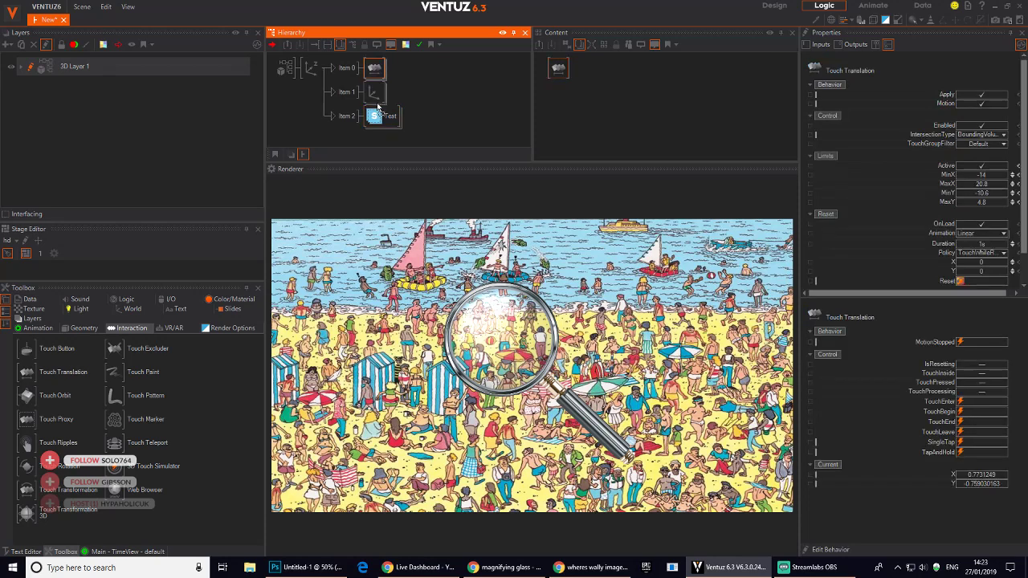
pyautogui.moveTo(376, 105); pyautogui.dragTo(363, 74)
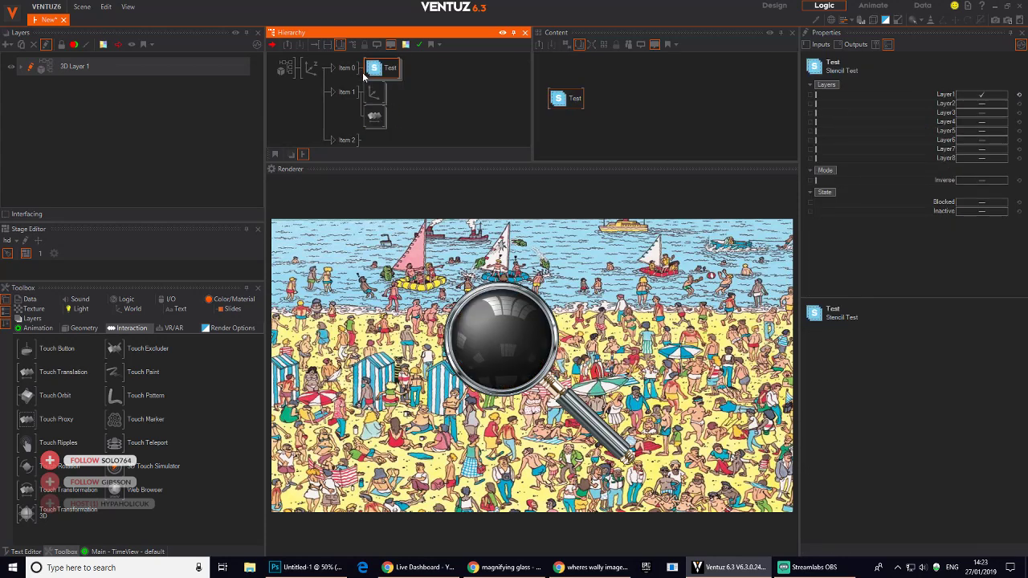
pyautogui.moveTo(373, 122); pyautogui.dragTo(374, 118)
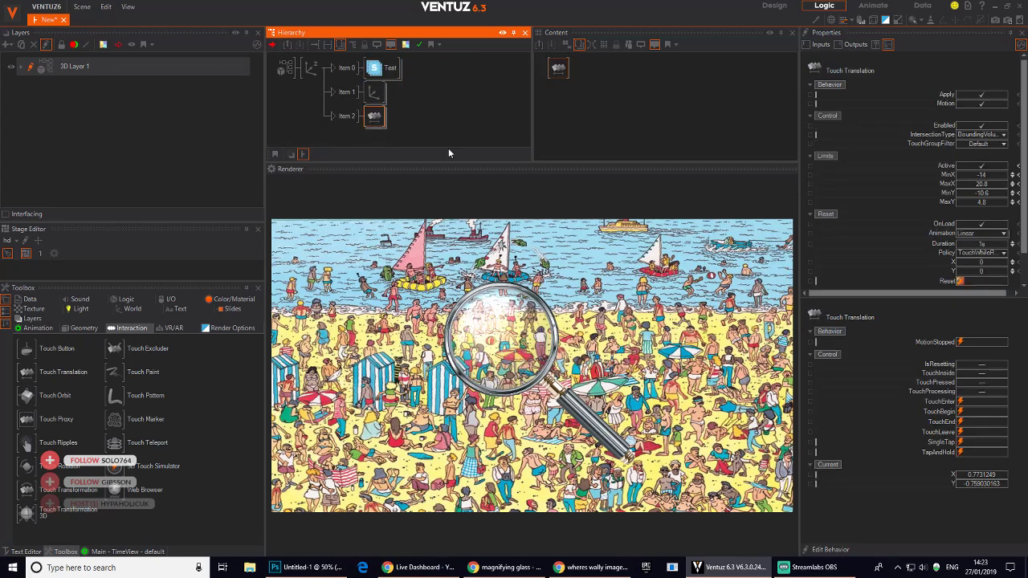
pyautogui.moveTo(500, 326); pyautogui.dragTo(435, 313)
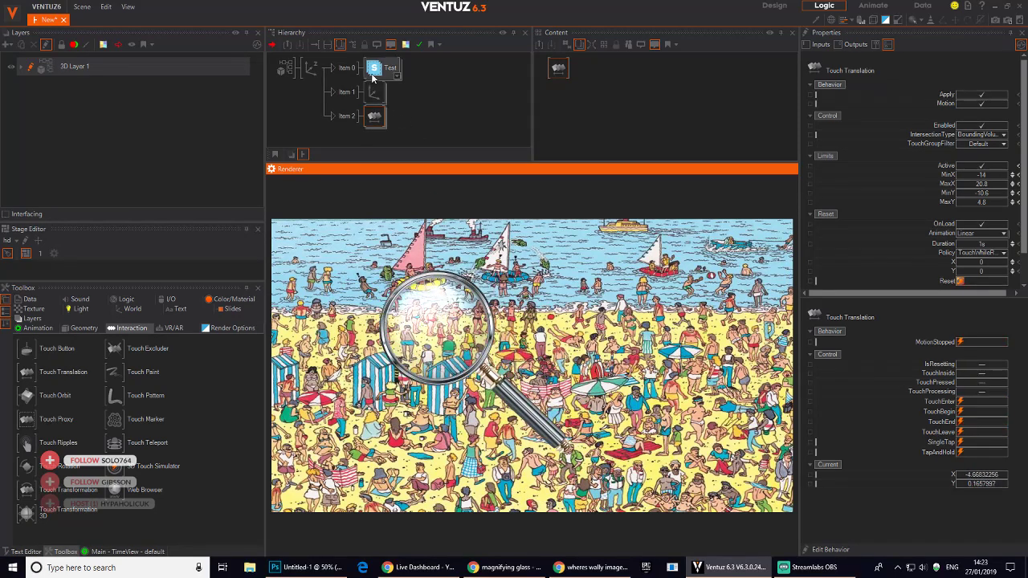
# - Expand the Test, axis and Touch Translation branches to examine the nodes sorted under each ZSort item
pyautogui.doubleClick(372, 76)
pyautogui.scroll(-1, 441, 112)
pyautogui.doubleClick(375, 126)
pyautogui.scroll(-2, 441, 128)
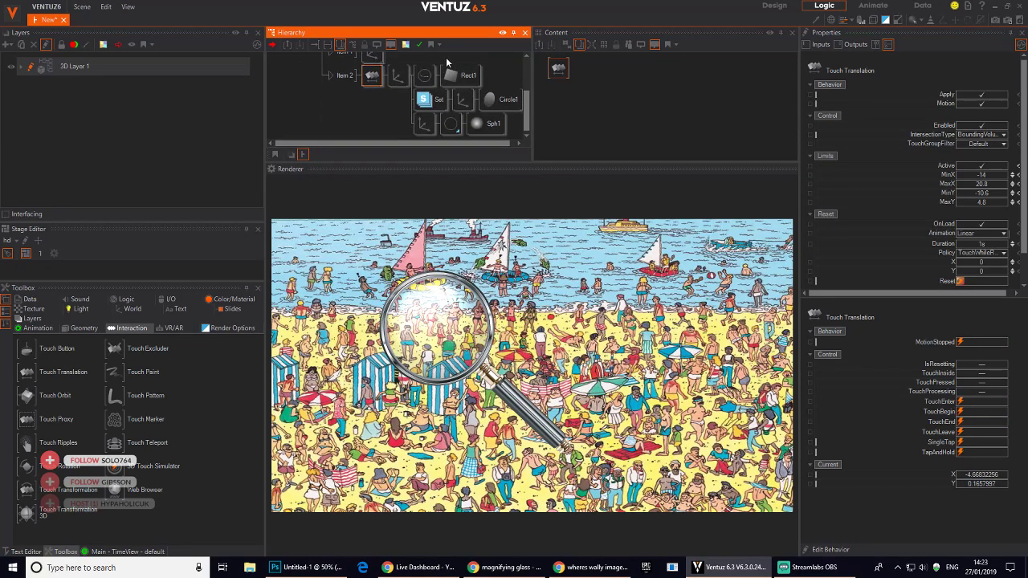
pyautogui.scroll(1, 386, 120)
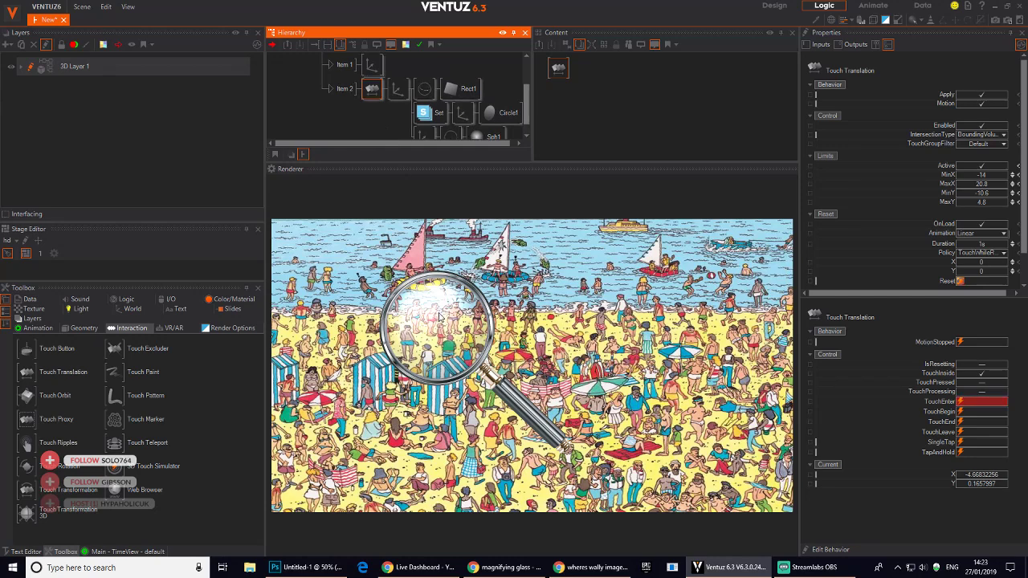
pyautogui.scroll(1, 398, 81)
pyautogui.doubleClick(367, 85)
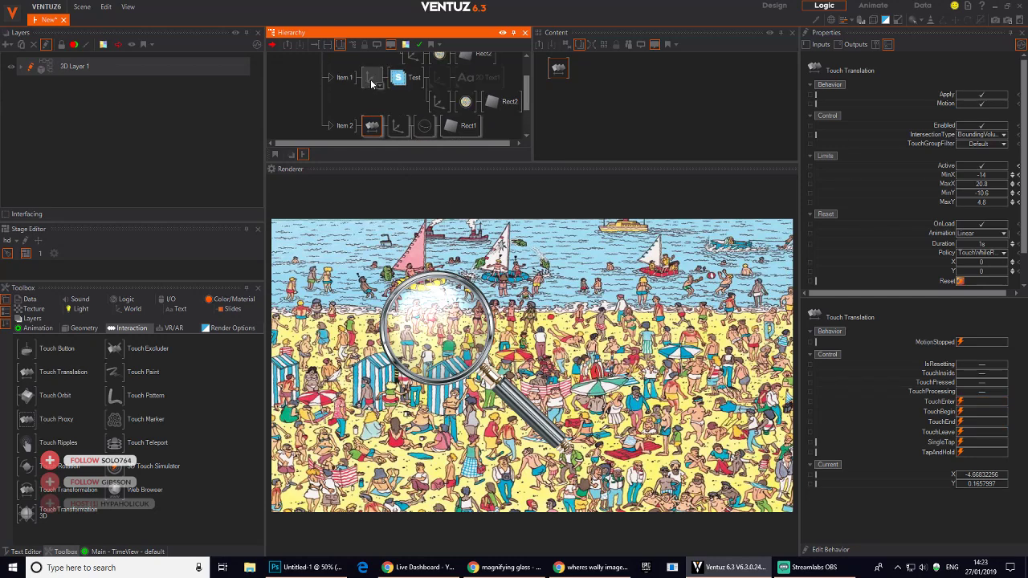
# - Move the Test, axis and Touch Translation branches out of the ZSort node to the root and delete ZSort
pyautogui.click(372, 80)
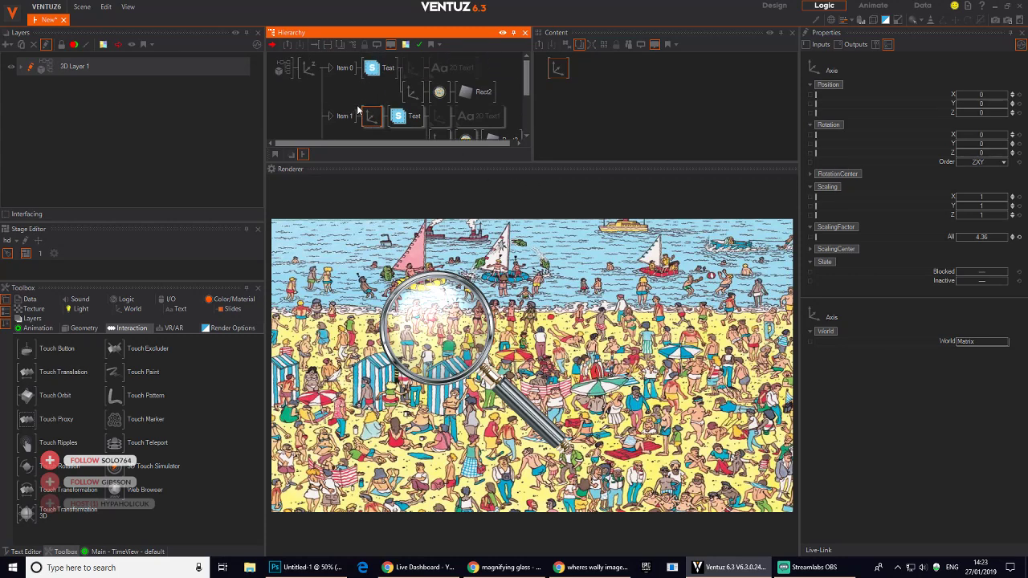
pyautogui.scroll(3, 459, 132)
pyautogui.click(309, 67)
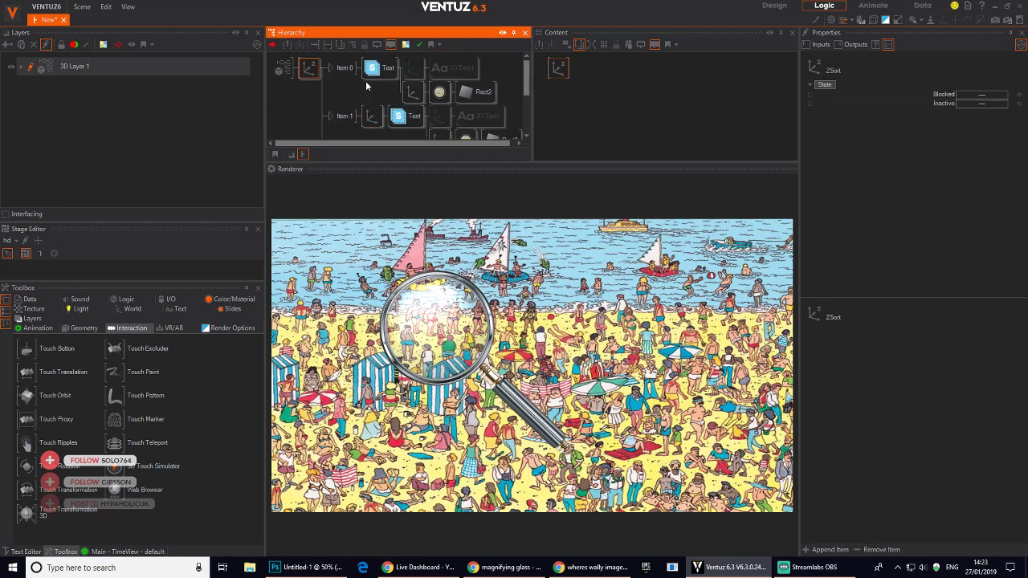
pyautogui.moveTo(374, 70); pyautogui.dragTo(311, 68)
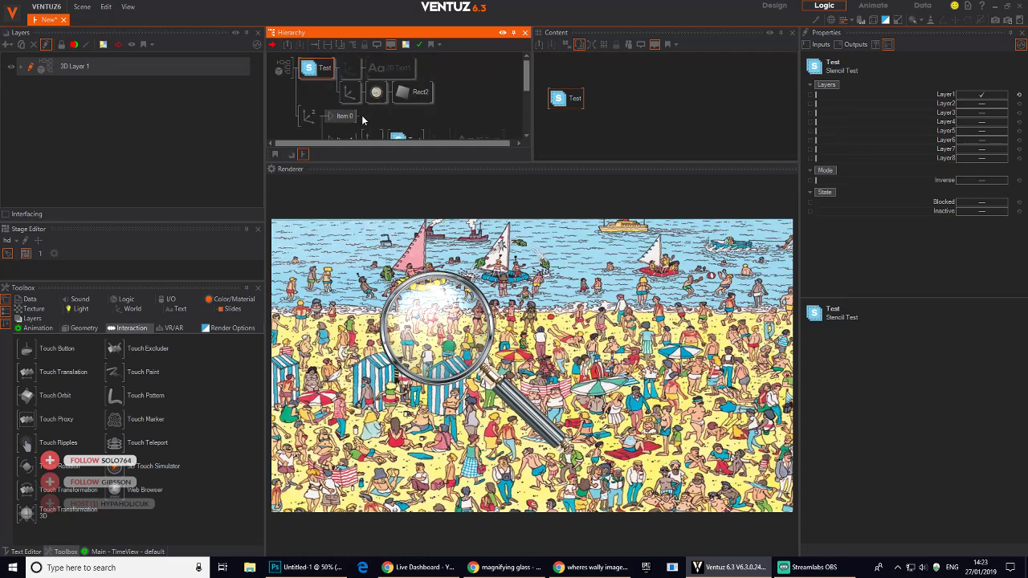
pyautogui.scroll(-1, 362, 119)
pyautogui.moveTo(372, 105); pyautogui.dragTo(309, 73)
pyautogui.scroll(-2, 367, 90)
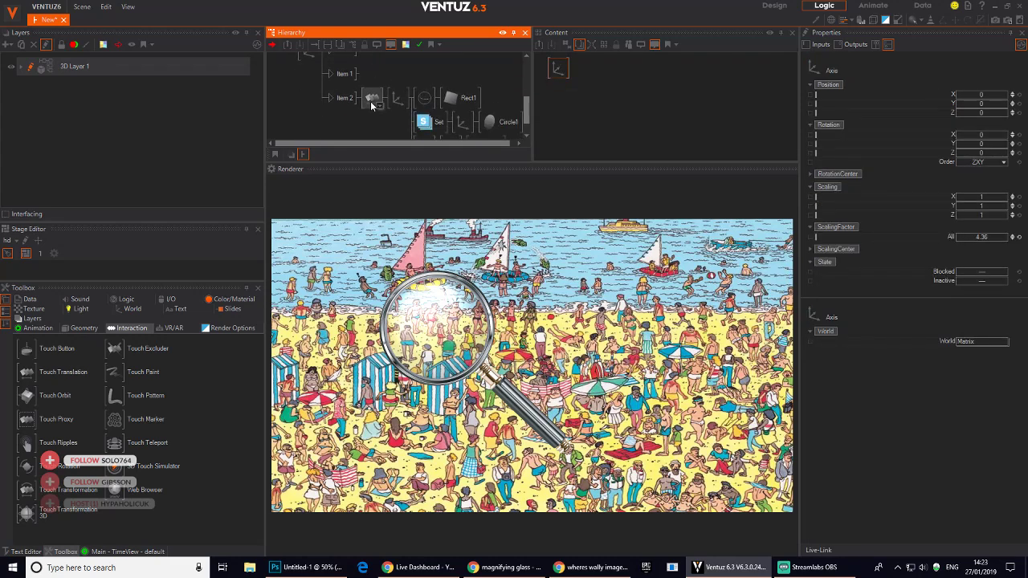
pyautogui.moveTo(372, 102); pyautogui.dragTo(310, 65)
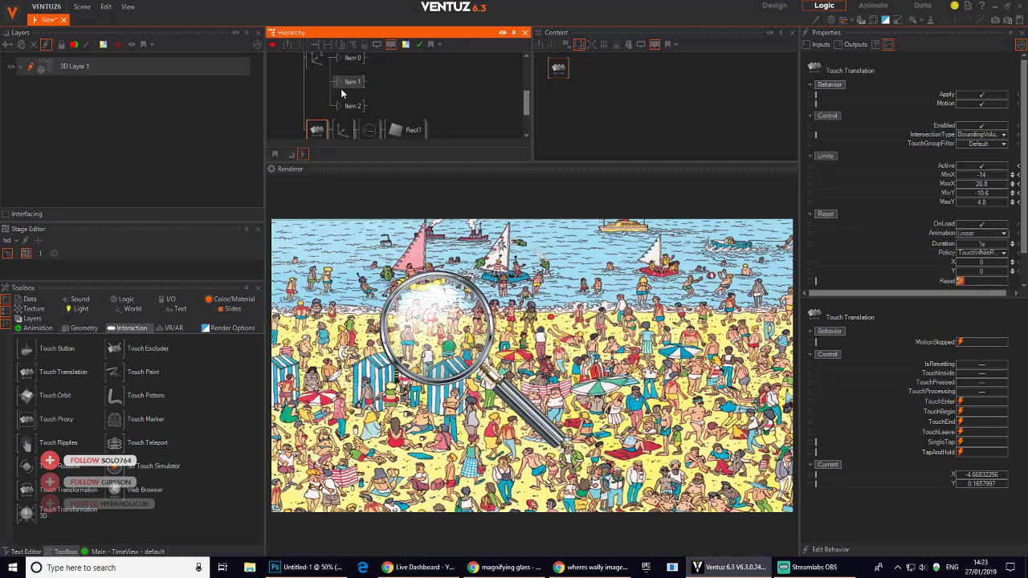
pyautogui.scroll(1, 342, 92)
pyautogui.click(319, 77)
pyautogui.press('Delete')
pyautogui.scroll(4, 362, 105)
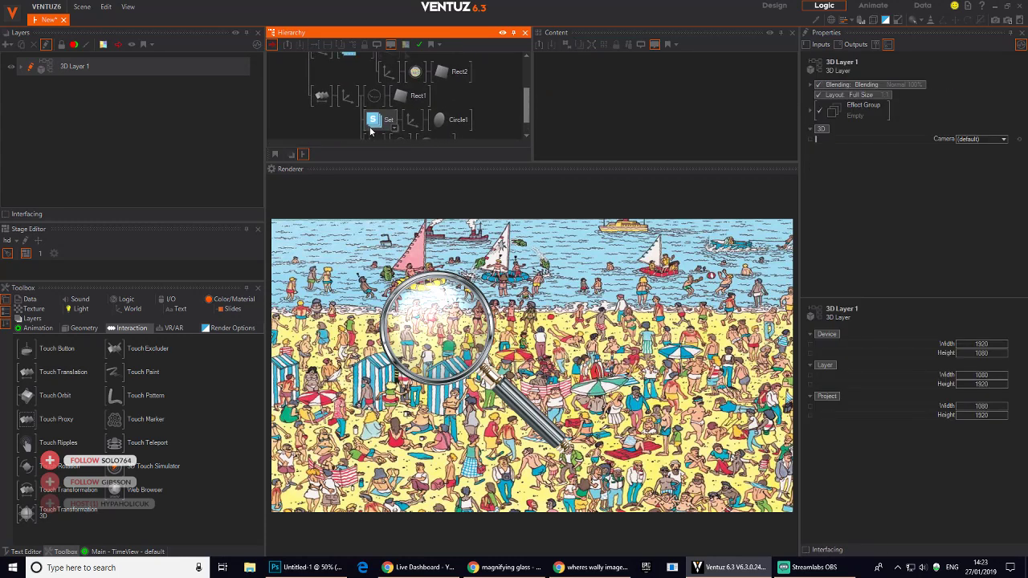
# - Collapse the Test and axis branches and move the Touch Translation branch to the first place under the root
pyautogui.scroll(1, 332, 86)
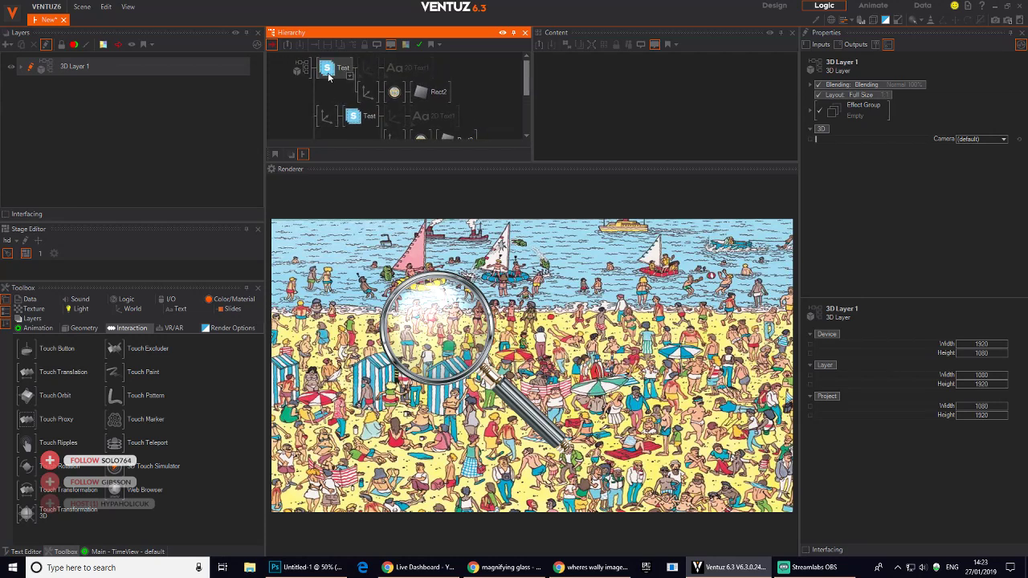
pyautogui.middleClick(330, 70)
pyautogui.middleClick(332, 96)
pyautogui.moveTo(331, 116); pyautogui.dragTo(333, 85)
# - Temporarily block the sphere's axis to compare the moving magnifying glass with and without the sphere
pyautogui.click(379, 118)
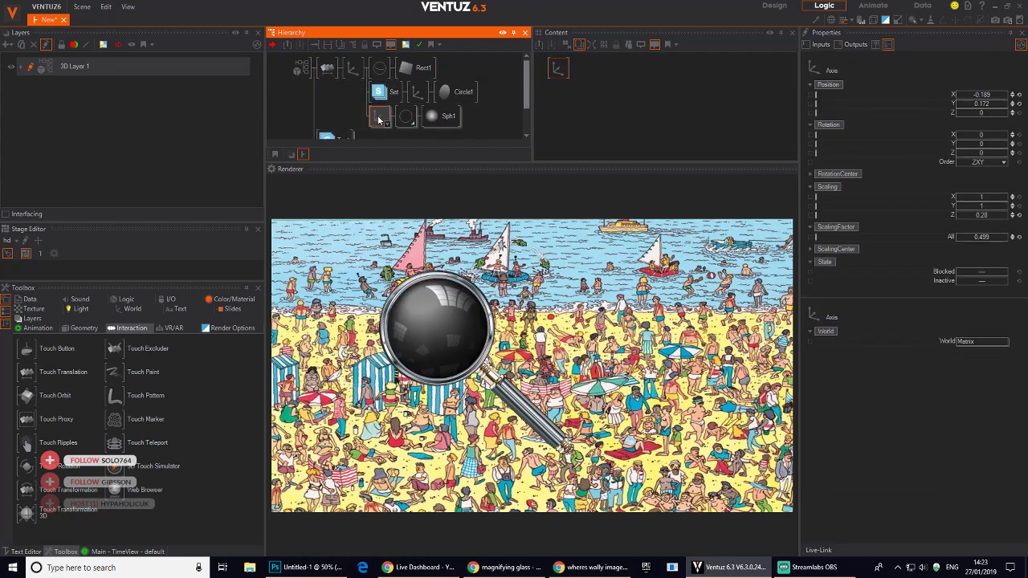
pyautogui.hotkey('ctrl', 'b')
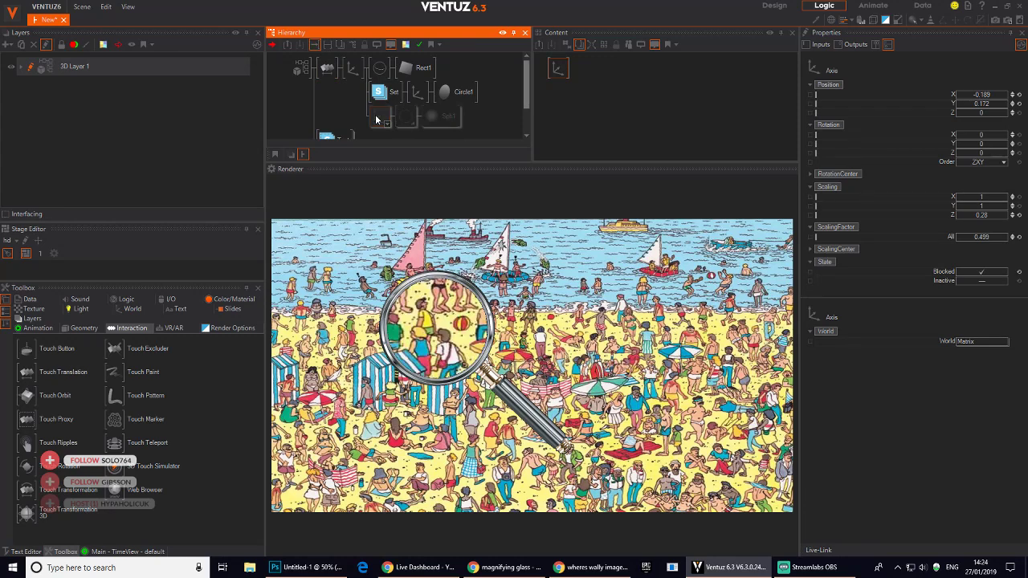
pyautogui.moveTo(457, 348); pyautogui.dragTo(544, 364)
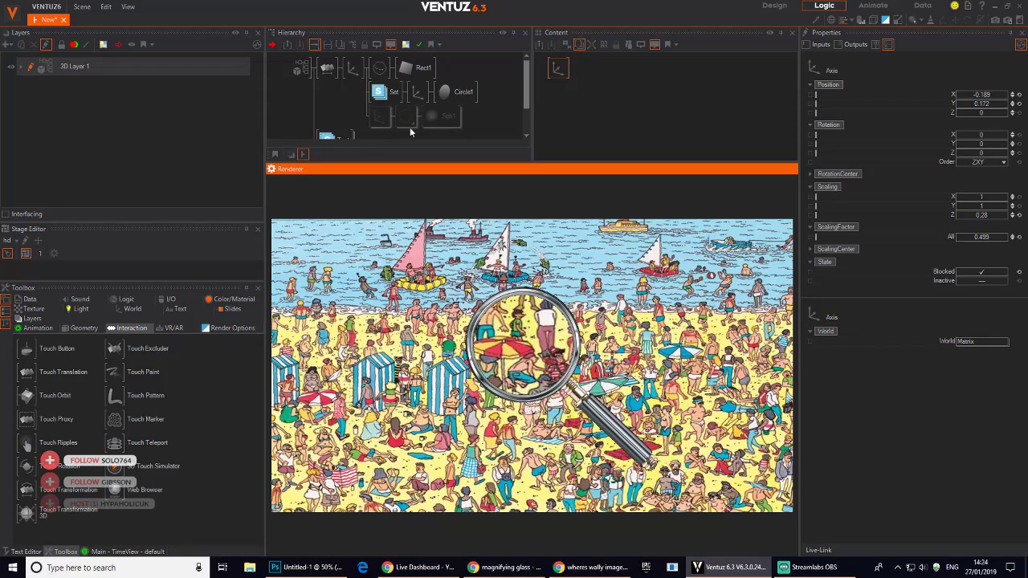
pyautogui.scroll(-1, 343, 110)
pyautogui.hotkey('ctrl', 'b')
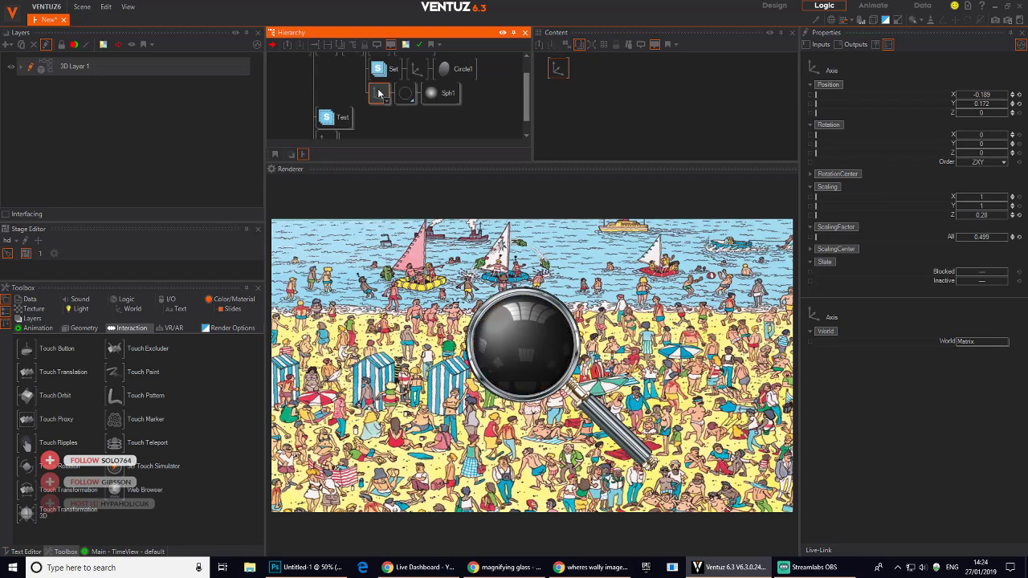
pyautogui.moveTo(530, 326); pyautogui.dragTo(477, 325)
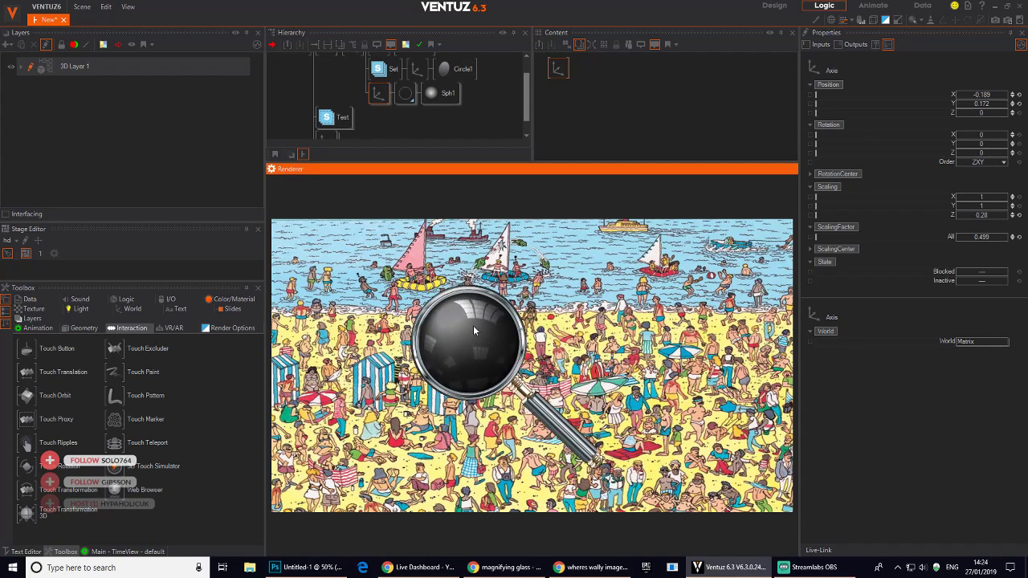
# - Insert a Z-Testing render option directly before the sphere's axis in the Touch Translation branch
pyautogui.scroll(1, 347, 128)
pyautogui.click(356, 68)
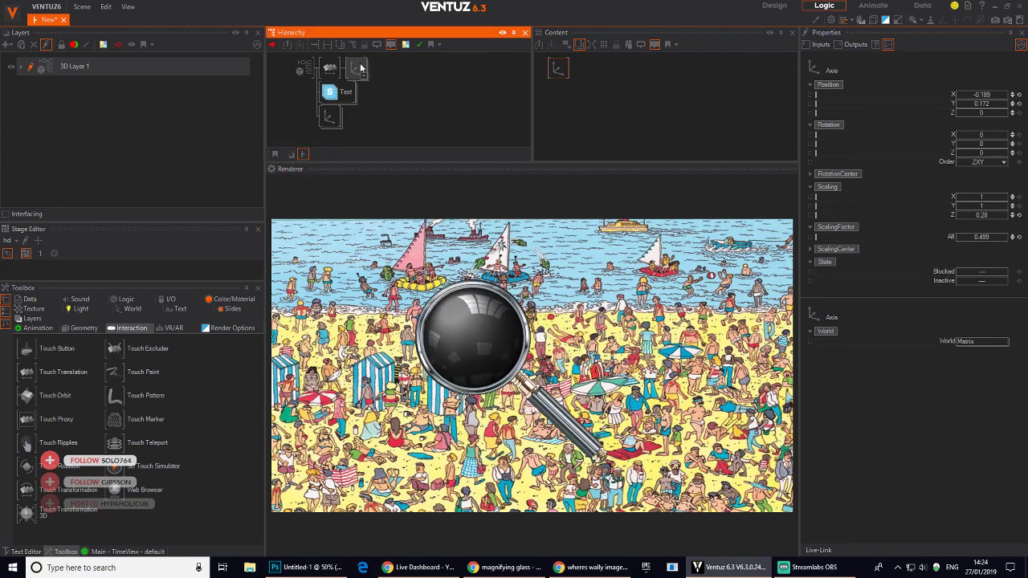
pyautogui.click(237, 331)
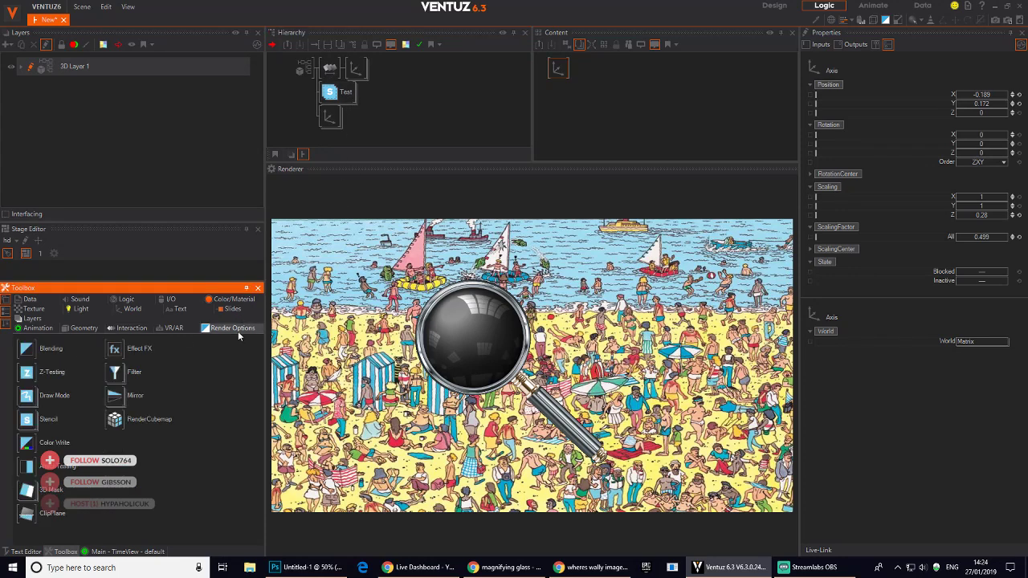
pyautogui.moveTo(36, 374); pyautogui.dragTo(130, 279)
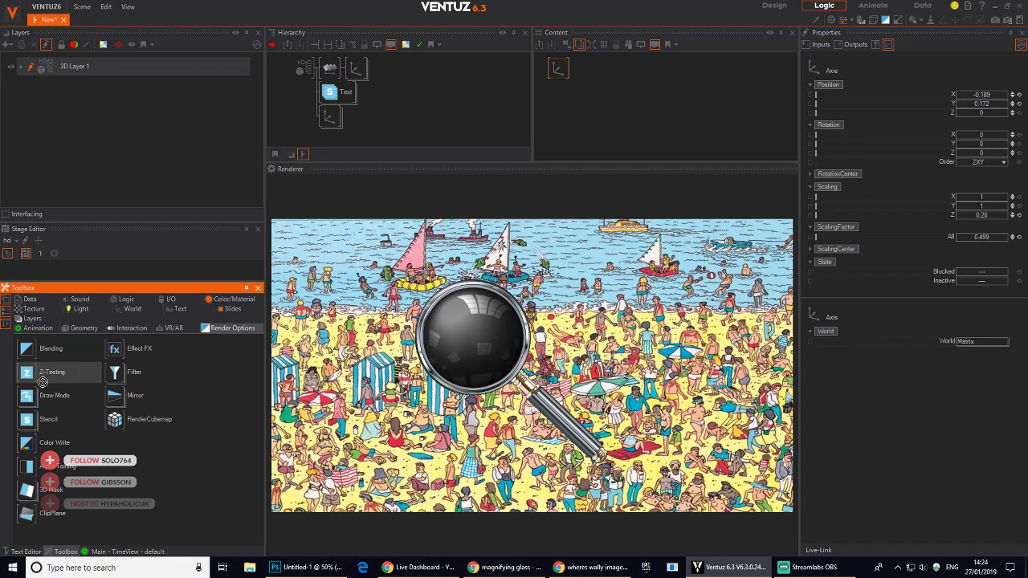
pyautogui.click(356, 68)
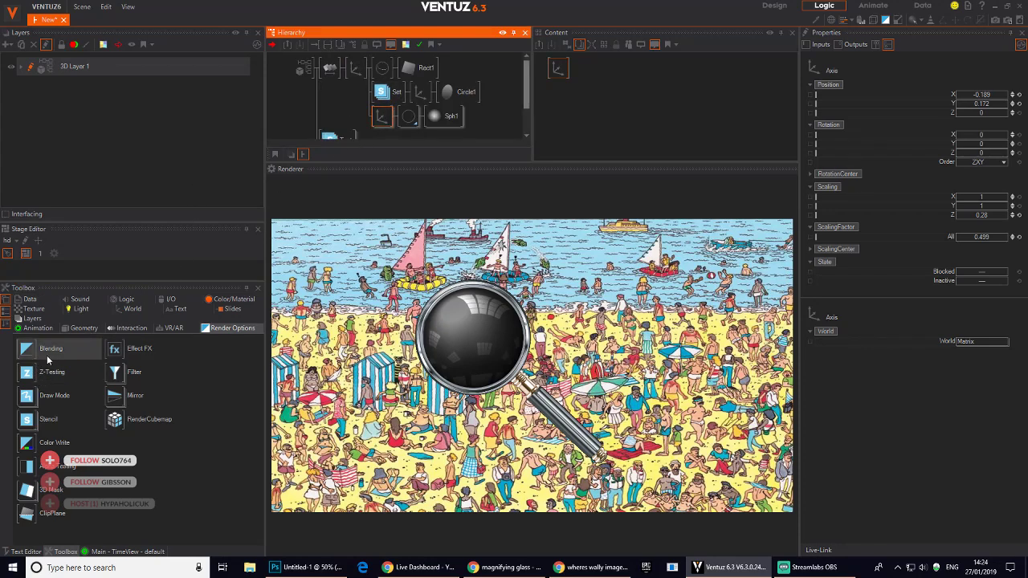
pyautogui.moveTo(44, 372); pyautogui.dragTo(382, 119)
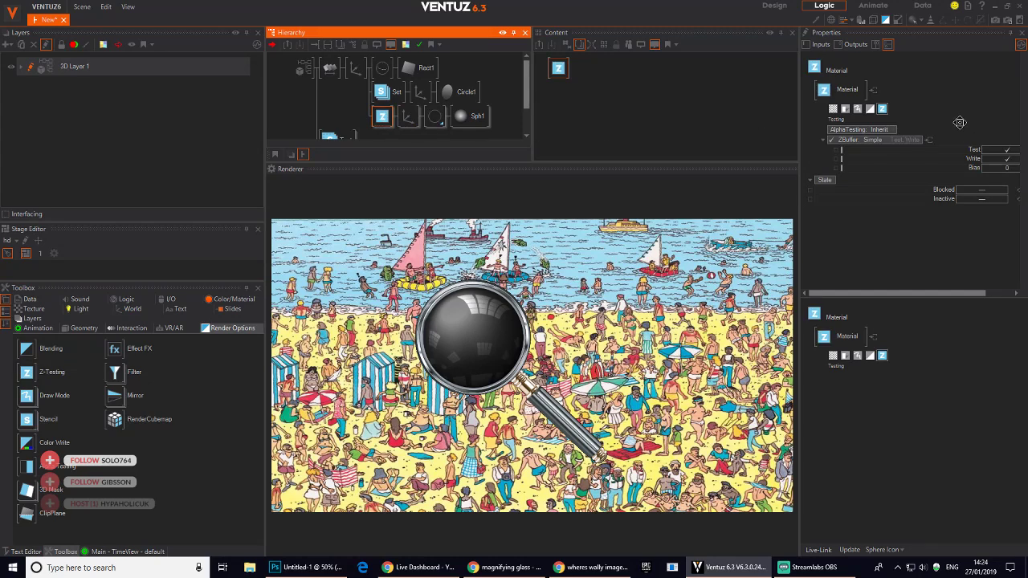
# - Widen the property view and try the Z-Testing node's ZBuffer Test and Write options, restoring both to enabled
pyautogui.moveTo(959, 123); pyautogui.dragTo(940, 120)
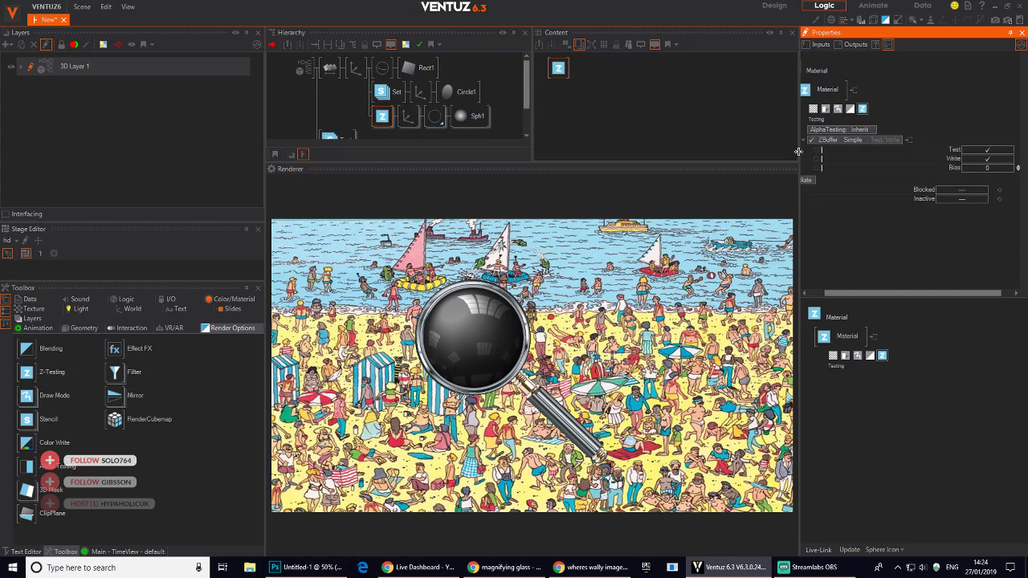
pyautogui.moveTo(798, 150); pyautogui.dragTo(745, 151)
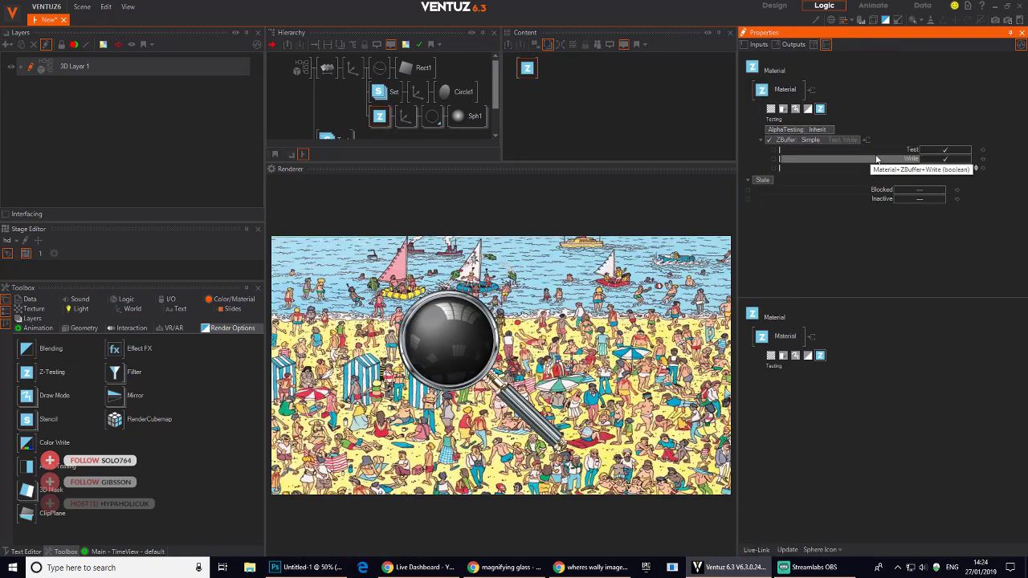
pyautogui.click(947, 151)
pyautogui.click(951, 160)
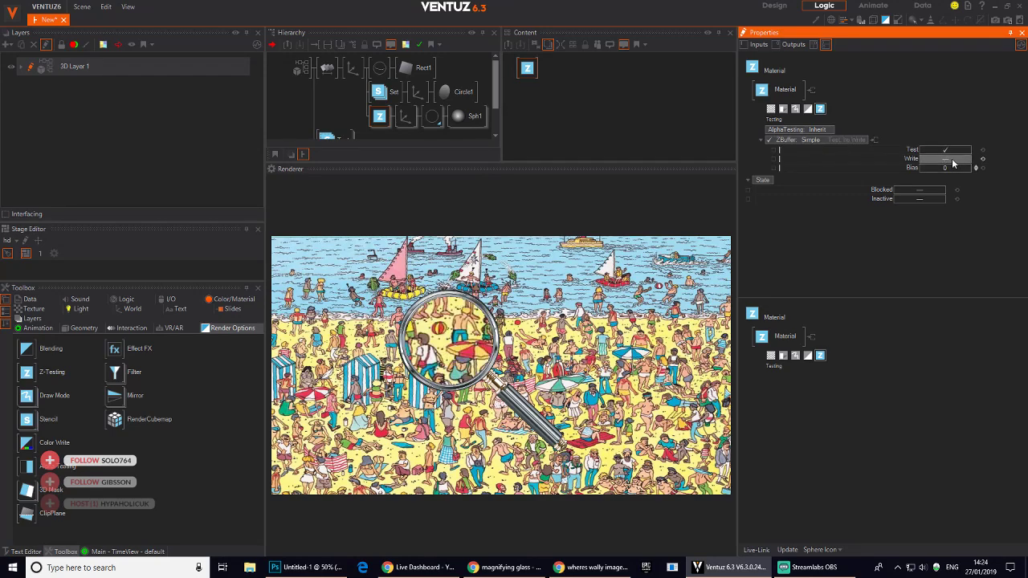
pyautogui.click(951, 159)
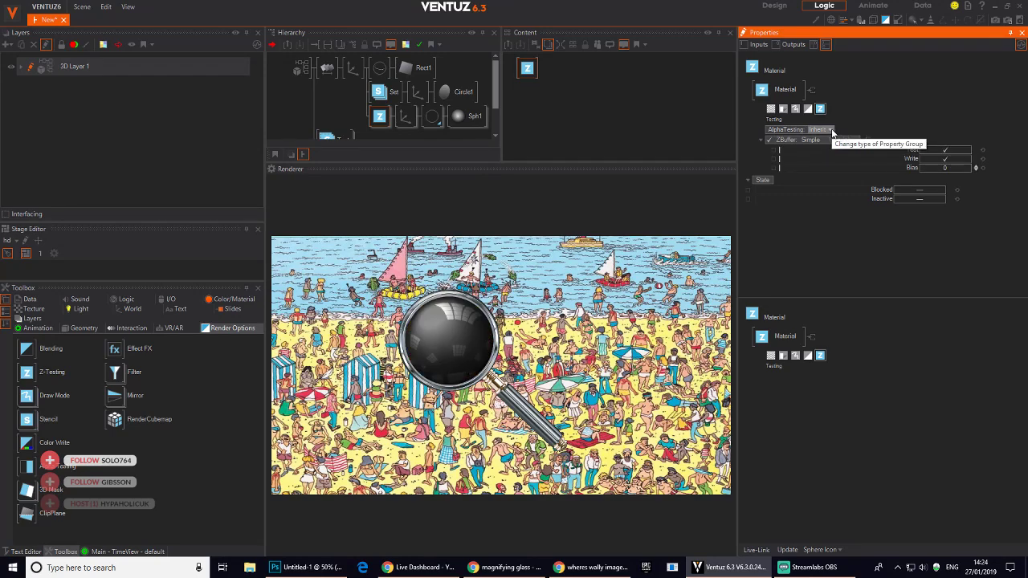
# - Switch the Z-Testing node's AlphaTesting to Advanced and, after trying Never, set its function to Less
pyautogui.click(829, 130)
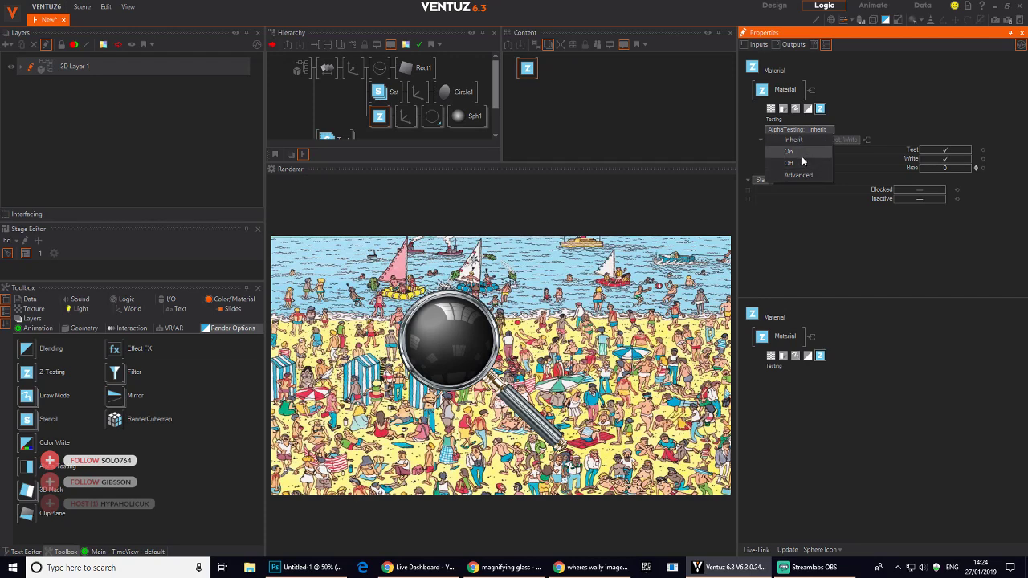
pyautogui.click(801, 152)
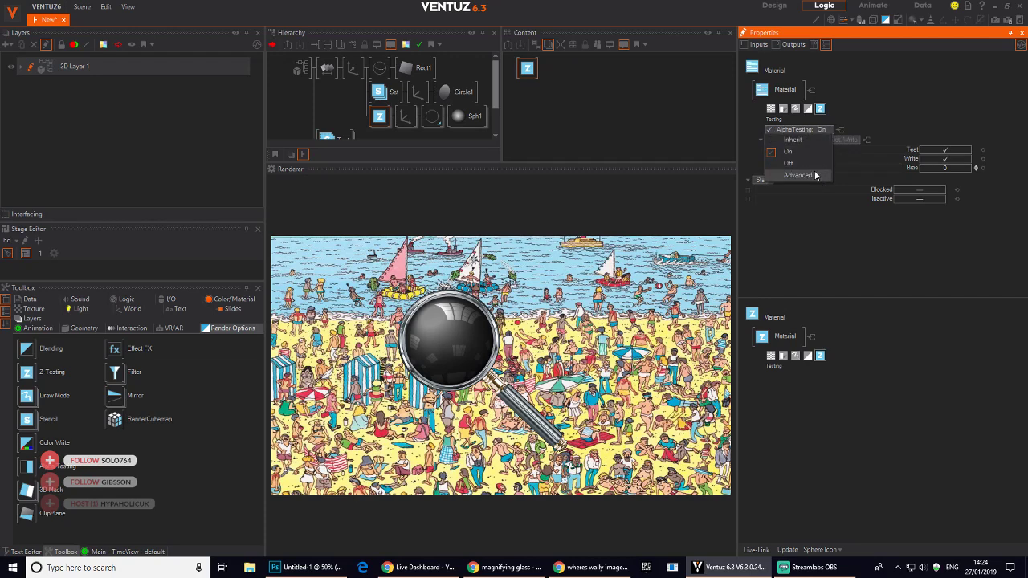
pyautogui.click(815, 175)
pyautogui.click(946, 140)
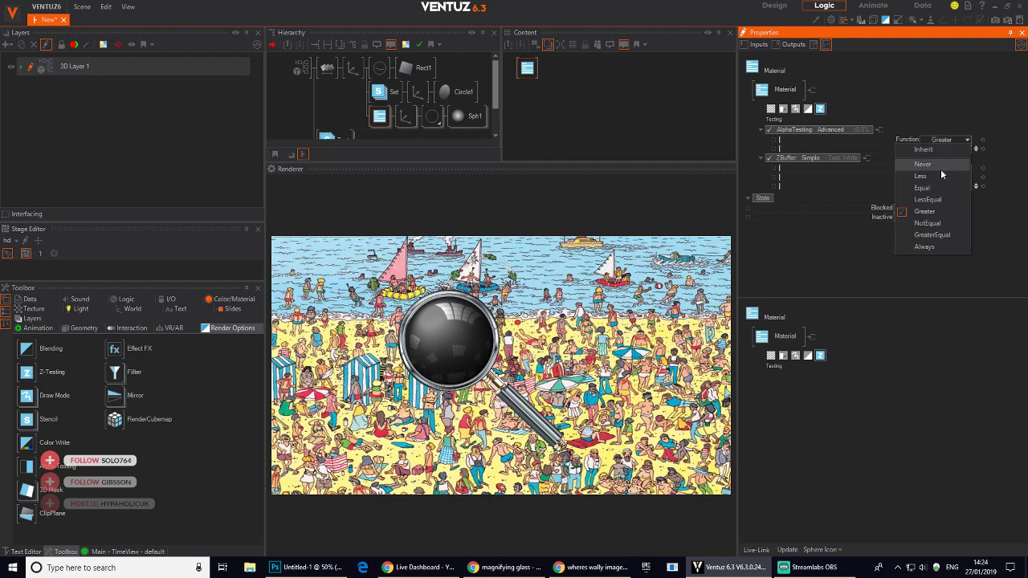
pyautogui.click(939, 165)
pyautogui.click(952, 139)
pyautogui.click(946, 176)
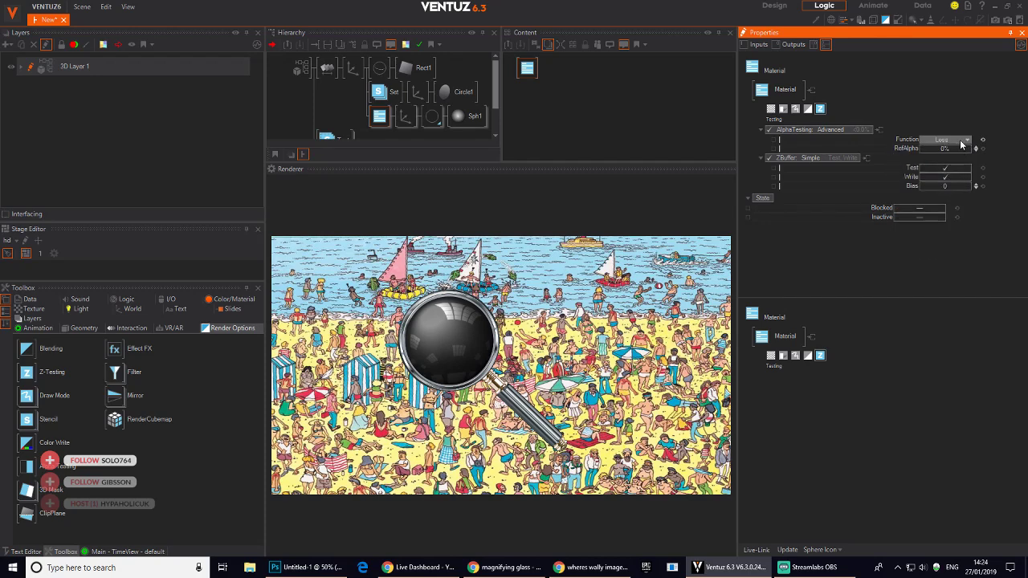
# - Try LessEqual and GreaterEqual as the Z-Testing node's AlphaTesting function, ending with Always
pyautogui.click(948, 140)
pyautogui.click(943, 199)
pyautogui.click(947, 140)
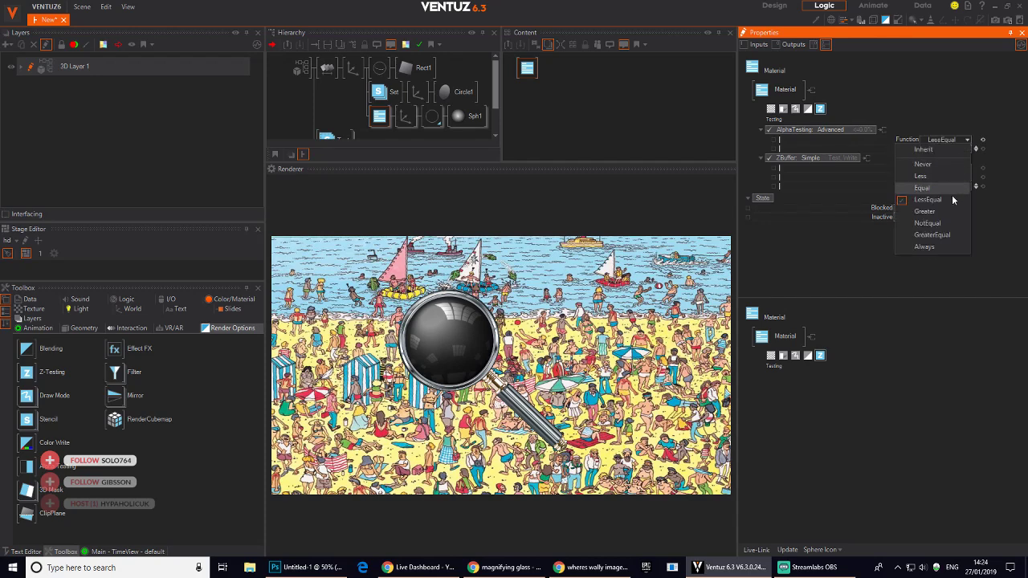
pyautogui.click(933, 235)
pyautogui.click(948, 139)
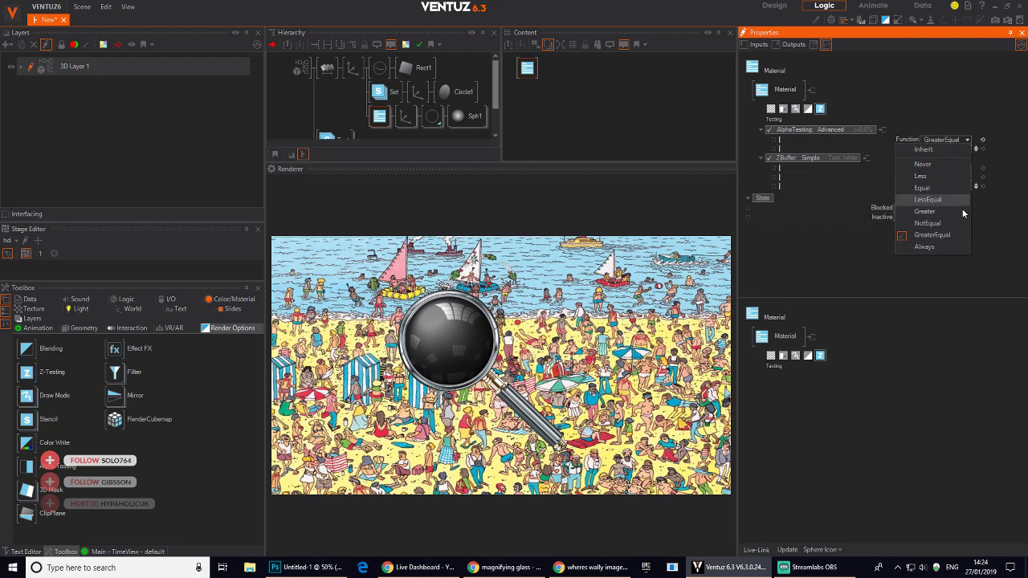
pyautogui.click(946, 246)
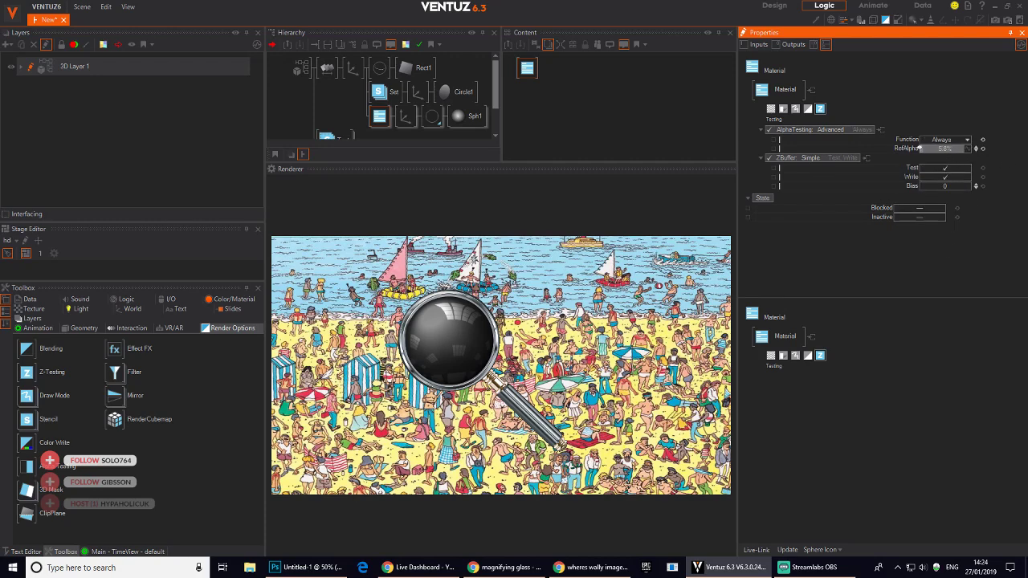
# - Set the sphere material's opacity to 33.4%, reset its texture Amount to 100%, and check the reflection by moving the magnifying glass
pyautogui.click(432, 116)
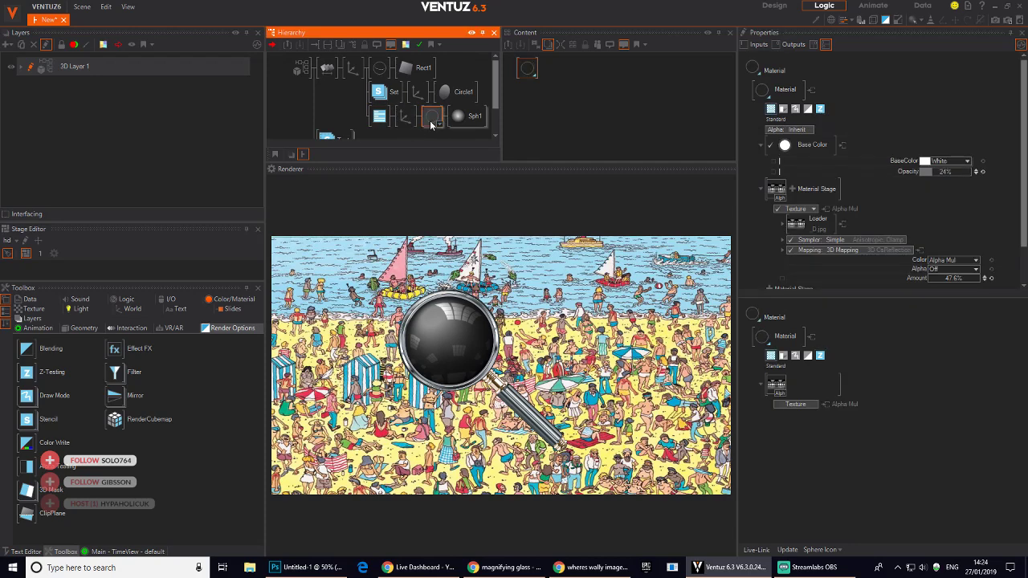
pyautogui.moveTo(938, 171)
pyautogui.mouseDown()
pyautogui.moveTo(969, 171)
pyautogui.moveTo(920, 171)
pyautogui.moveTo(970, 168)
pyautogui.moveTo(920, 173)
pyautogui.mouseUp()
pyautogui.click(992, 278)
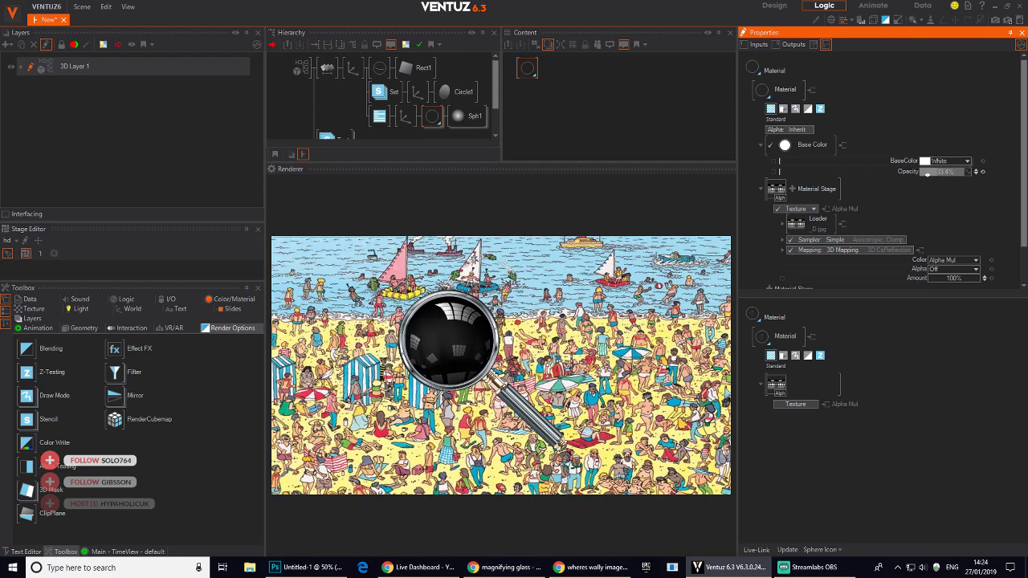
pyautogui.moveTo(433, 346); pyautogui.dragTo(392, 338)
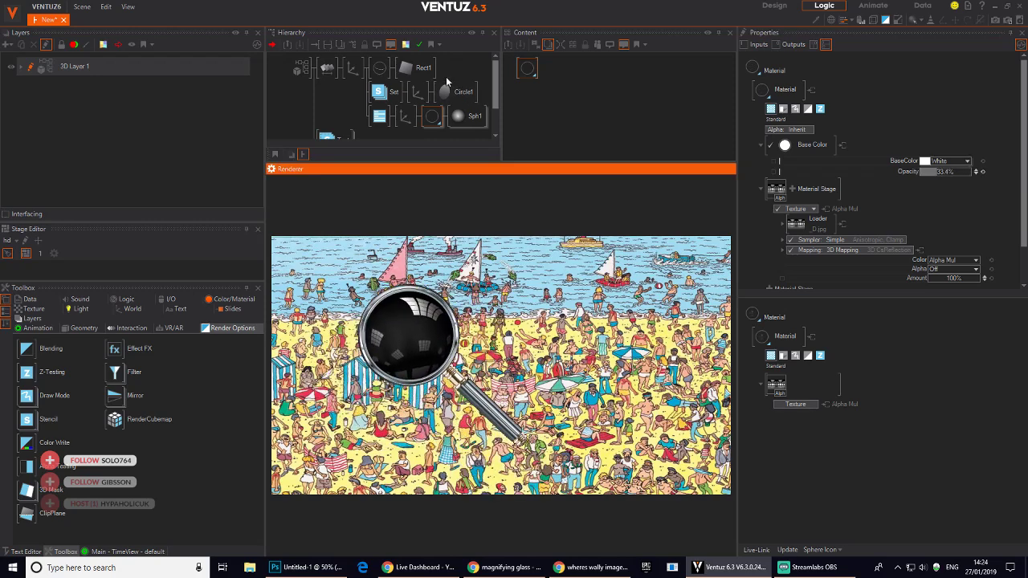
# - Move the sphere's material together with the sphere into the Test stencil branch, below the axis of Rect2
pyautogui.moveTo(432, 114); pyautogui.dragTo(376, 84, button='middle')
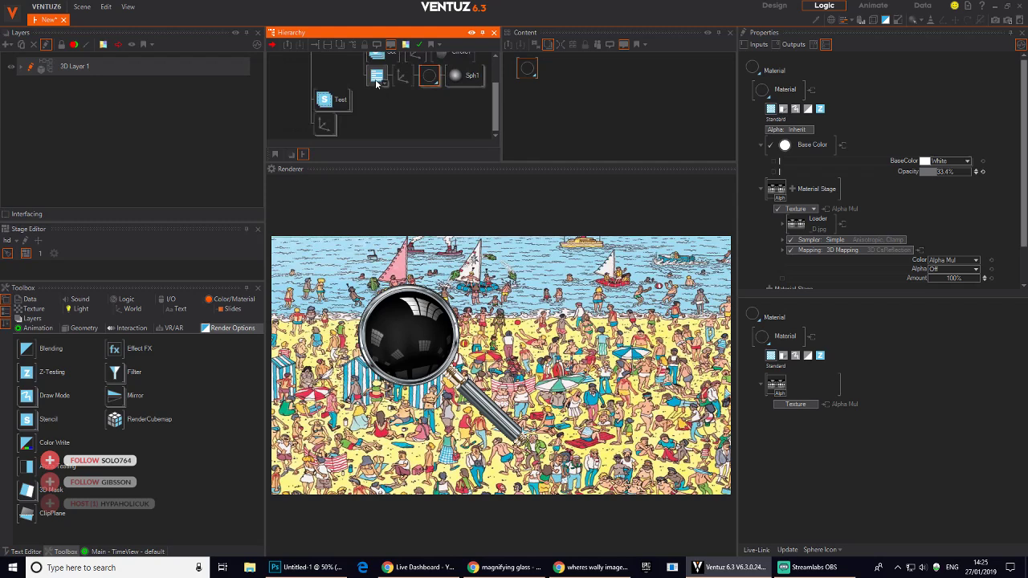
pyautogui.click(332, 106)
pyautogui.moveTo(411, 139); pyautogui.dragTo(430, 103, button='middle')
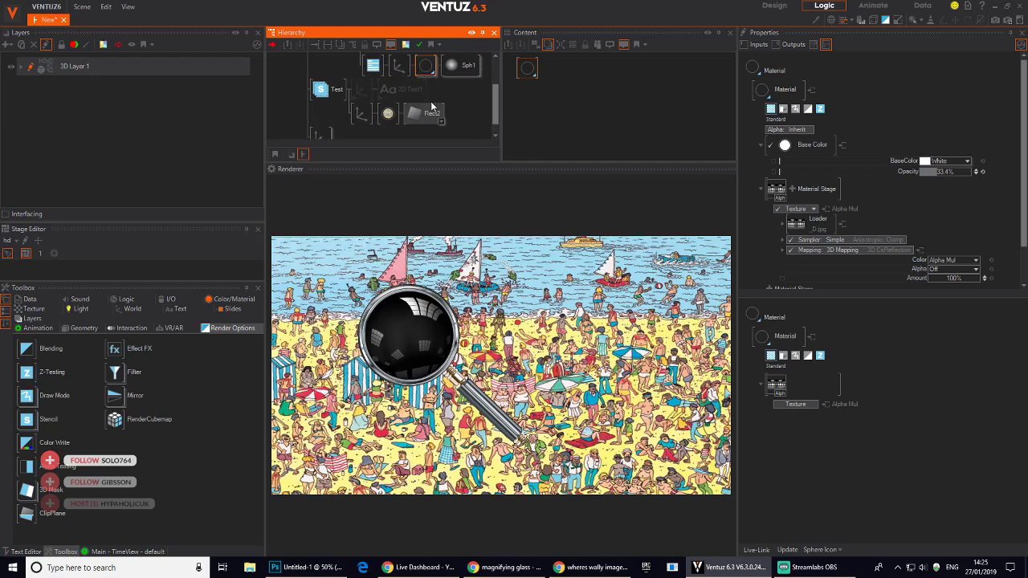
pyautogui.moveTo(431, 64); pyautogui.dragTo(362, 122)
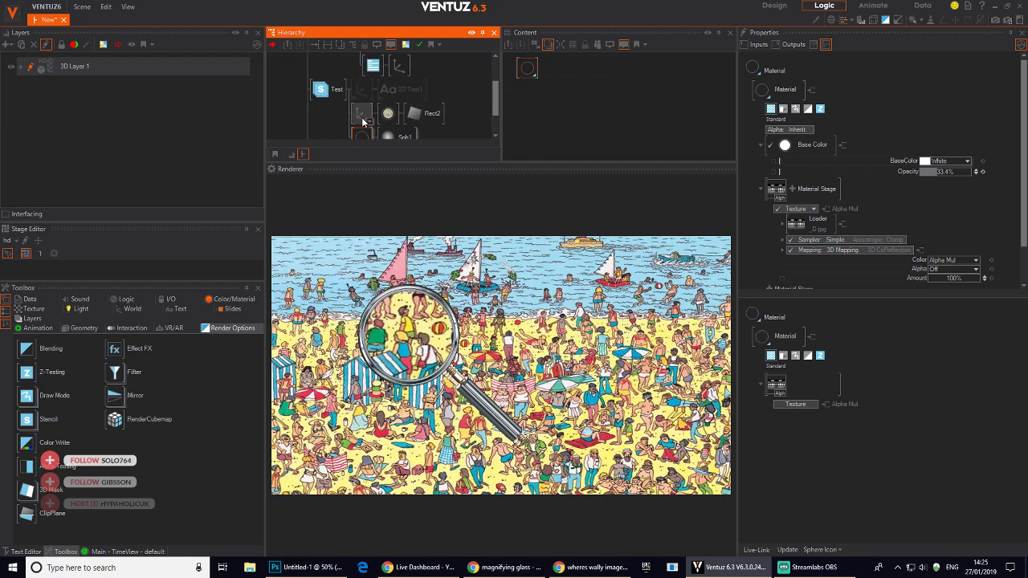
pyautogui.moveTo(374, 129); pyautogui.dragTo(387, 105, button='middle')
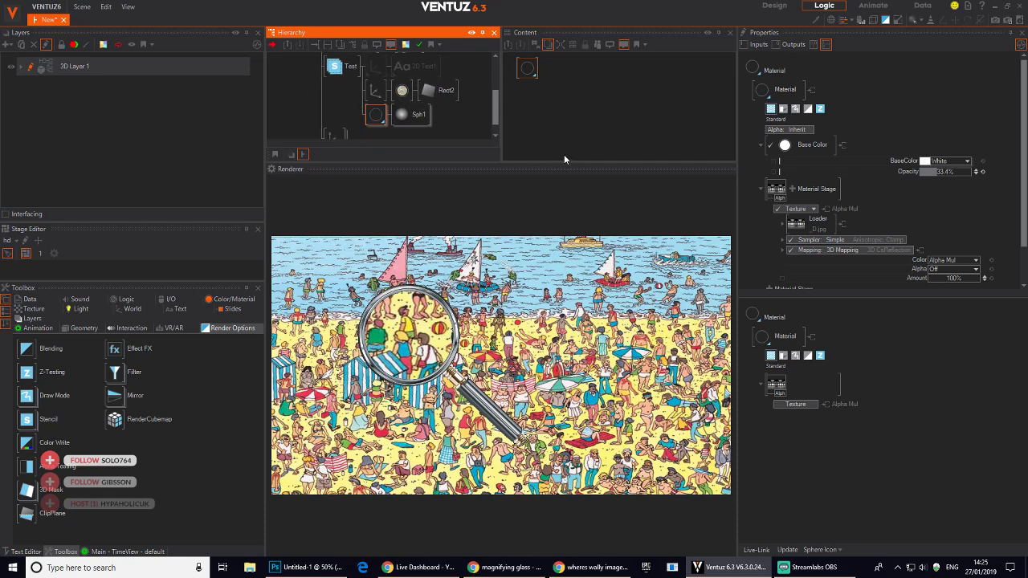
pyautogui.moveTo(426, 55); pyautogui.dragTo(425, 78, button='middle')
# - Move the sphere's axis in front of its material in the Test branch and delete the leftover Z-Testing node
pyautogui.click(413, 69)
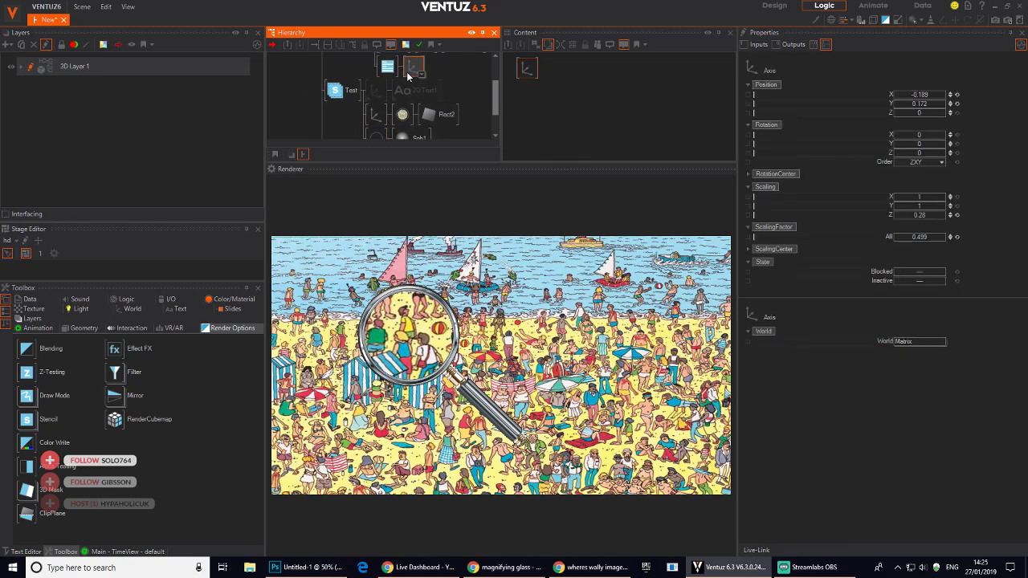
pyautogui.click(388, 67)
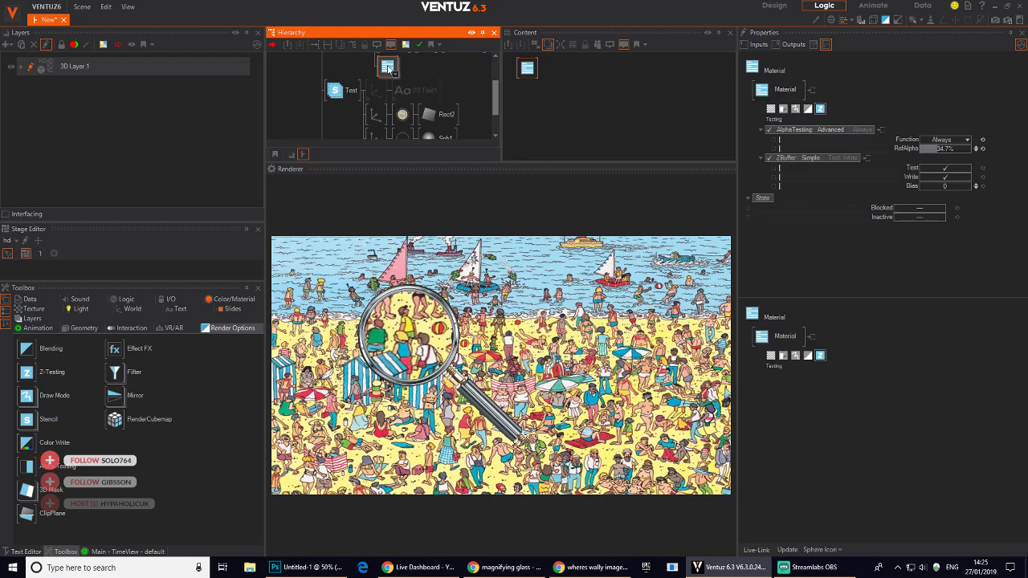
pyautogui.press('Delete')
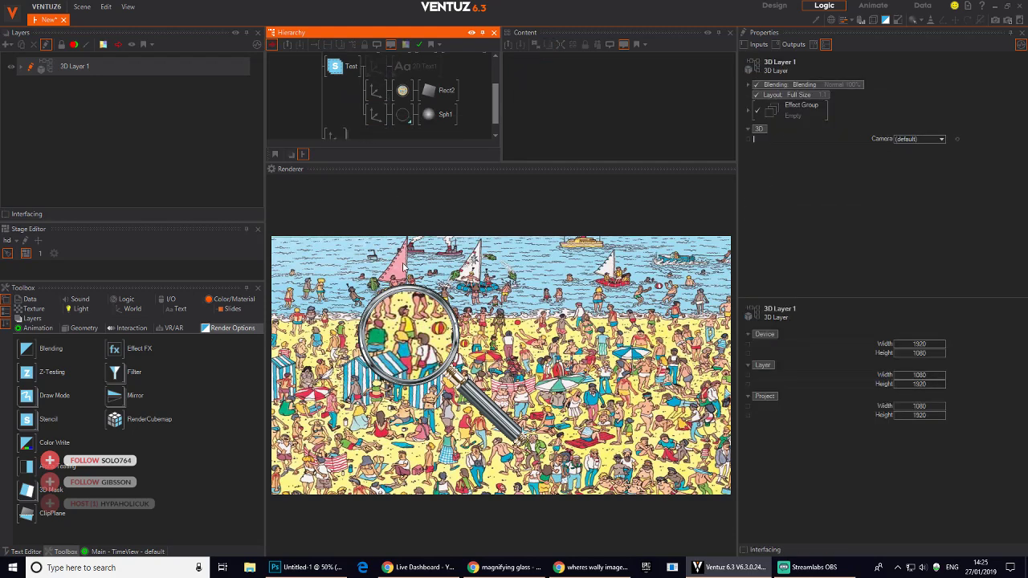
# - Reset the sphere axis's X and Y position to 0 and its ScalingFactor to 1, checking the lens with the magnifying glass moved
pyautogui.click(374, 115)
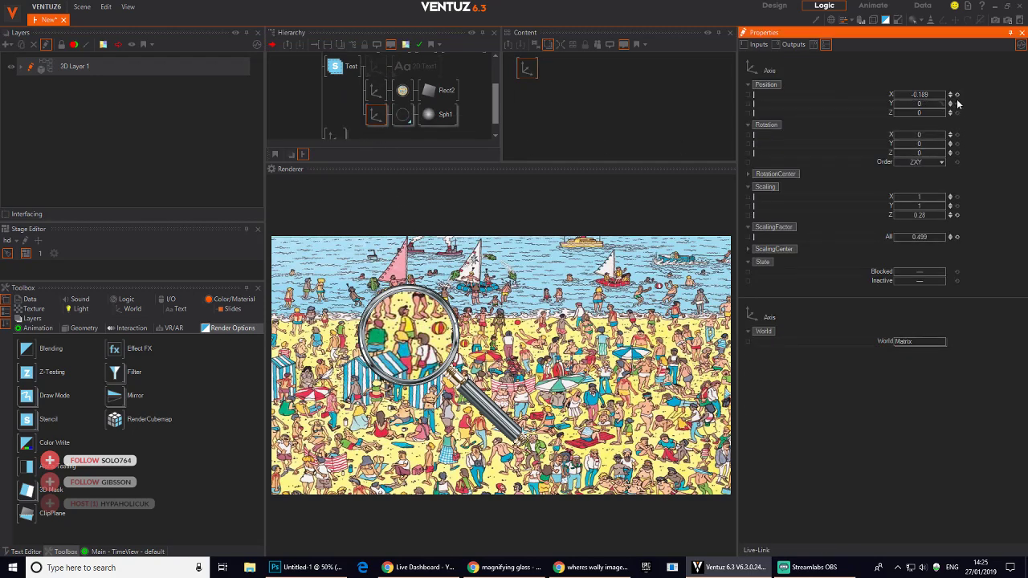
pyautogui.click(395, 335)
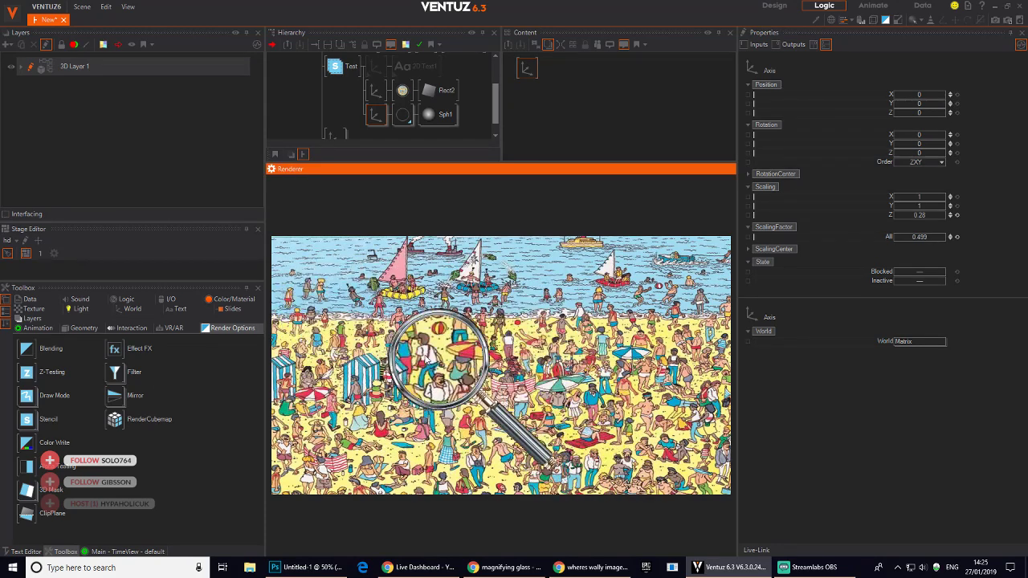
pyautogui.click(956, 238)
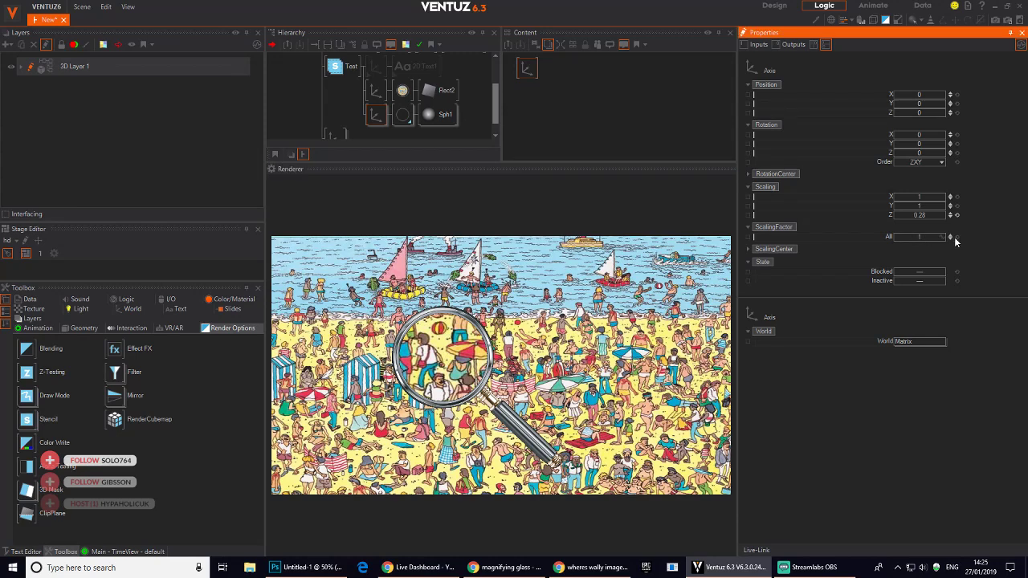
pyautogui.click(461, 364)
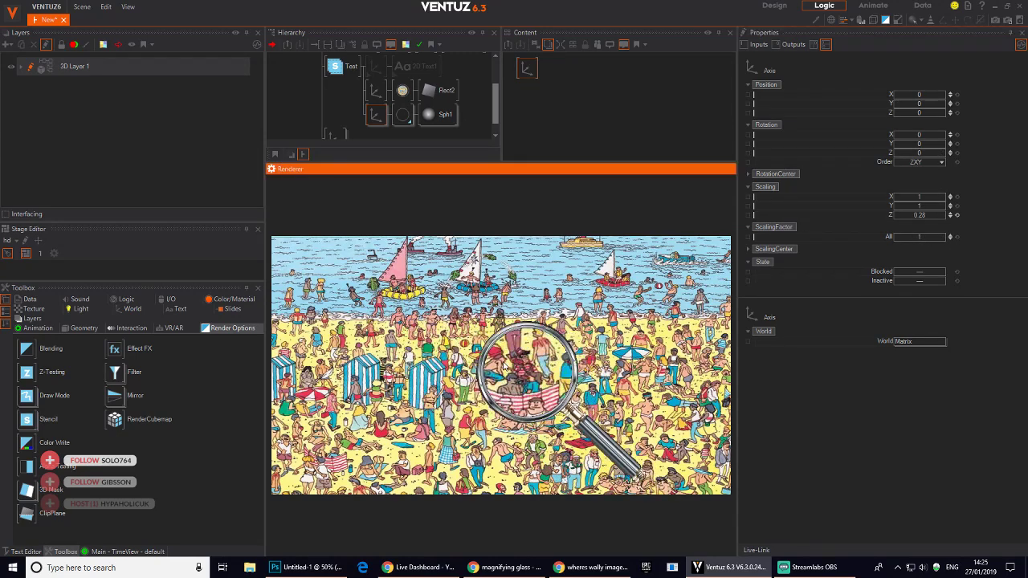
# - Reset the sphere material's opacity to 100%, set the sphere axis's ScalingFactor to 13.8, and test it by moving the magnifying glass
pyautogui.moveTo(376, 108); pyautogui.dragTo(379, 127, button='middle')
pyautogui.click(400, 134)
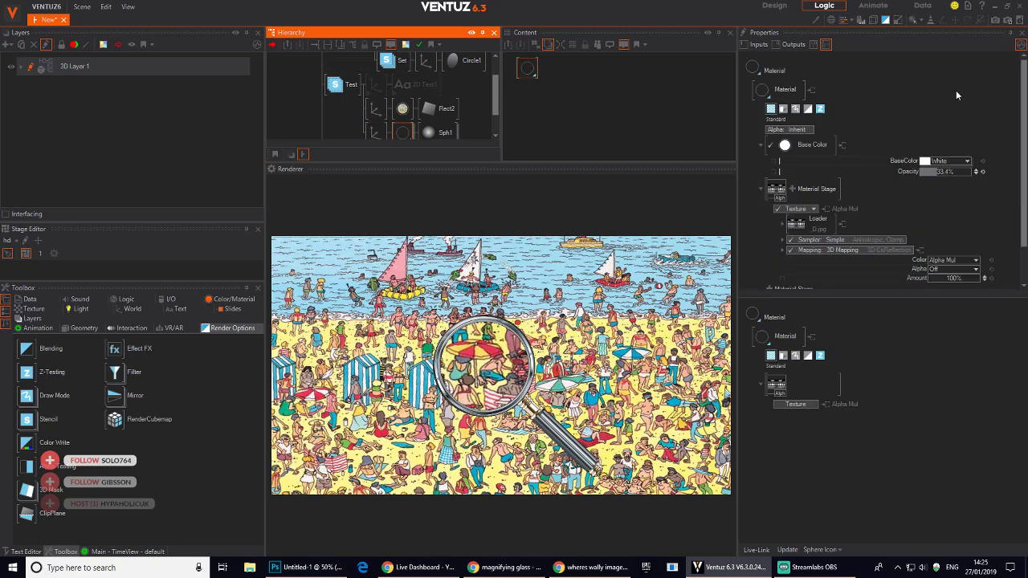
pyautogui.click(981, 171)
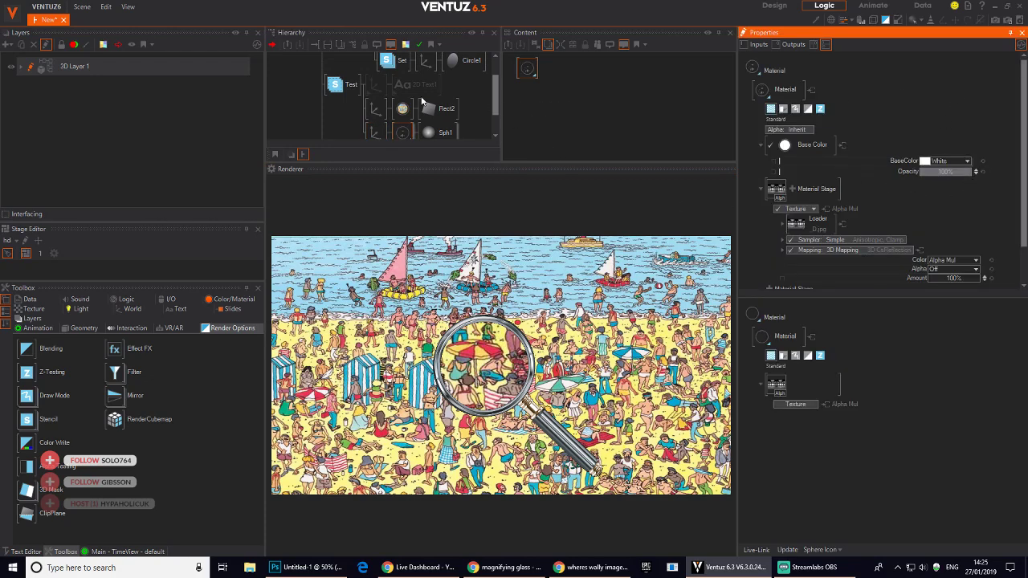
pyautogui.moveTo(378, 139); pyautogui.dragTo(384, 116, button='middle')
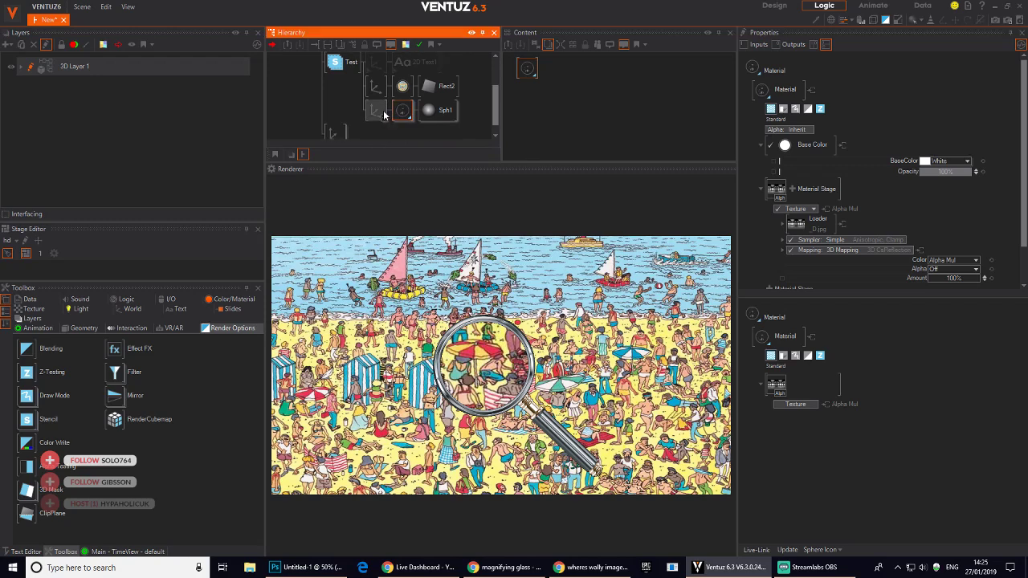
pyautogui.click(379, 112)
pyautogui.moveTo(920, 236); pyautogui.dragTo(935, 237)
pyautogui.moveTo(478, 376); pyautogui.dragTo(493, 340)
# - Move the sphere's axis branch into the Test stencil under the last axis, below Rect2, and test it by moving the magnifying glass
pyautogui.moveTo(381, 115); pyautogui.dragTo(395, 54, button='middle')
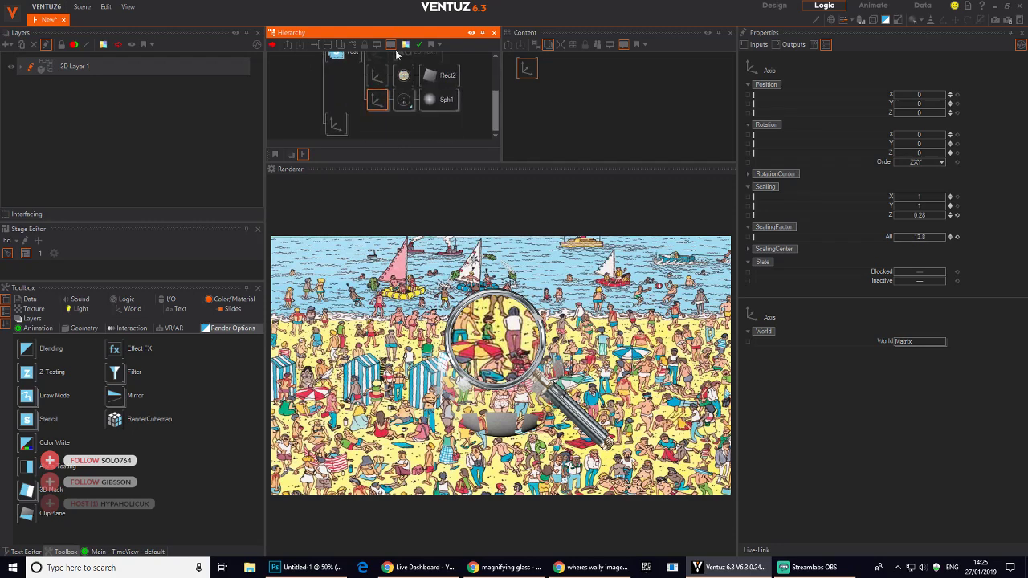
pyautogui.click(344, 131)
pyautogui.moveTo(402, 131); pyautogui.dragTo(410, 106, button='middle')
pyautogui.moveTo(377, 79); pyautogui.dragTo(404, 130)
pyautogui.moveTo(472, 354); pyautogui.dragTo(340, 325)
# - Change the sphere material's texture stage to the Base texture preset and check the lens by moving the magnifying glass
pyautogui.click(431, 125)
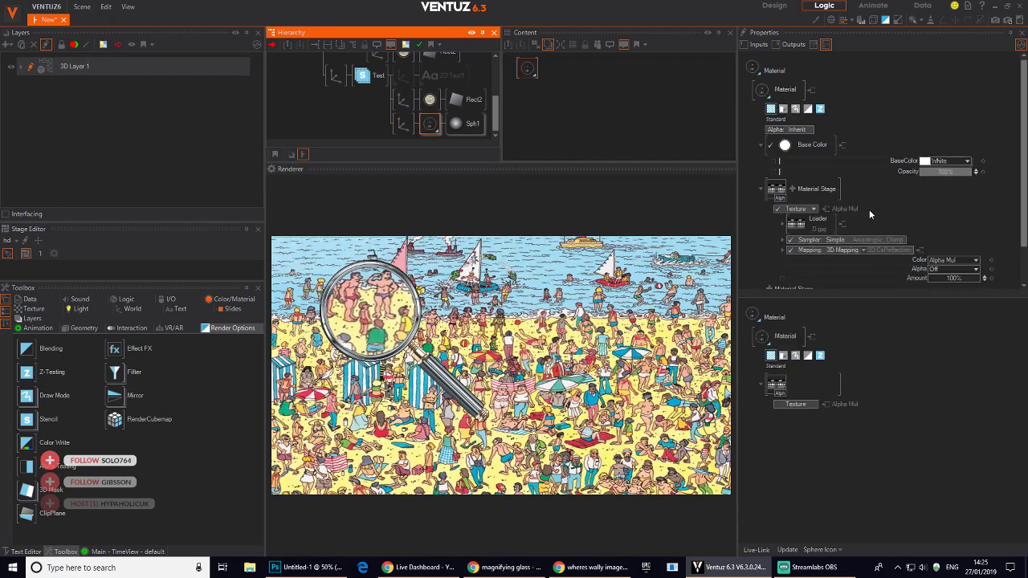
pyautogui.scroll(-2, 963, 246)
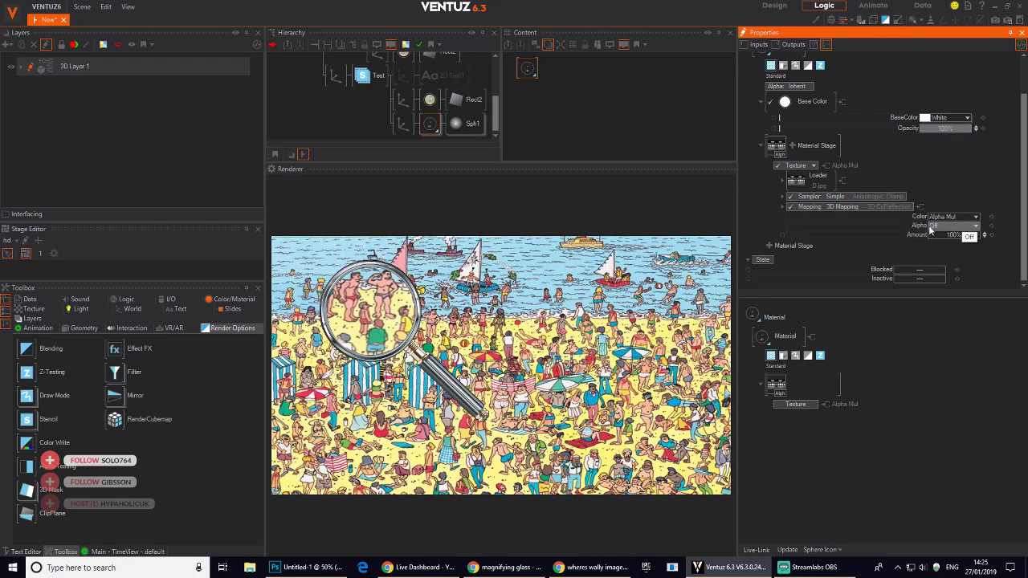
pyautogui.click(811, 167)
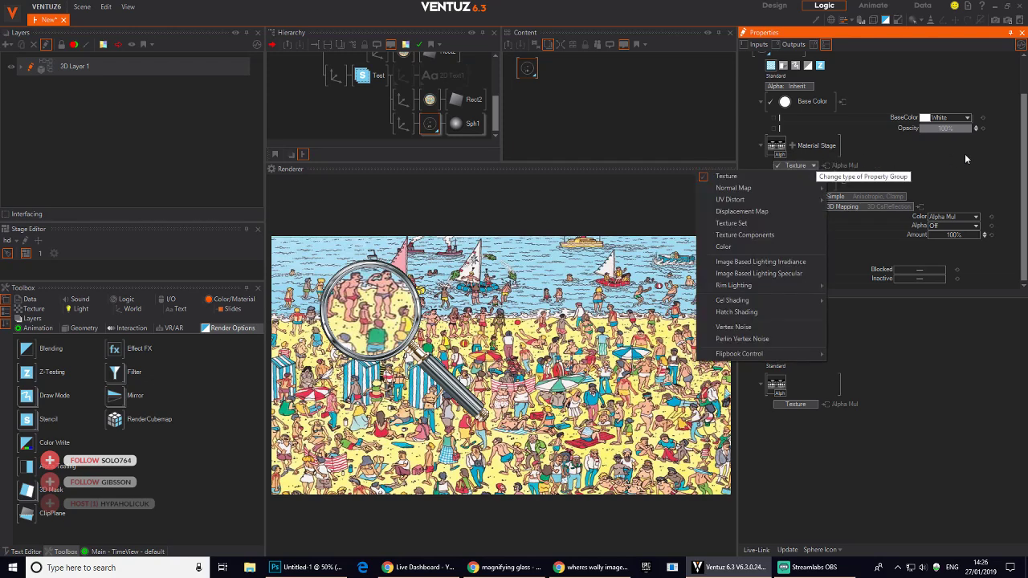
pyautogui.click(806, 166)
pyautogui.click(815, 166)
pyautogui.moveTo(809, 178)
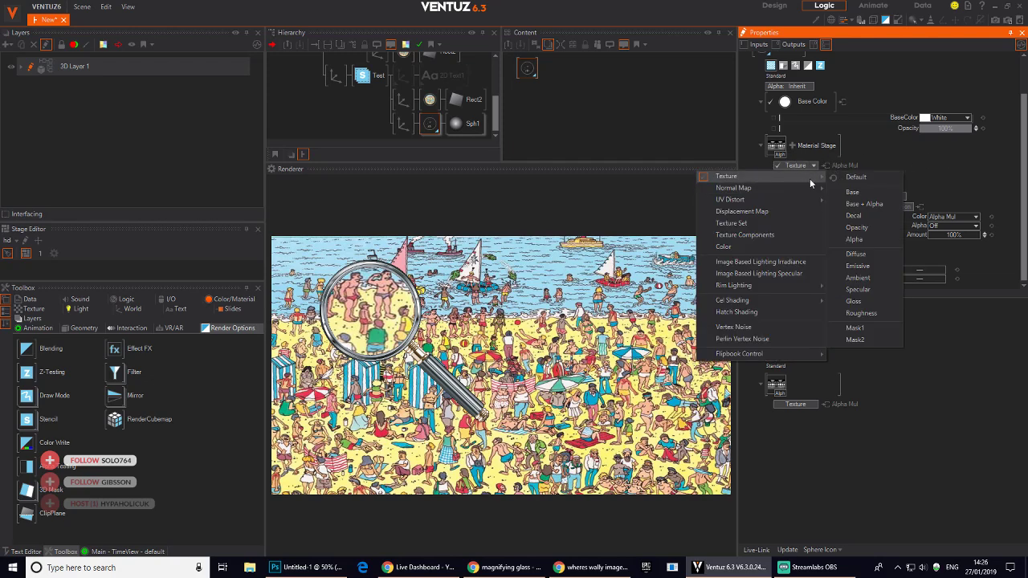
pyautogui.click(863, 193)
pyautogui.moveTo(372, 323); pyautogui.dragTo(426, 382)
# - Replace the sphere with a rectangle after the reflection material and check the reflection by moving the magnifying glass
pyautogui.click(455, 126)
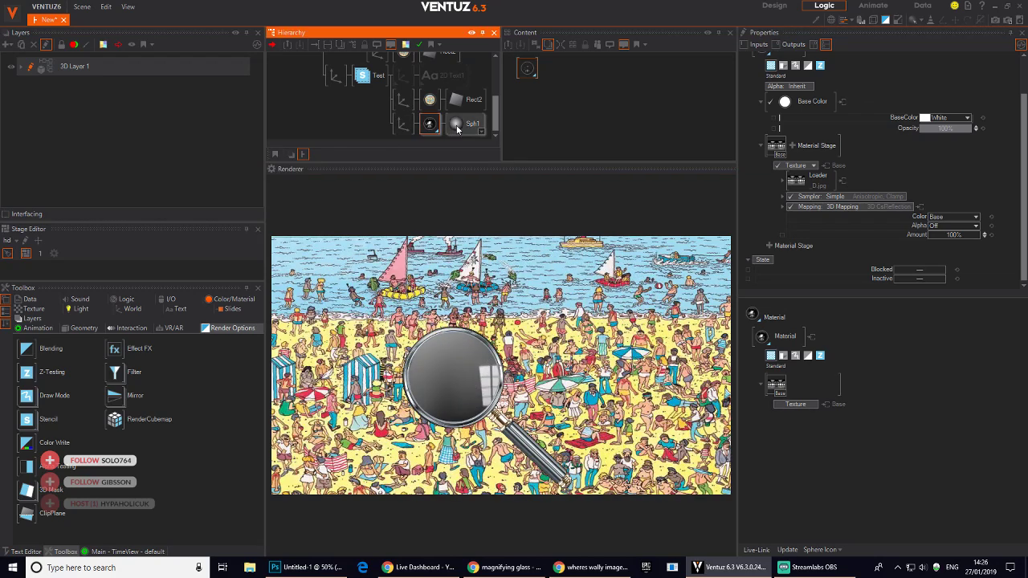
pyautogui.press('Delete')
pyautogui.press('z')
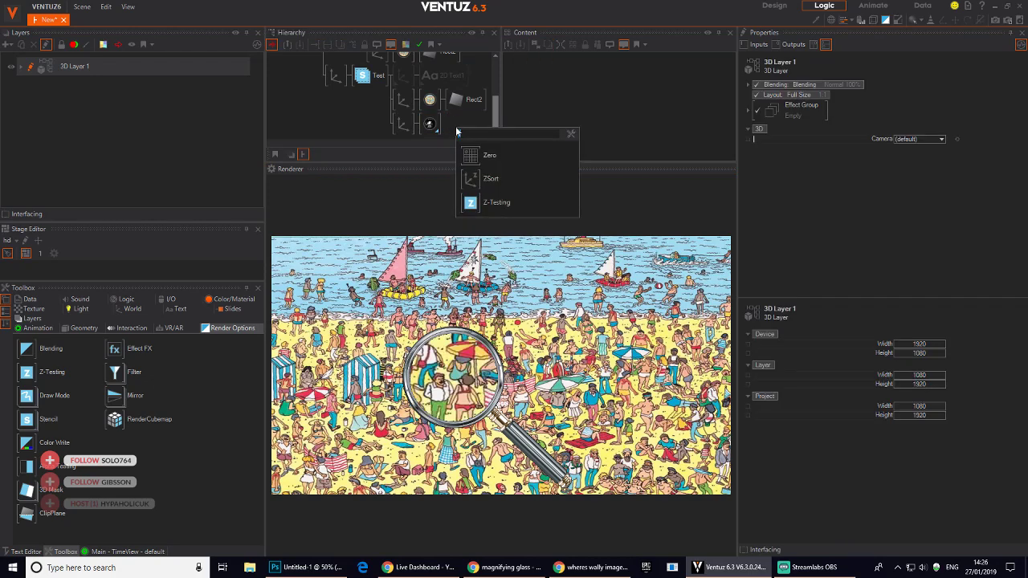
pyautogui.press('BackSpace')
pyautogui.write('re')
pyautogui.click(483, 180)
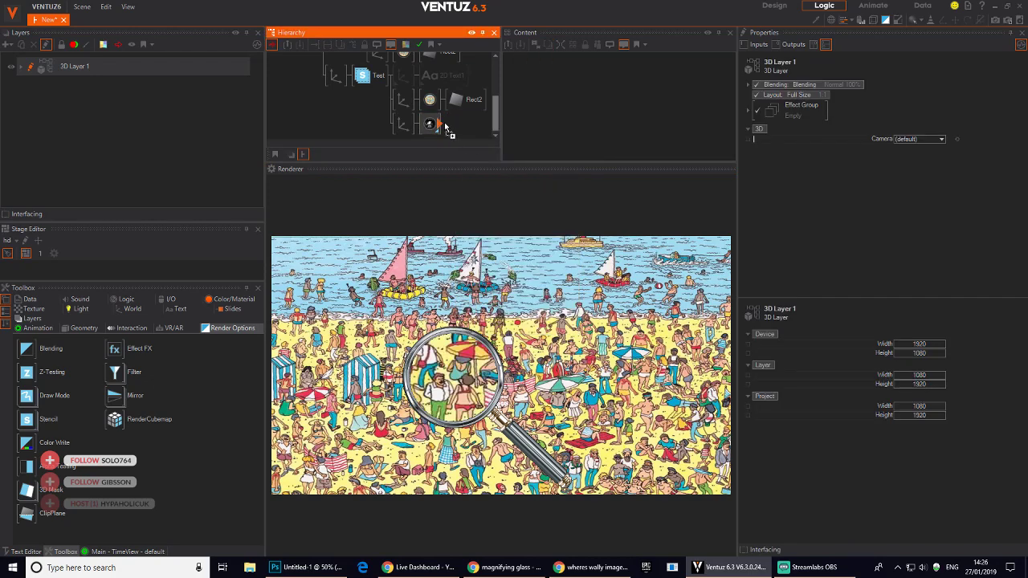
pyautogui.click(445, 128)
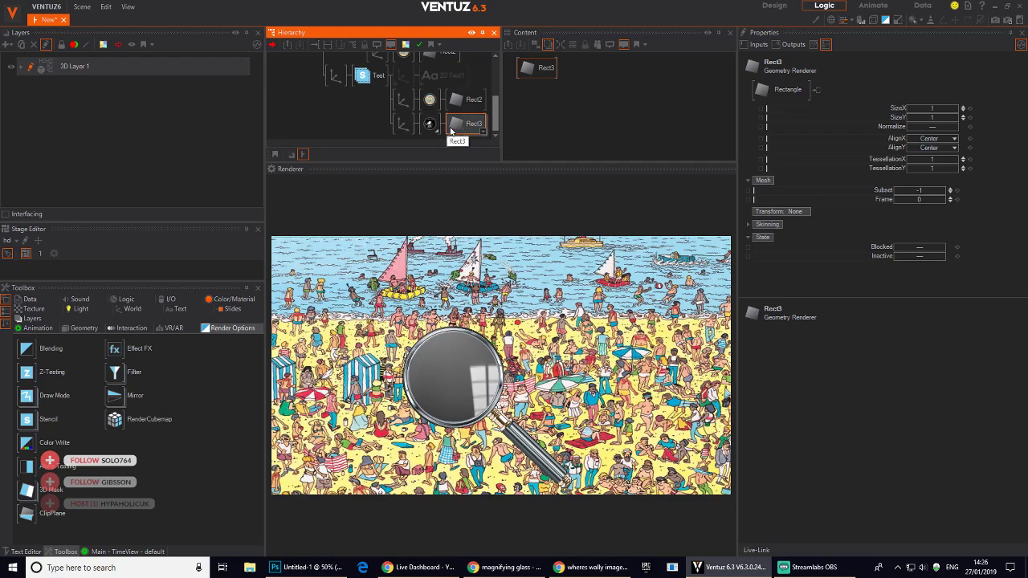
pyautogui.click(533, 352)
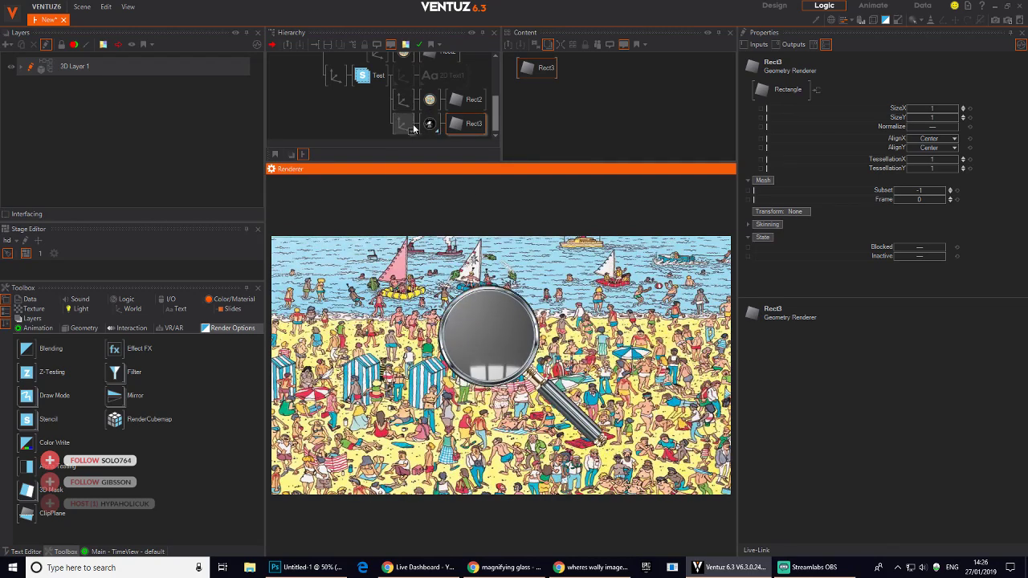
# - Lower the reflection material's opacity to 72% and adjust its texture Amount, leaving the texture's Alpha mode Off
pyautogui.click(430, 123)
pyautogui.scroll(-3, 928, 225)
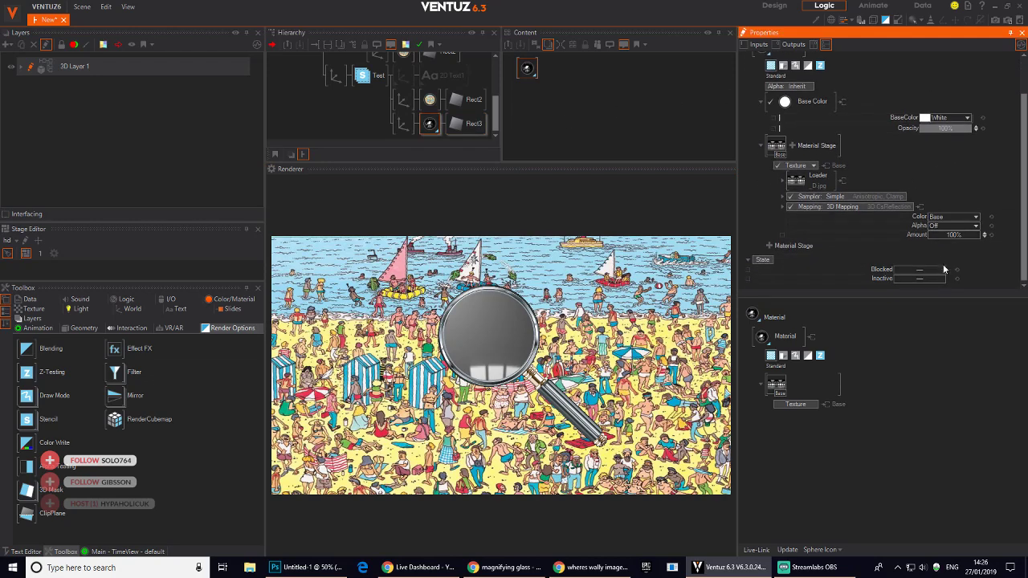
pyautogui.click(973, 227)
pyautogui.moveTo(961, 251)
pyautogui.click(864, 274)
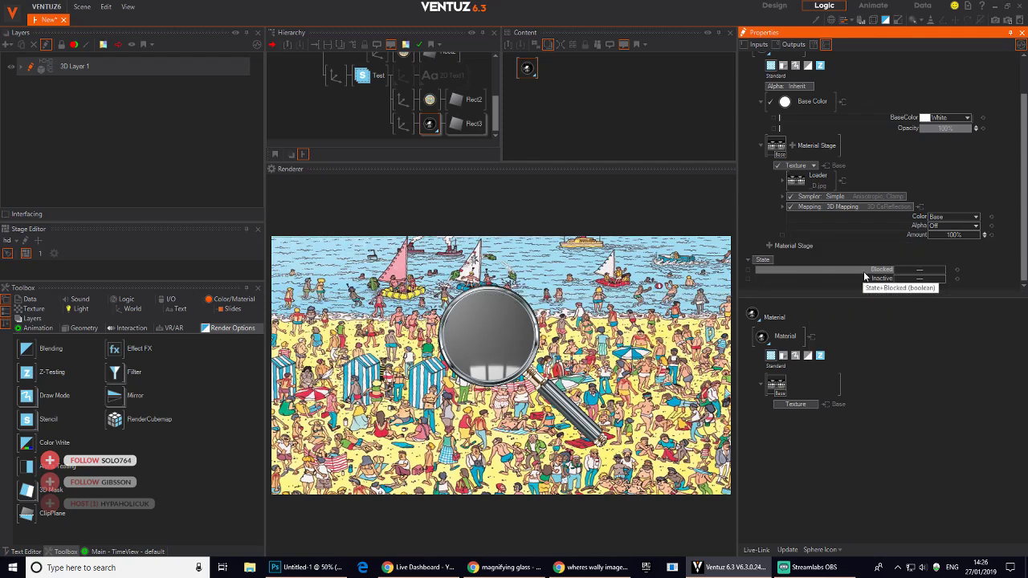
pyautogui.rightClick(975, 236)
pyautogui.click(983, 246)
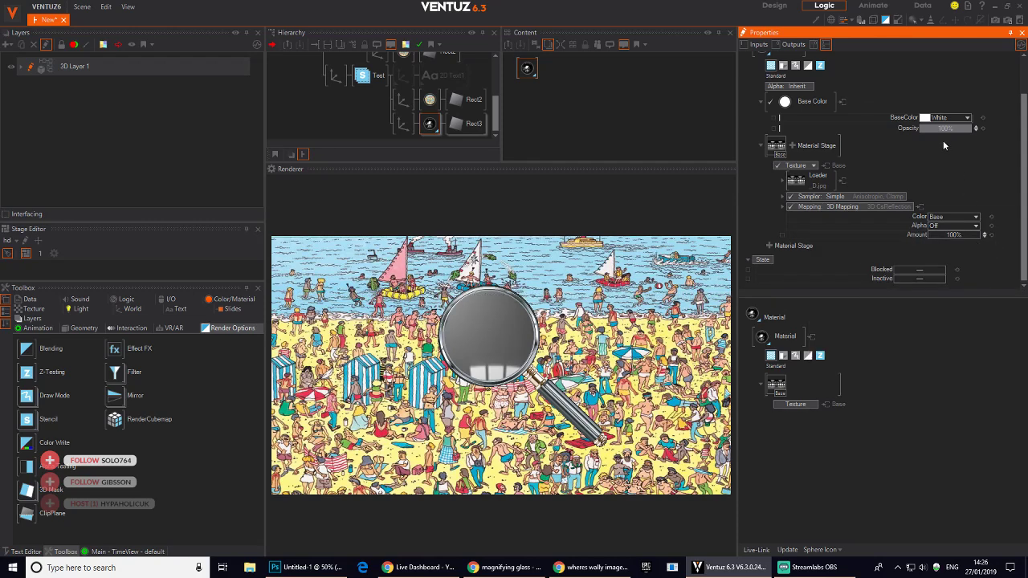
pyautogui.moveTo(964, 131); pyautogui.dragTo(940, 129)
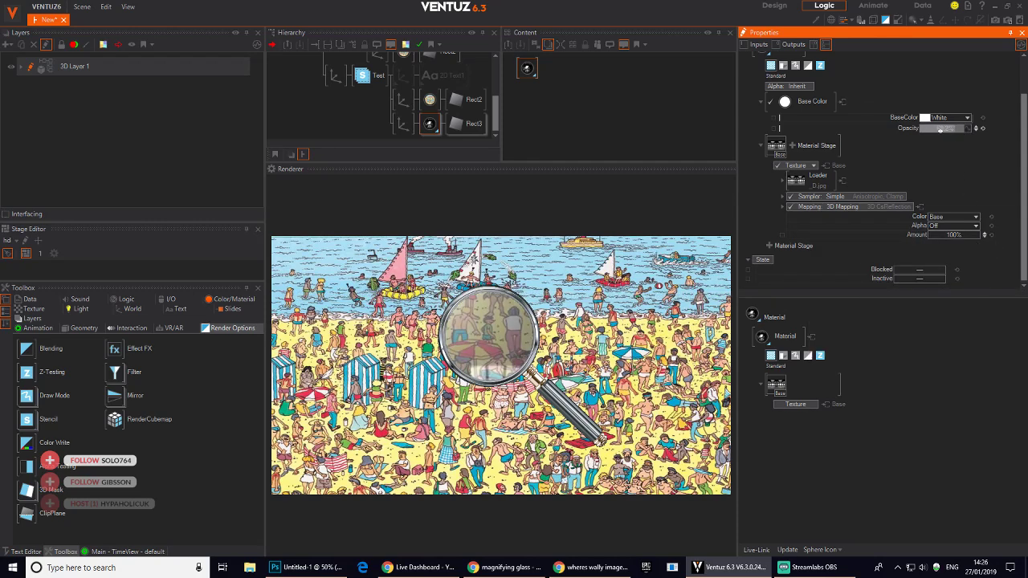
pyautogui.moveTo(952, 234); pyautogui.dragTo(978, 232)
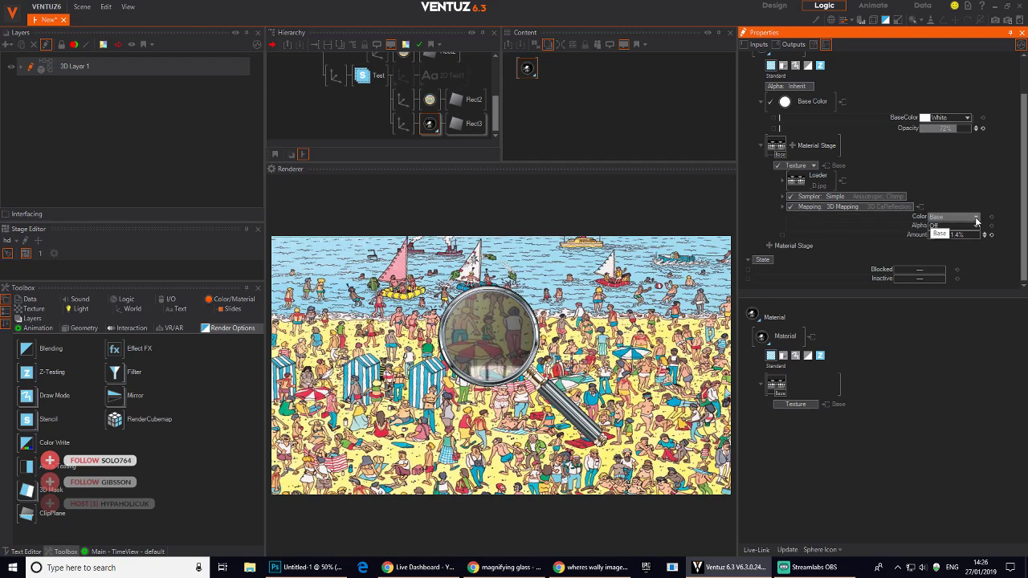
# - Set the Operation of the reflection texture's Color to Screen (AddSmooth)
pyautogui.click(973, 217)
pyautogui.moveTo(947, 240)
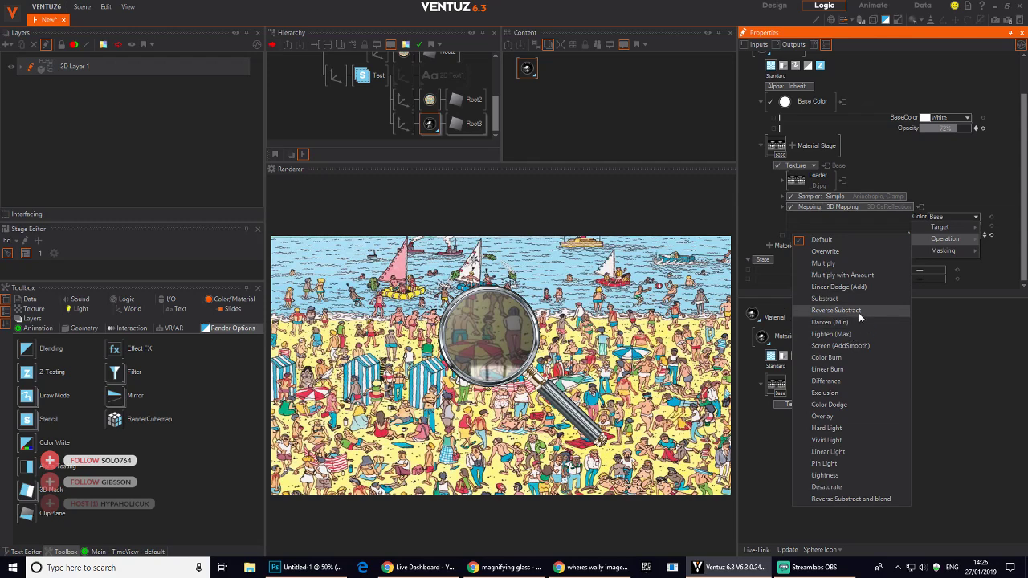
pyautogui.click(848, 346)
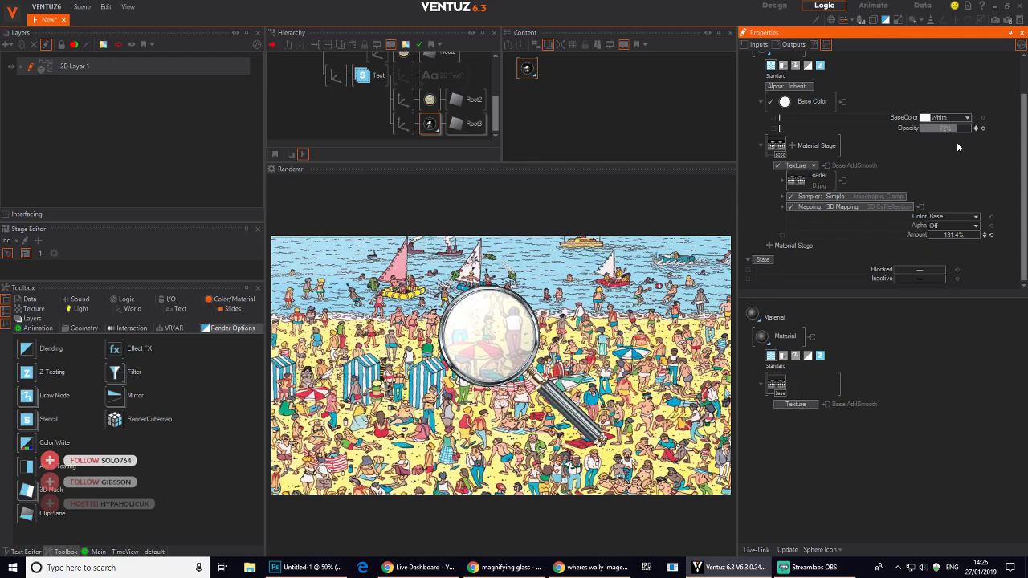
# - Switch the reflection material's lighting model from Base Color to Phong and raise Sharpness to 100
pyautogui.click(831, 103)
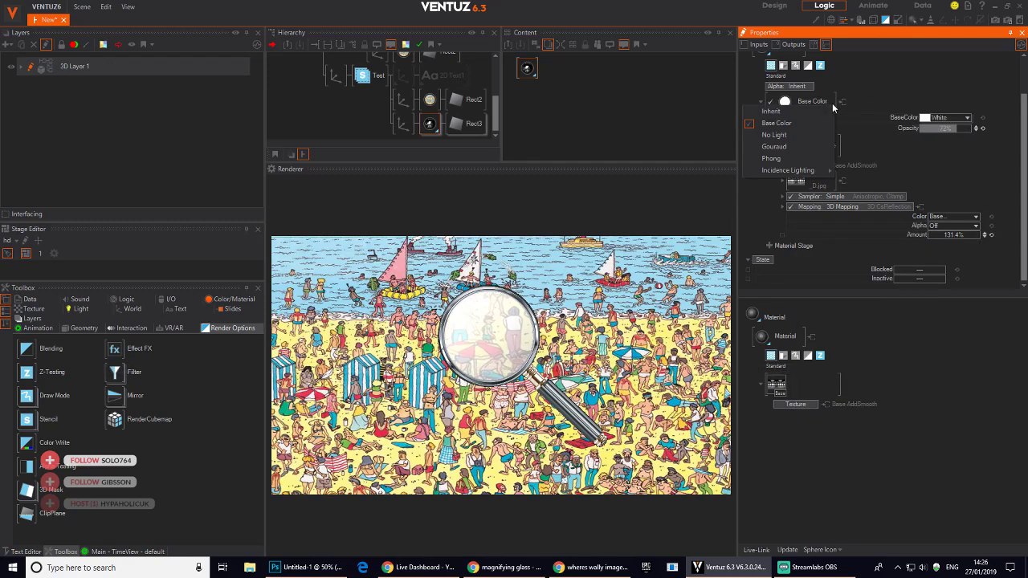
pyautogui.click(794, 157)
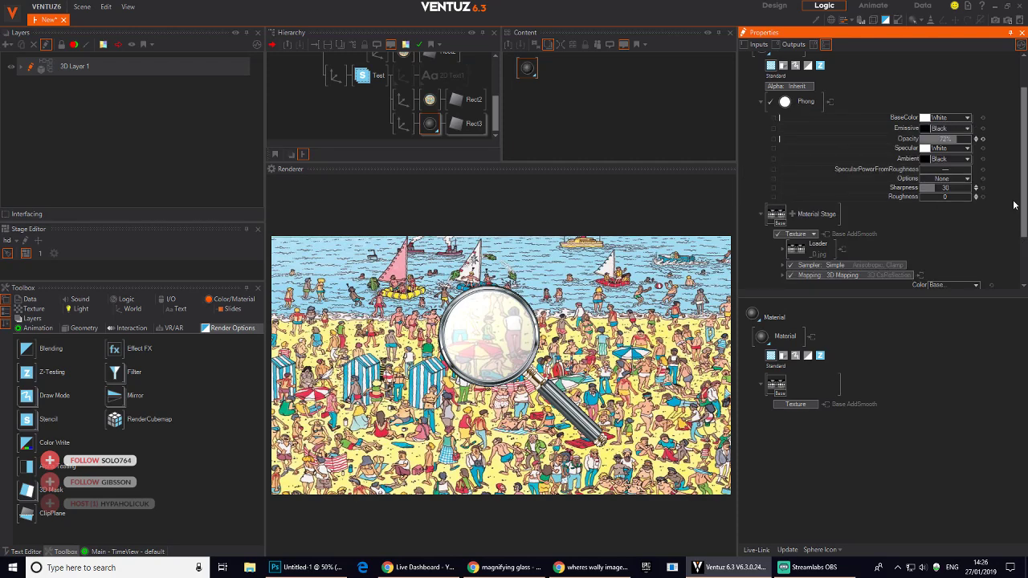
pyautogui.moveTo(941, 189); pyautogui.dragTo(966, 188)
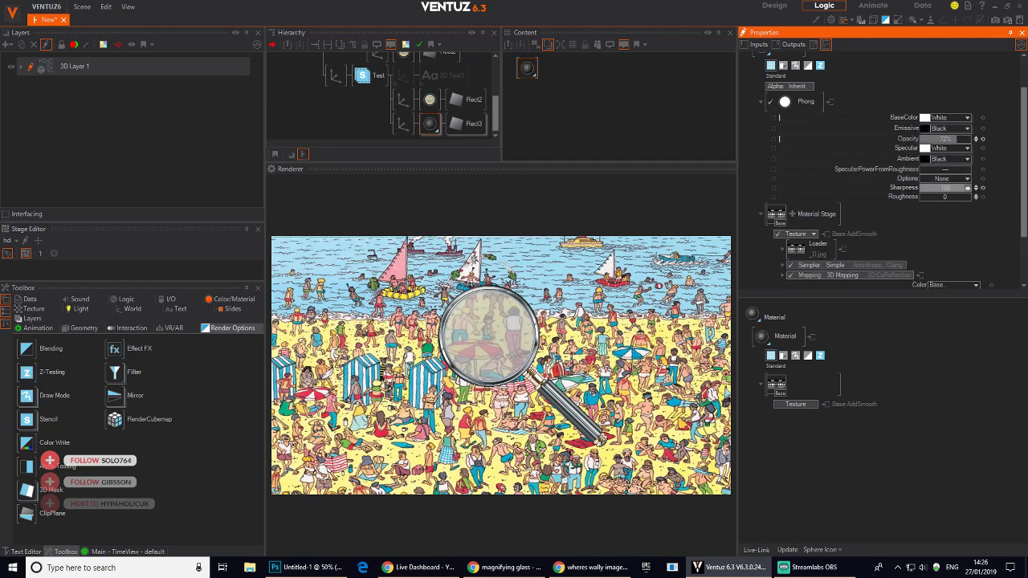
# - Darken the reflection material's BaseColor to grey 58, 58, 58 and lower its Opacity to about 55%
pyautogui.click(967, 121)
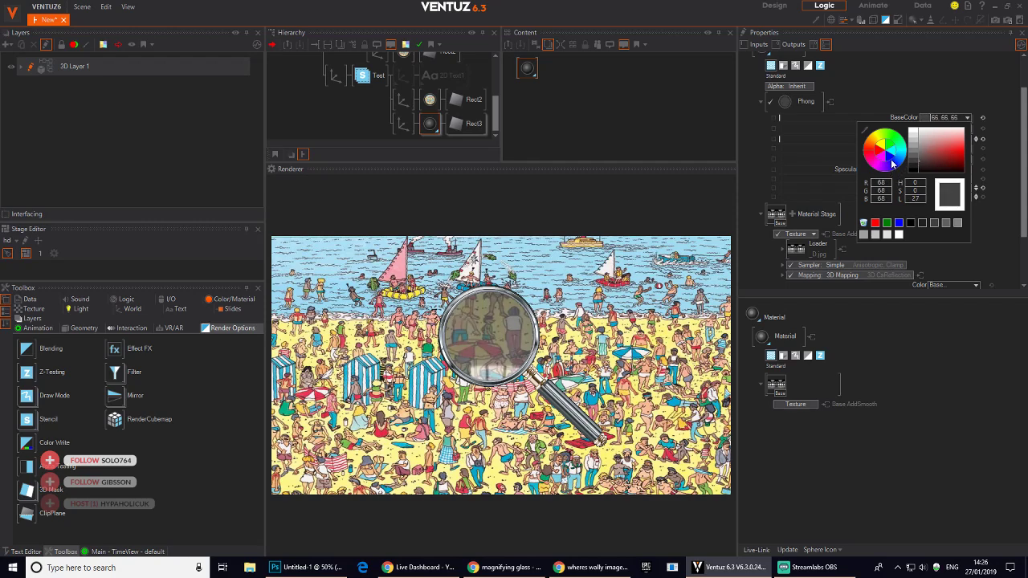
pyautogui.moveTo(886, 170); pyautogui.dragTo(882, 168)
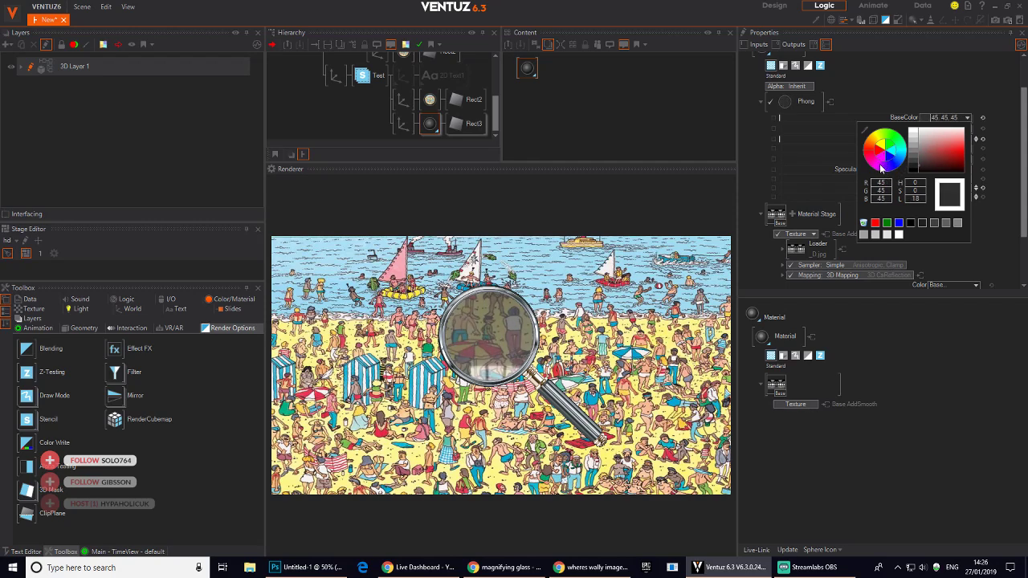
pyautogui.click(941, 104)
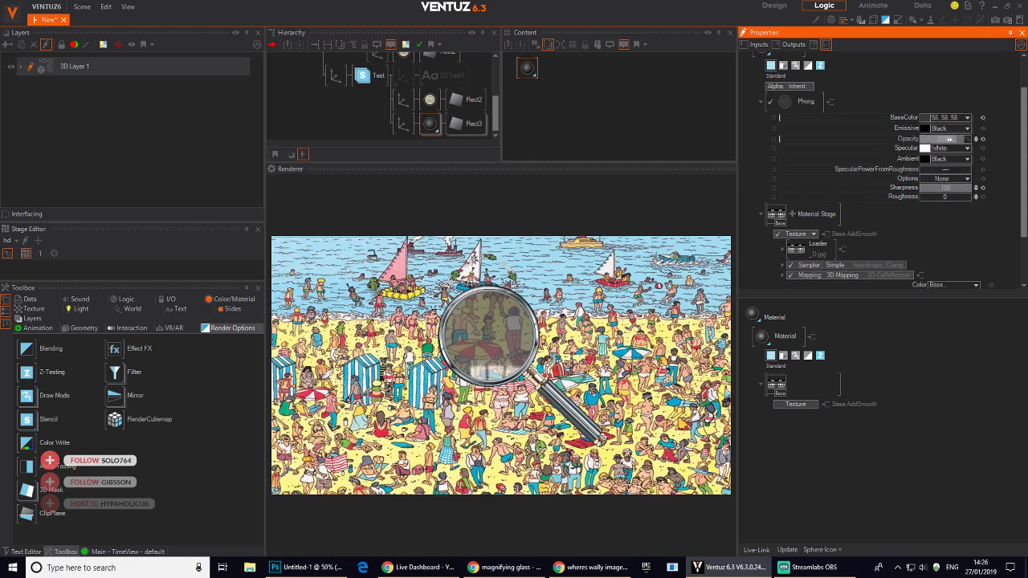
pyautogui.moveTo(949, 139); pyautogui.dragTo(919, 139)
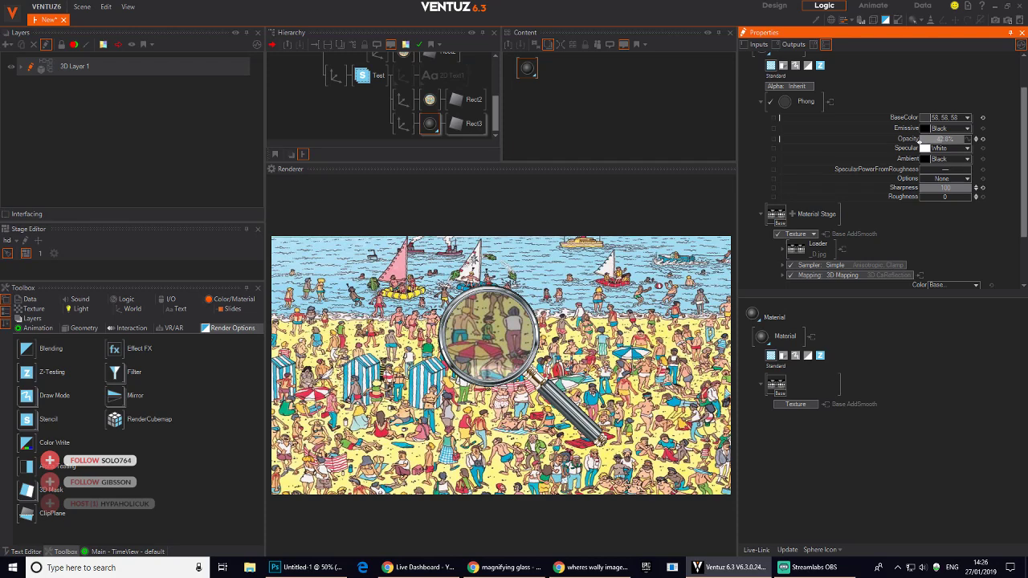
# - Set the reflection texture's Amount to 290.4% and try Multiply with Amount as its Color operation
pyautogui.scroll(-3, 985, 232)
pyautogui.click(991, 238)
pyautogui.moveTo(966, 237); pyautogui.dragTo(928, 237)
pyautogui.rightClick(928, 237)
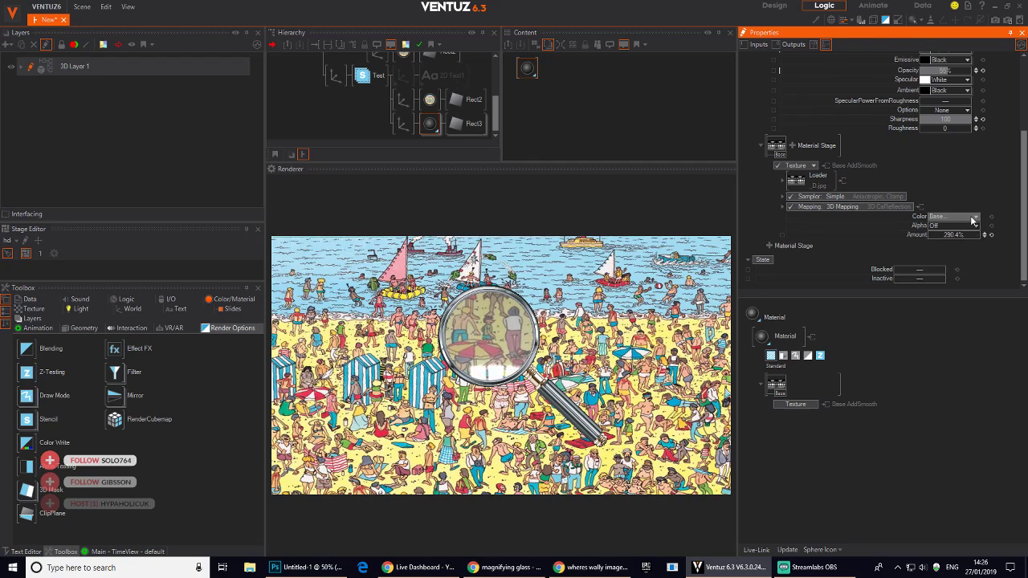
pyautogui.moveTo(935, 243)
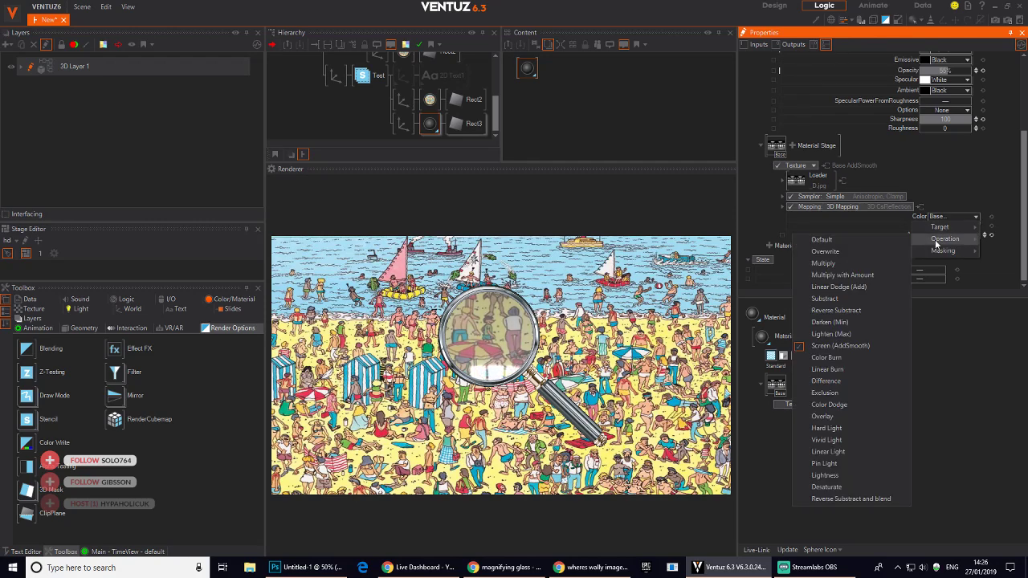
pyautogui.click(838, 274)
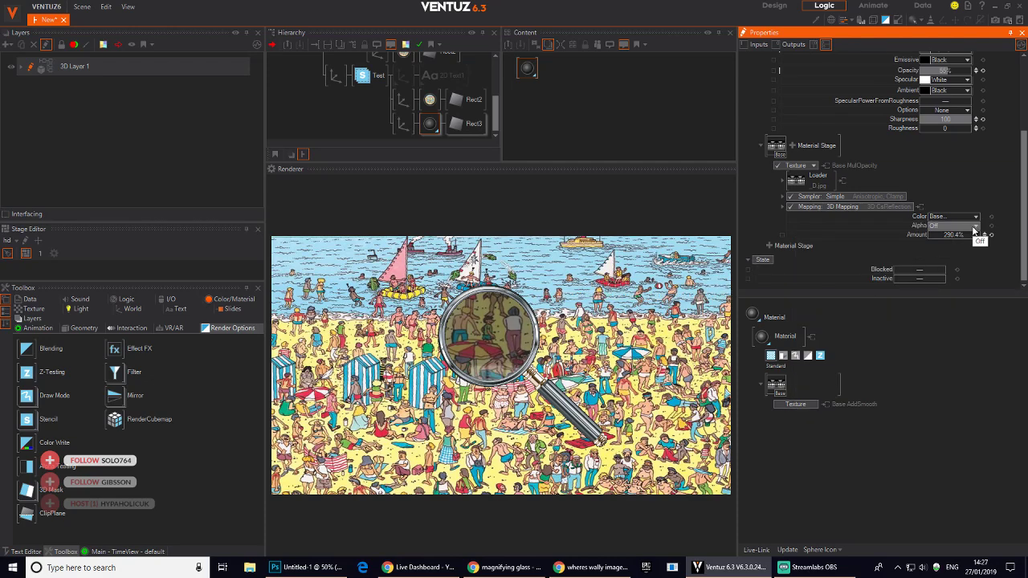
# - Try the Overlay operation for the reflection texture's Color
pyautogui.rightClick(931, 234)
pyautogui.moveTo(944, 239)
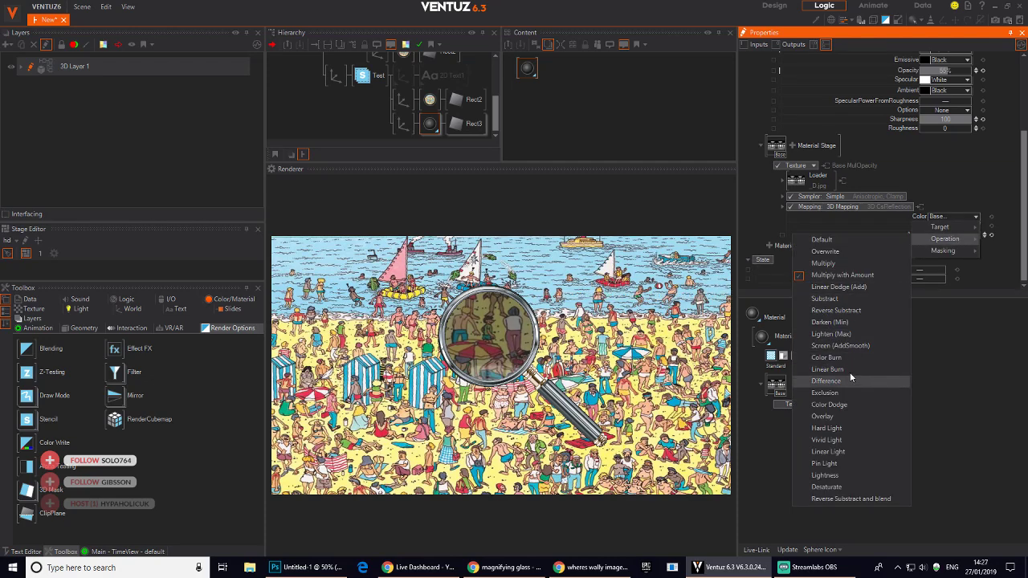
pyautogui.click(851, 416)
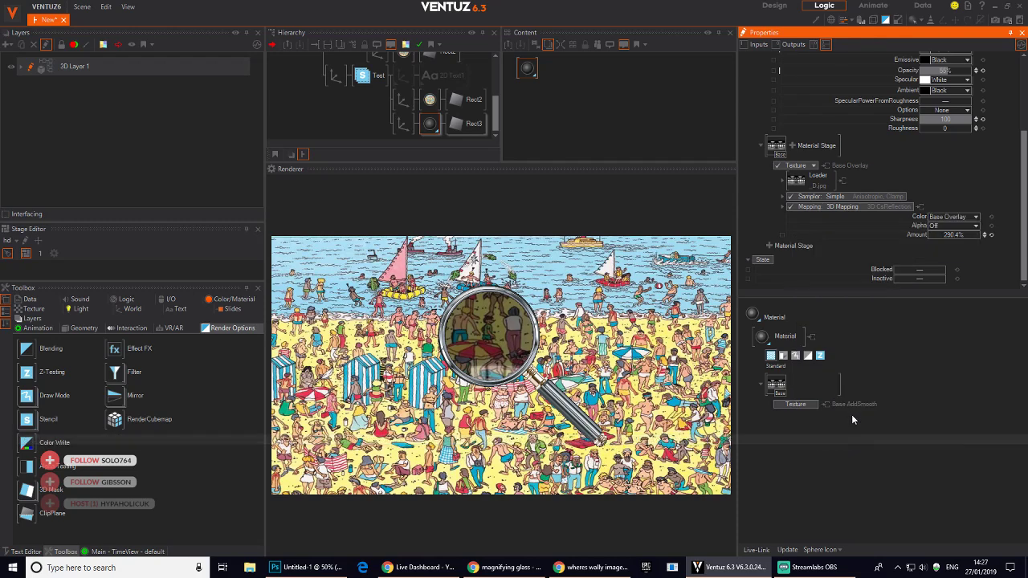
# - Try Lighten (Max) as the texture's Color operation and check the lens by moving the magnifying glass
pyautogui.click(975, 219)
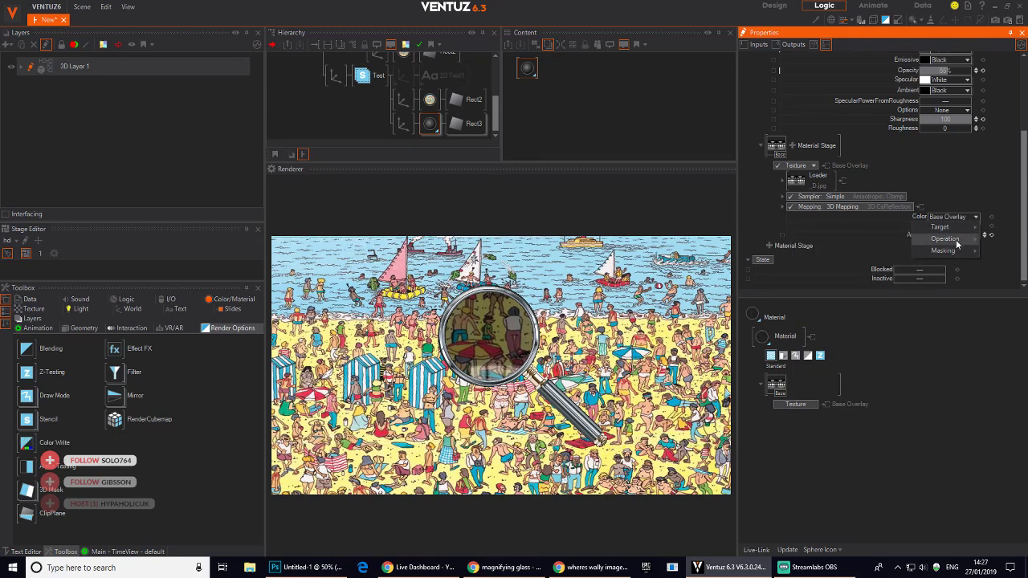
pyautogui.moveTo(944, 238)
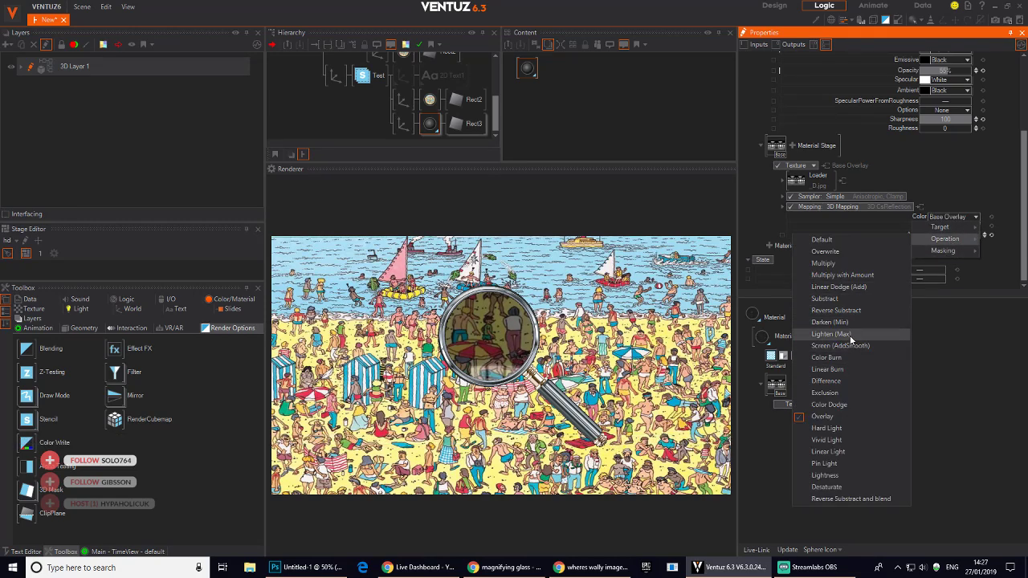
pyautogui.click(849, 335)
pyautogui.moveTo(449, 358); pyautogui.dragTo(578, 338)
# - Reset the reflection texture's Amount to 100% and return its Color operation to Screen (AddSmooth)
pyautogui.click(991, 235)
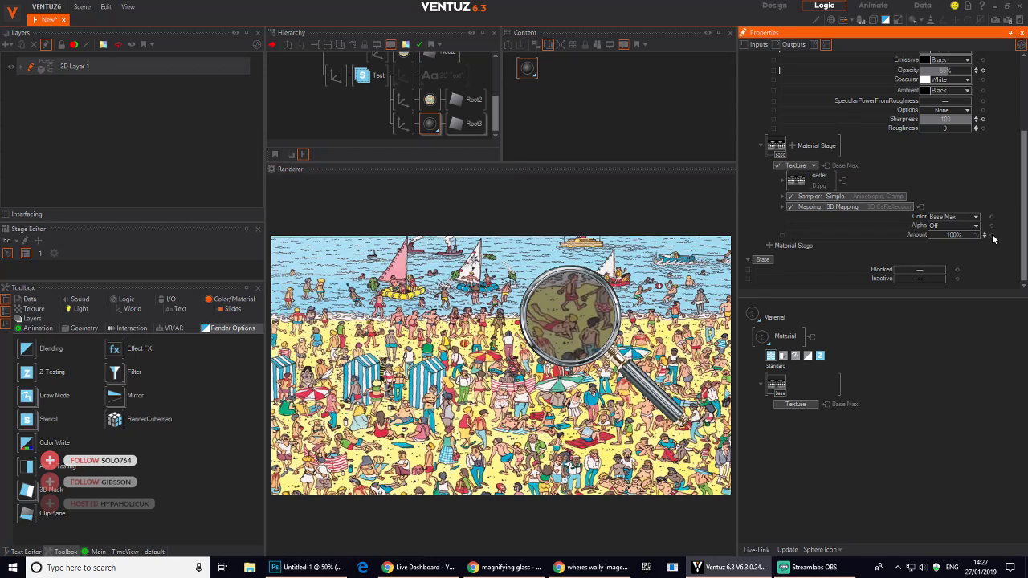
pyautogui.click(974, 225)
pyautogui.moveTo(944, 239)
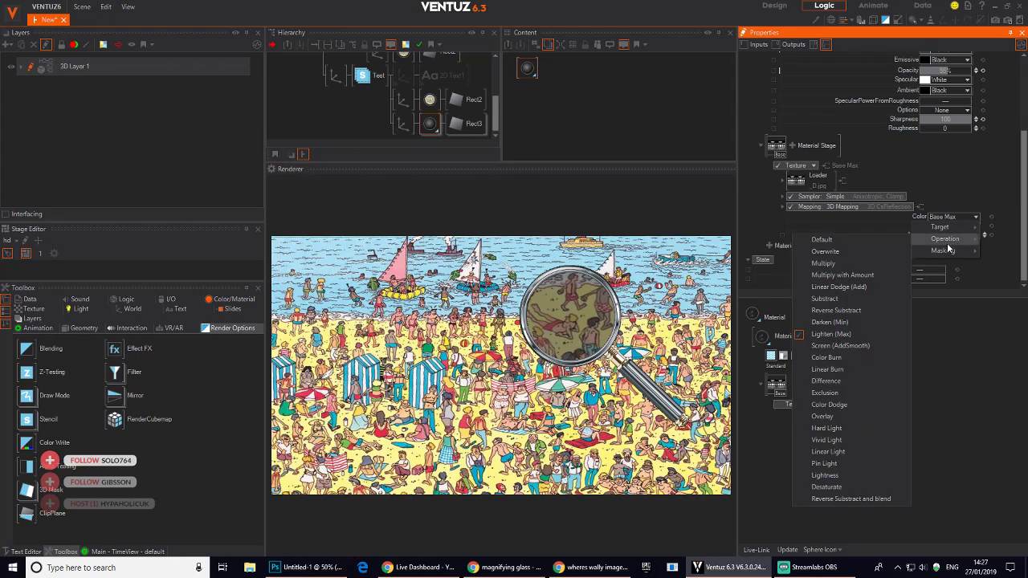
pyautogui.click(839, 345)
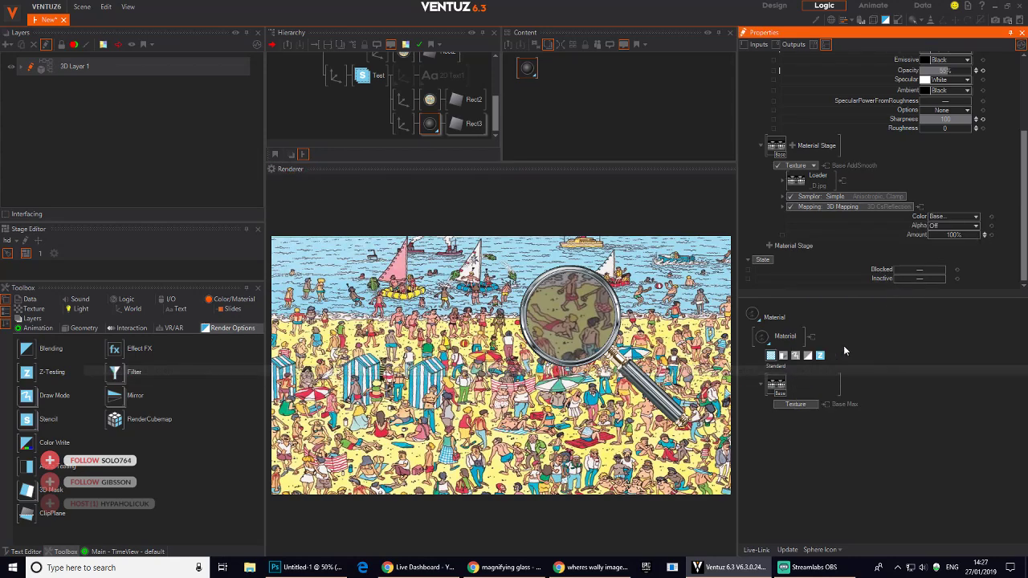
# - Set the reflection material's Emissive color to 30, 30, 30 and check the lens by moving the magnifying glass
pyautogui.scroll(2, 963, 113)
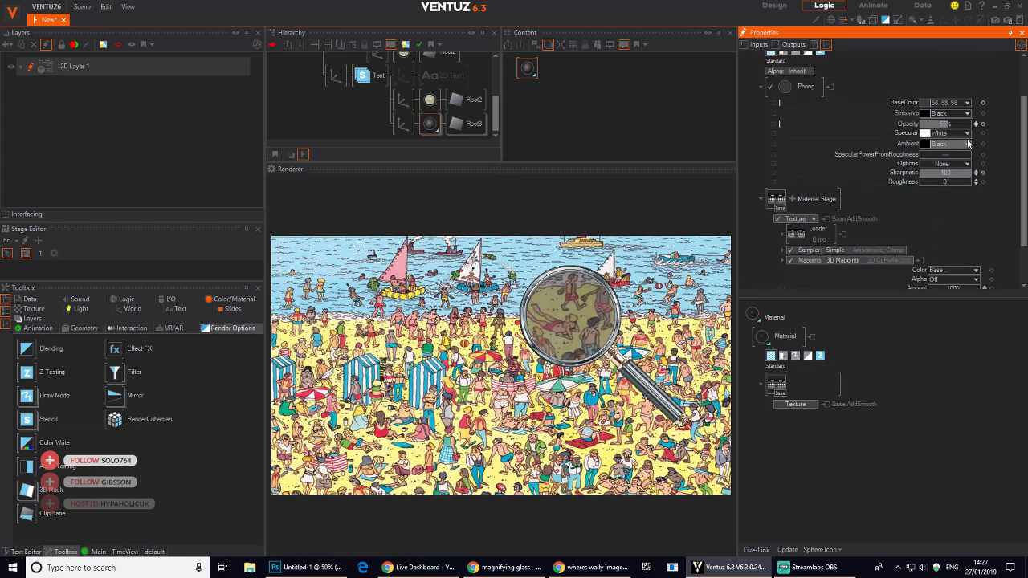
pyautogui.click(969, 115)
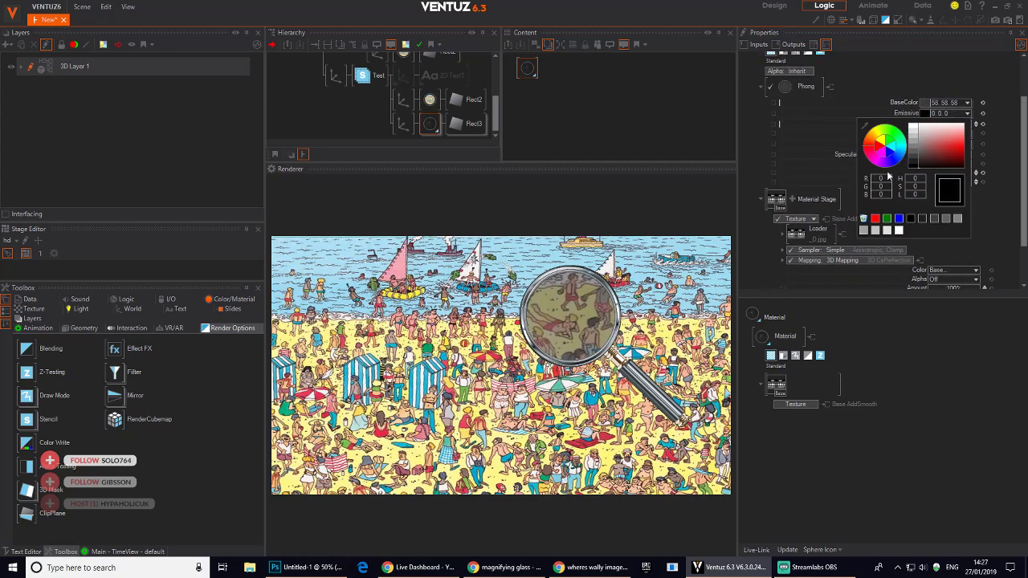
pyautogui.moveTo(886, 164); pyautogui.dragTo(880, 167)
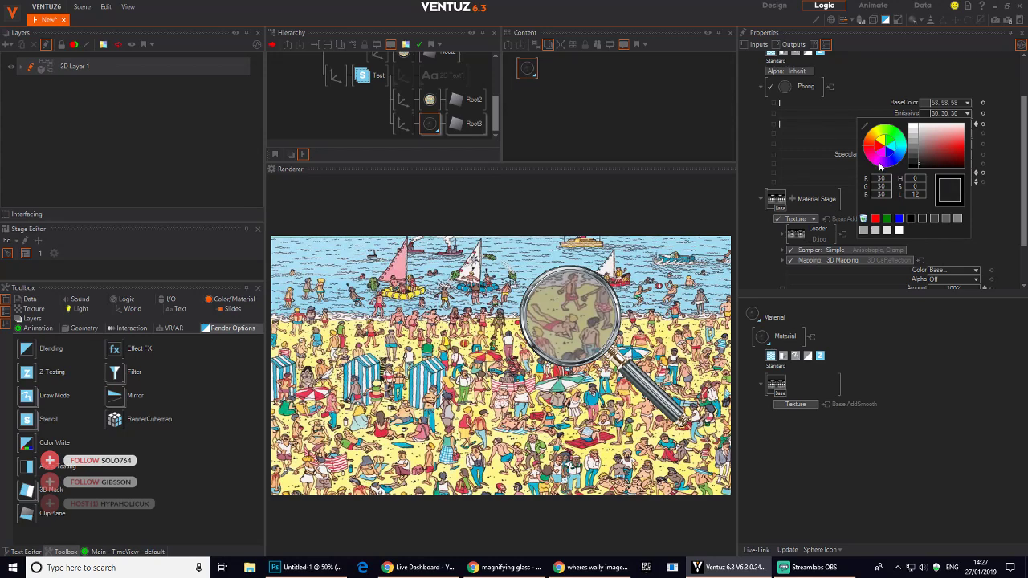
pyautogui.moveTo(542, 325); pyautogui.dragTo(499, 395)
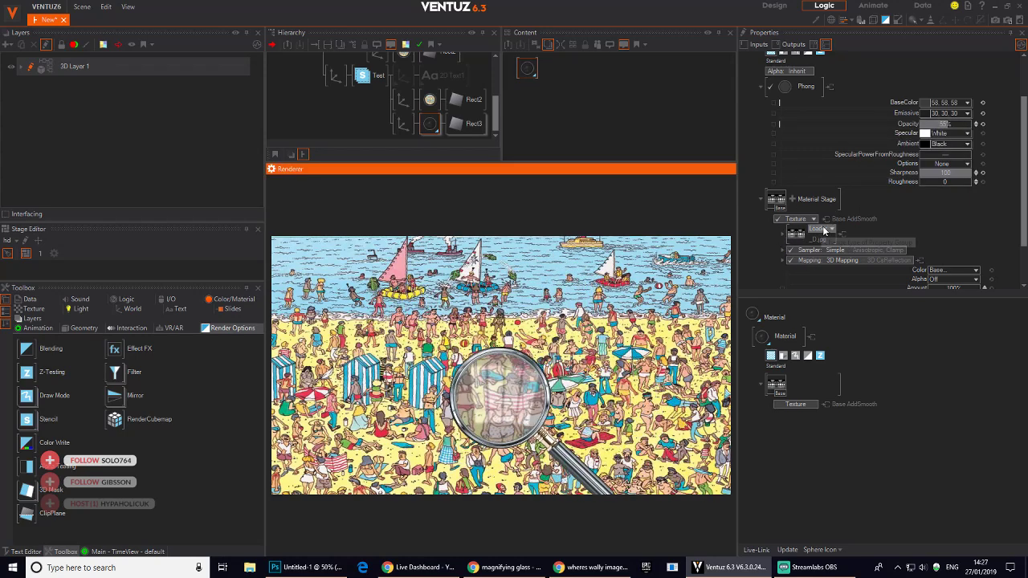
# - Change the reflection material's texture stage to the Alpha texture preset
pyautogui.click(813, 219)
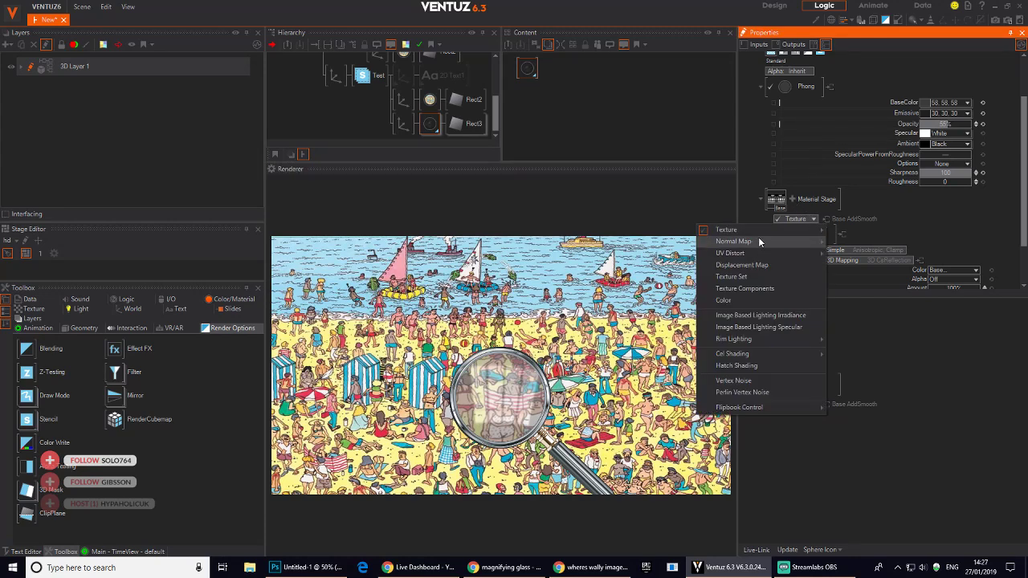
pyautogui.moveTo(781, 232)
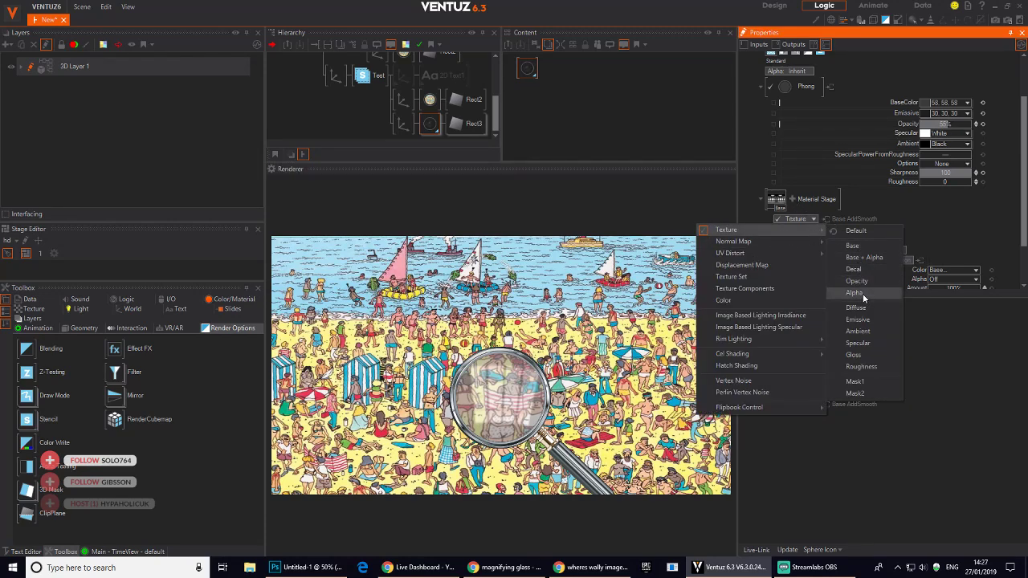
pyautogui.click(856, 293)
# - Reset the Phong BaseColor to White, Emissive to Black and Opacity to 100%
pyautogui.scroll(-2, 973, 184)
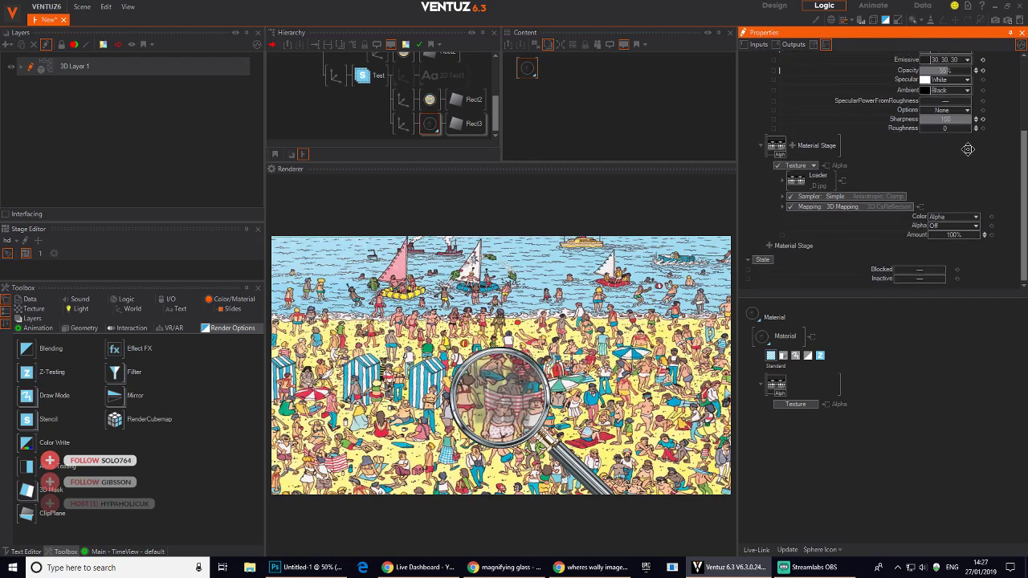
pyautogui.scroll(1, 995, 100)
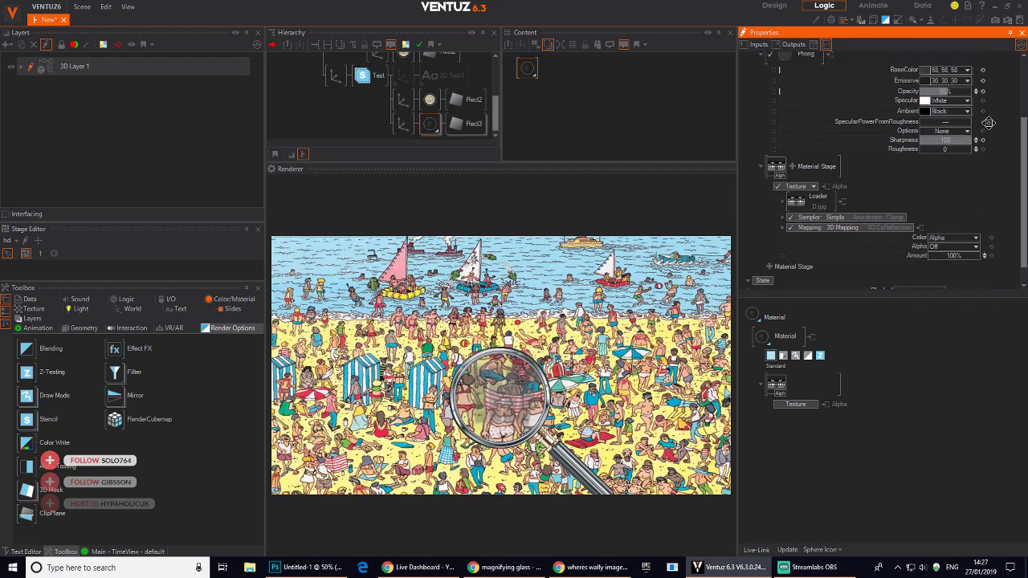
pyautogui.click(981, 72)
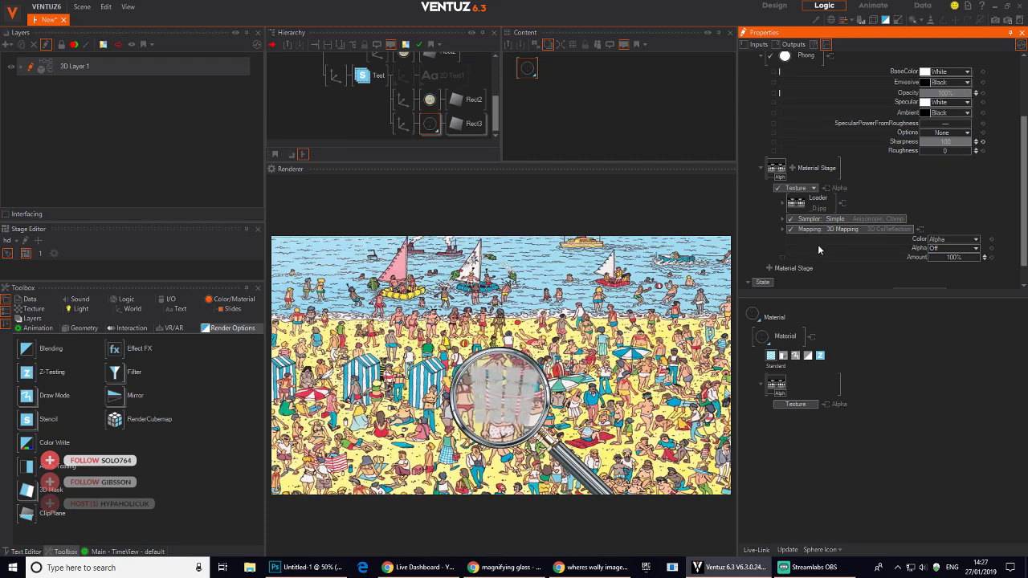
# - Try Screen (AddSmooth) as the Color operation of the Alpha texture
pyautogui.scroll(-1, 964, 233)
pyautogui.click(964, 217)
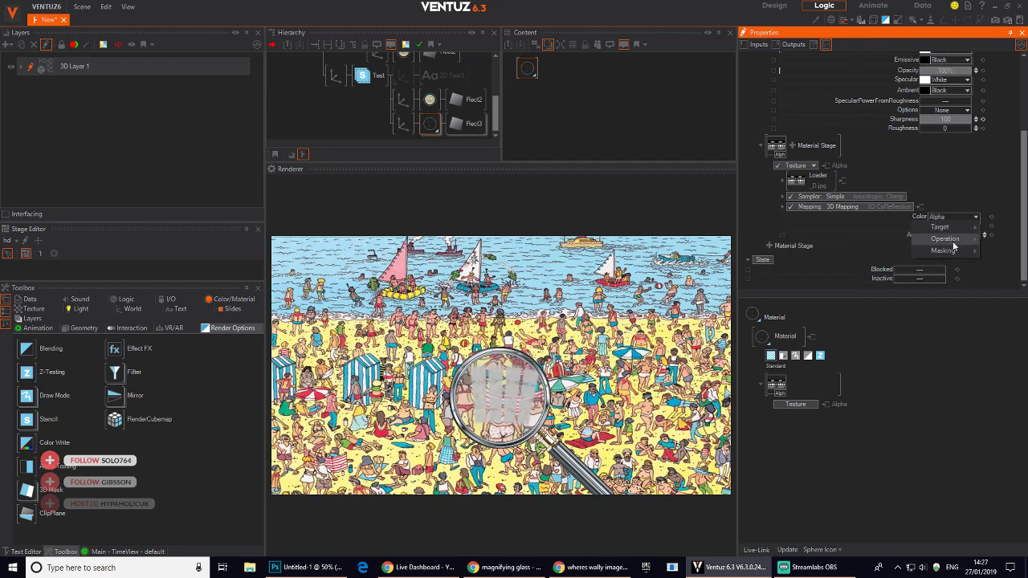
pyautogui.moveTo(953, 243)
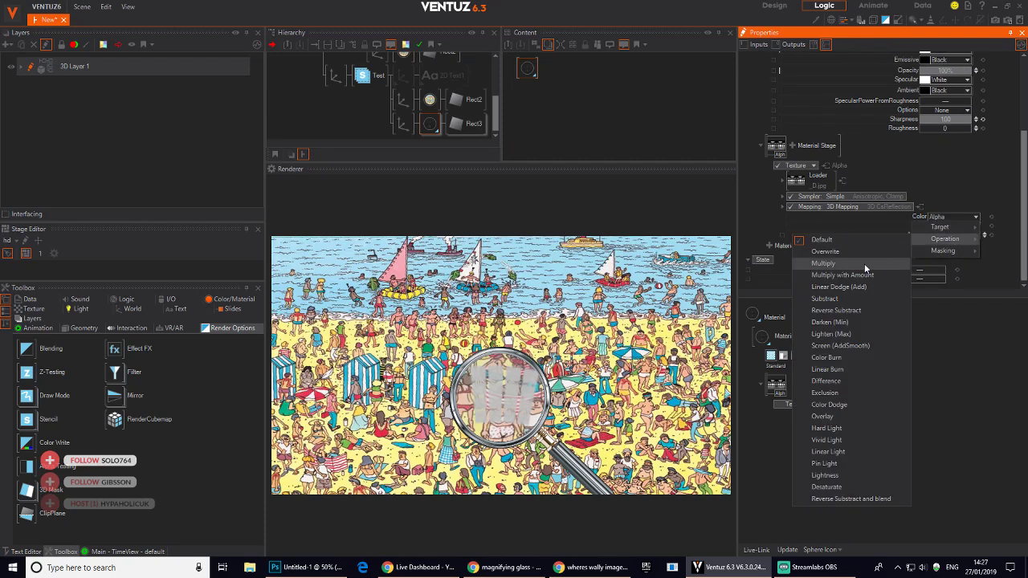
pyautogui.click(849, 345)
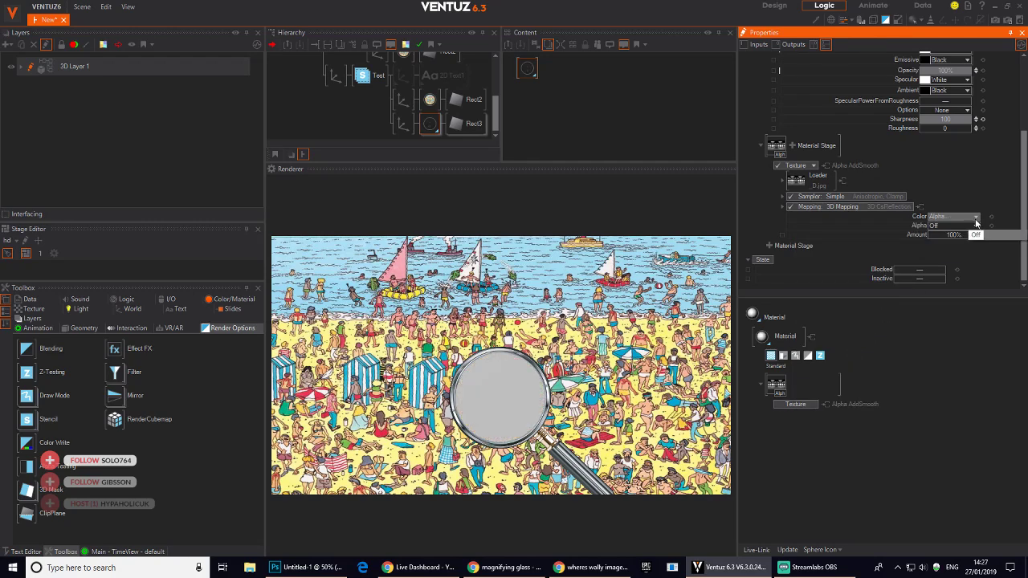
# - Set the Alpha texture's Color operation to Multiply and raise its Amount to about 681%
pyautogui.click(976, 224)
pyautogui.moveTo(952, 238)
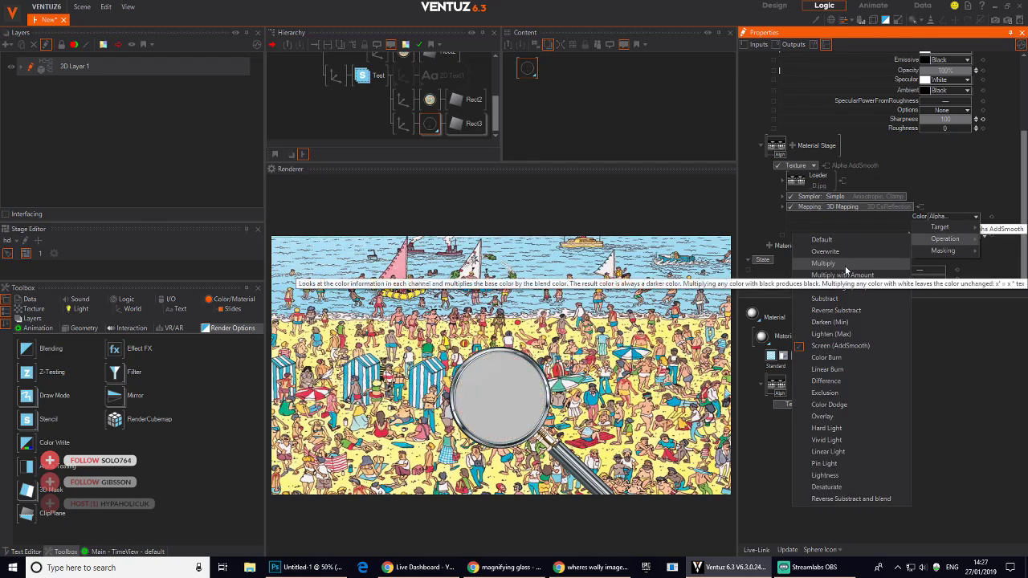
pyautogui.click(846, 265)
pyautogui.moveTo(957, 234); pyautogui.dragTo(978, 232)
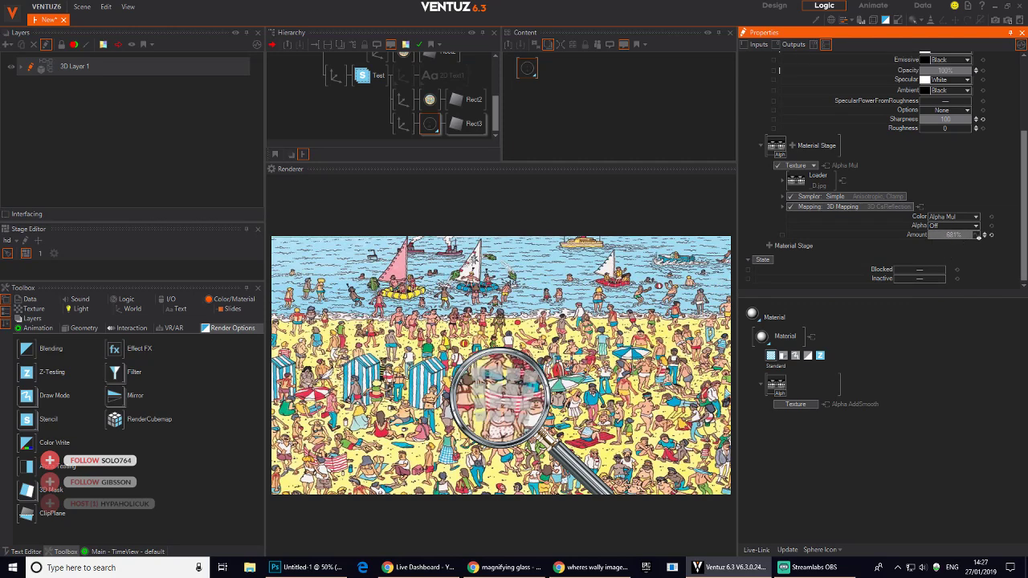
# - Set the Phong material's Emissive colour to white (255, 255, 255) and move the magnifying glass across the picture to check the reflection
pyautogui.scroll(2, 979, 145)
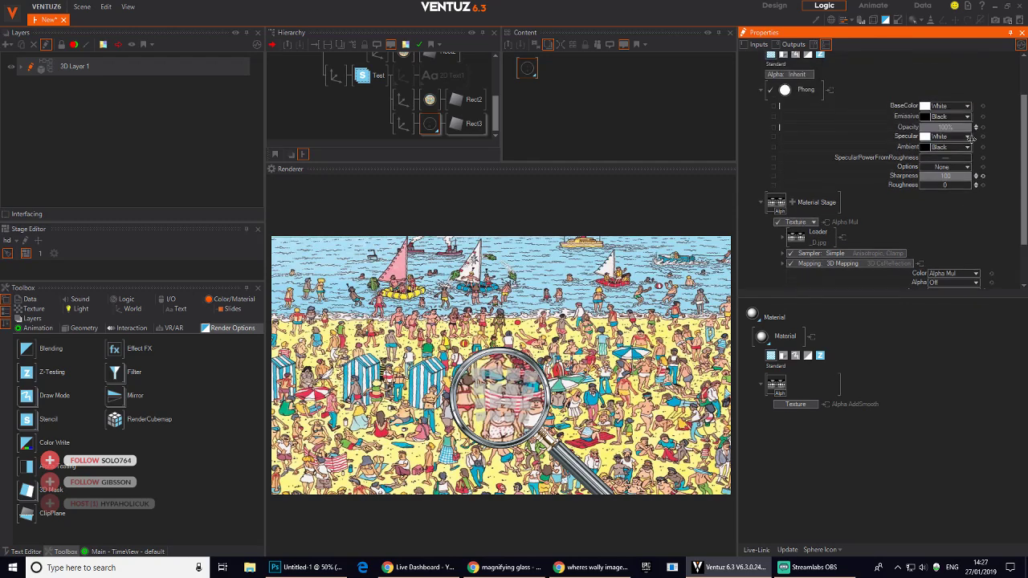
pyautogui.click(968, 118)
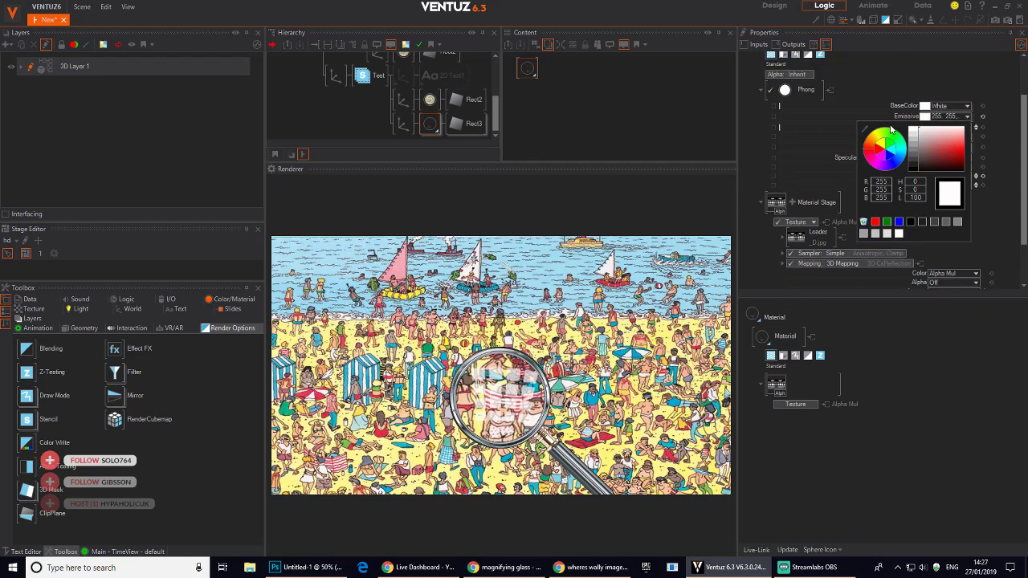
pyautogui.click(989, 137)
pyautogui.moveTo(531, 401)
pyautogui.mouseDown()
pyautogui.moveTo(389, 382)
pyautogui.moveTo(494, 319)
pyautogui.moveTo(636, 334)
pyautogui.moveTo(546, 433)
pyautogui.moveTo(418, 395)
pyautogui.moveTo(532, 410)
pyautogui.moveTo(458, 417)
pyautogui.moveTo(630, 330)
pyautogui.moveTo(706, 317)
pyautogui.moveTo(374, 340)
pyautogui.moveTo(546, 349)
pyautogui.moveTo(562, 454)
pyautogui.moveTo(445, 473)
pyautogui.moveTo(363, 447)
pyautogui.moveTo(353, 434)
pyautogui.moveTo(513, 399)
pyautogui.mouseUp()
# - Delete the Rect3 geometry and attach a Sphere to the reflection material in its place
pyautogui.click(458, 127)
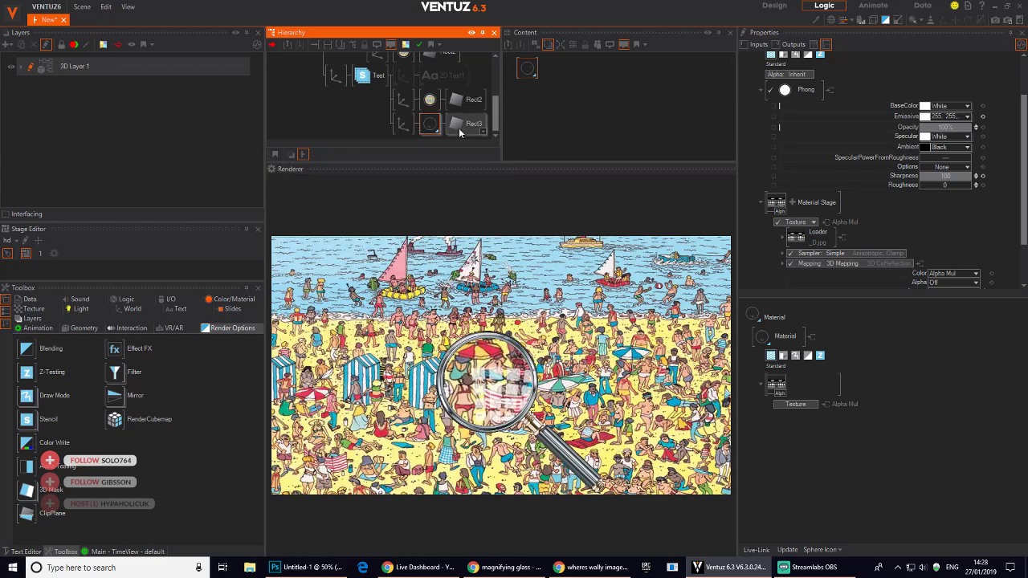
pyautogui.press('Delete')
pyautogui.press('Tab')
pyautogui.write('s')
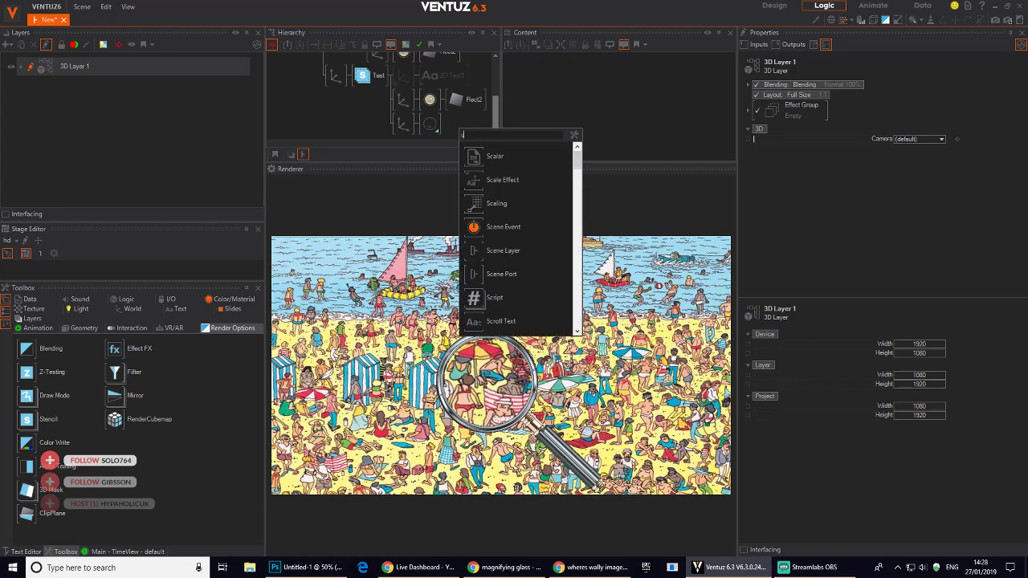
pyautogui.write('p')
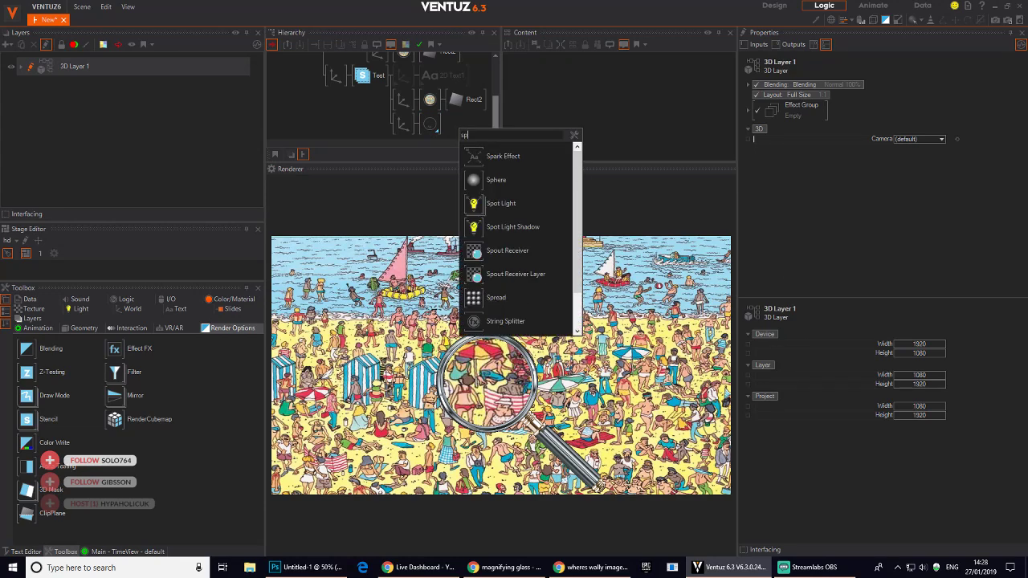
pyautogui.click(477, 181)
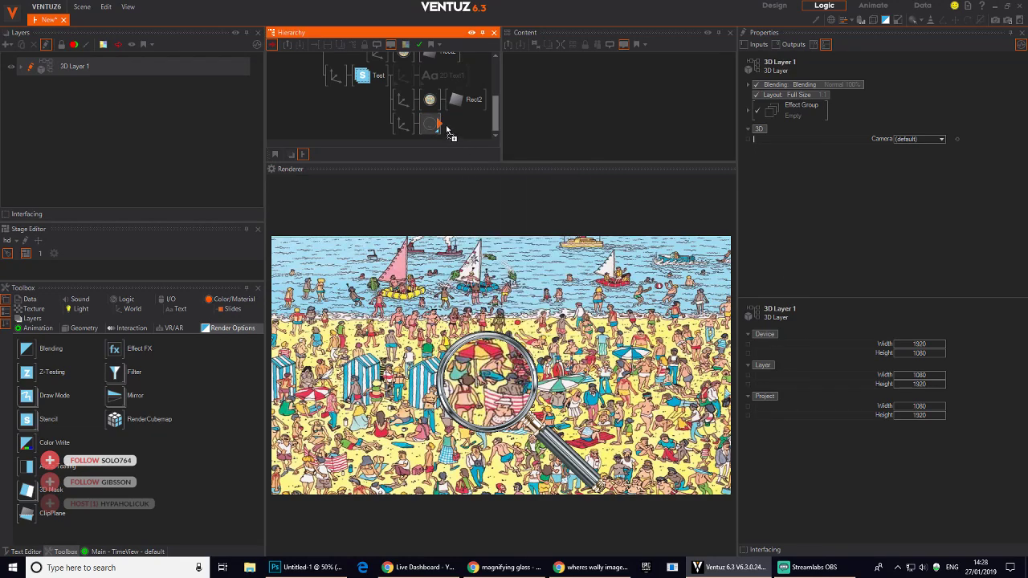
# - Set the sphere's axis to scaling factor 20, scaling X 1.3, Y 1.23, Z -0.83 and position Z -4.47, and check the lens over the picture
pyautogui.click(403, 124)
pyautogui.click(956, 215)
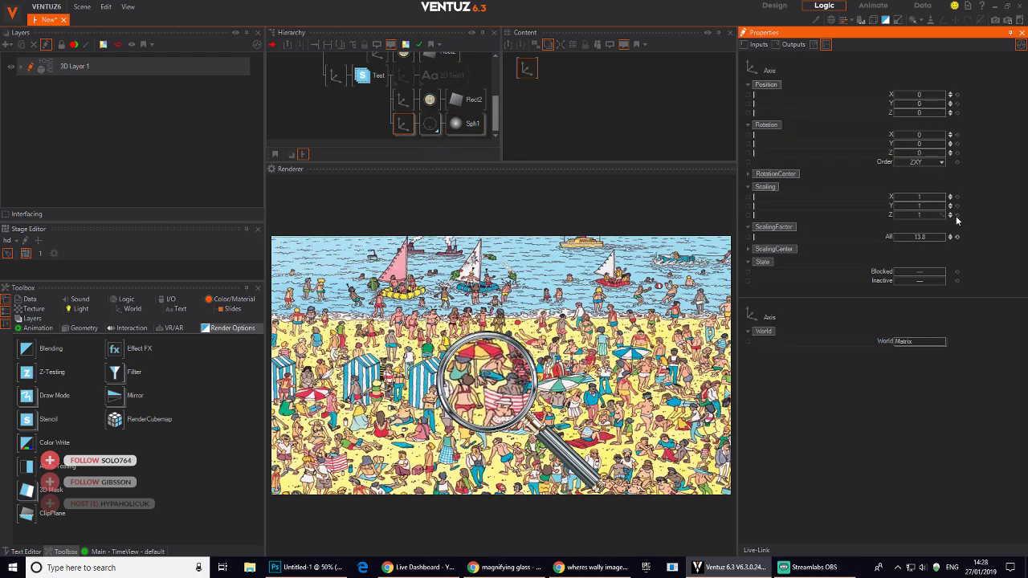
pyautogui.moveTo(893, 238); pyautogui.dragTo(893, 215)
pyautogui.moveTo(501, 404); pyautogui.dragTo(541, 341)
pyautogui.moveTo(930, 114); pyautogui.dragTo(905, 114)
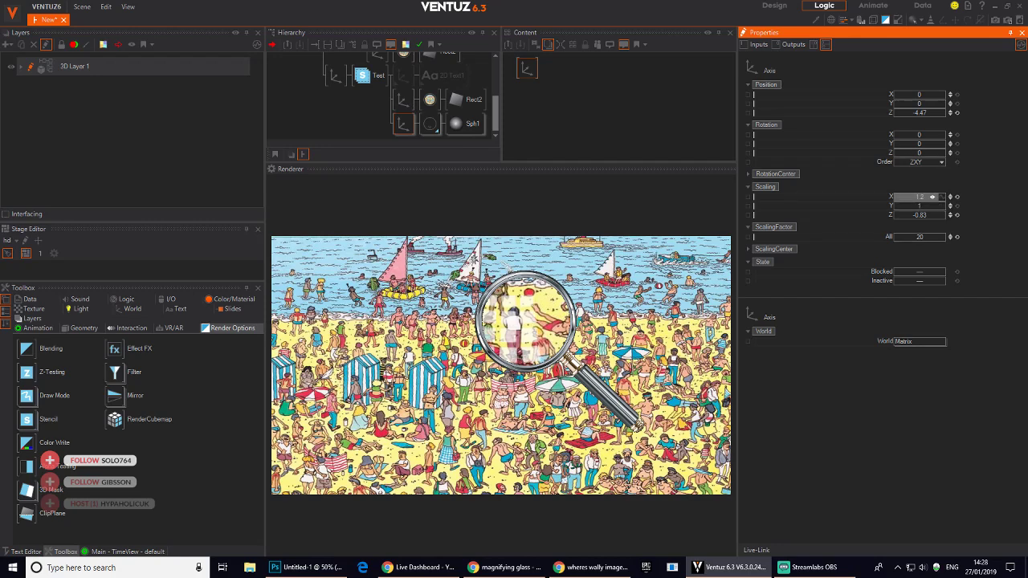
pyautogui.moveTo(931, 196); pyautogui.dragTo(935, 197)
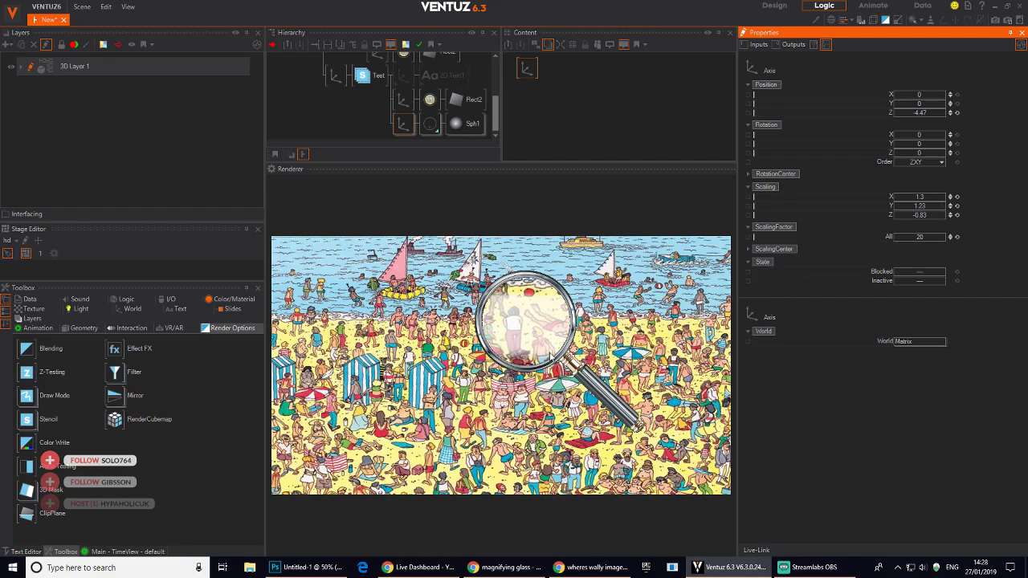
pyautogui.moveTo(550, 356); pyautogui.dragTo(353, 366)
# - Collapse the axis and Test branches in the hierarchy and move the magnifying glass over the shoreline near the sailboats
pyautogui.moveTo(363, 112); pyautogui.dragTo(383, 158, button='middle')
pyautogui.moveTo(384, 59); pyautogui.dragTo(377, 165, button='middle')
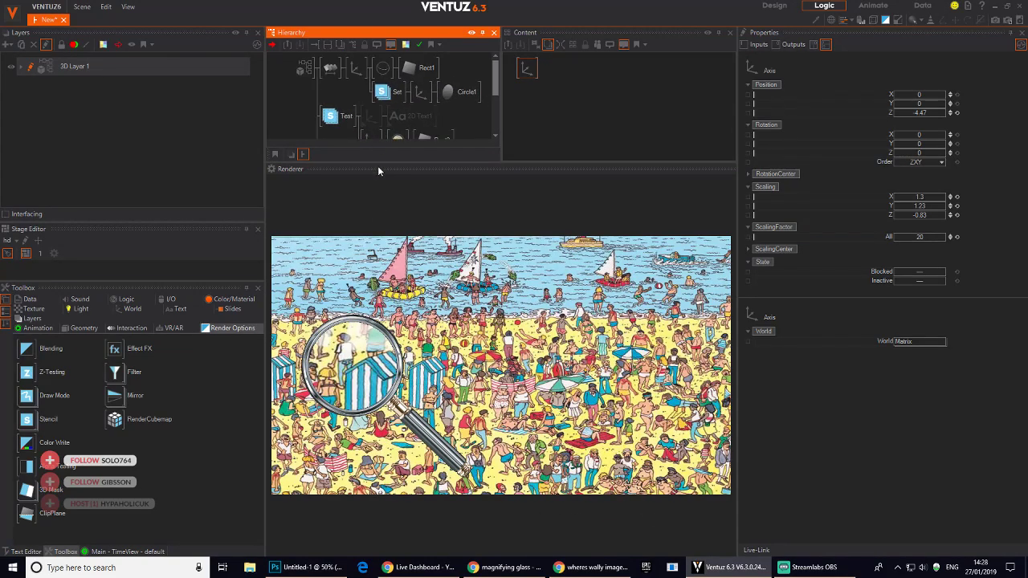
pyautogui.scroll(-1, 349, 72)
pyautogui.moveTo(335, 94); pyautogui.dragTo(365, 131)
pyautogui.moveTo(323, 407); pyautogui.dragTo(473, 287)
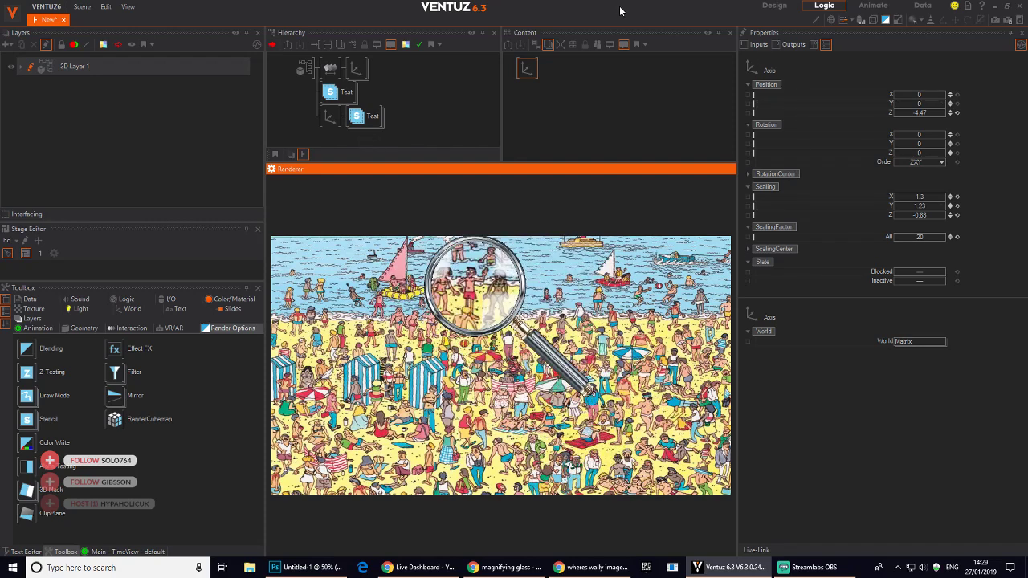